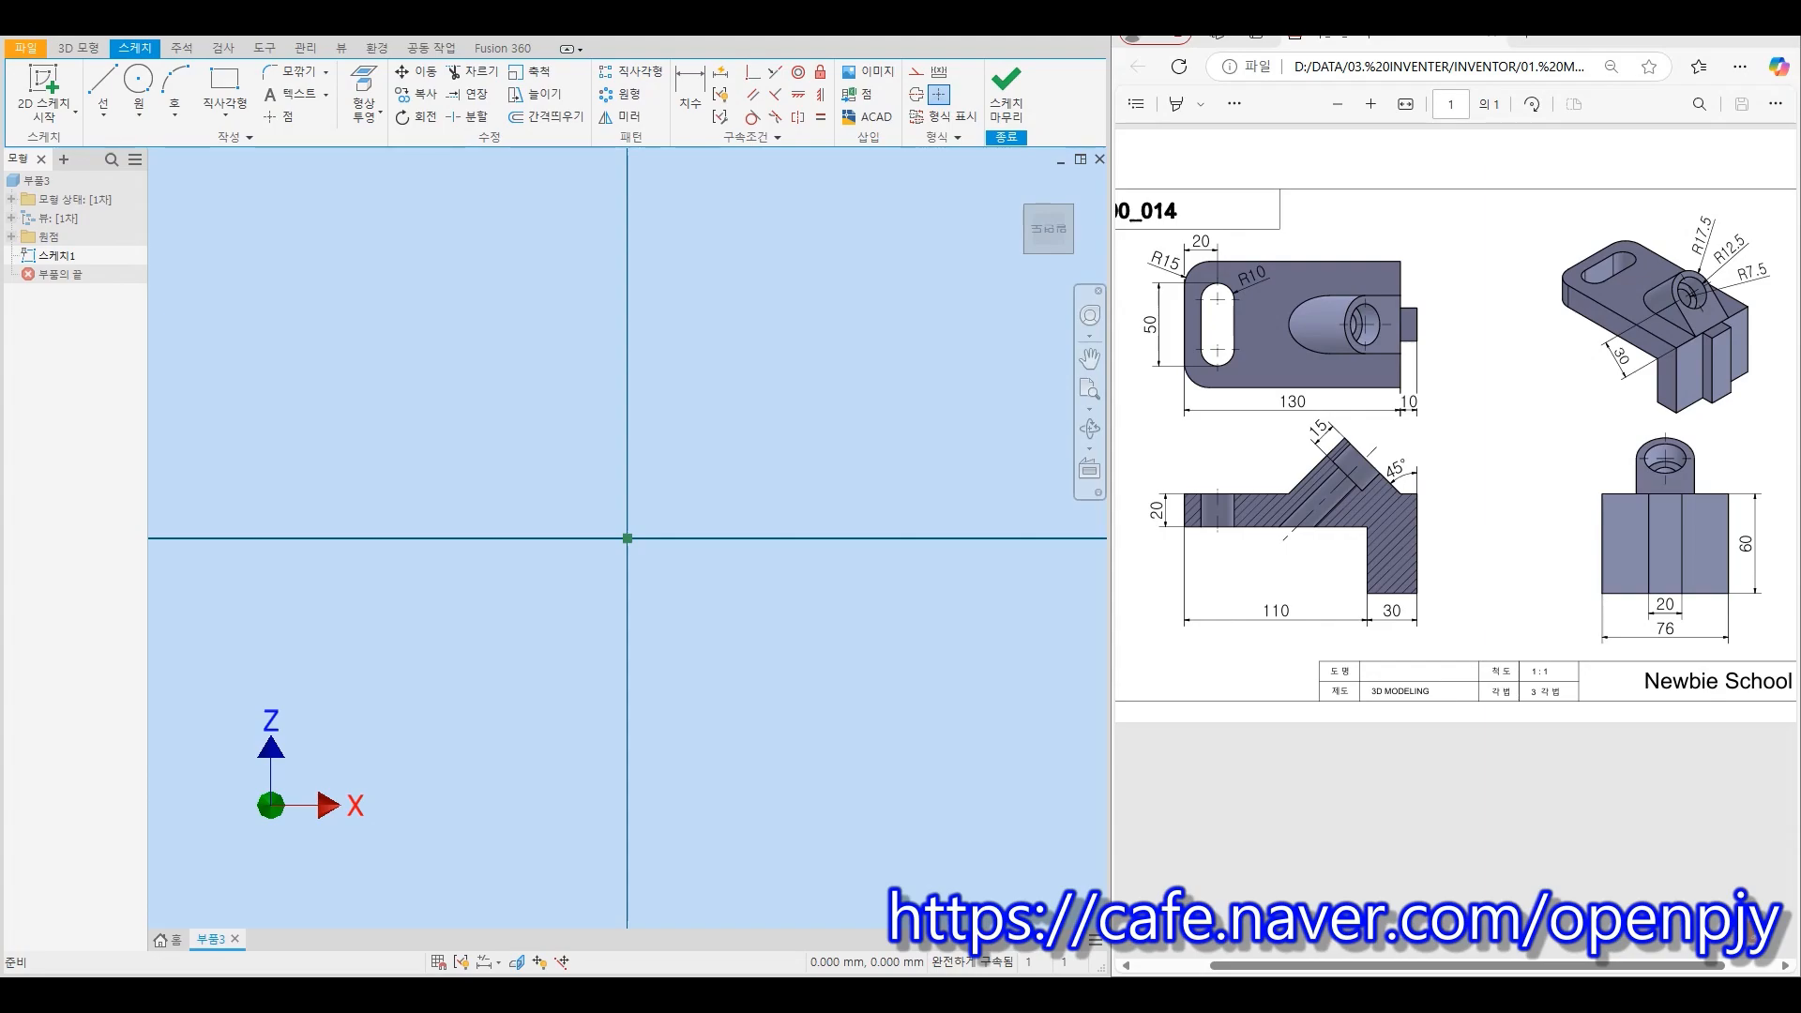
Sketch a closed inverted-L profile with its inner corner at the origin, about 68 mm long and 42 mm tall, arms about 10 and 16 mm thick
left_click(103, 83)
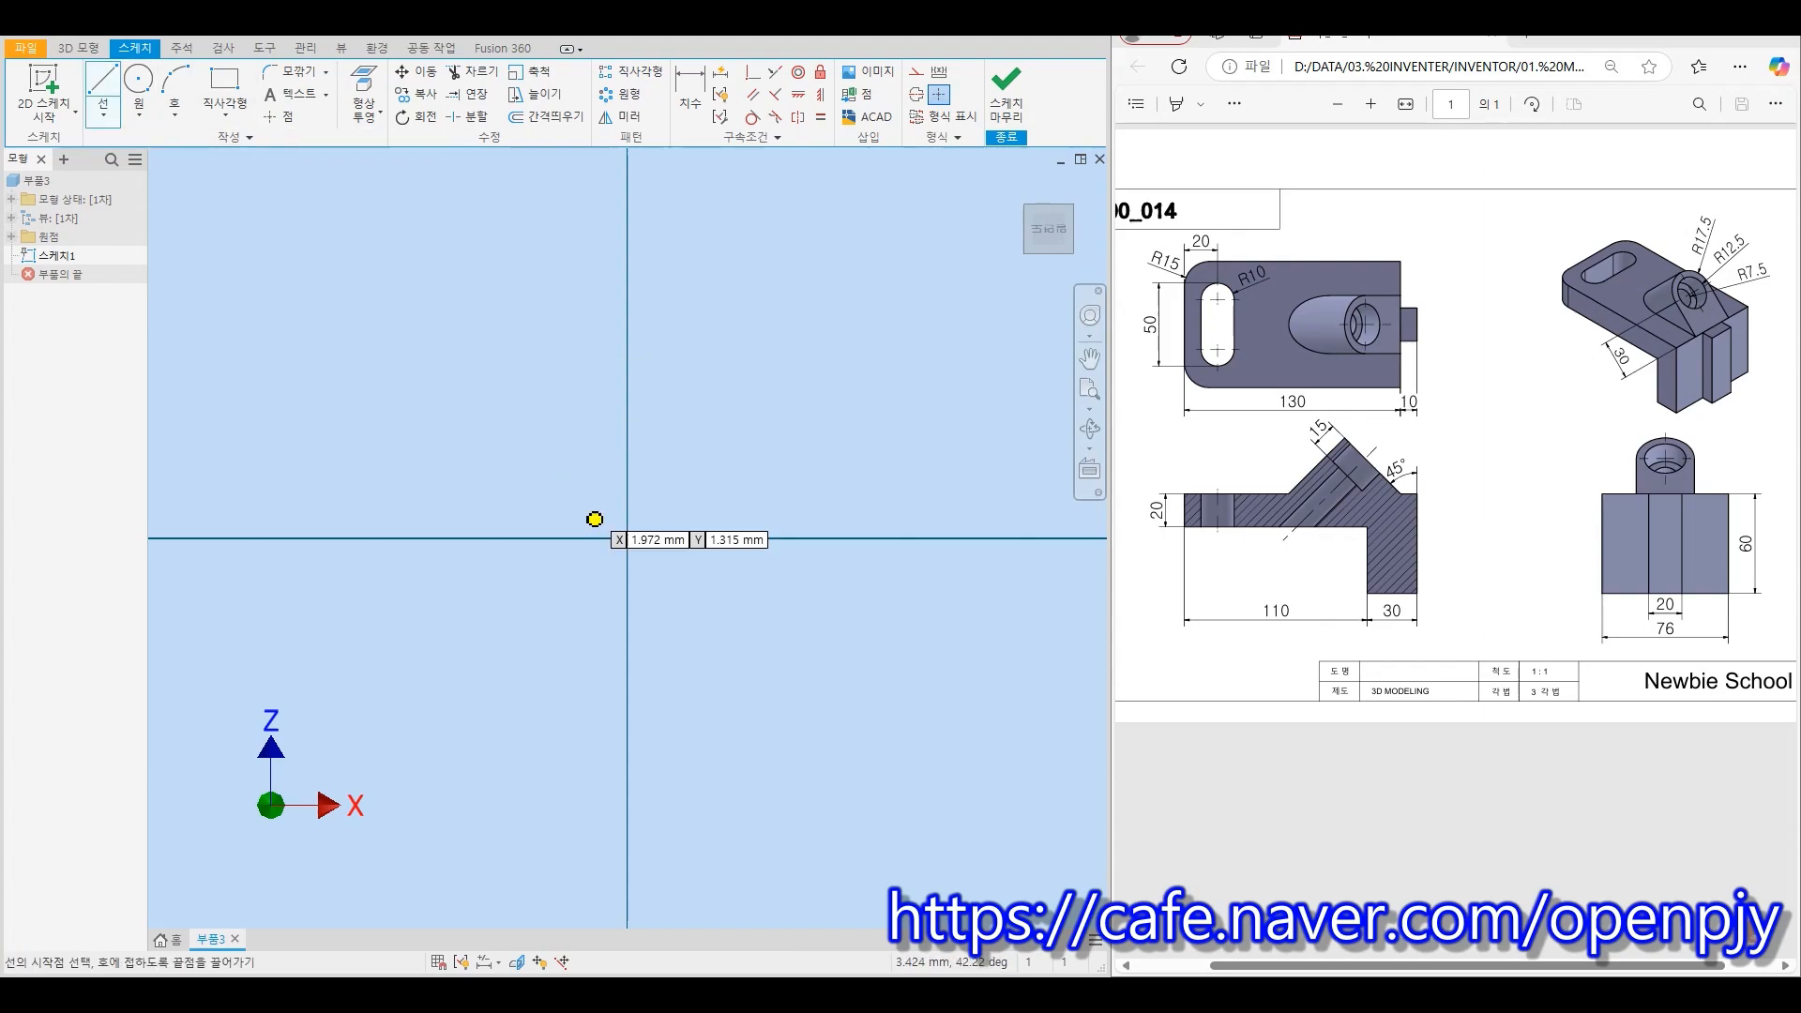
left_click(629, 537)
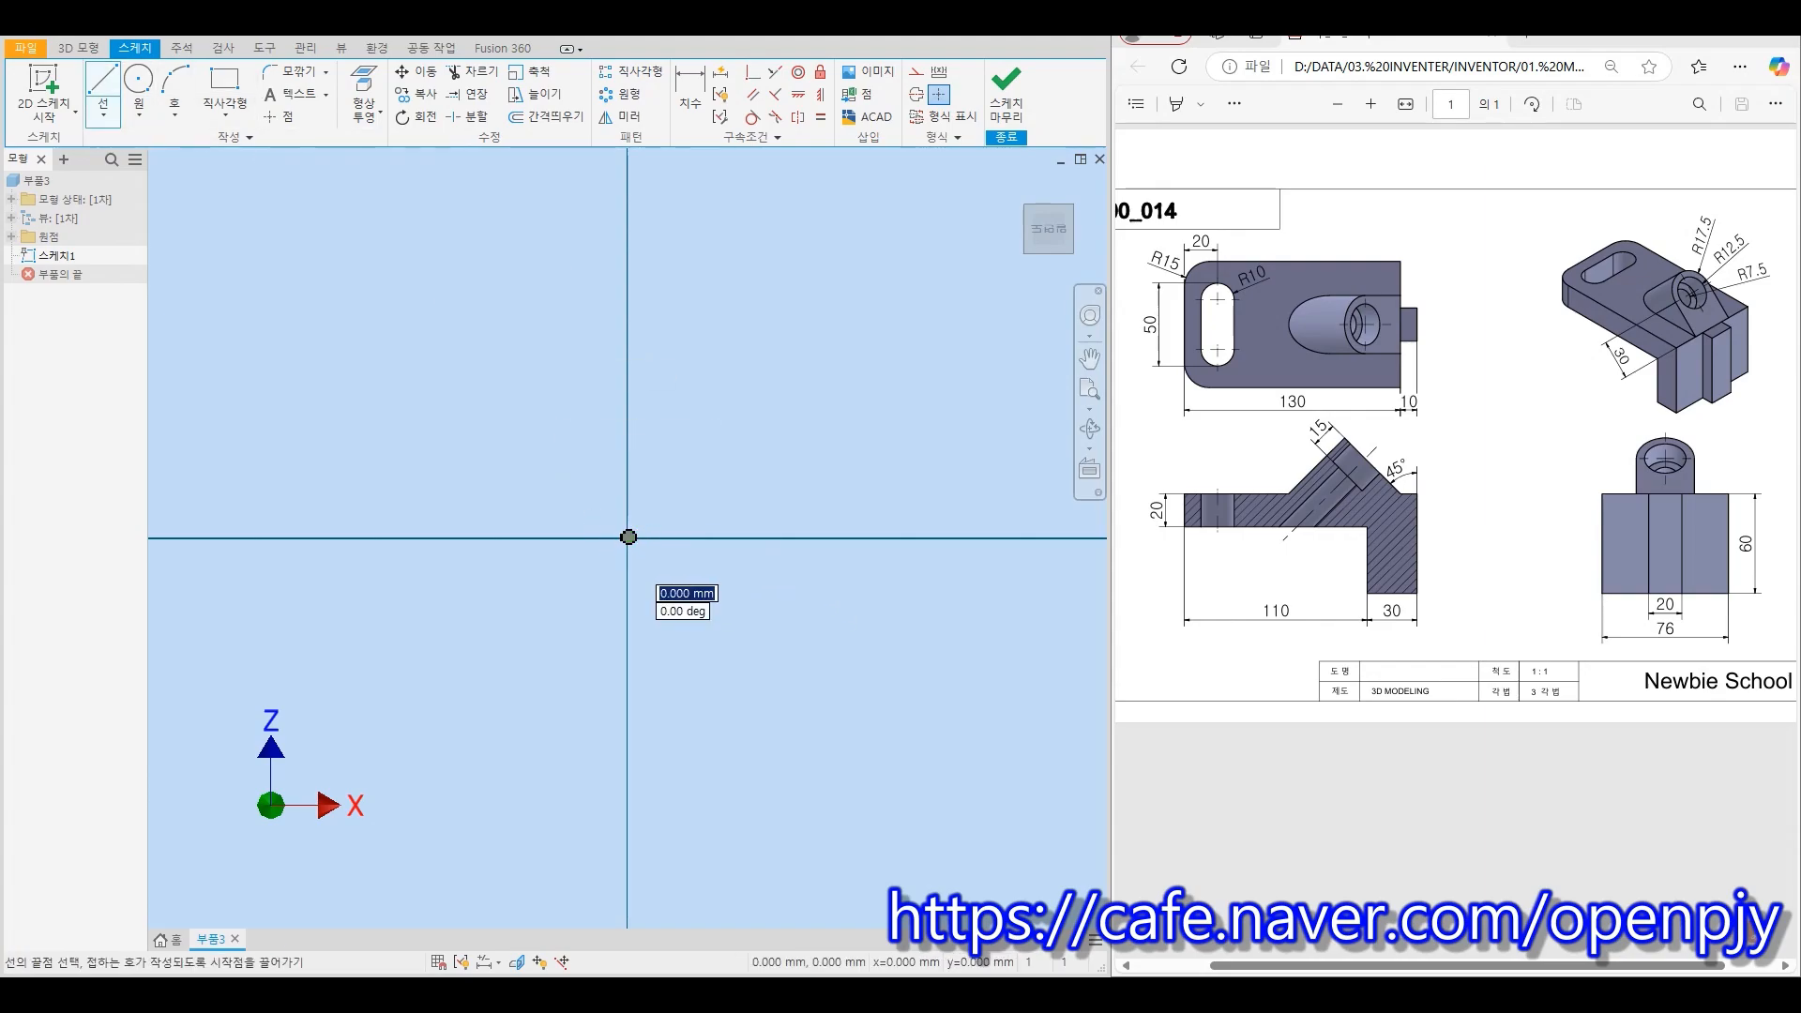
left_click(263, 535)
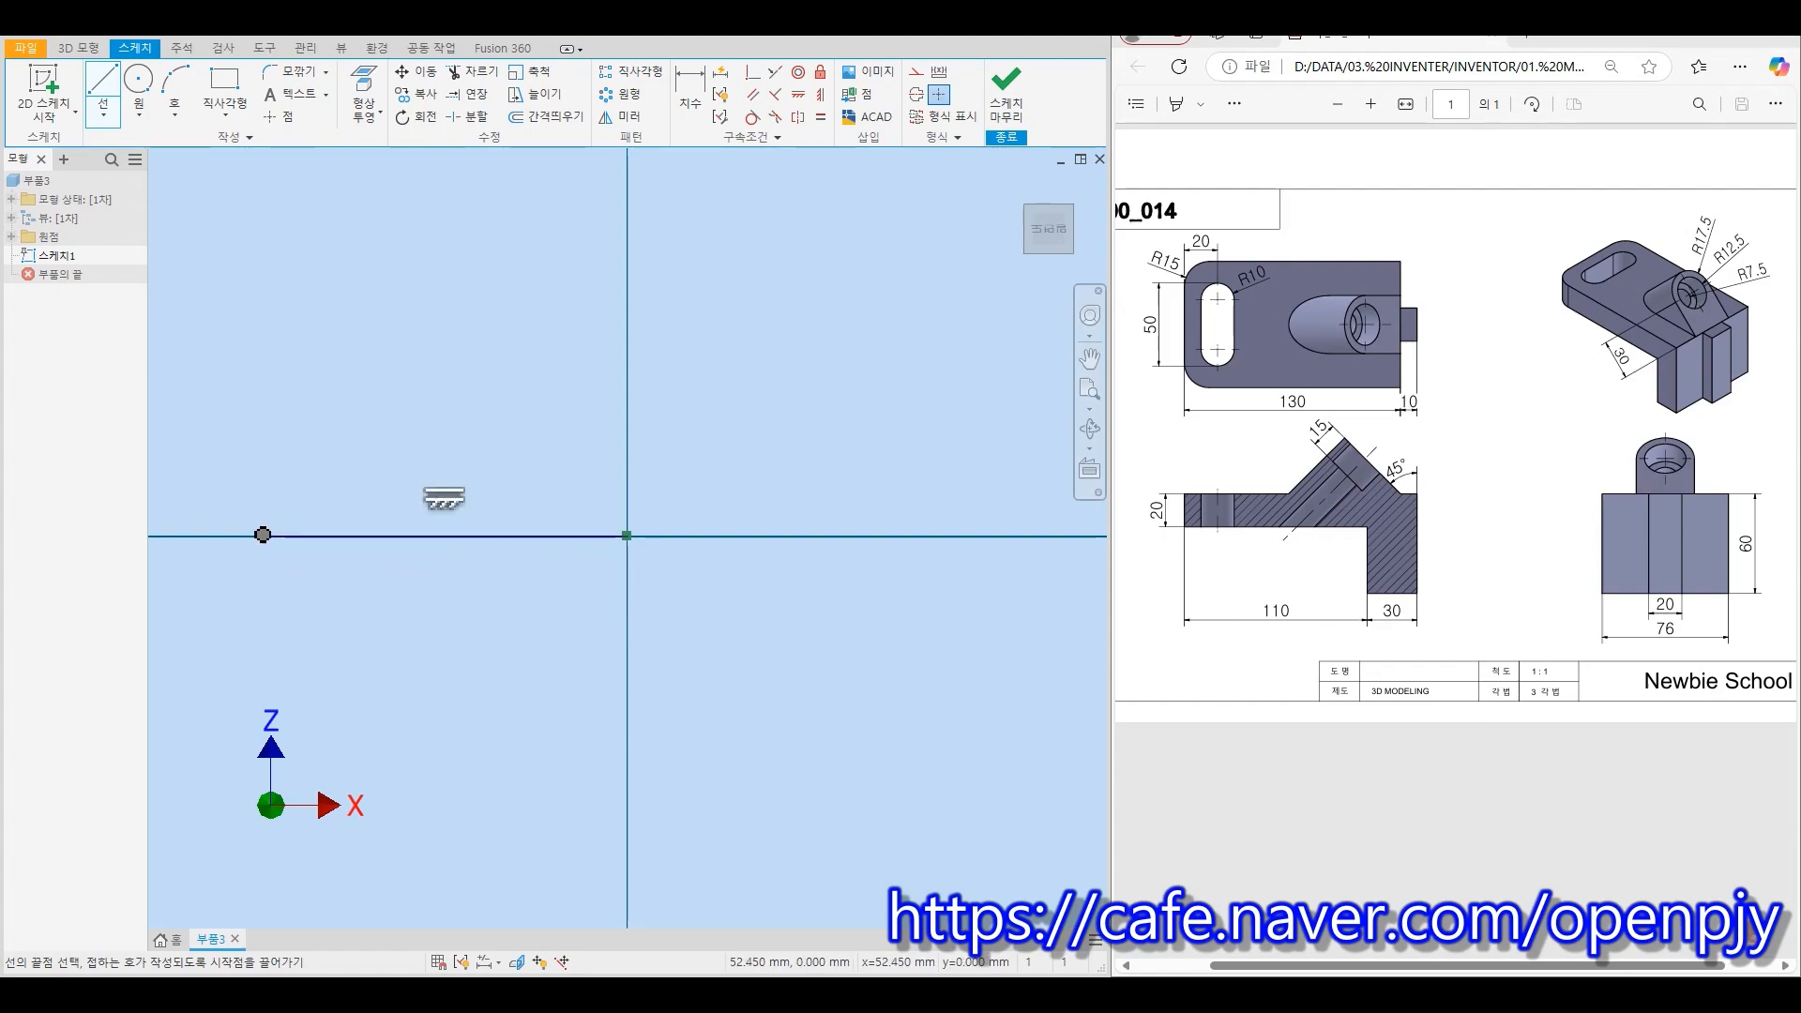
left_click(263, 462)
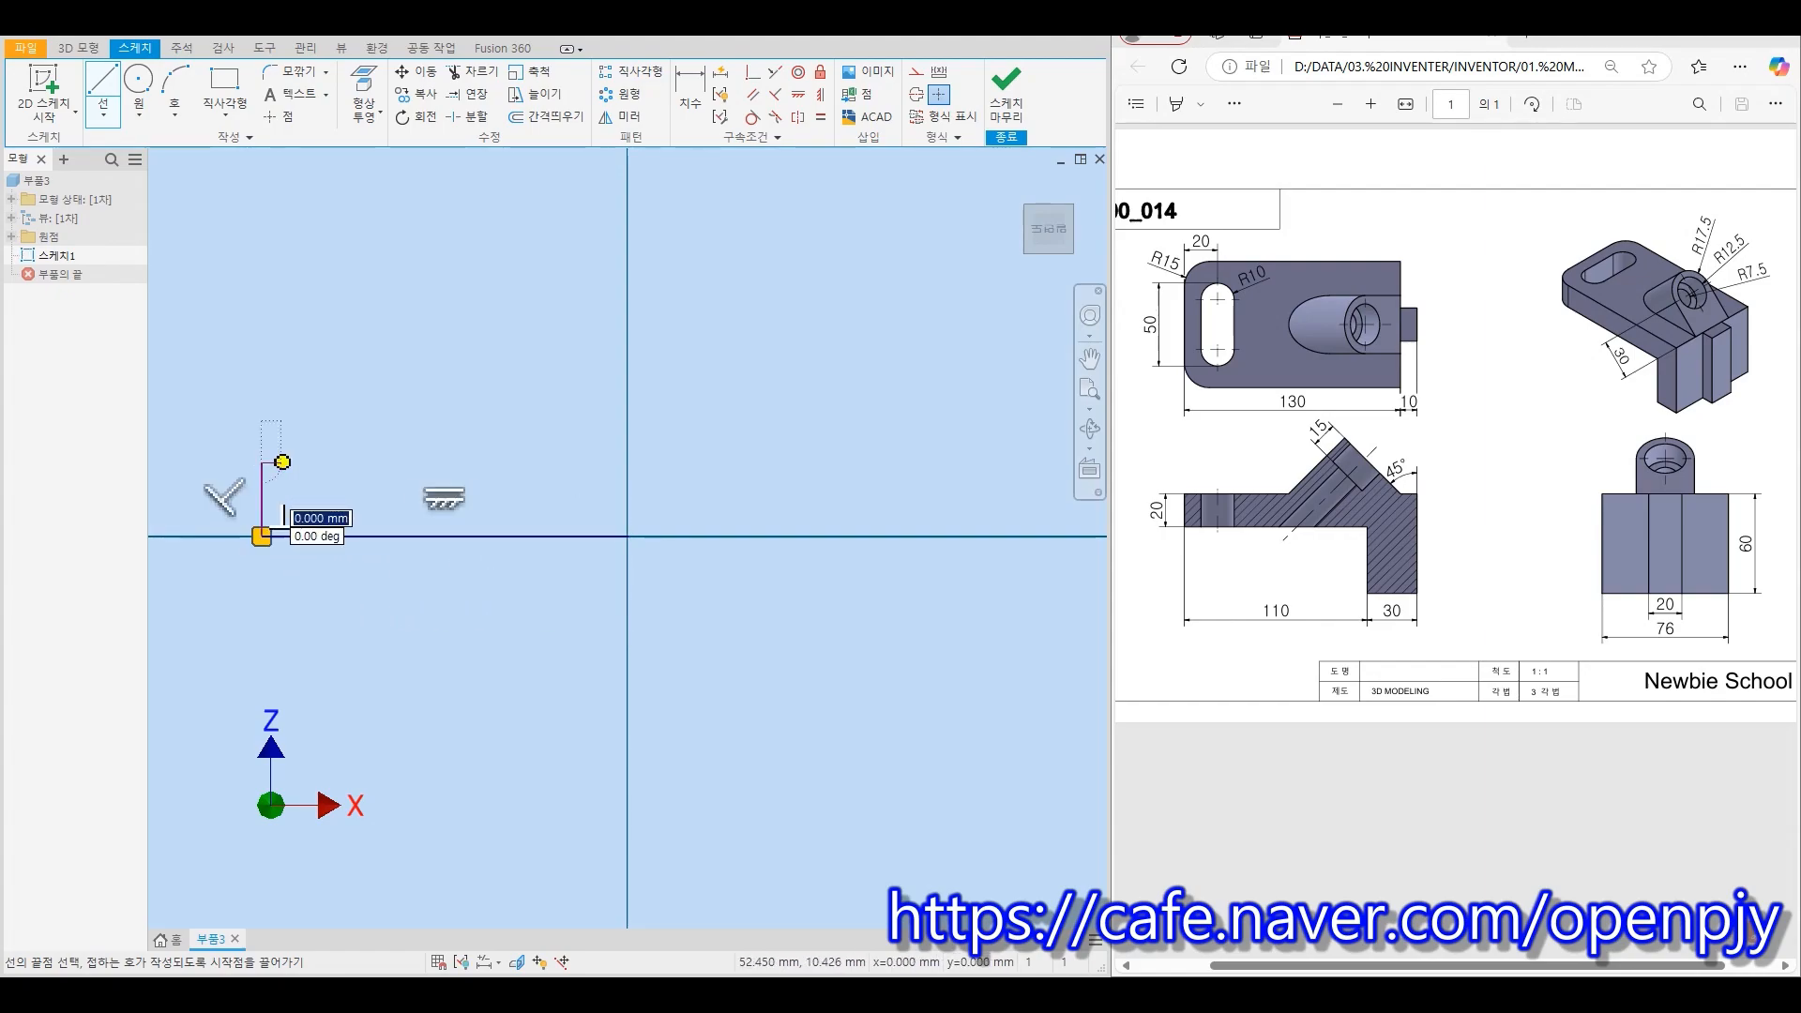
left_click(734, 463)
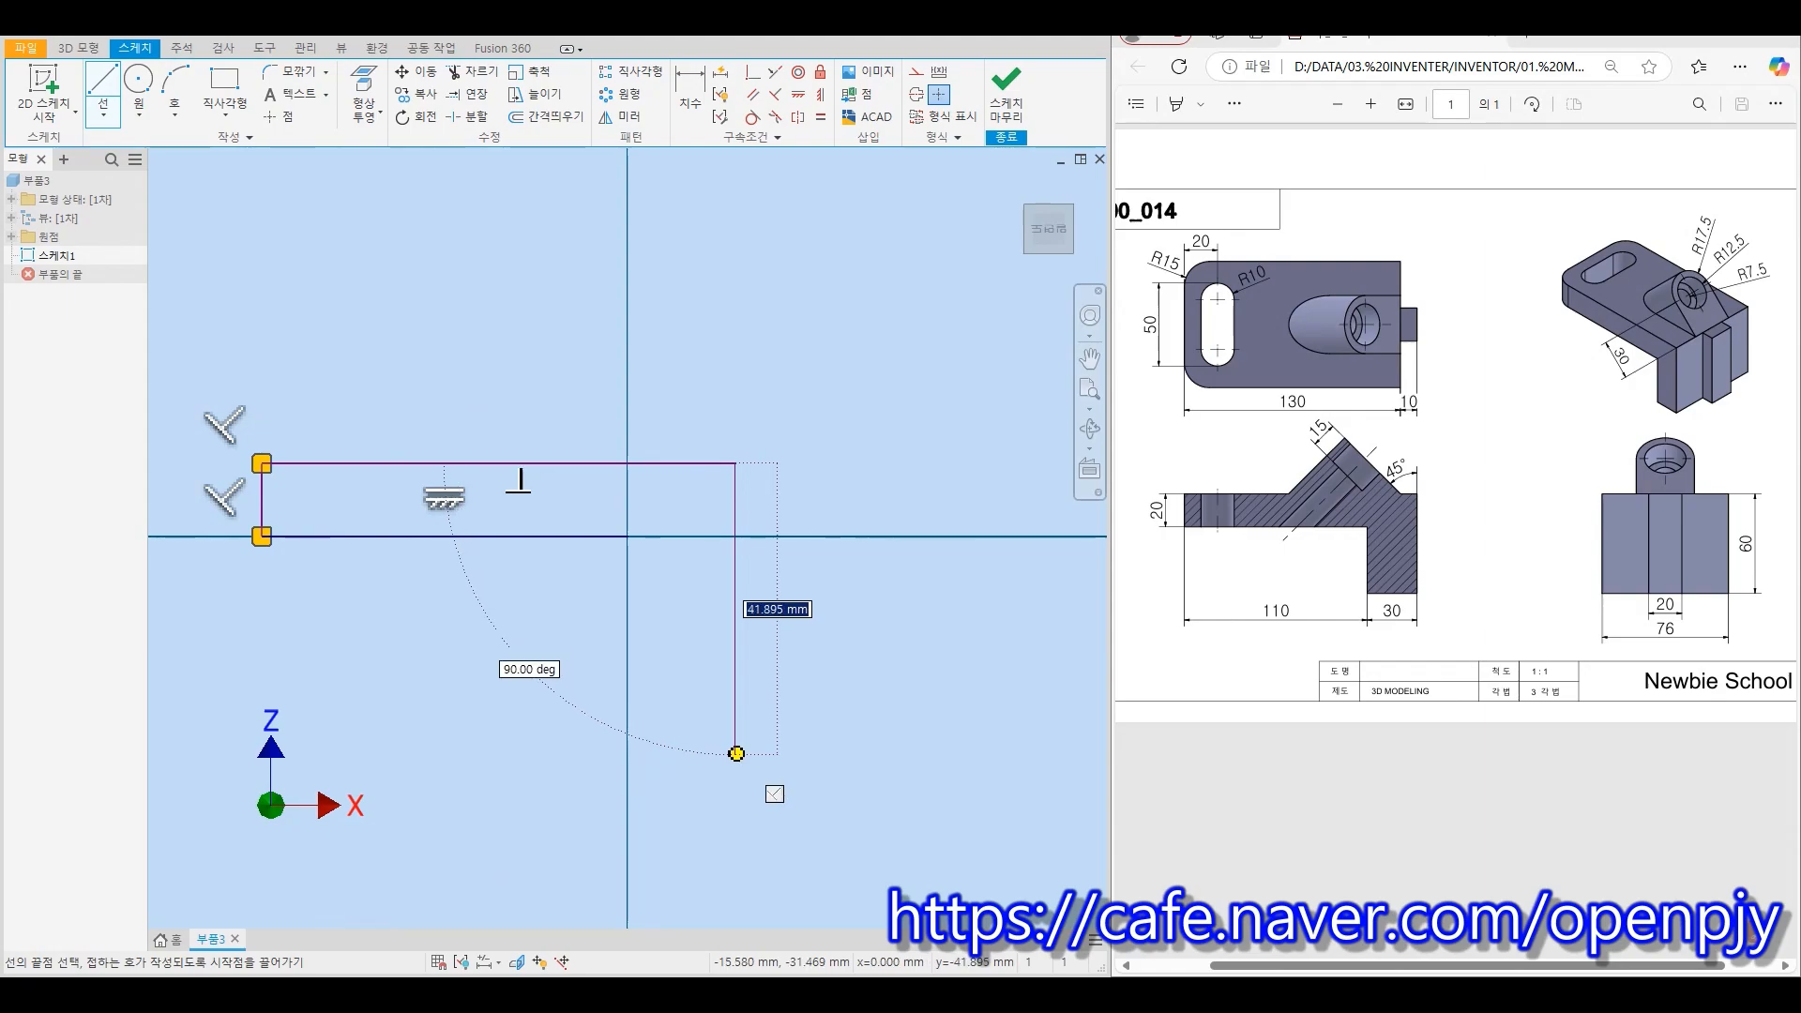
left_click(735, 753)
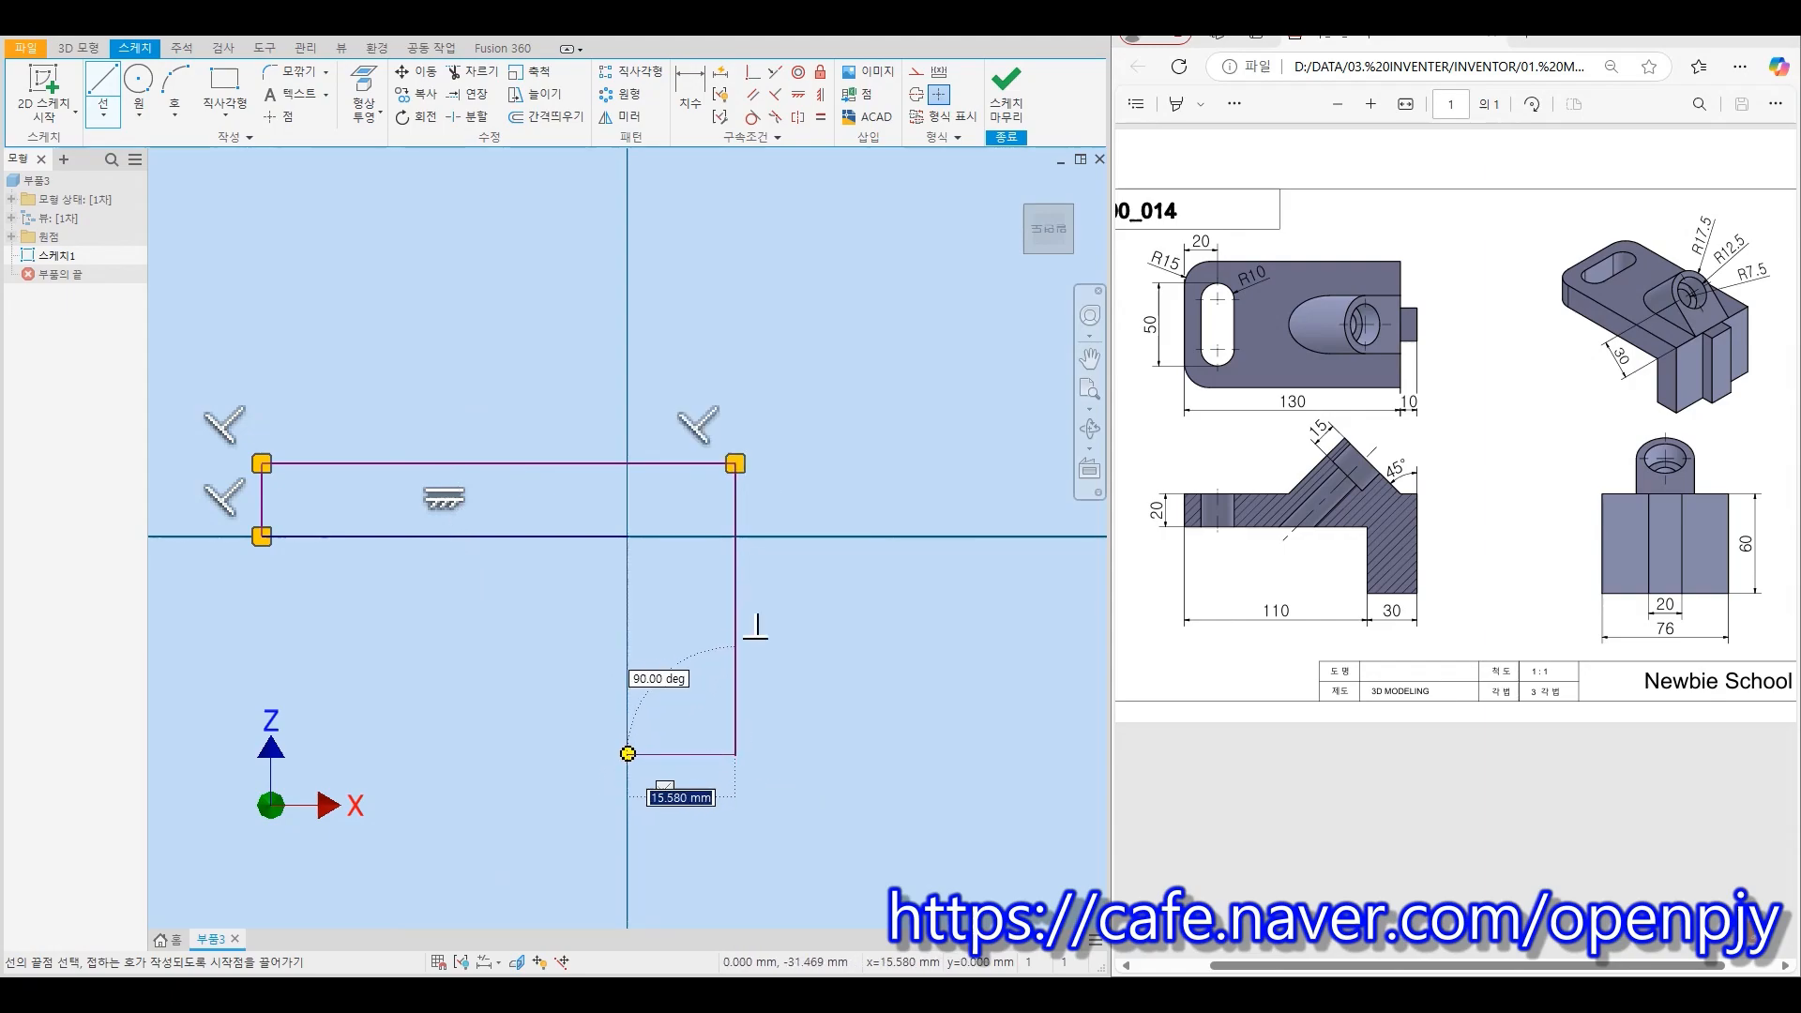
left_click(627, 754)
left_click(628, 536)
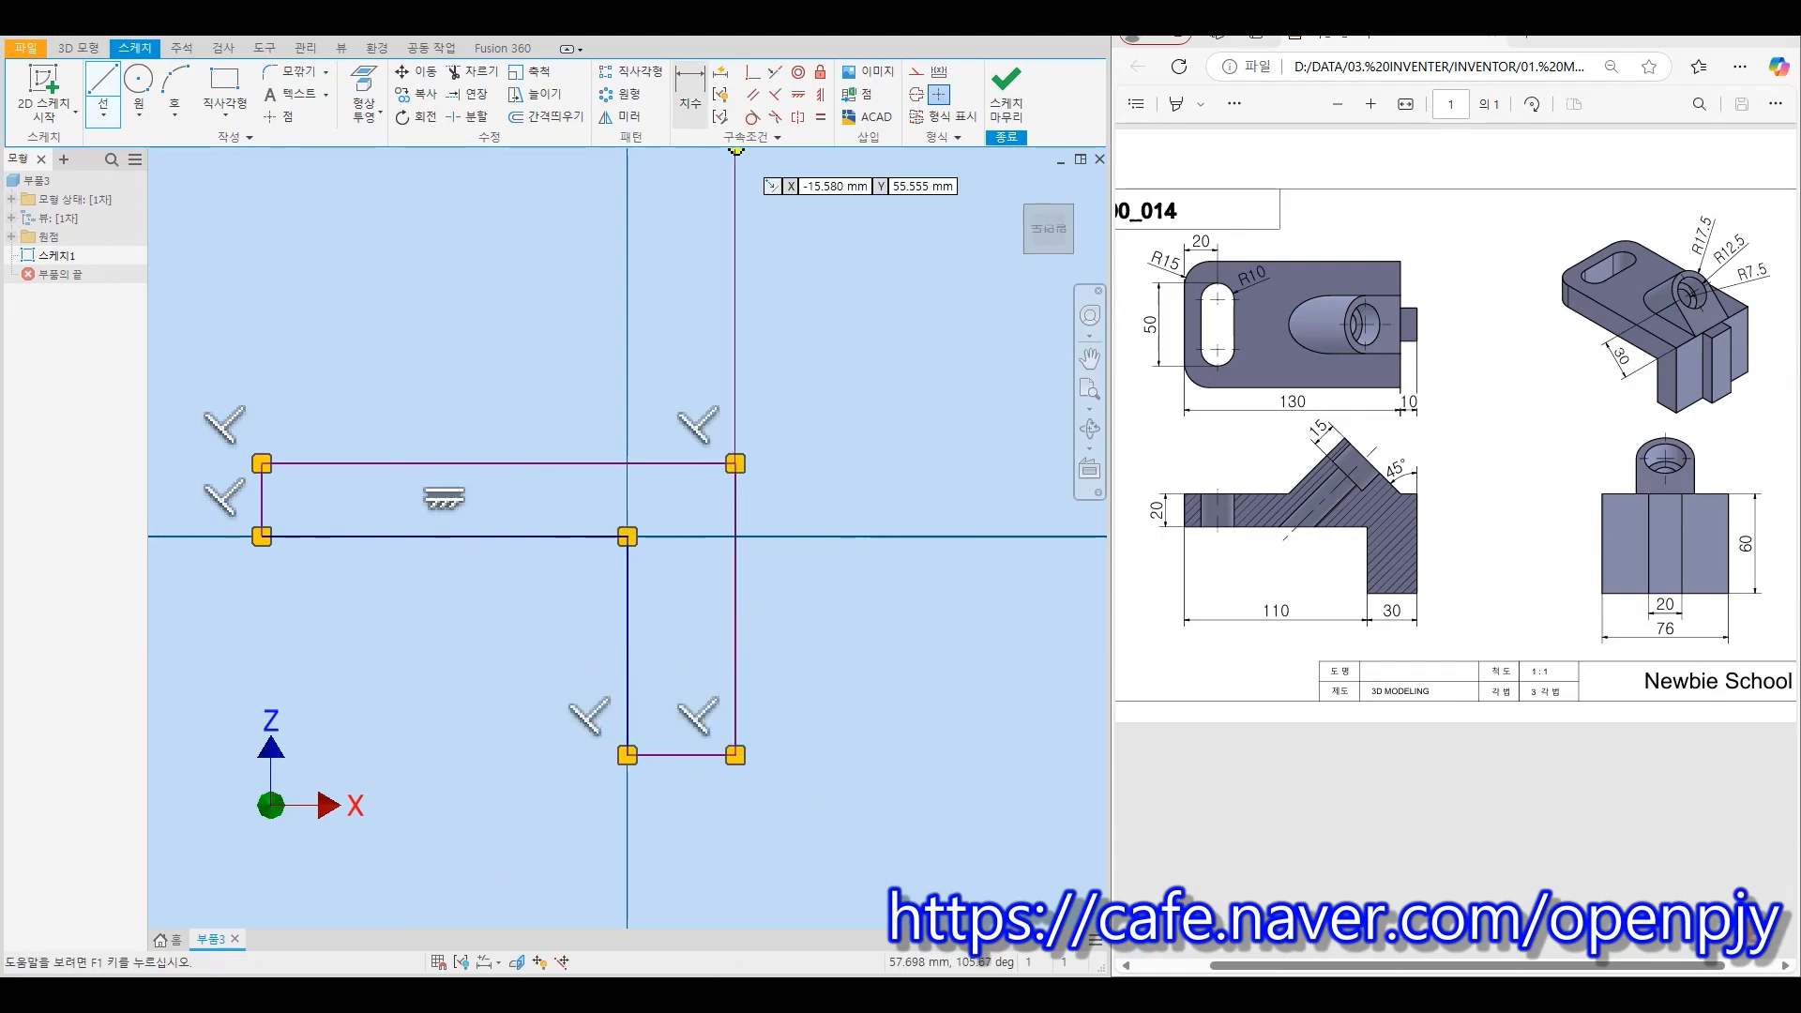
key("Escape")
Dimension the horizontal arm's thickness at 20 mm and the vertical leg's width at 20 mm
key("d")
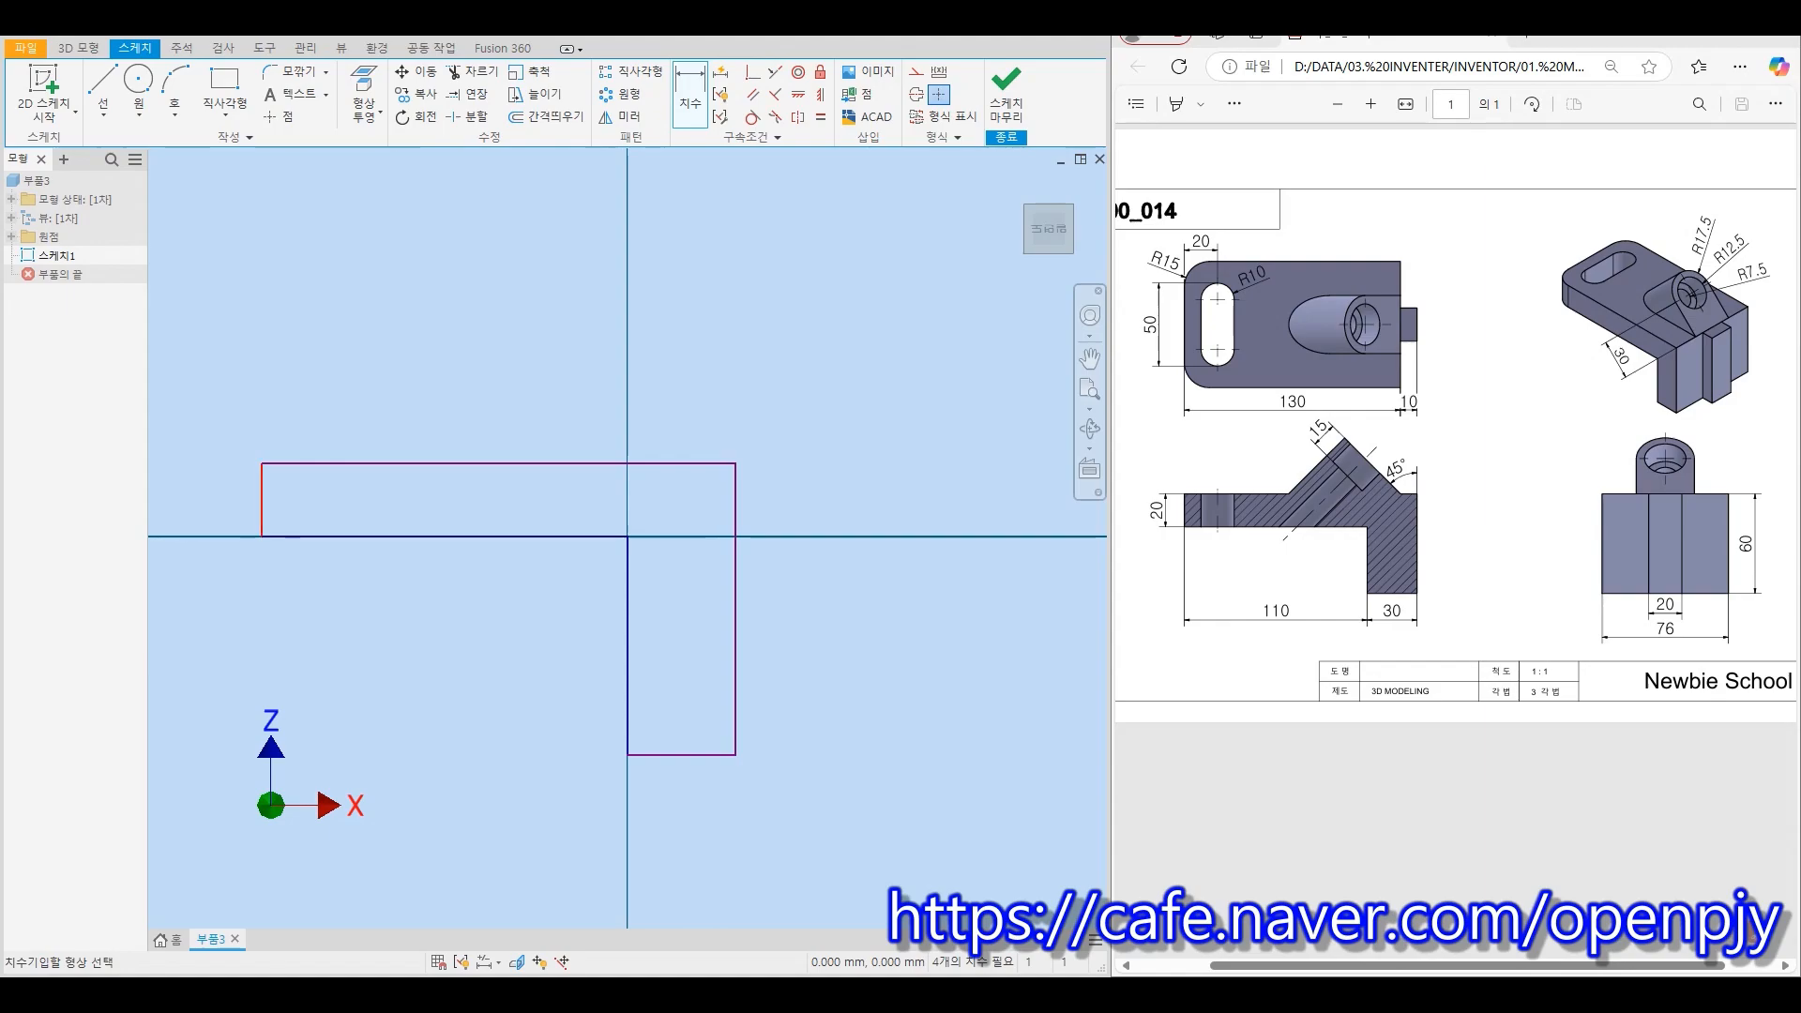
left_click(261, 499)
left_click(207, 497)
type("20")
key("Return")
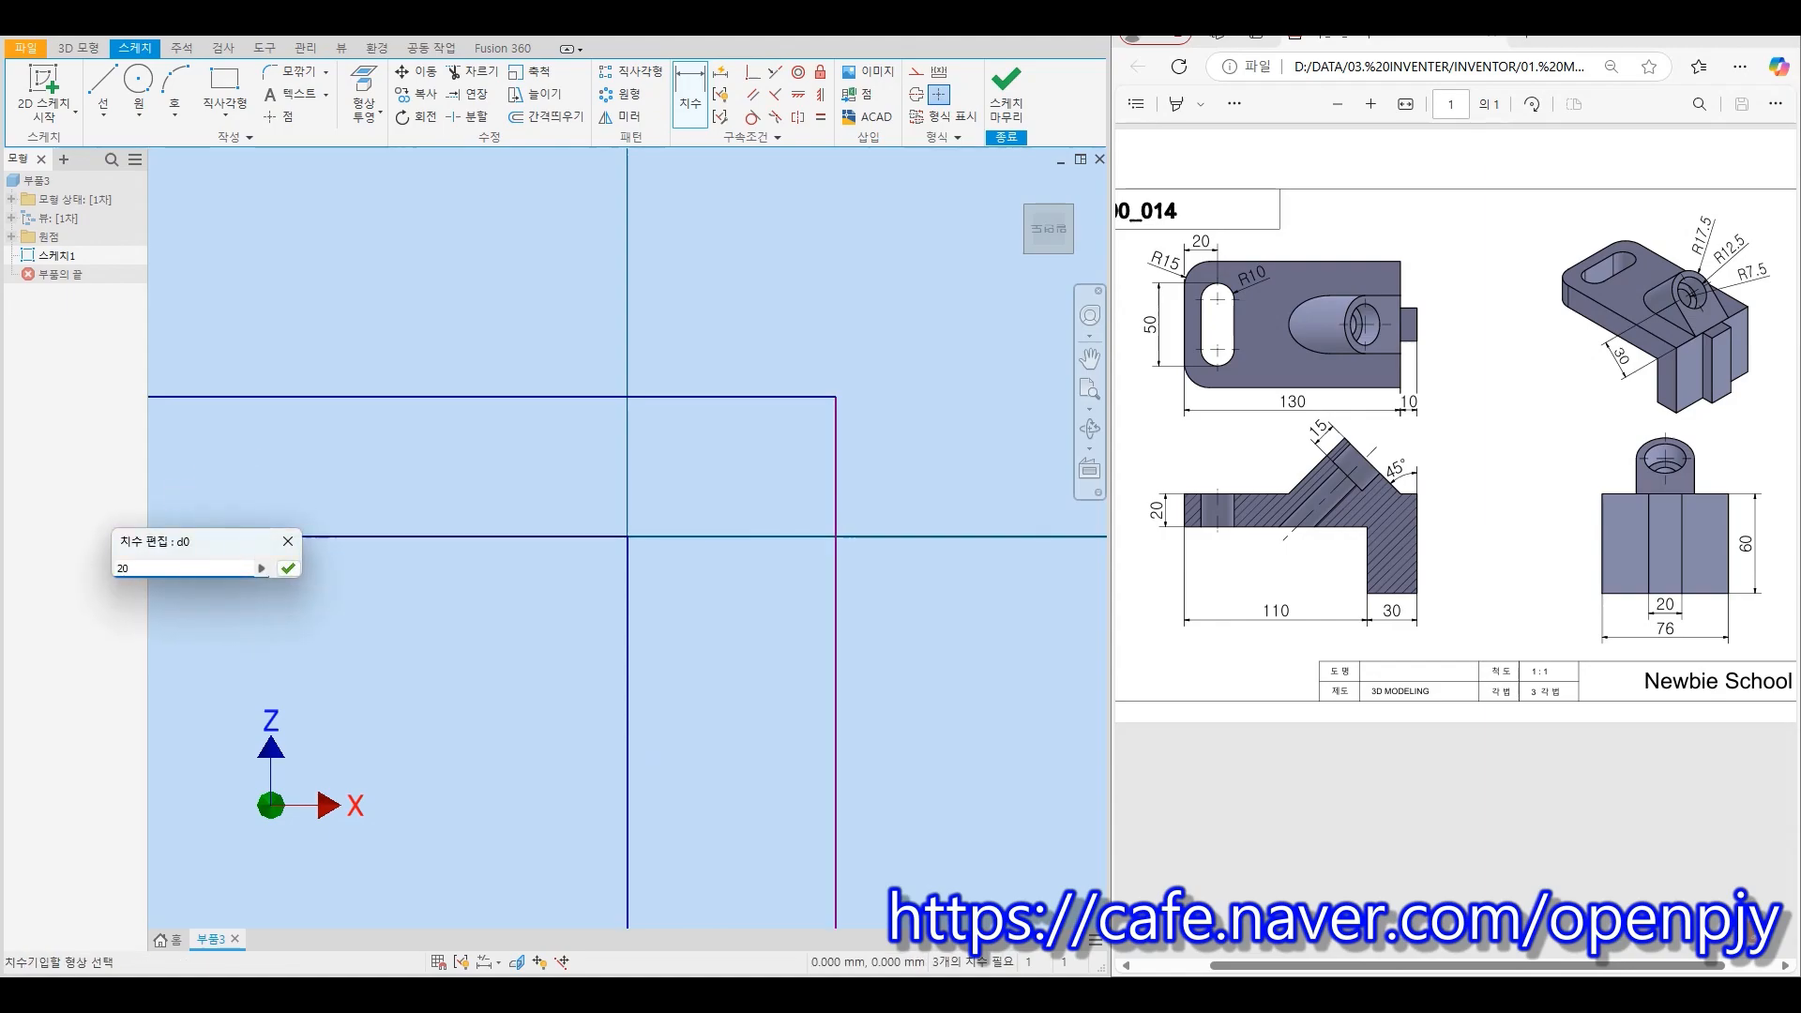
left_click(639, 567)
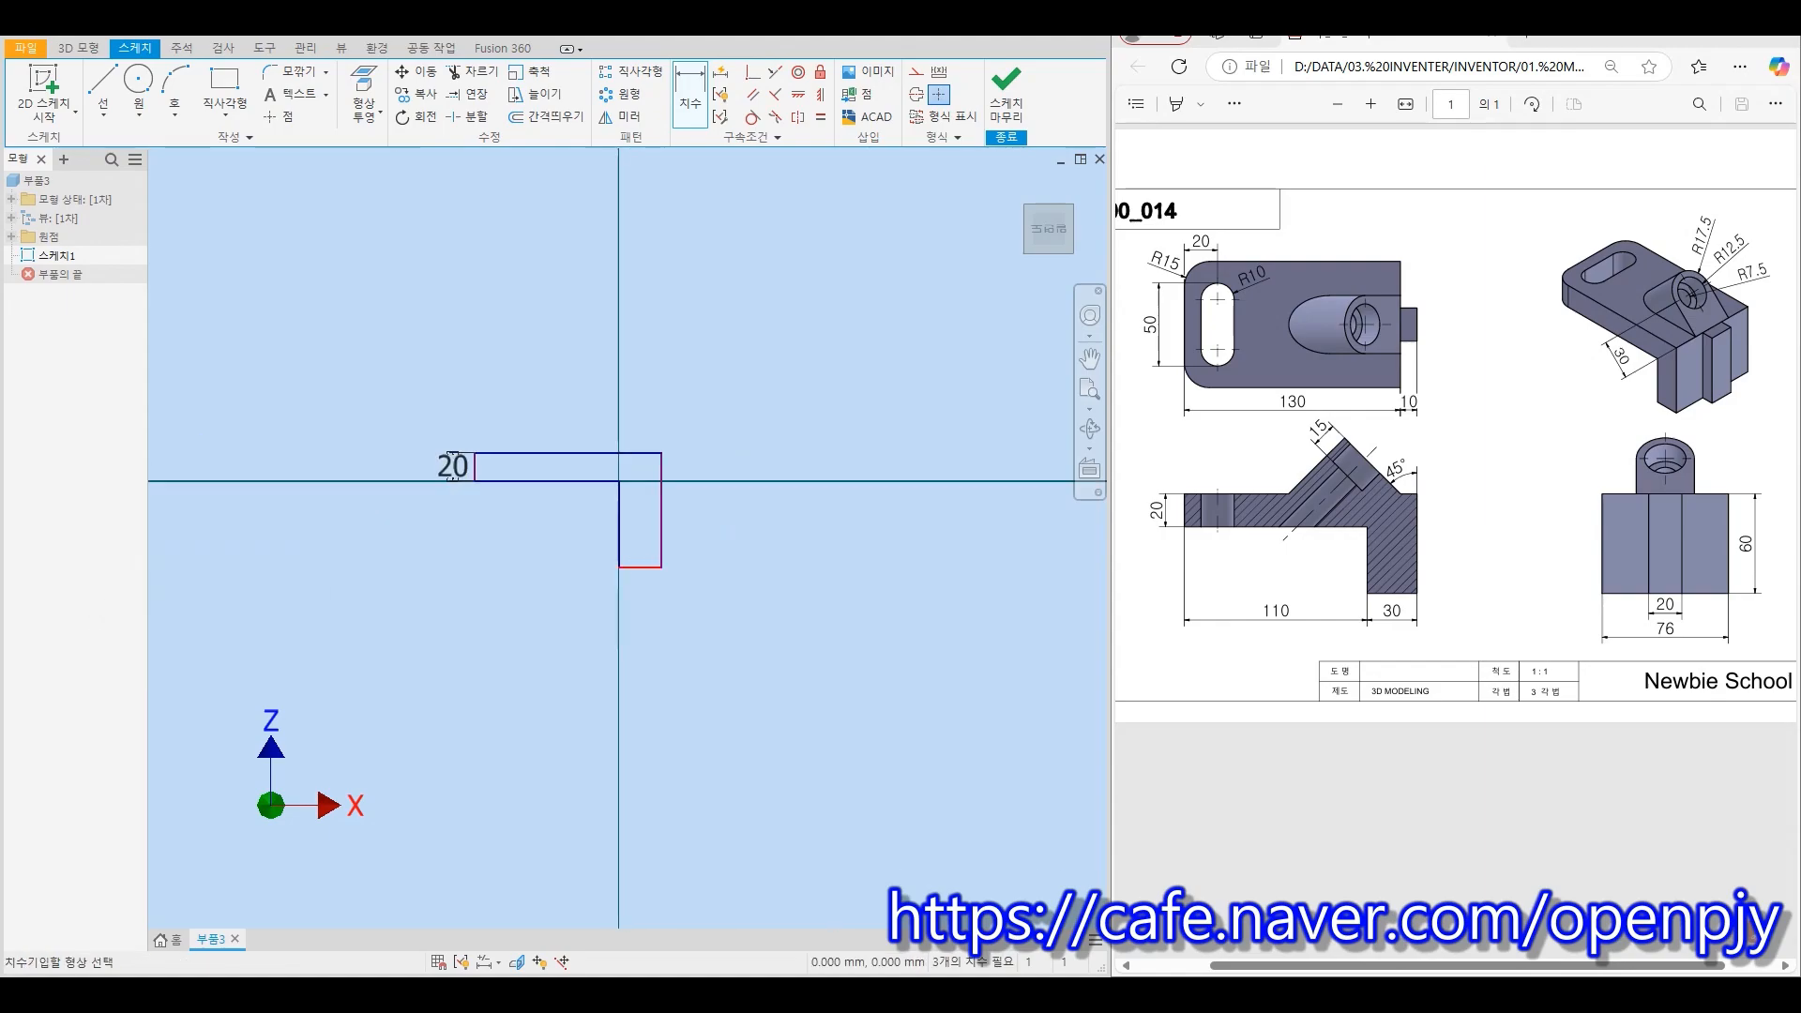
left_click(642, 602)
type("20")
key("Return")
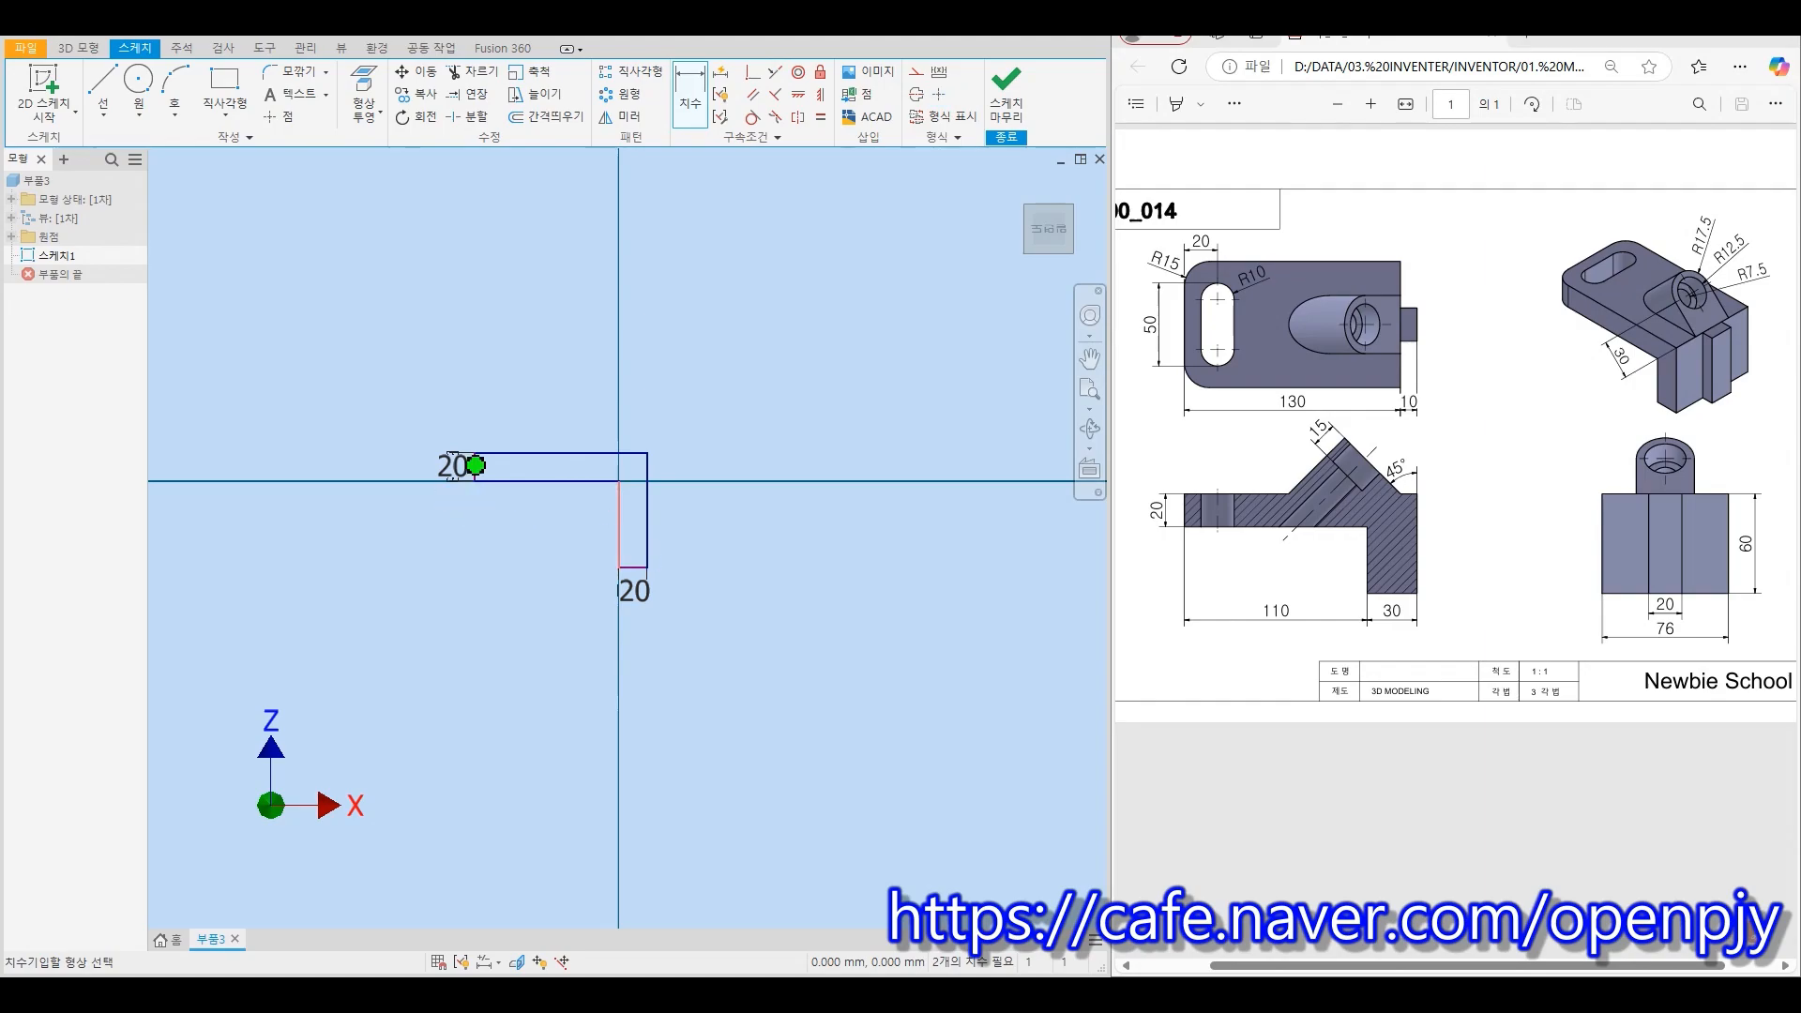
Dimension the horizontal distance from the arm's free end to the leg's inner edge at 110 mm
scroll(452, 467, "up", 5)
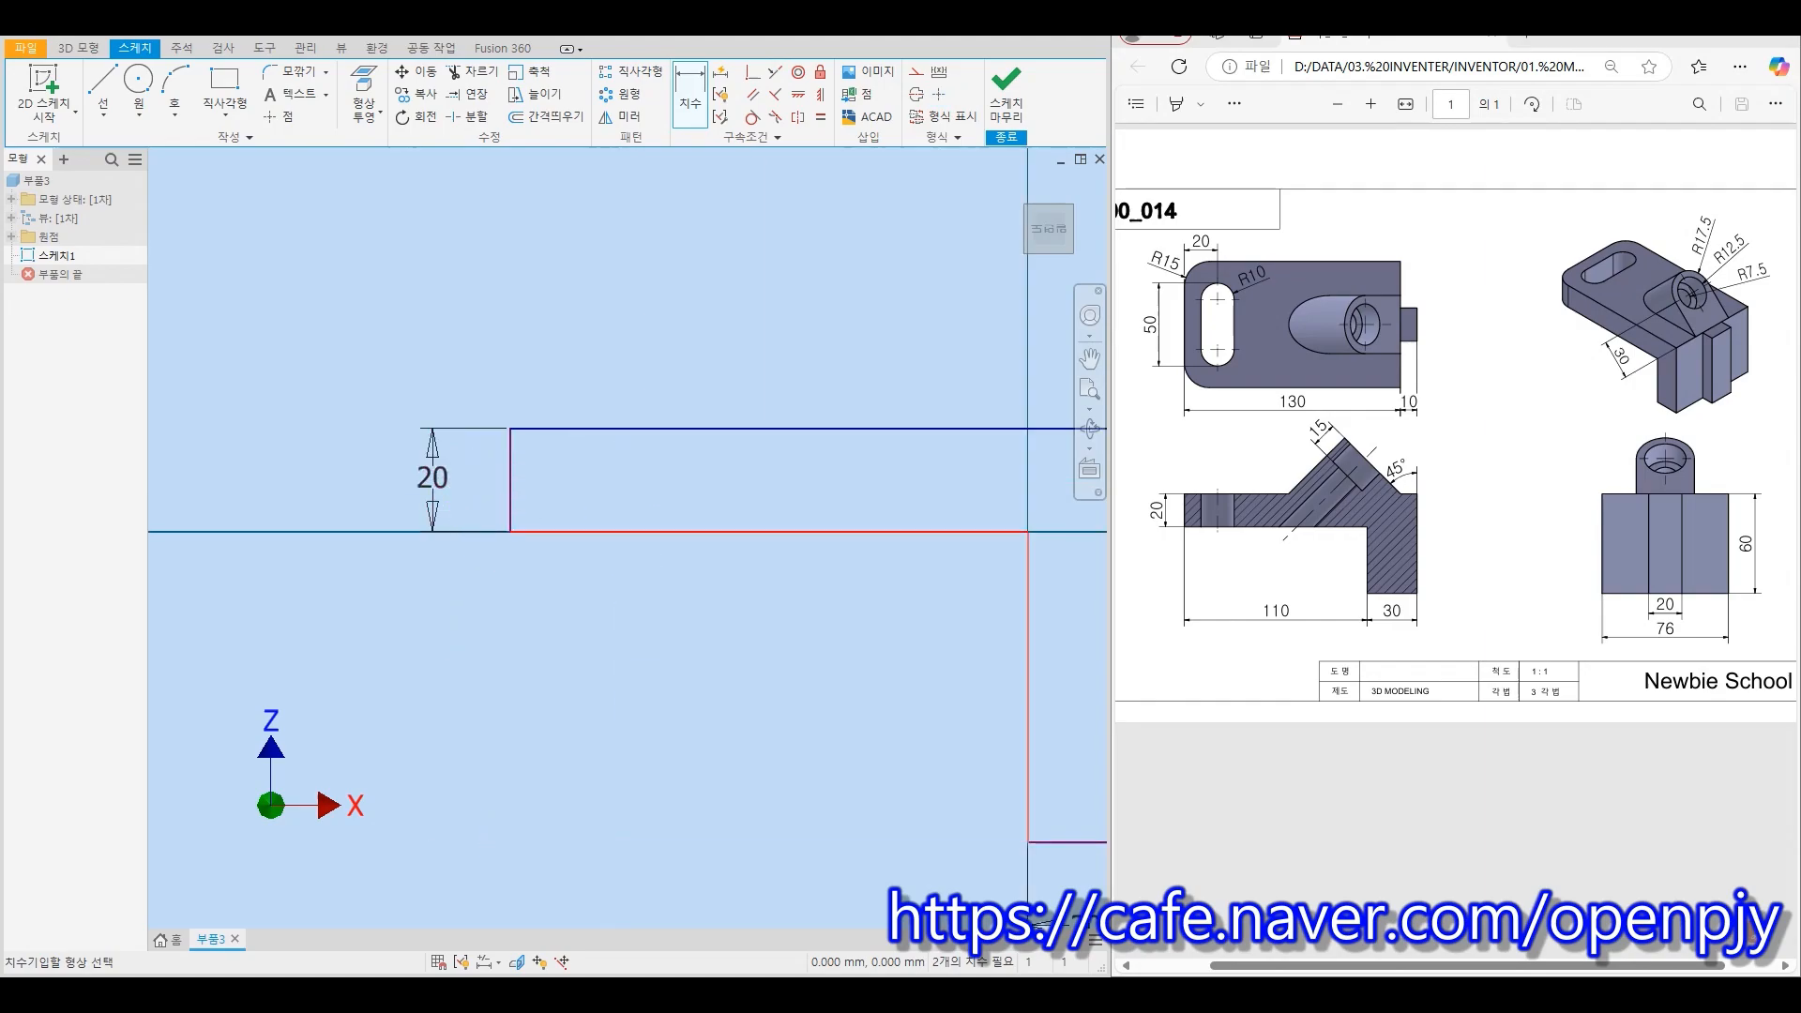
left_click(511, 507)
scroll(672, 546, "down", 5)
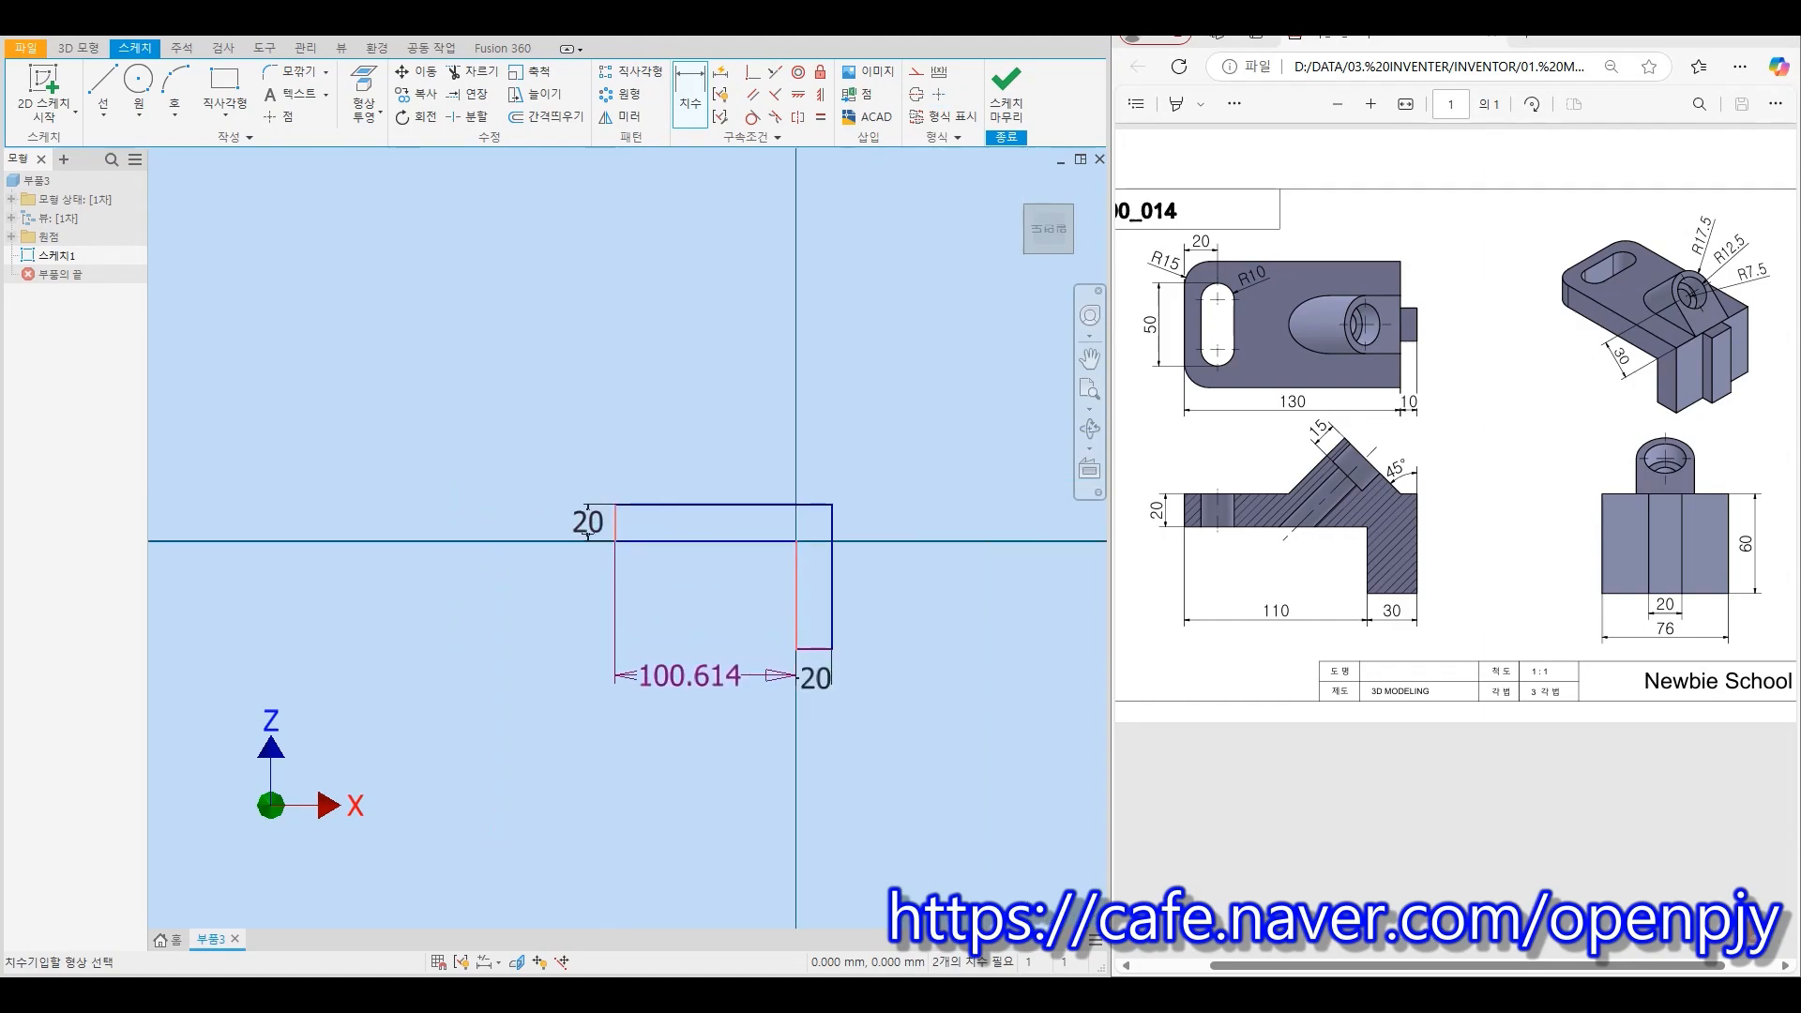
left_click(694, 675)
type("110")
key("Return")
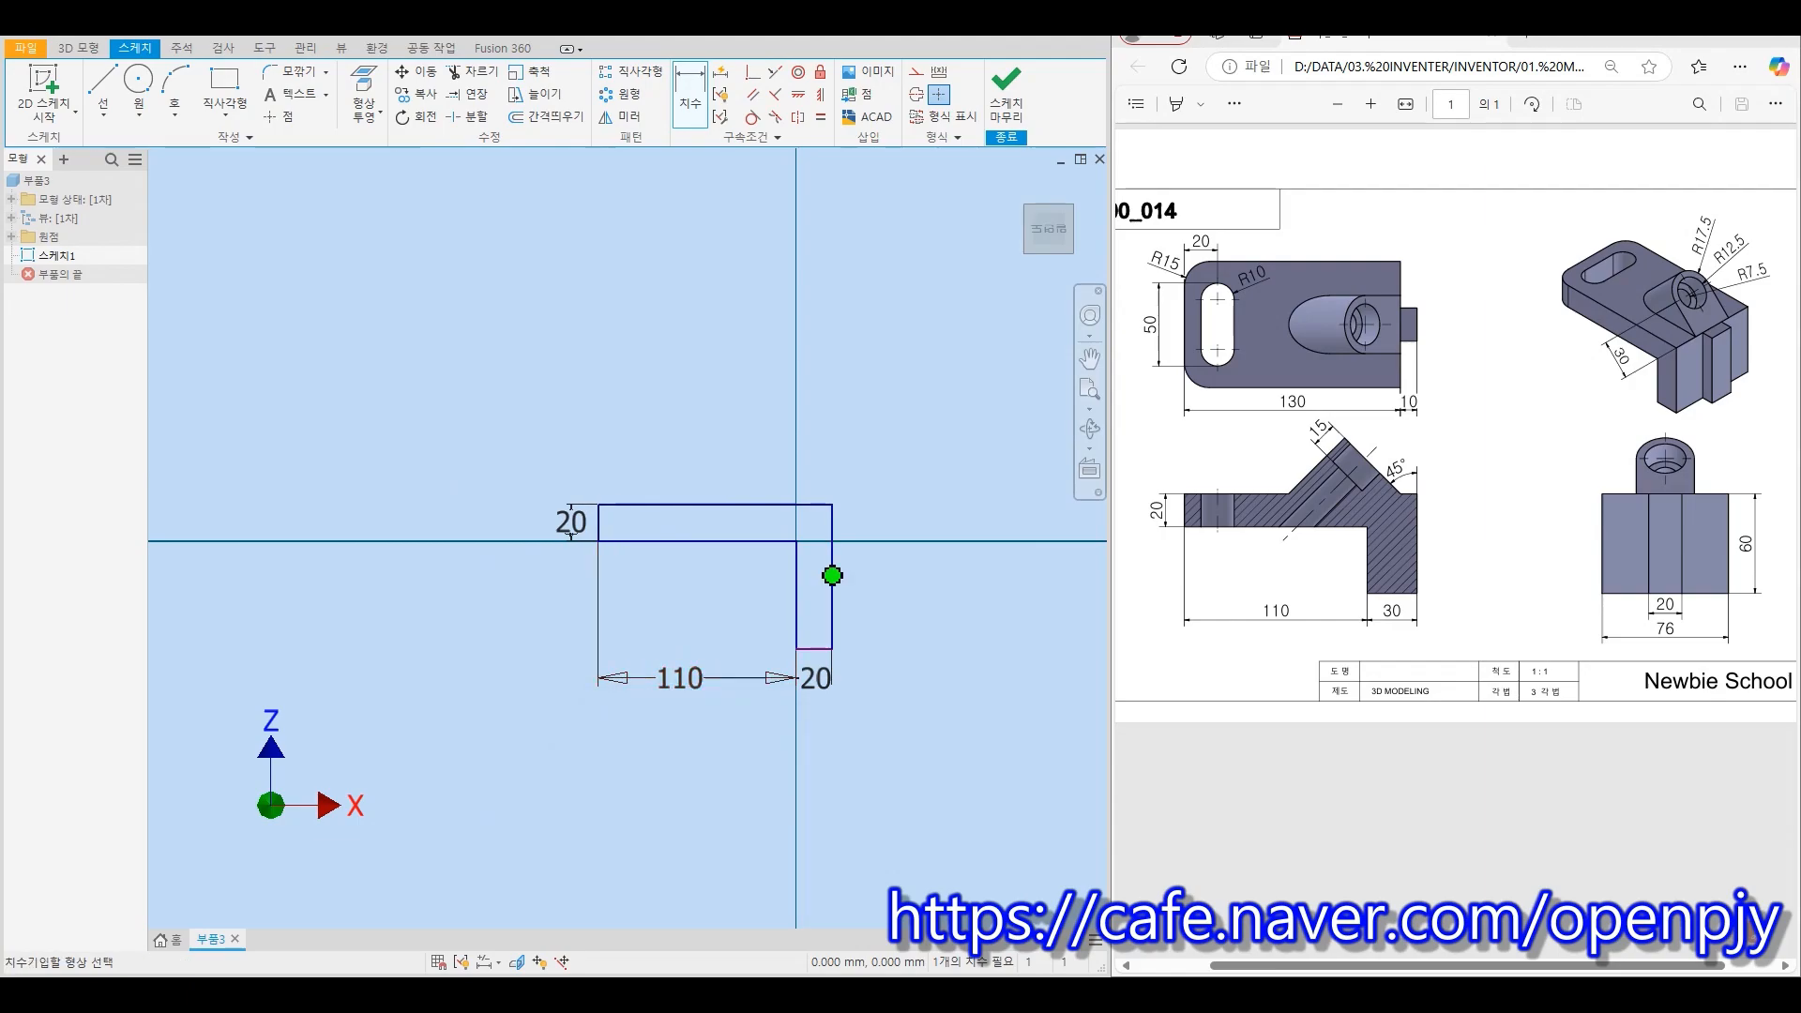
Dimension the profile's overall height at 60 mm and finish the sketch
left_click(883, 566)
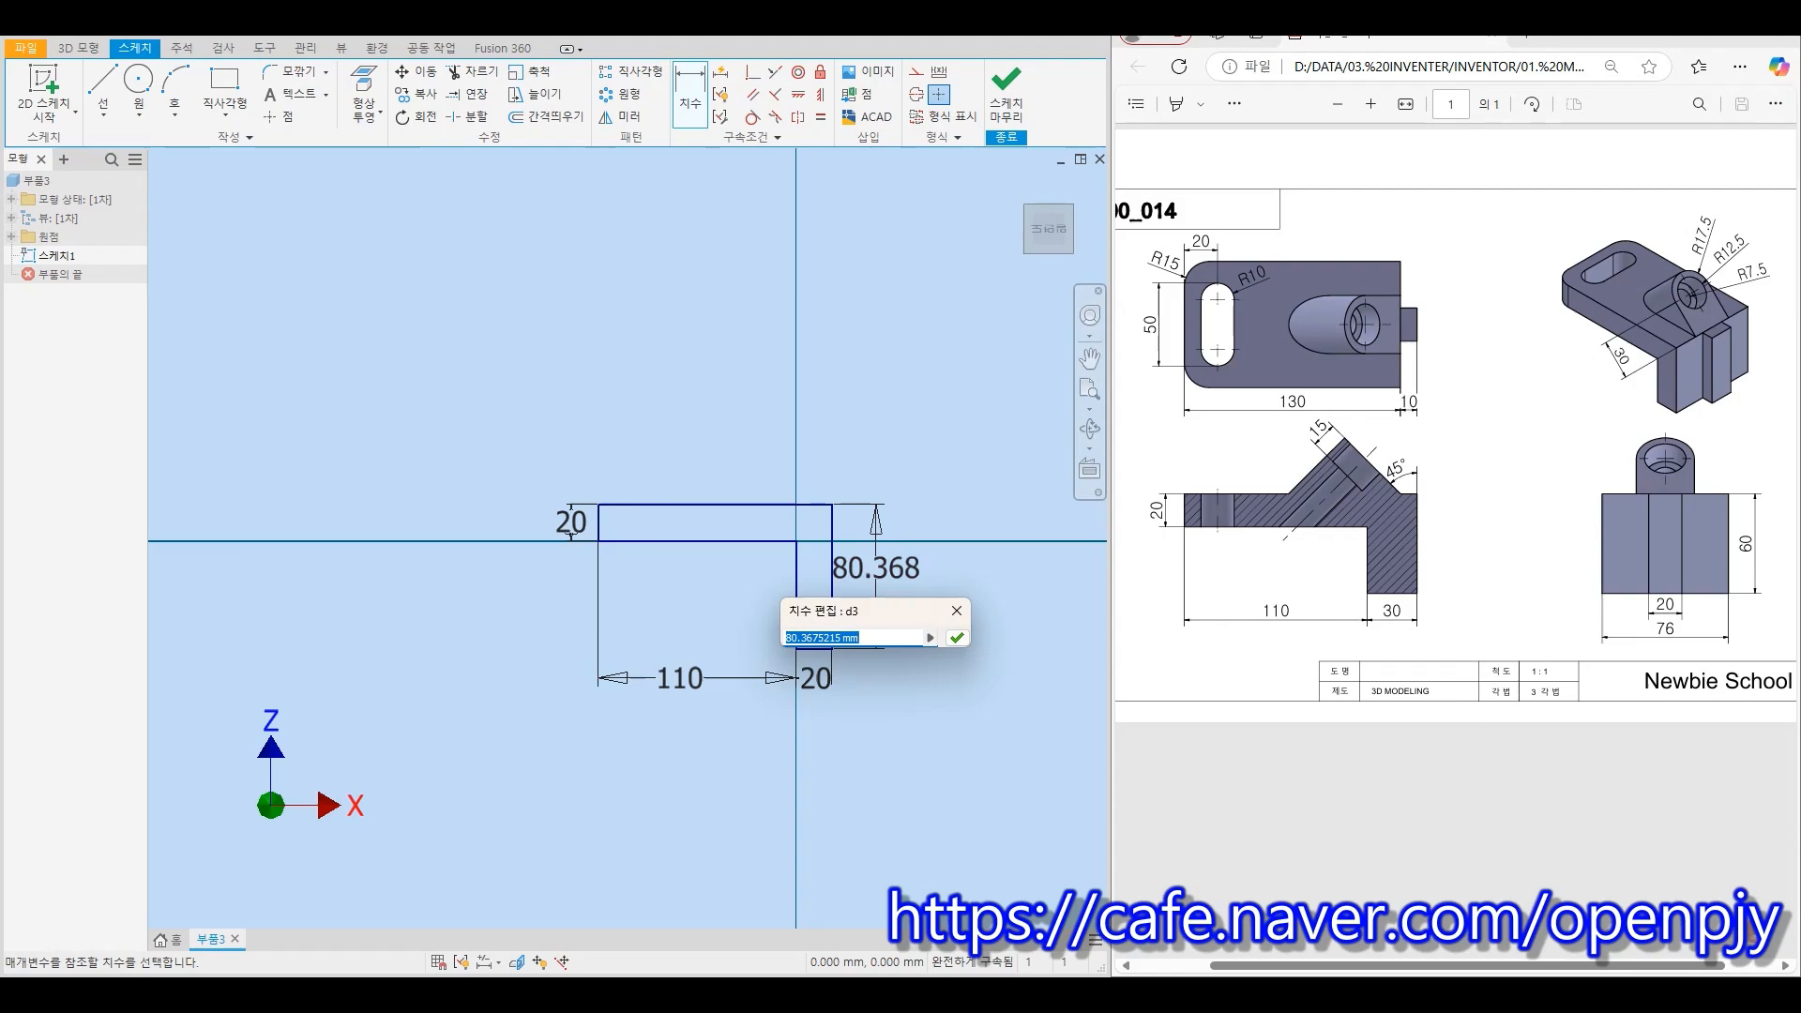
type("60")
key("Return")
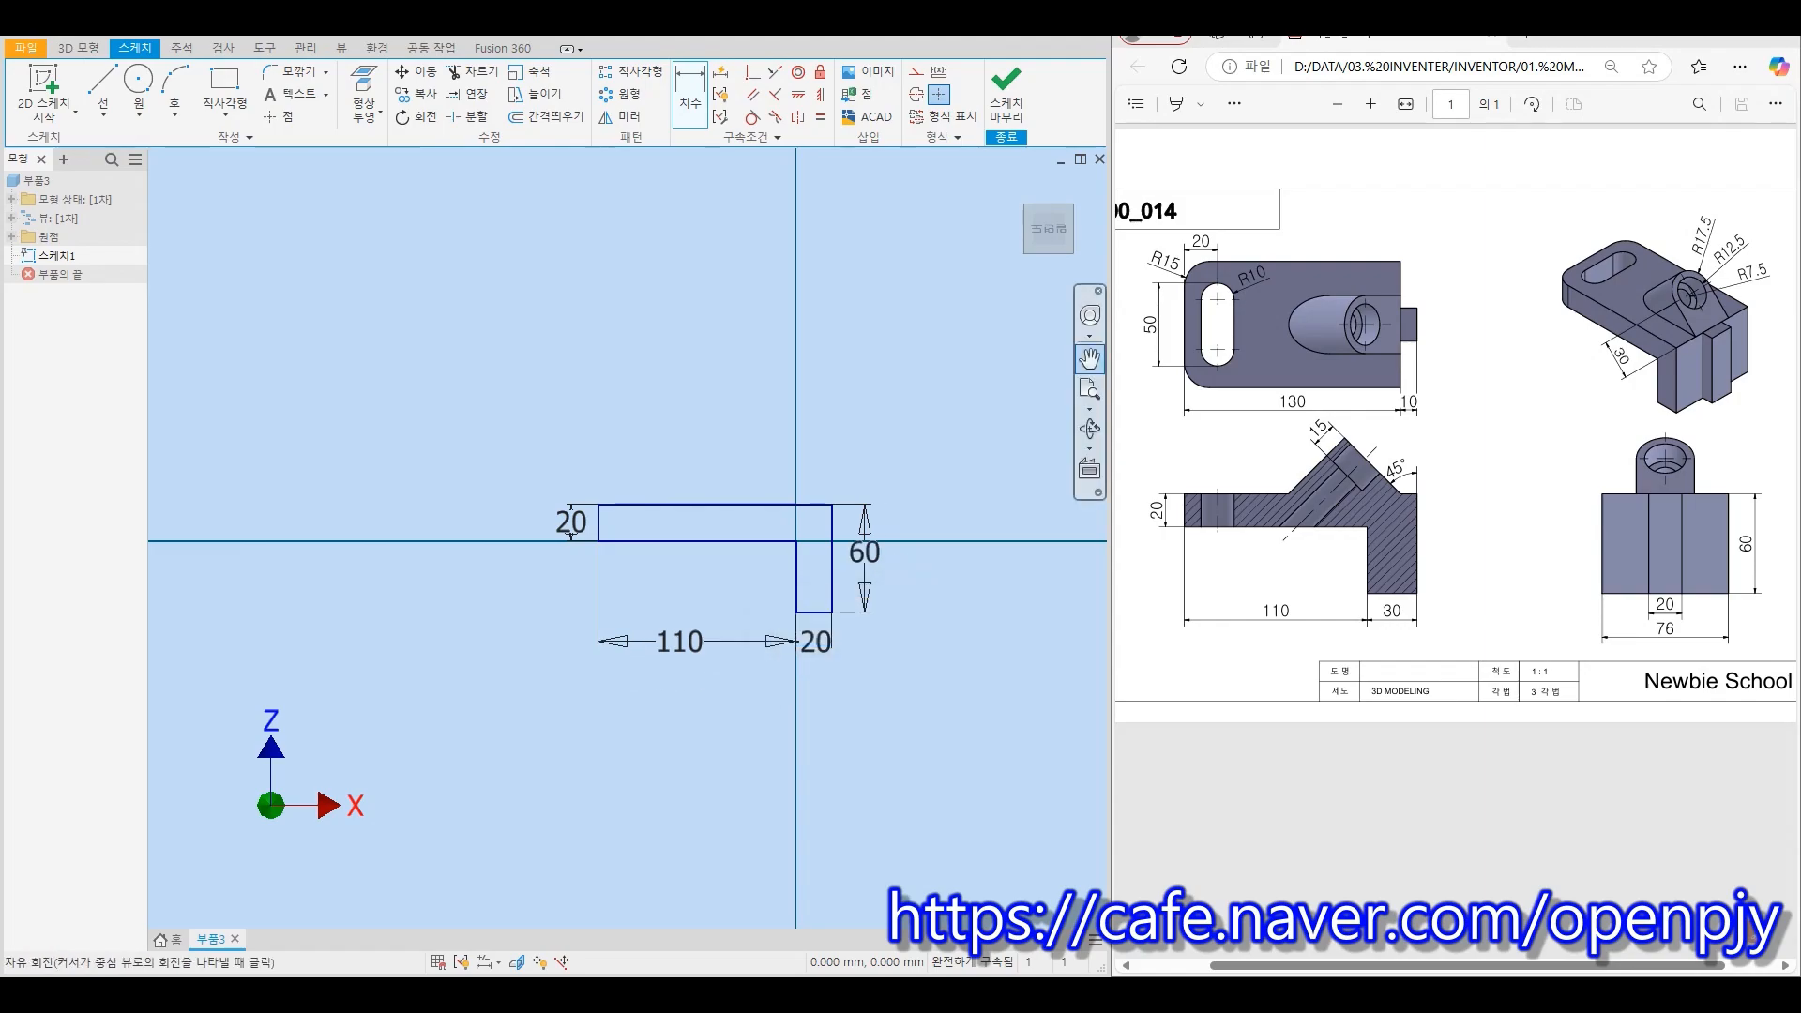
left_click(1006, 94)
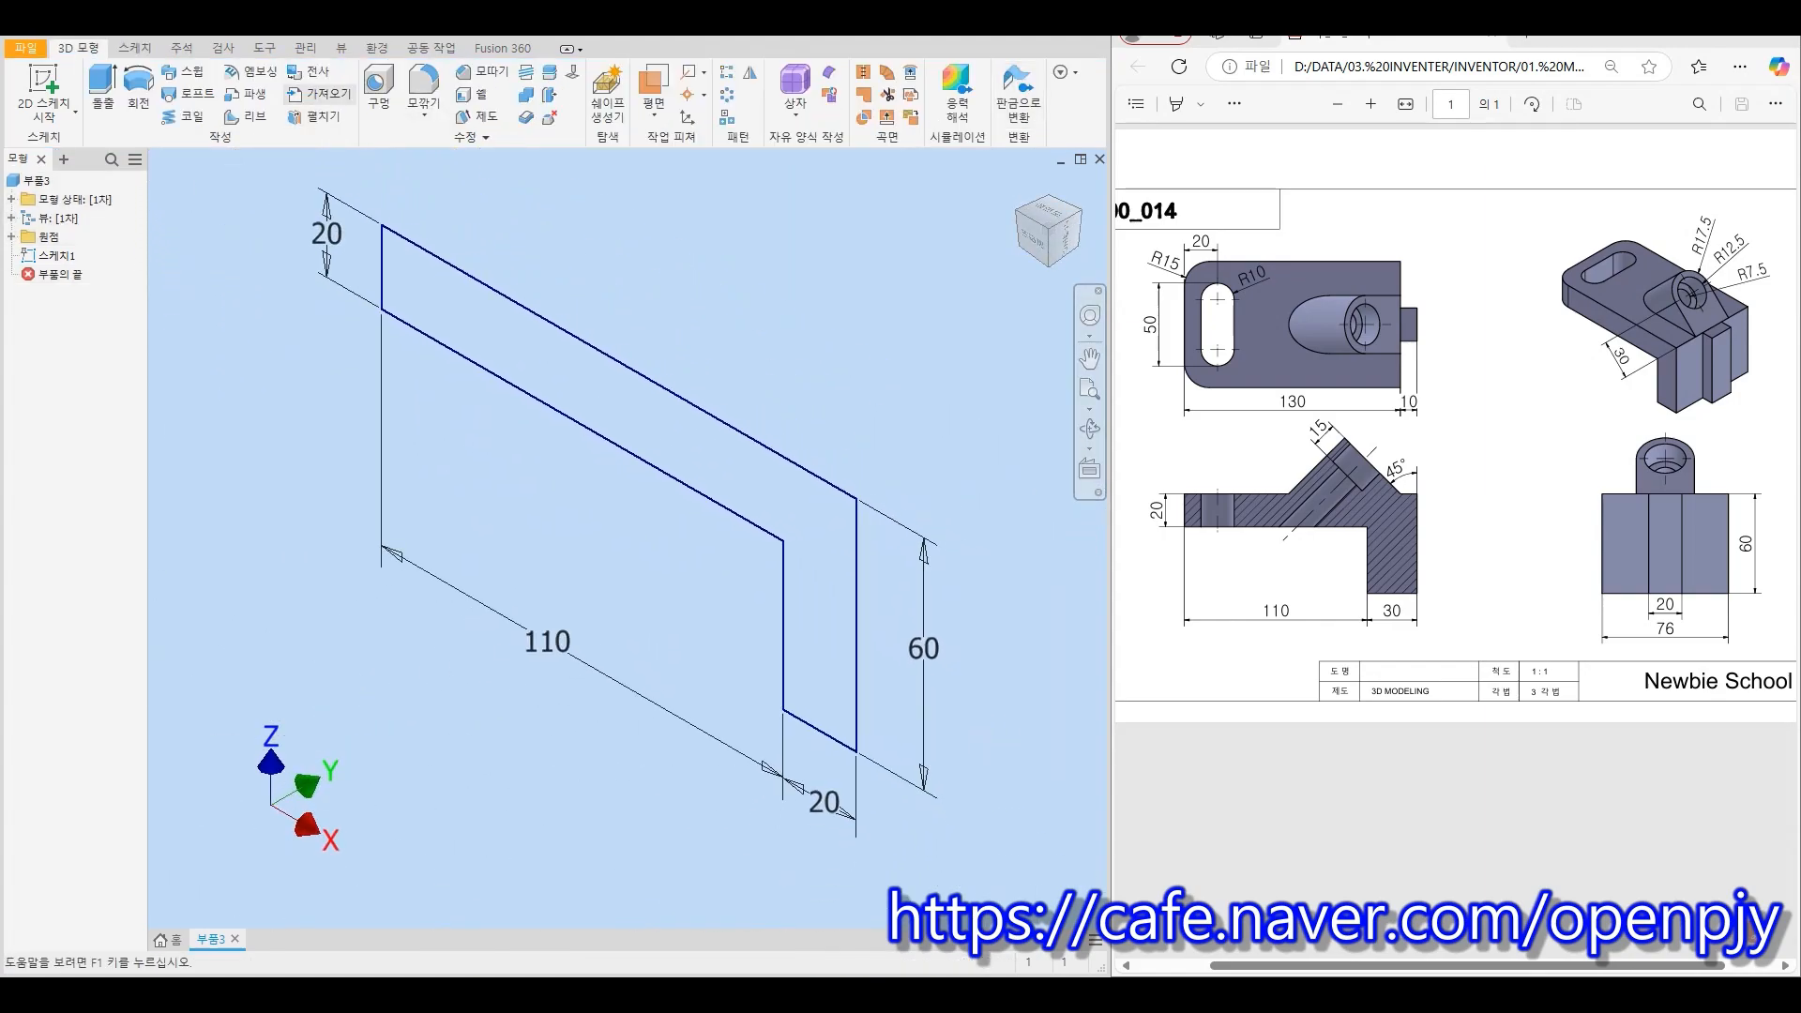
Extrude the L-shaped profile symmetrically about the sketch plane to a total of 76 mm
left_click(102, 89)
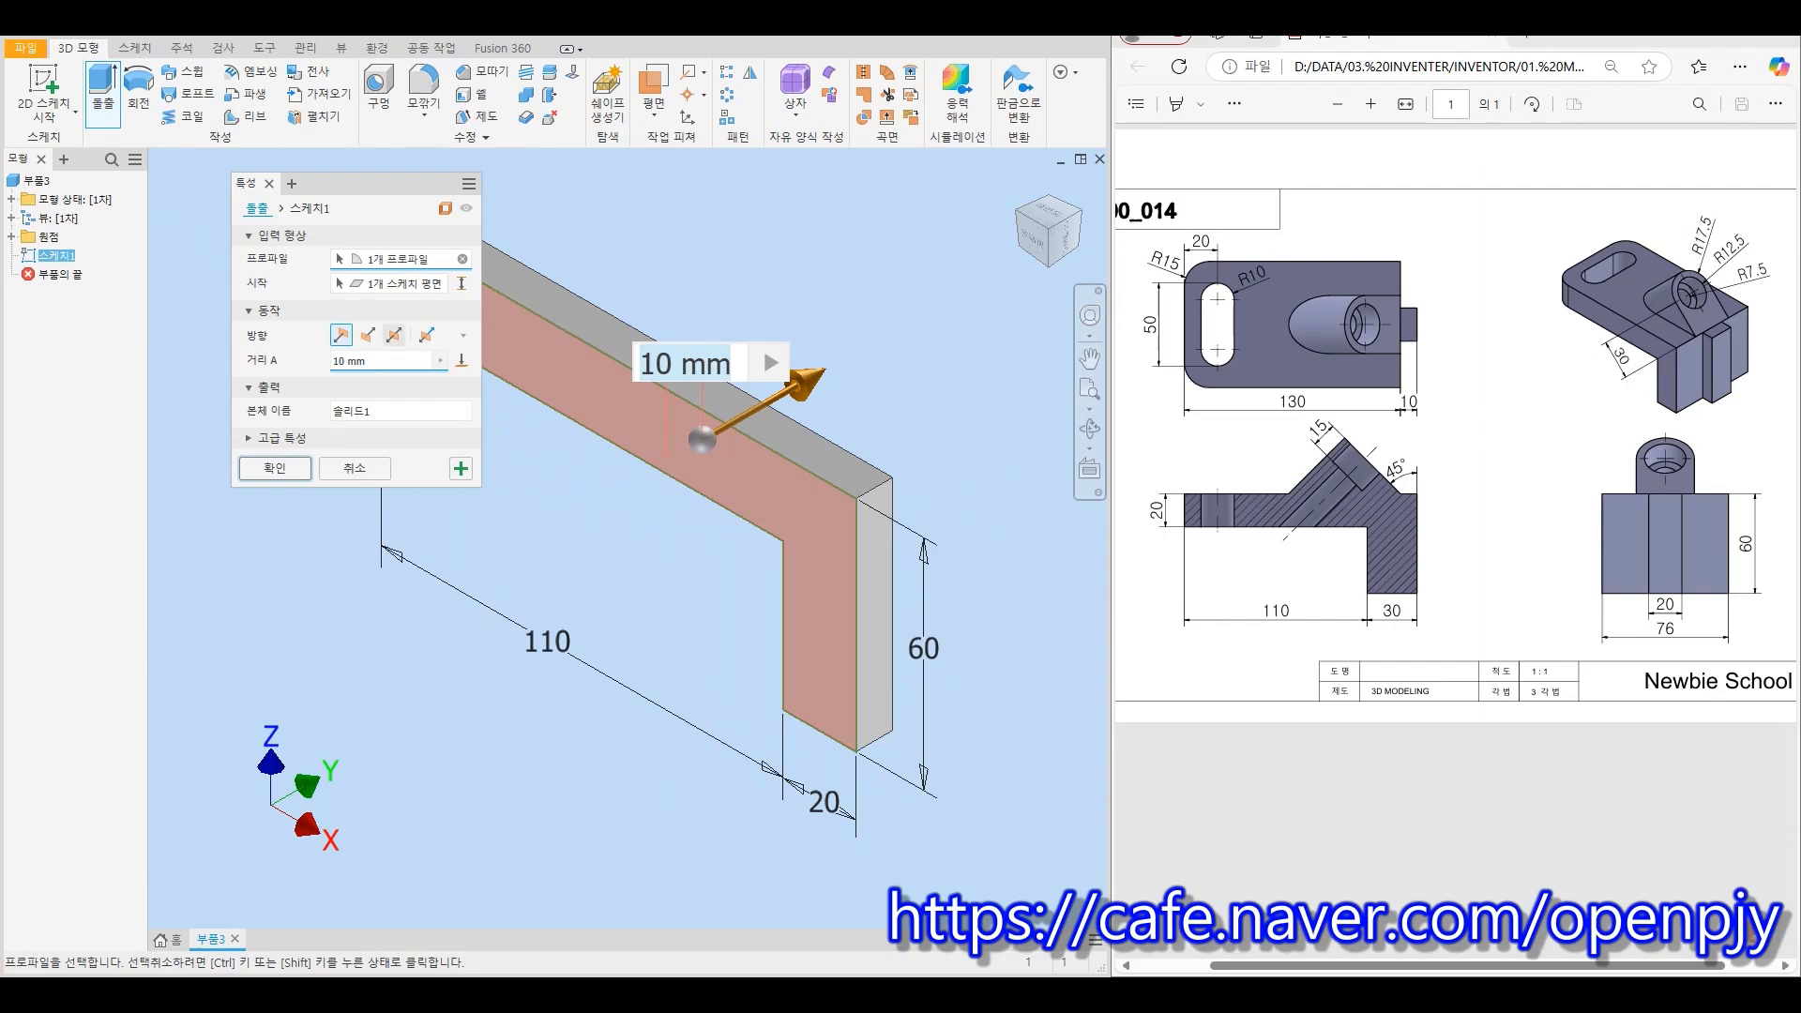
left_click(394, 335)
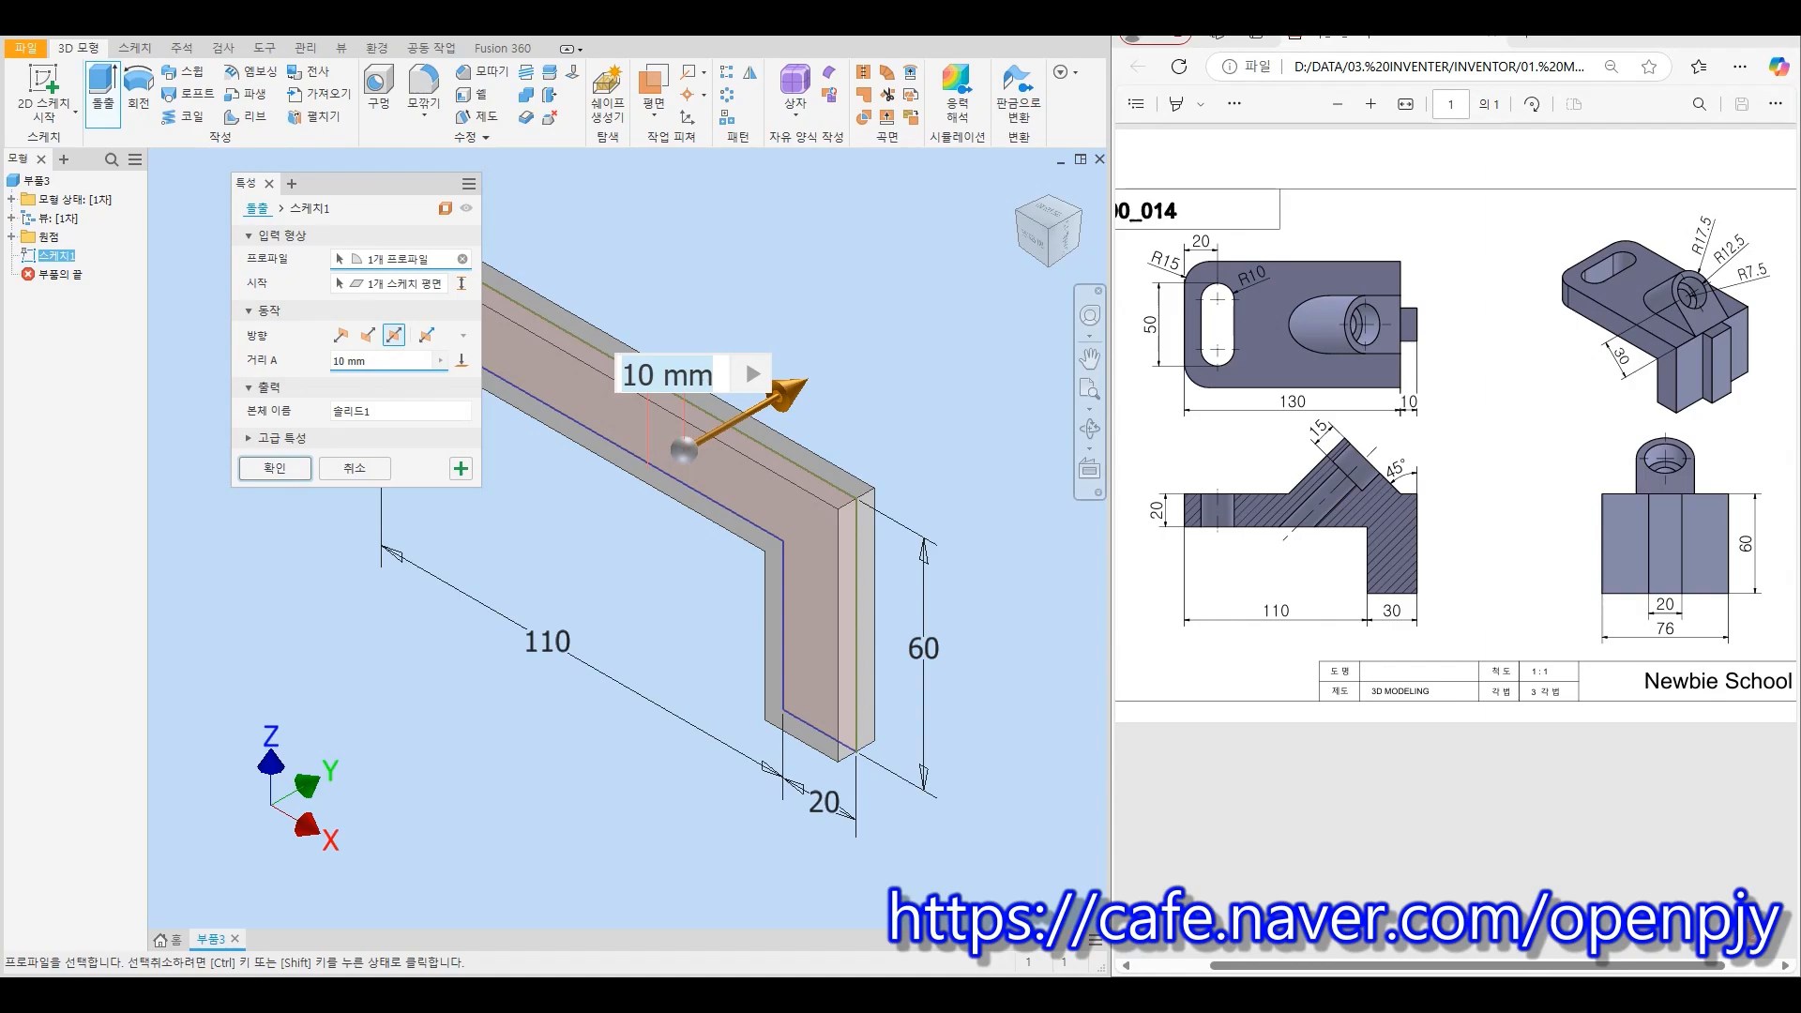
type("76")
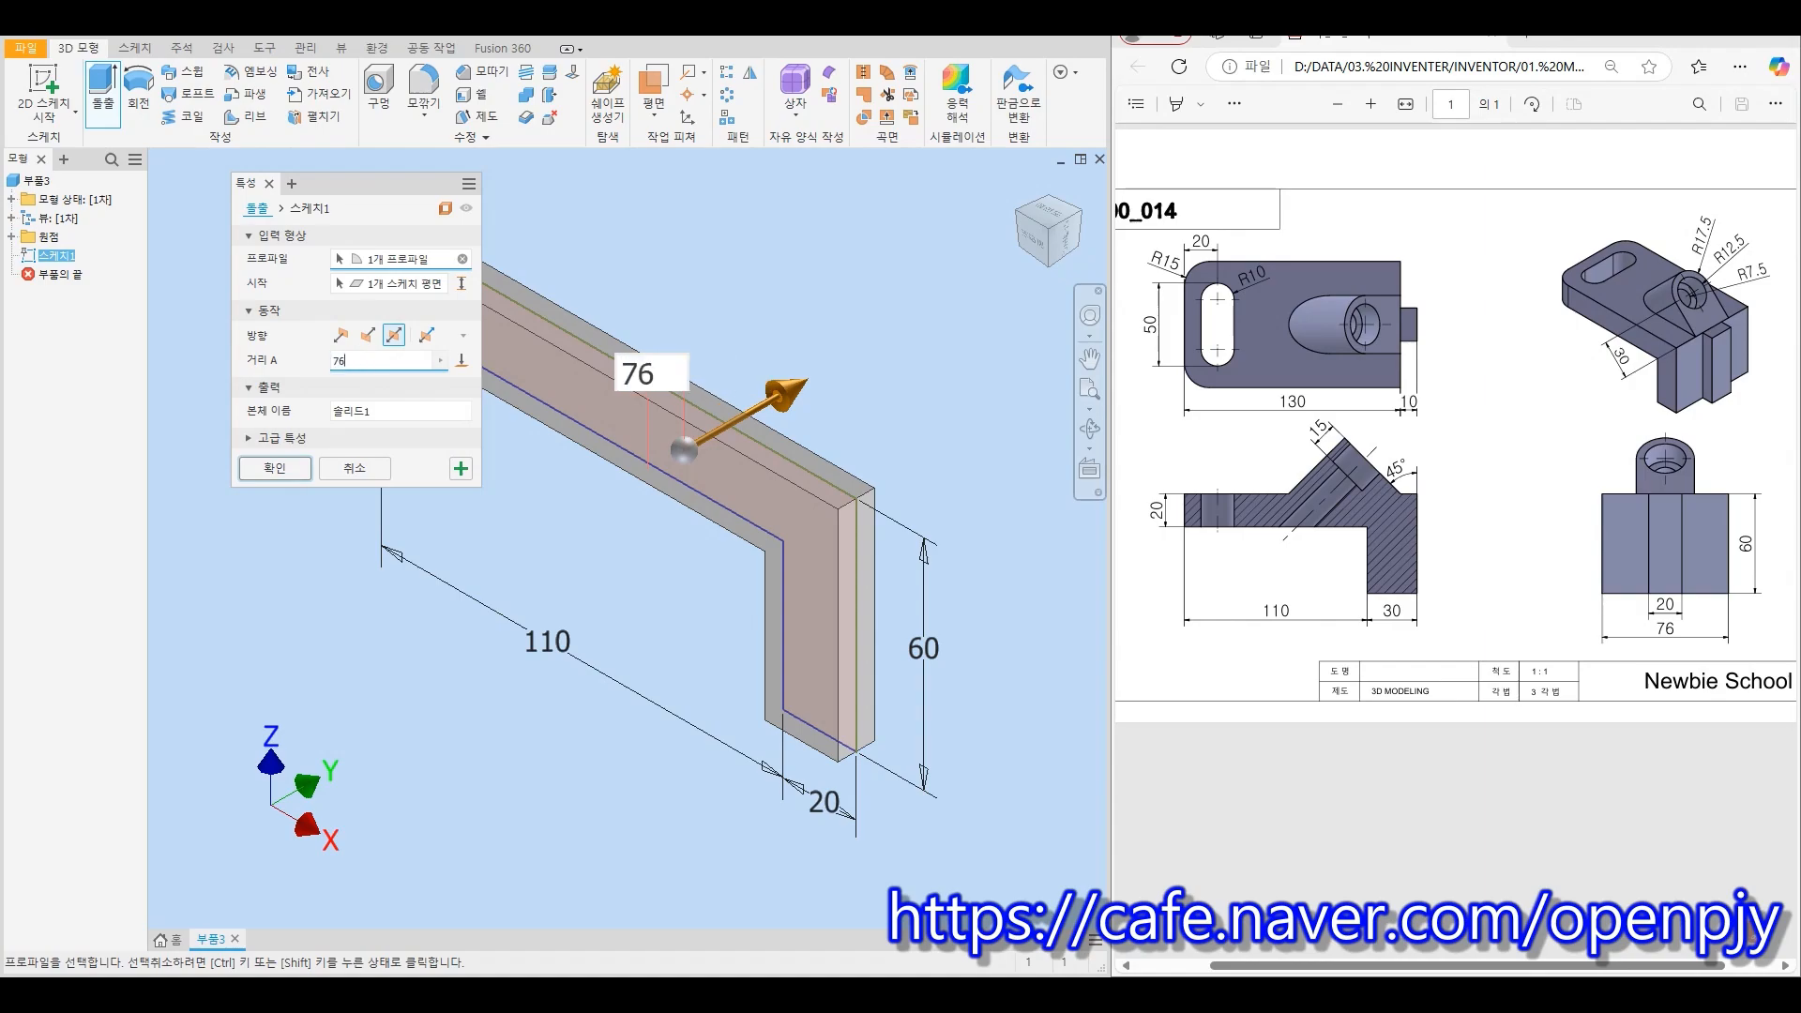
key("Return")
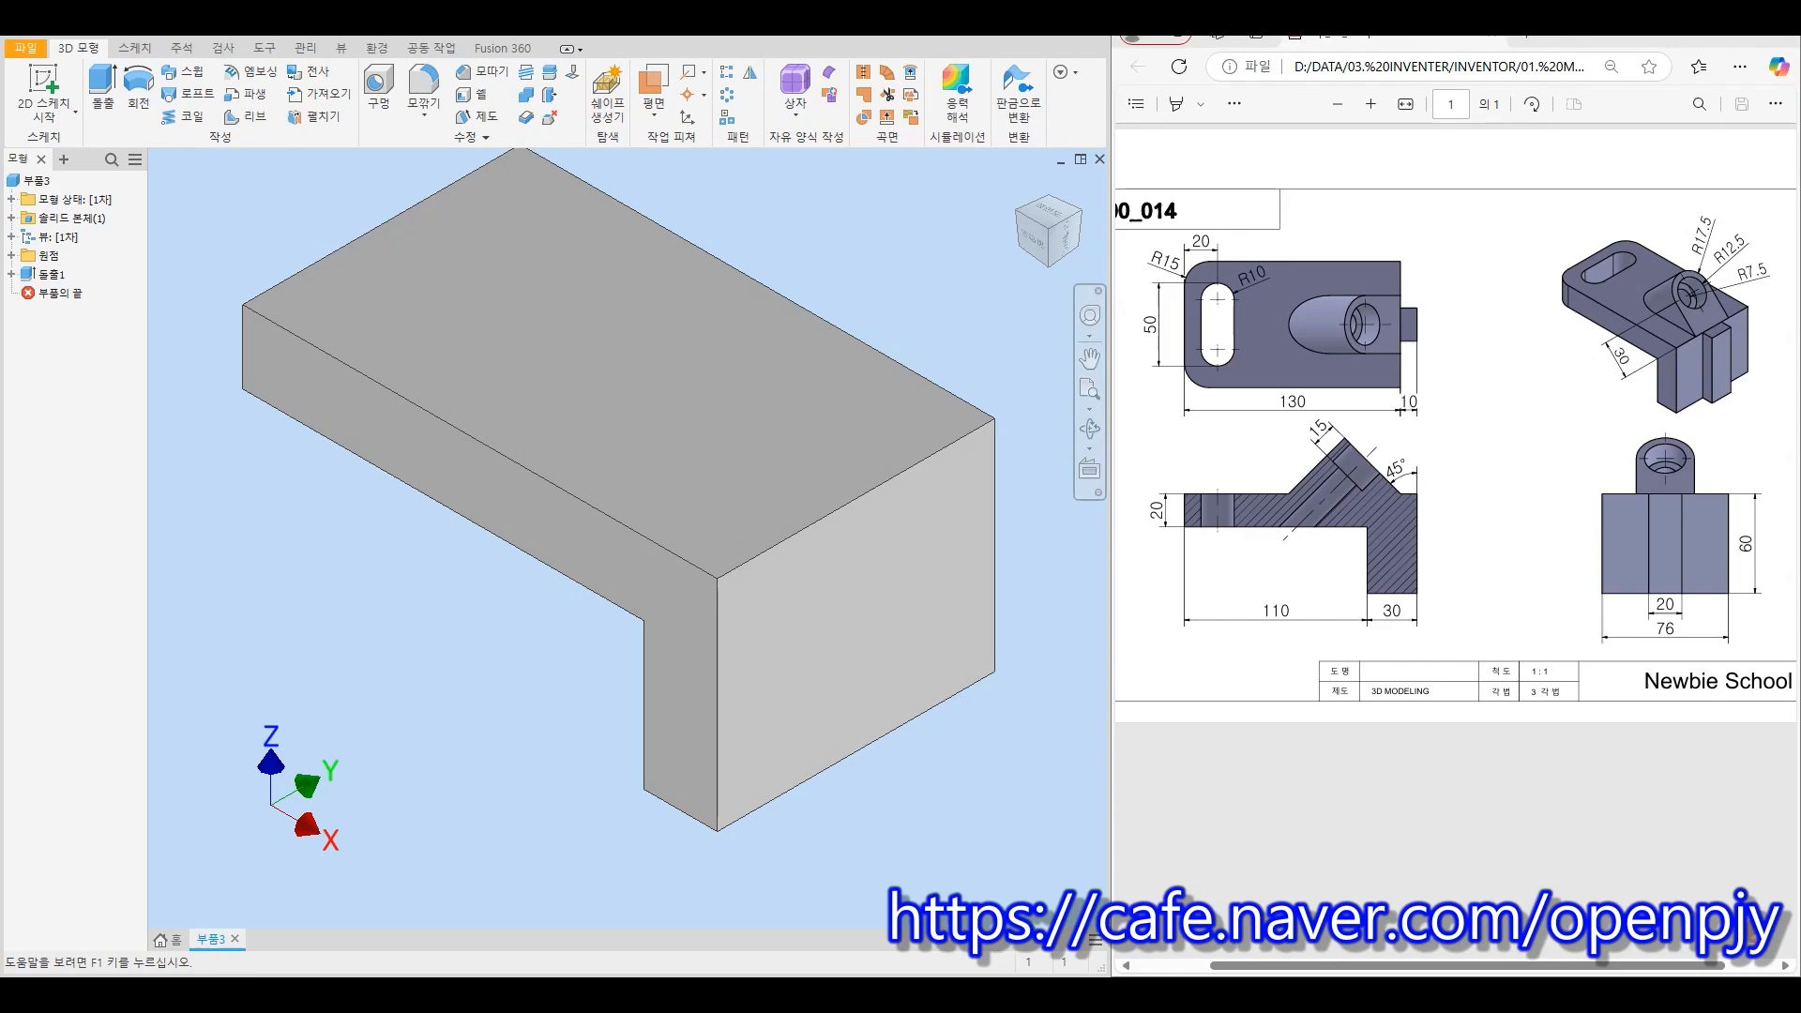
Start a sketch on the vertical leg's outer face and draw a rectangle about 38 mm wide that extends past the face's upper and lower edges
key("s")
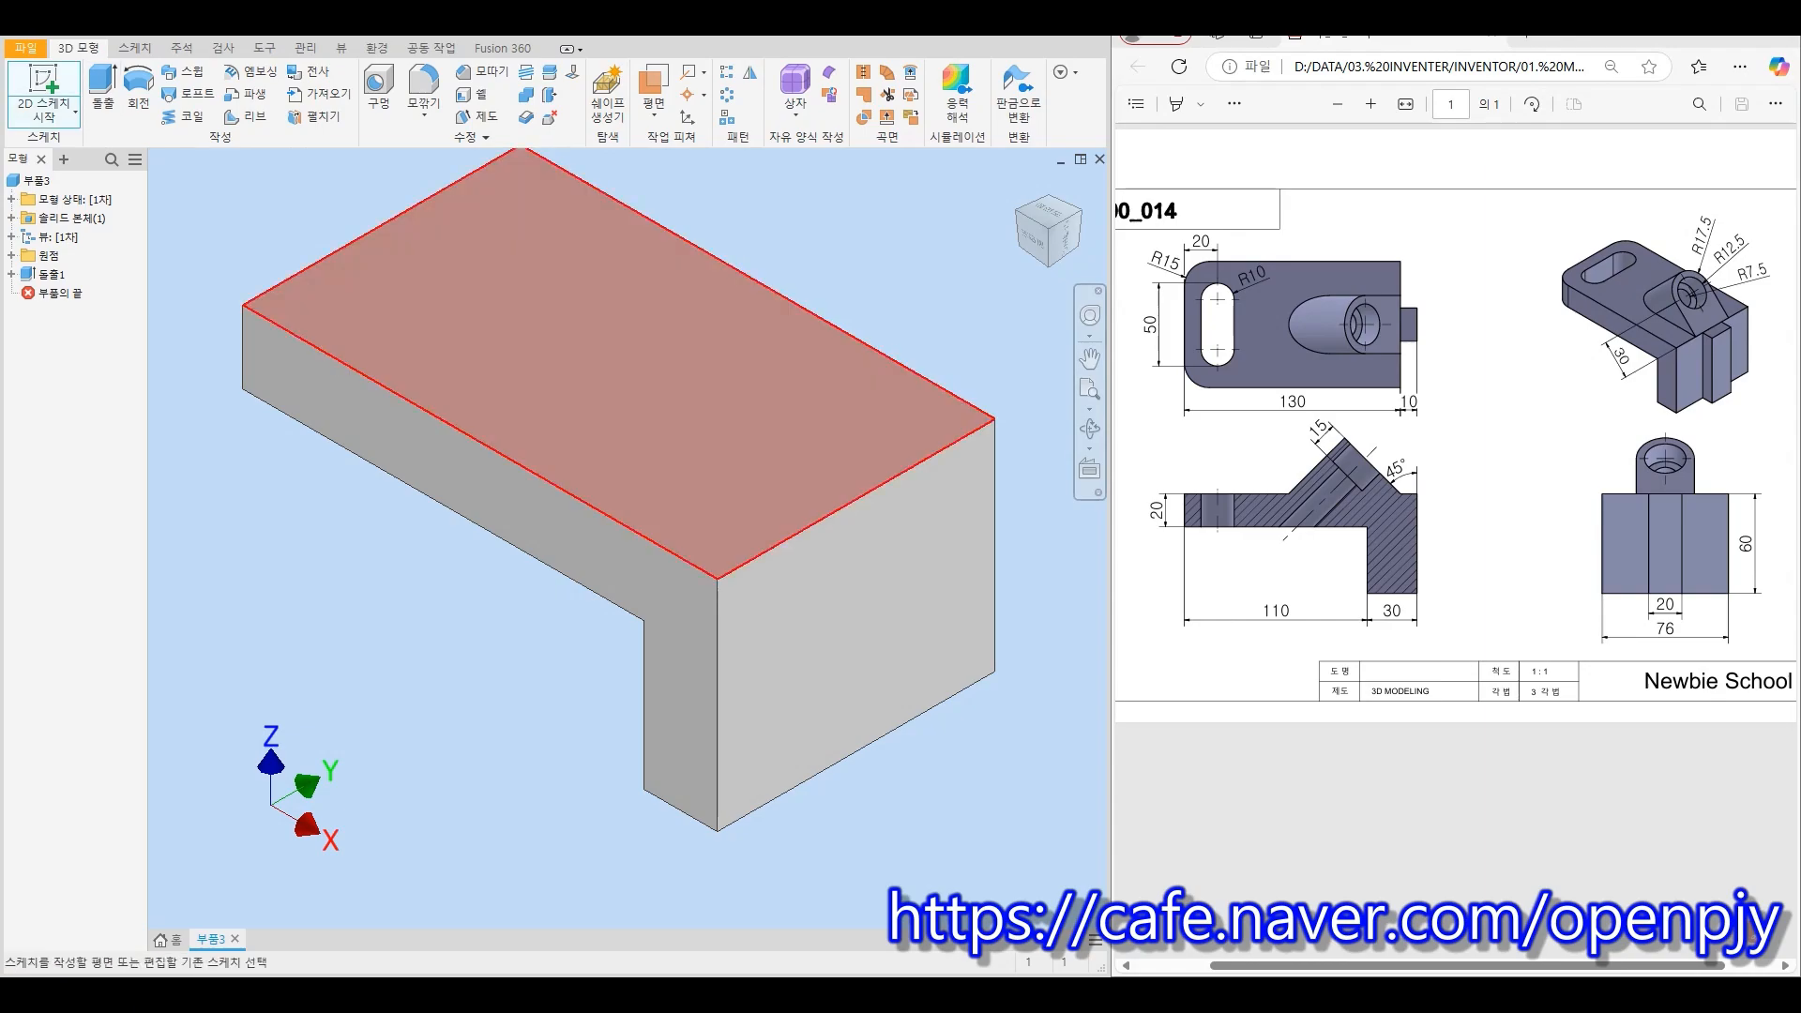
left_click(856, 624)
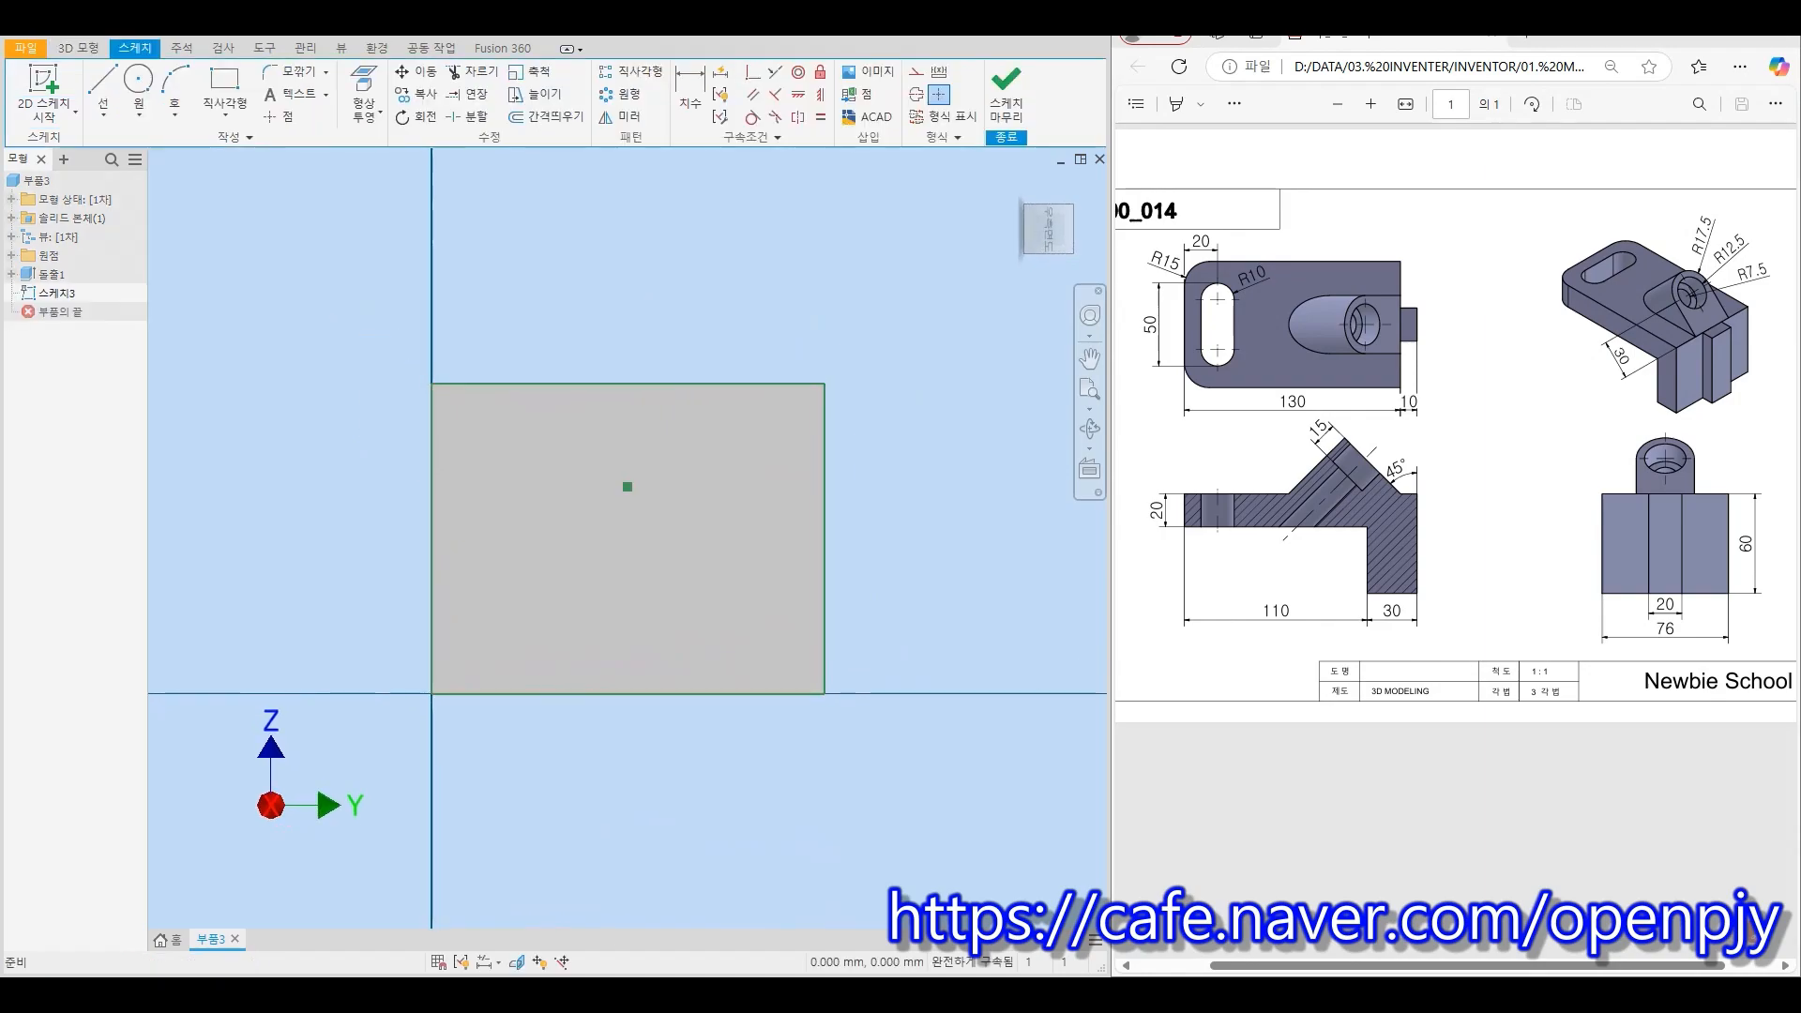
key("r")
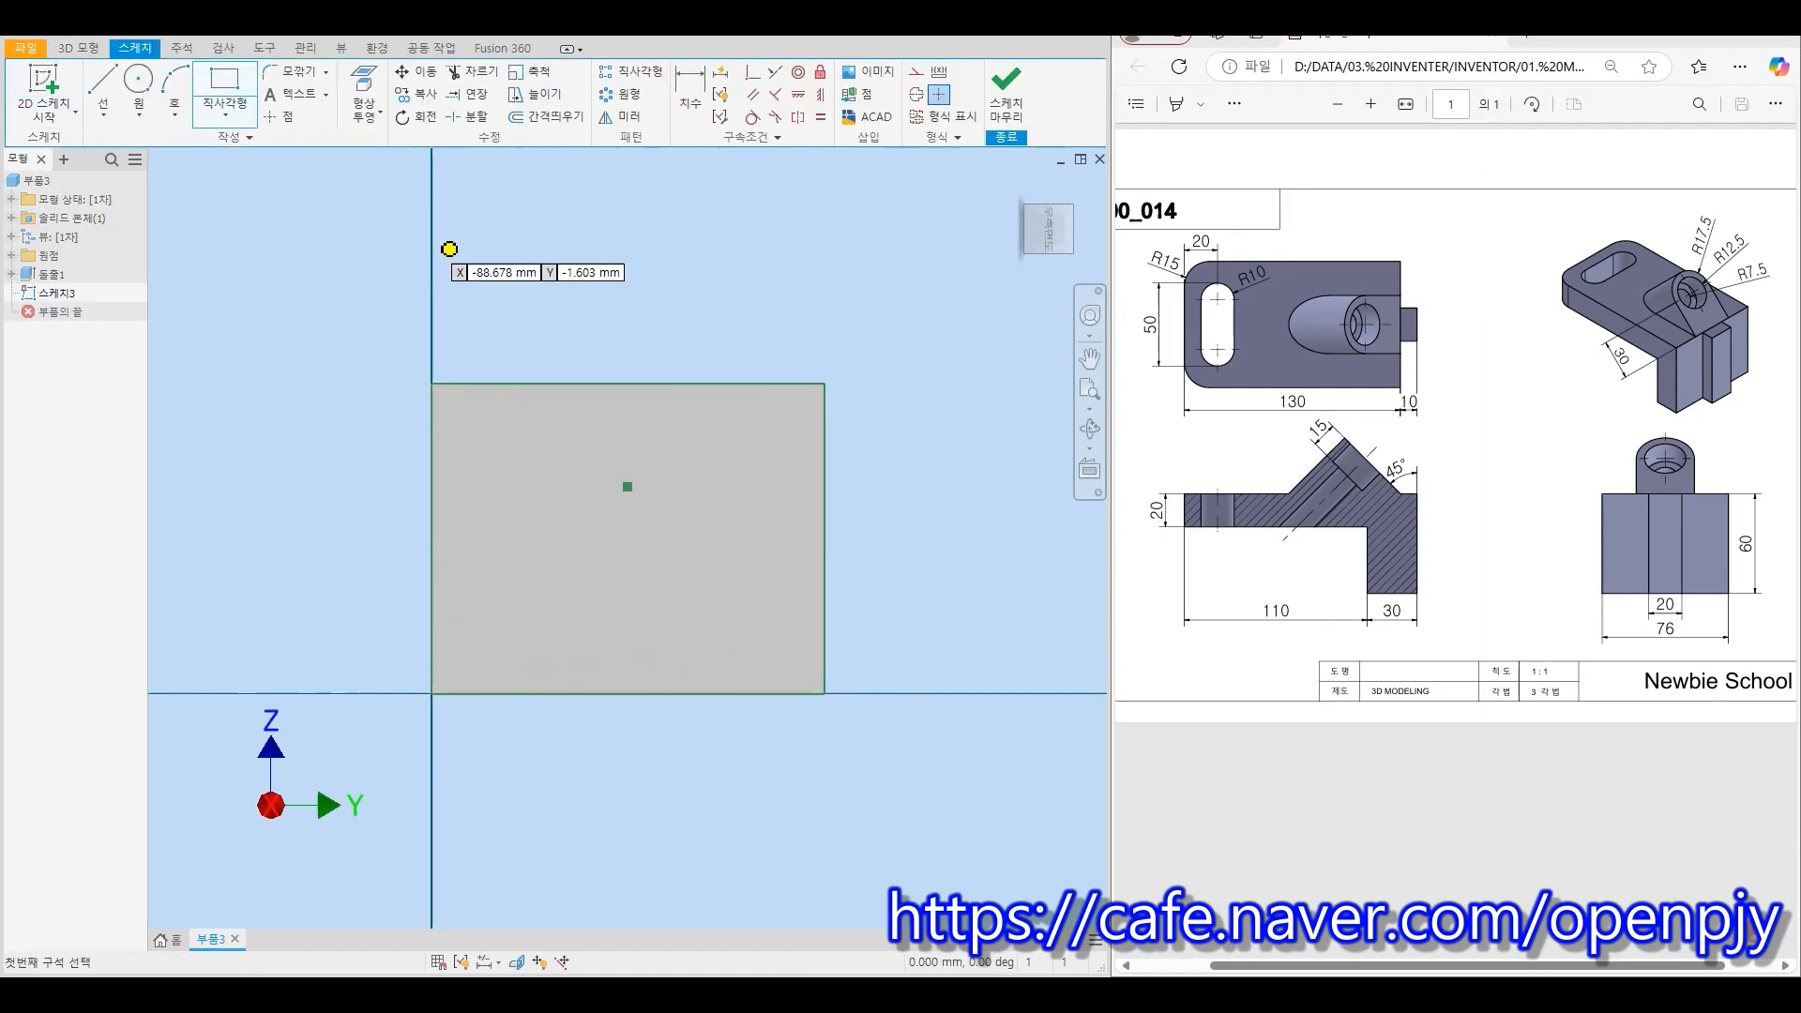
left_click(522, 228)
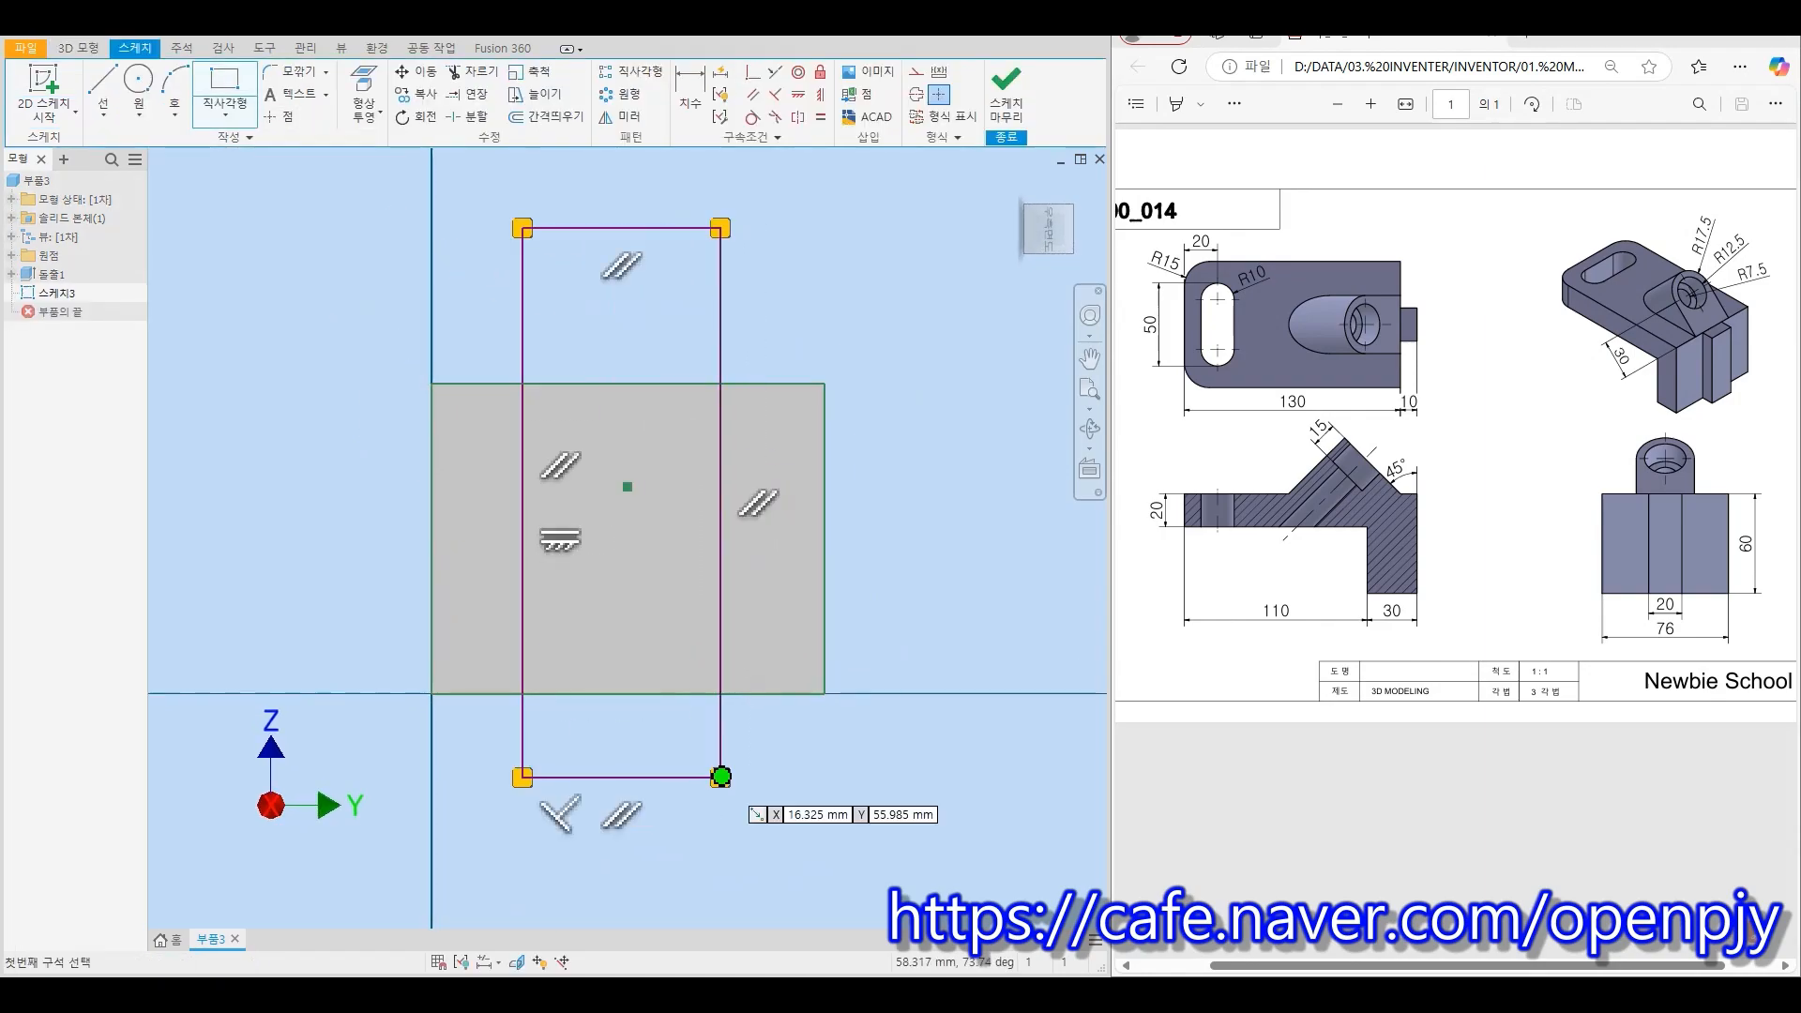
left_click(721, 777)
key("Escape")
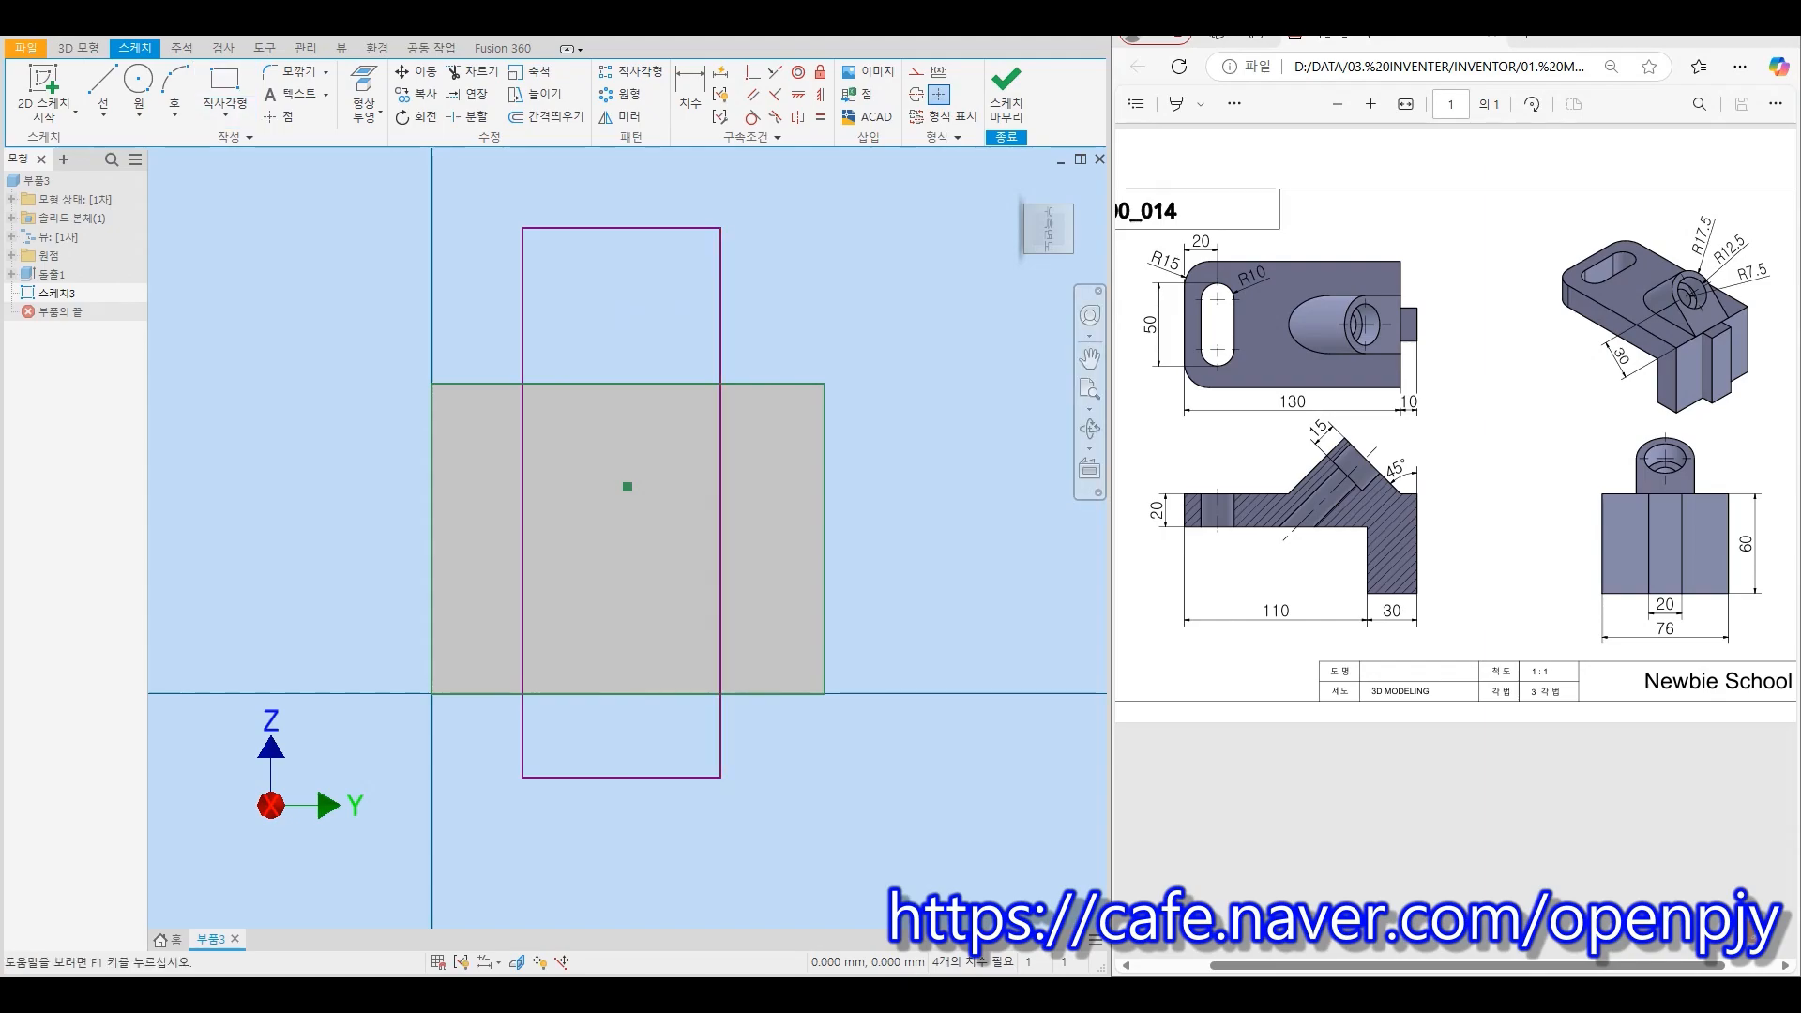
Dimension the rectangle's width at 20 mm
key("d")
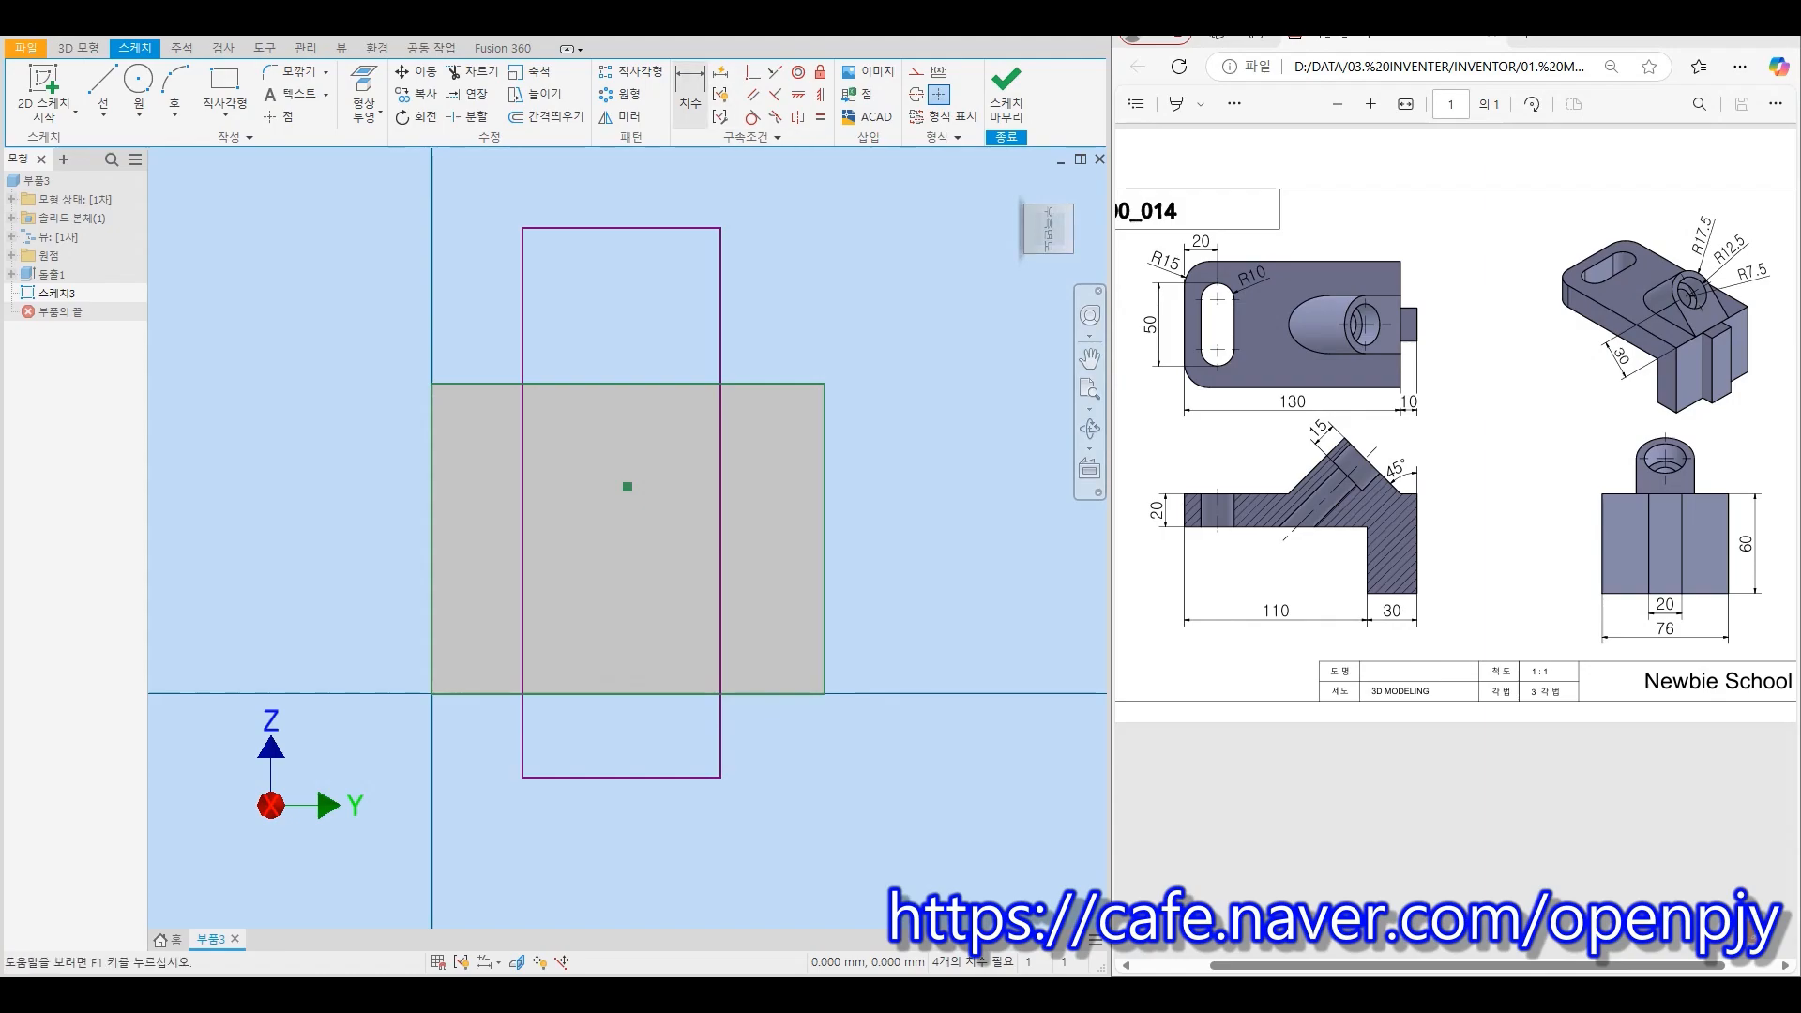
left_click(621, 228)
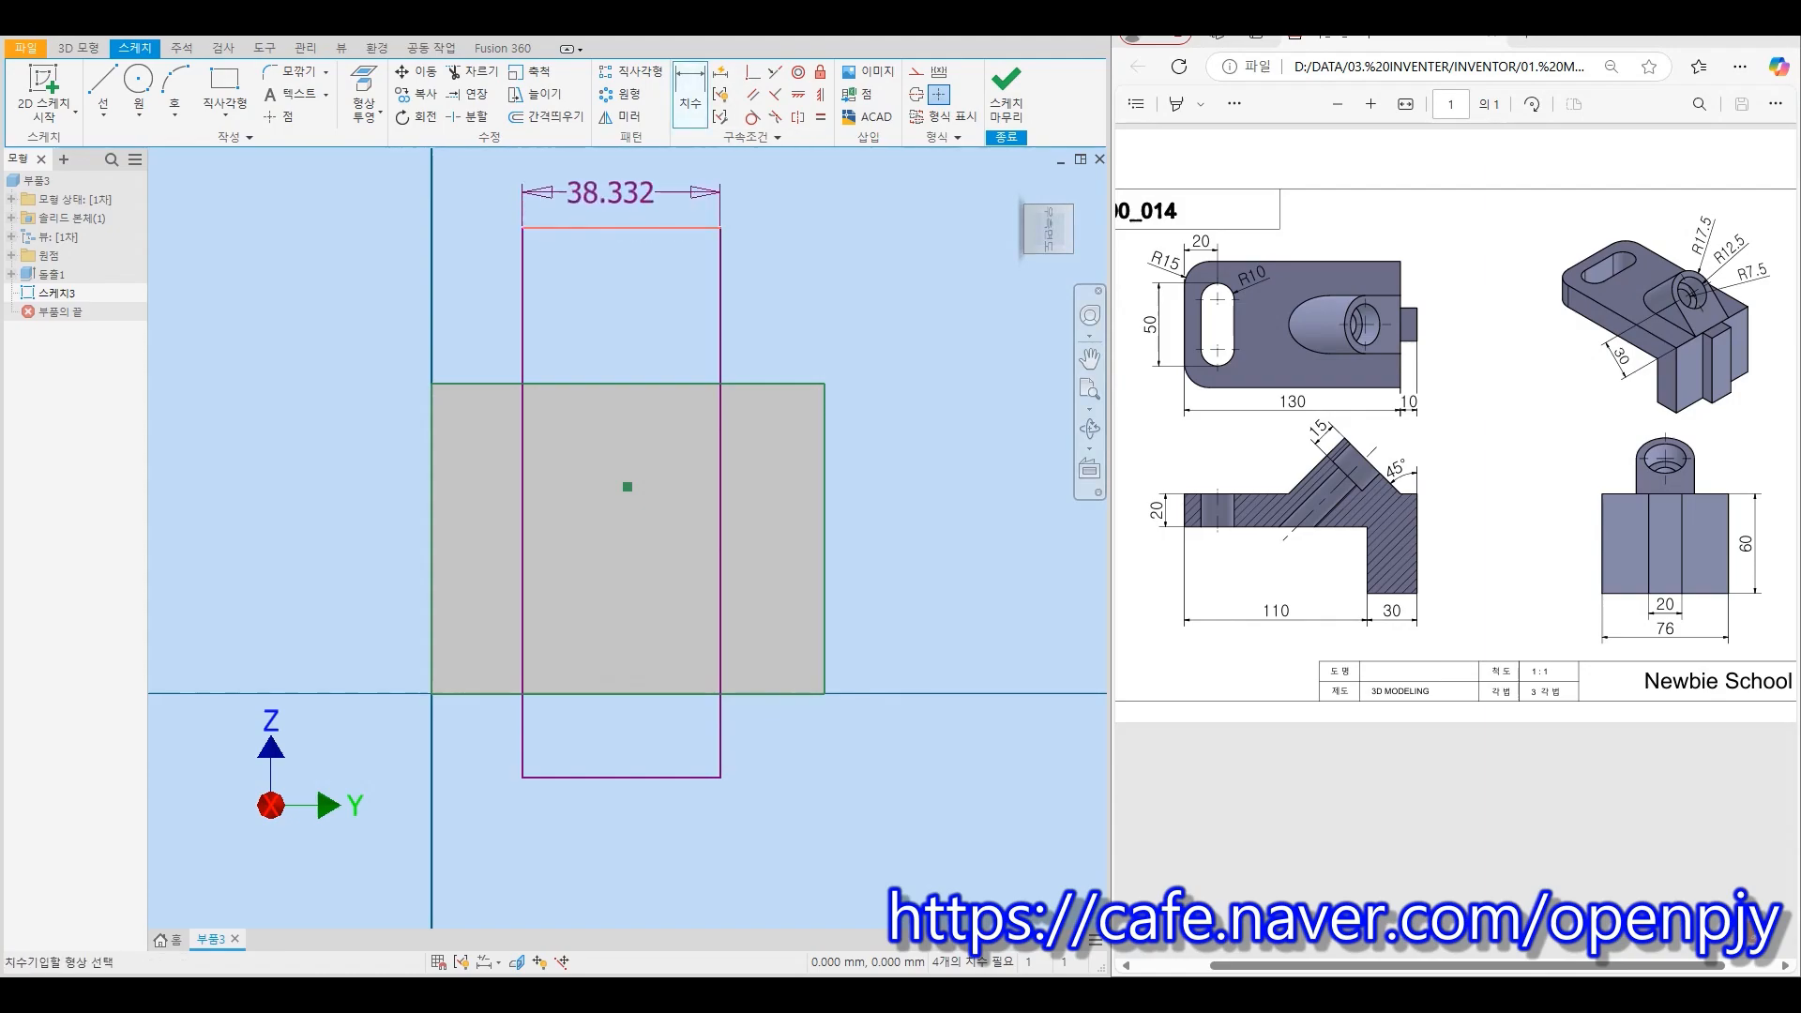
left_click(610, 192)
type("20")
key("Return")
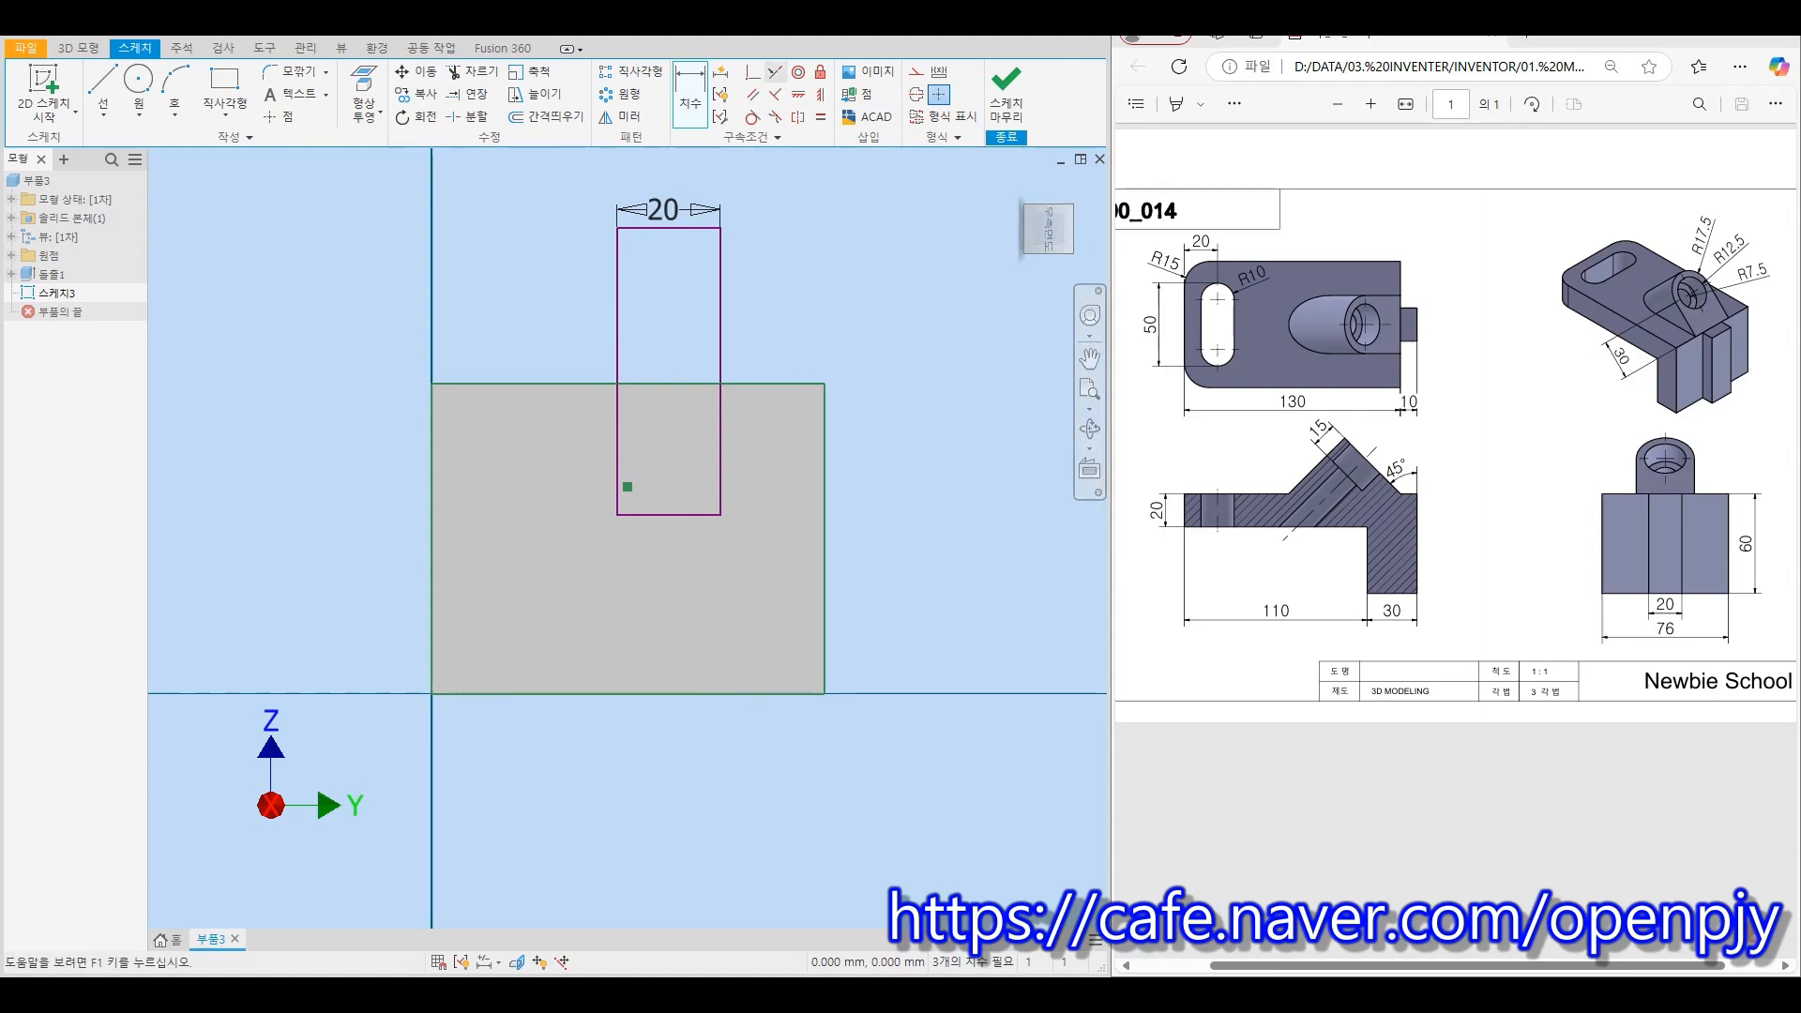
Make the rectangle's upper and lower edges collinear with the corresponding edges of the face
left_click(775, 72)
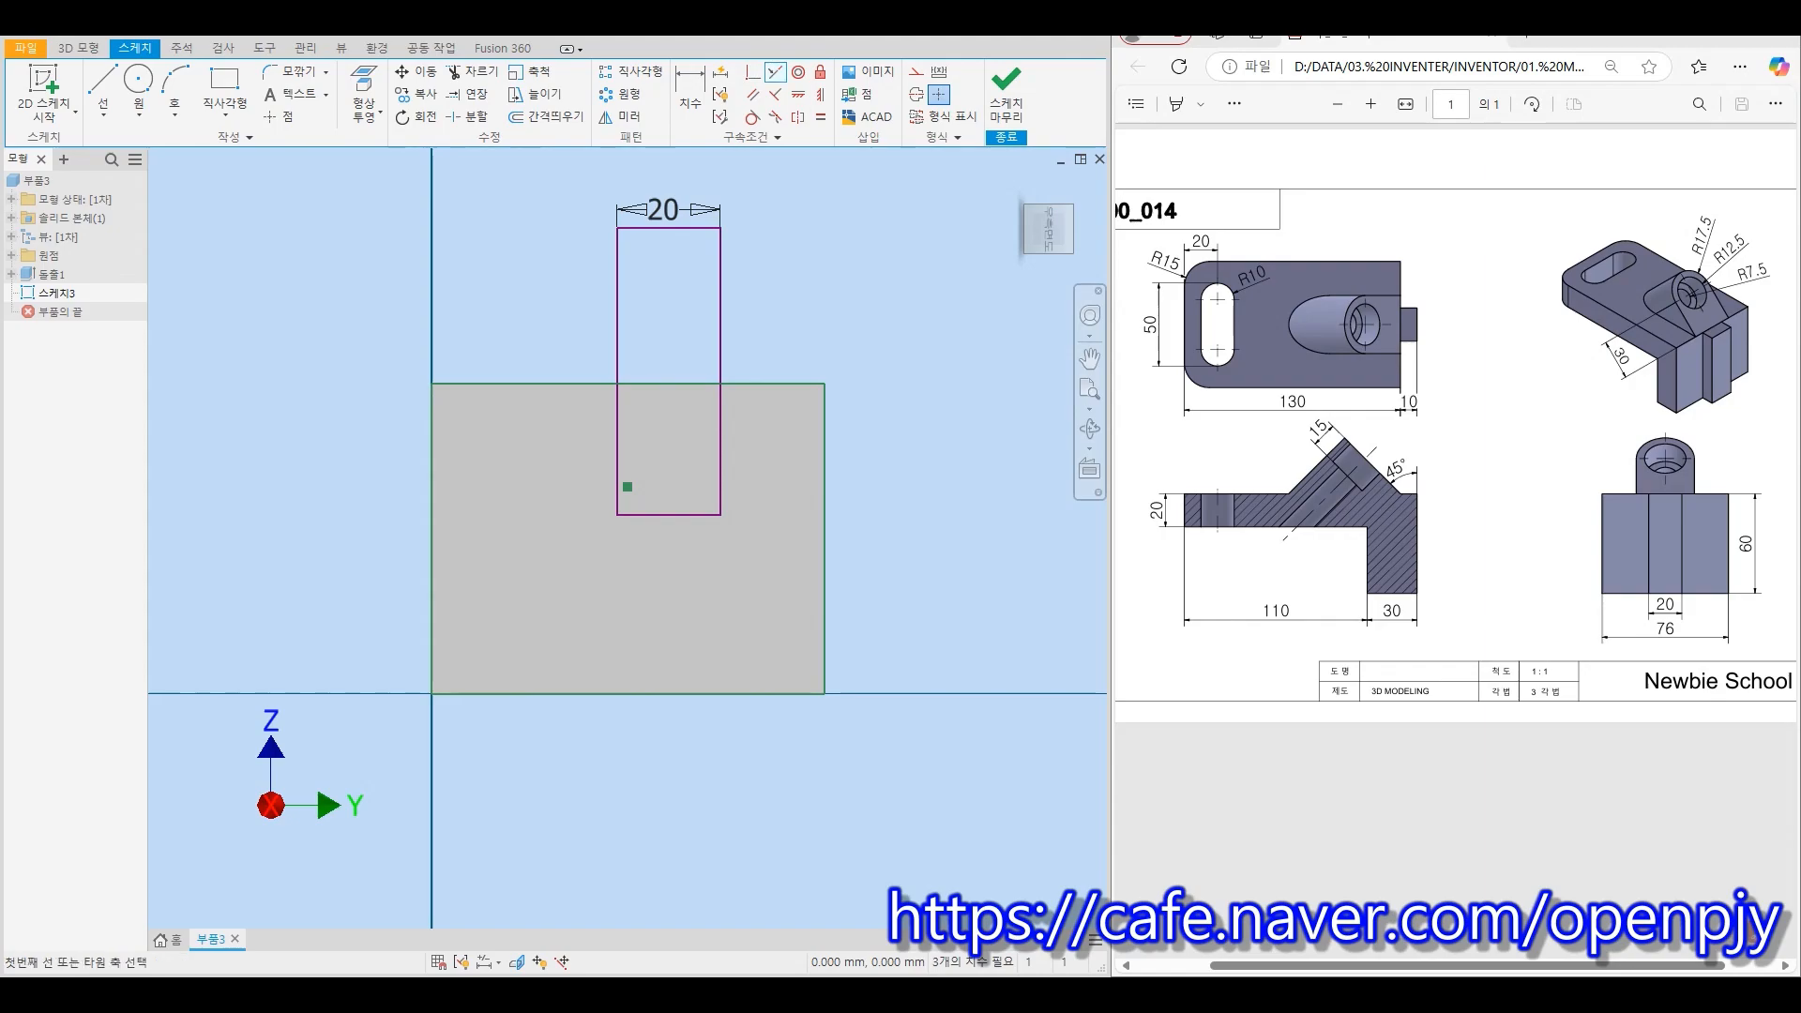
left_click(526, 384)
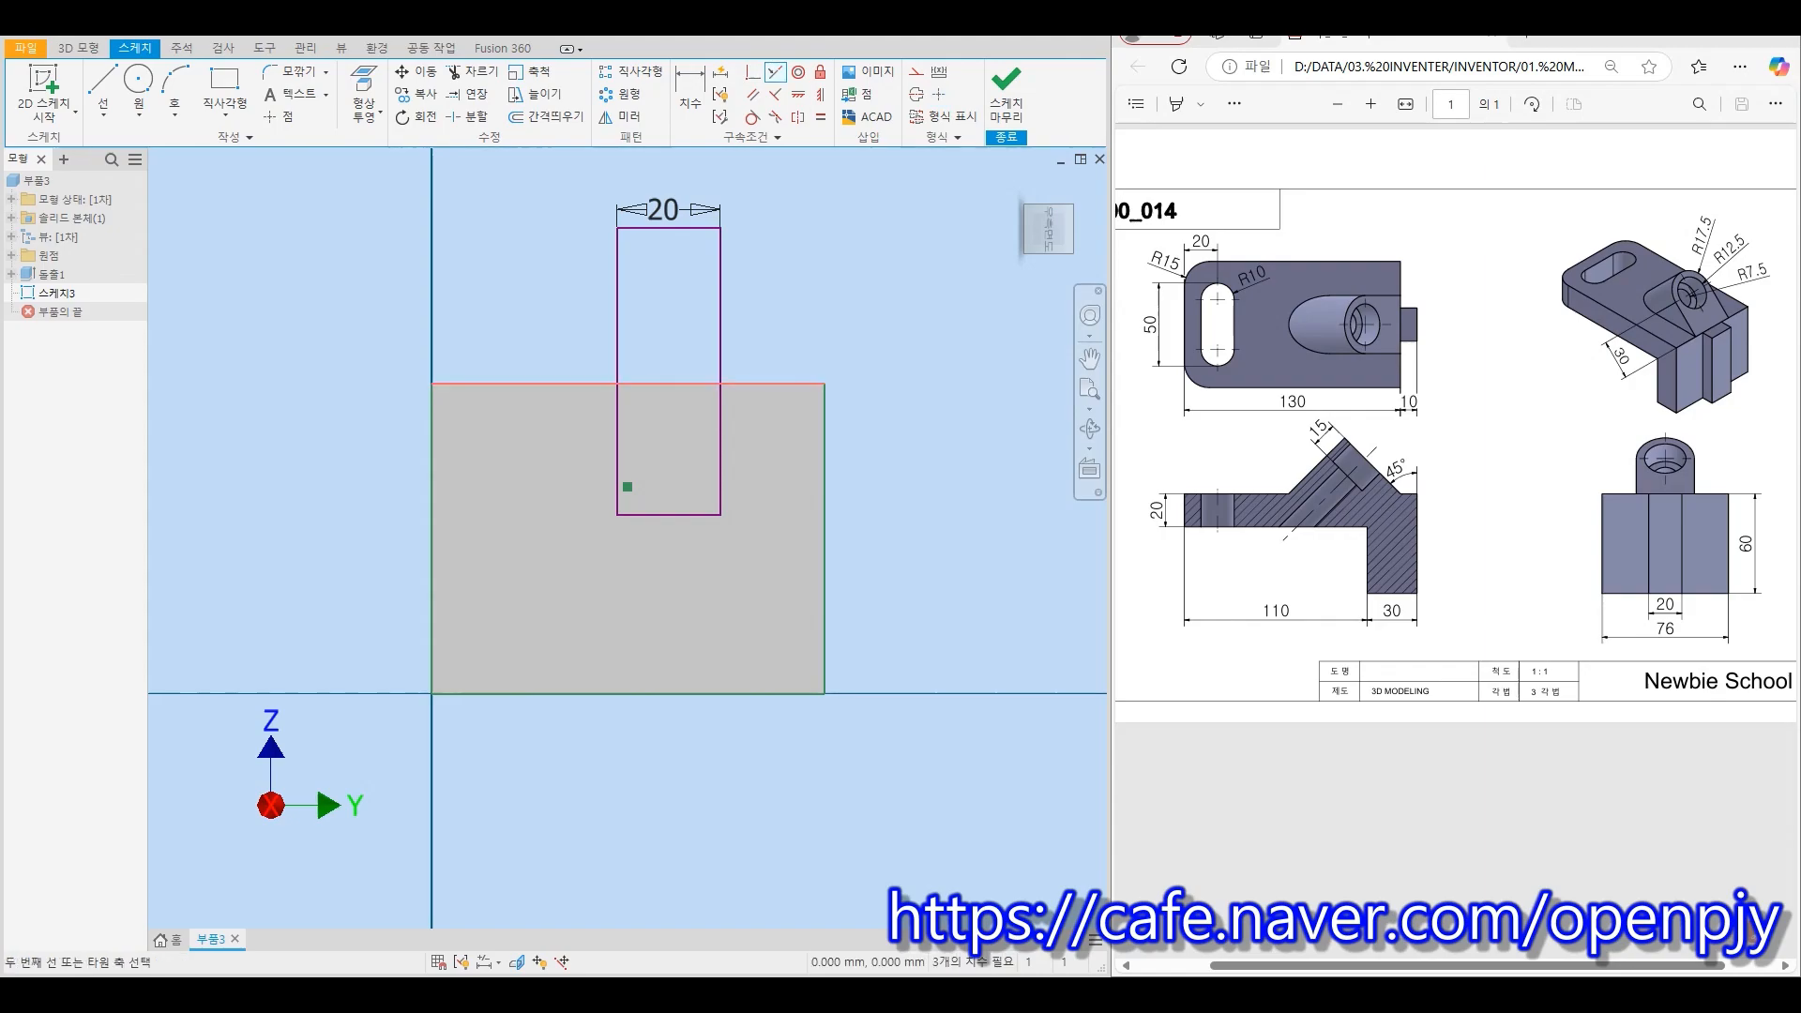
left_click(668, 228)
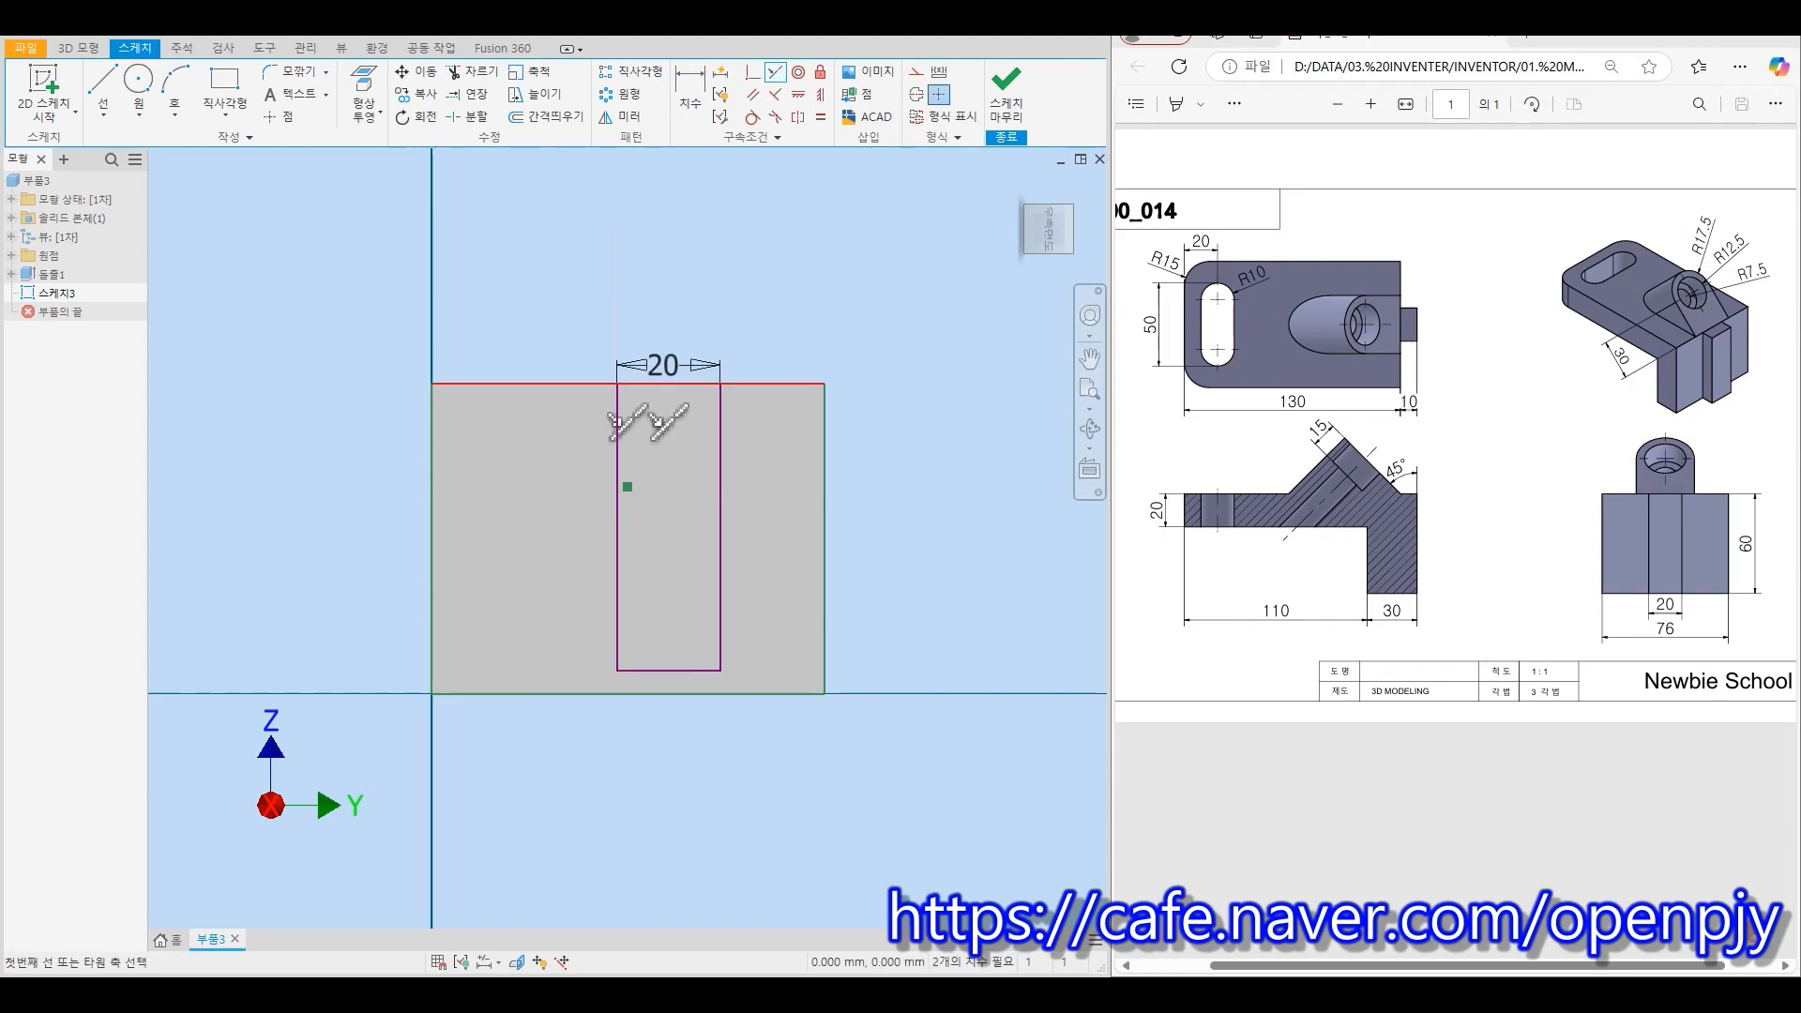
left_click(668, 693)
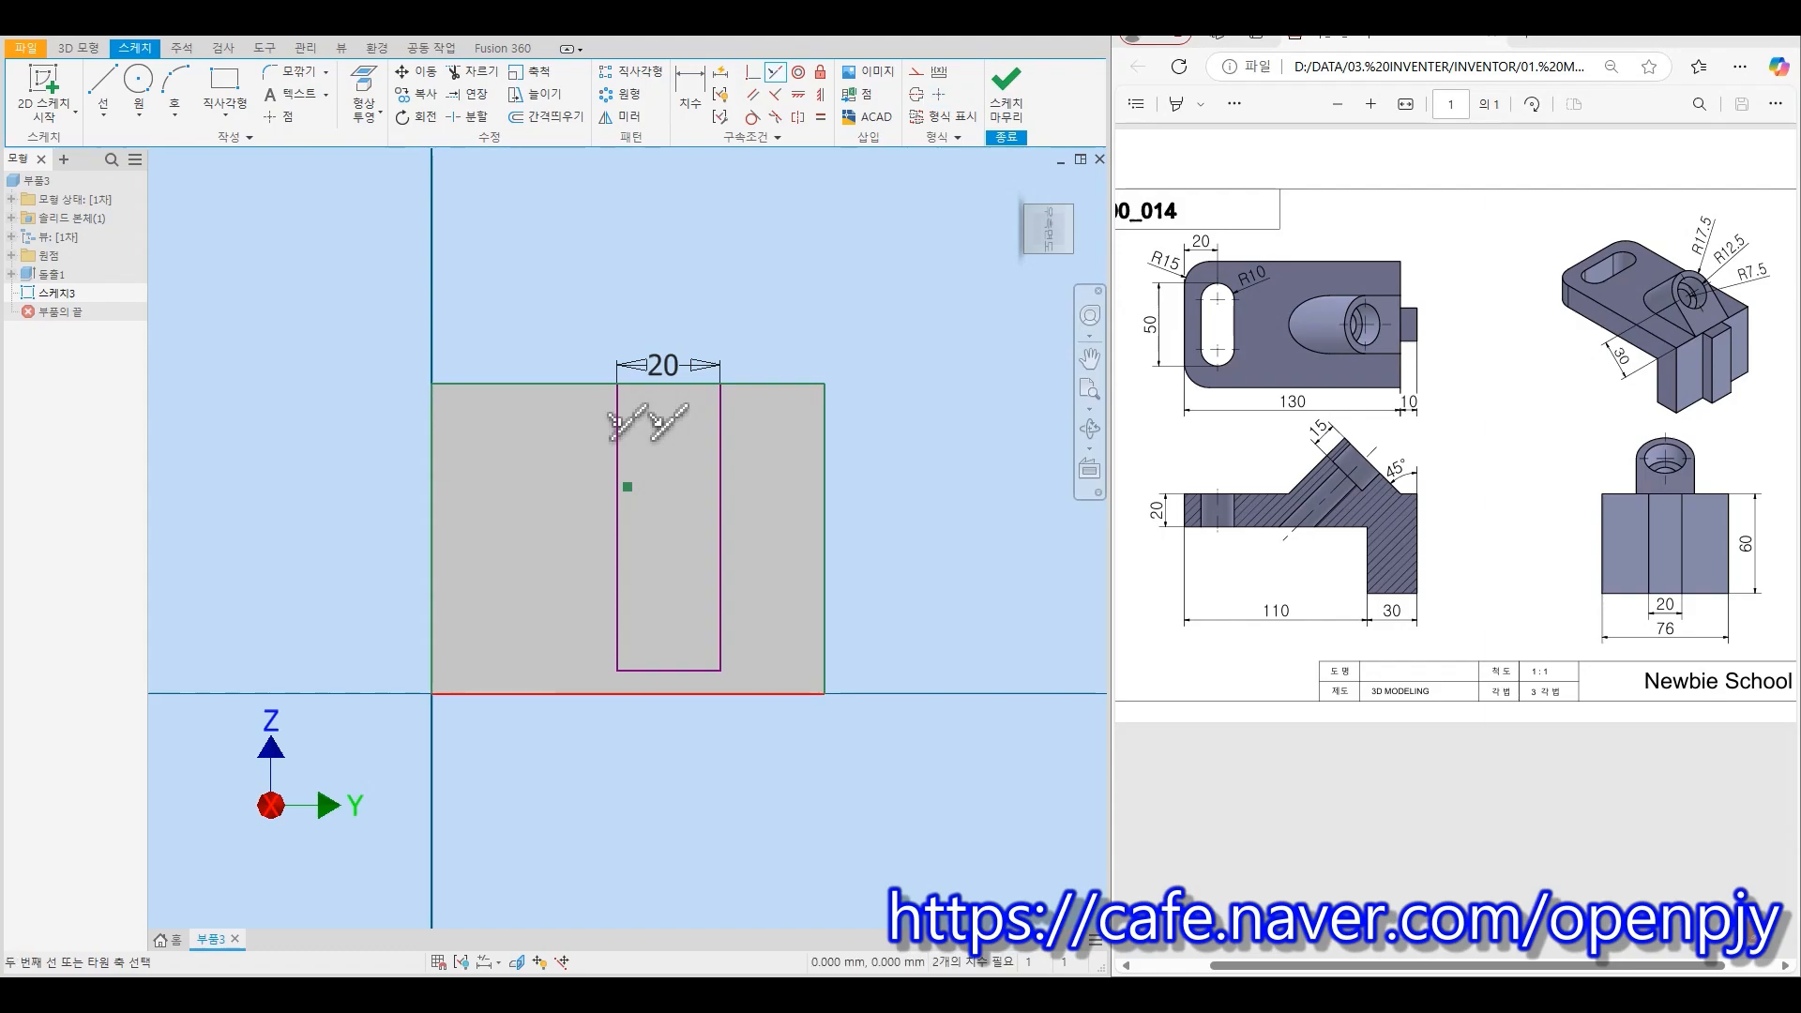
left_click(668, 669)
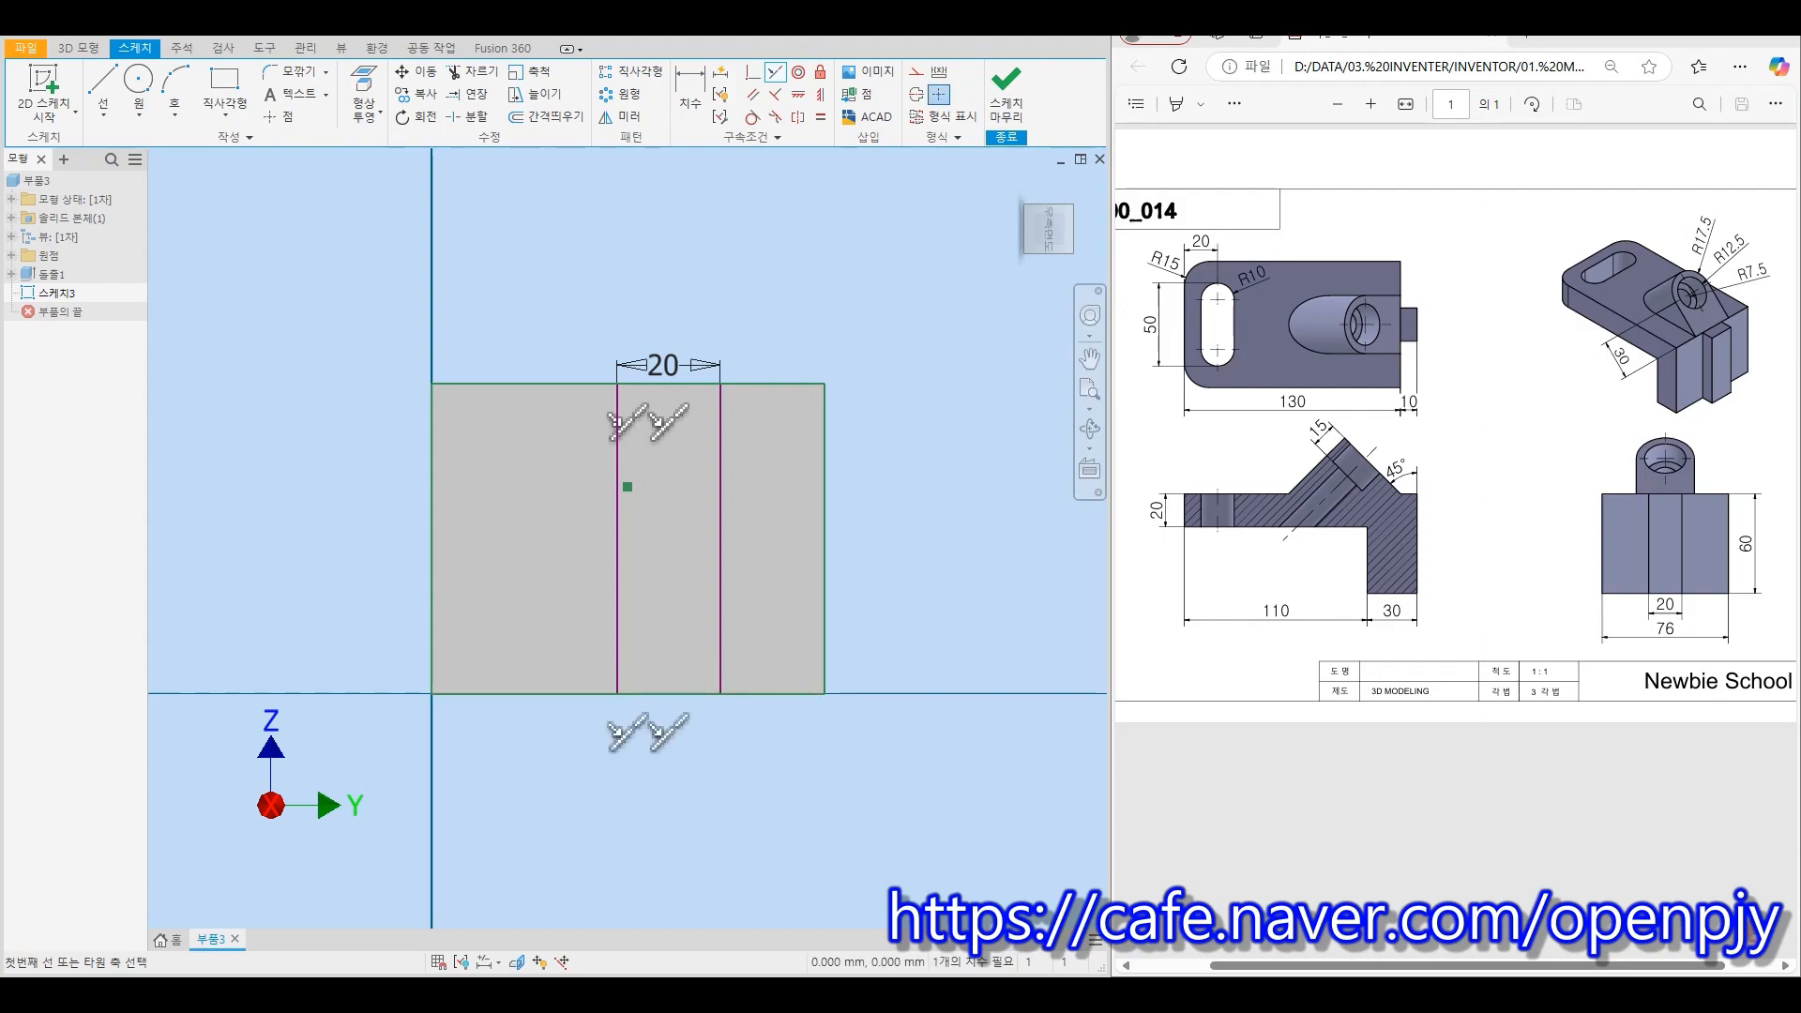
key("Escape")
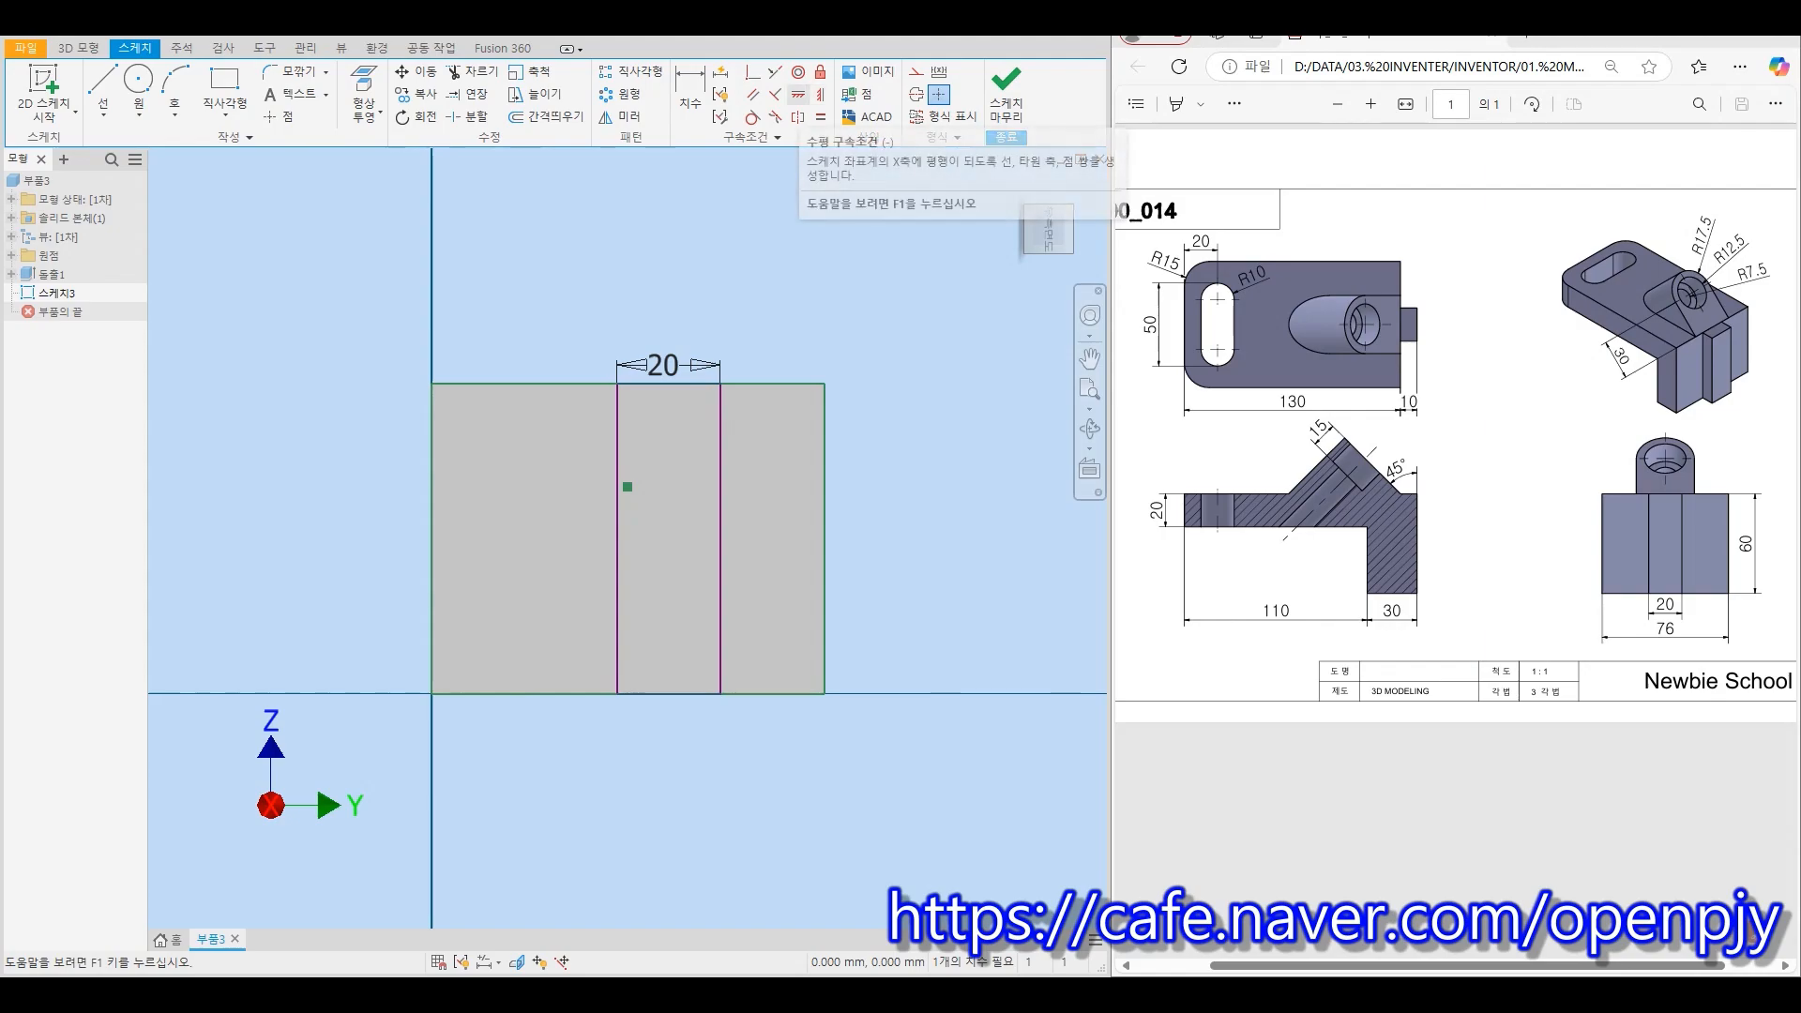
Centre the 20 mm wide rectangle on the face by aligning its lower edge's midpoint with the face's centre point, and finish the sketch
left_click(797, 94)
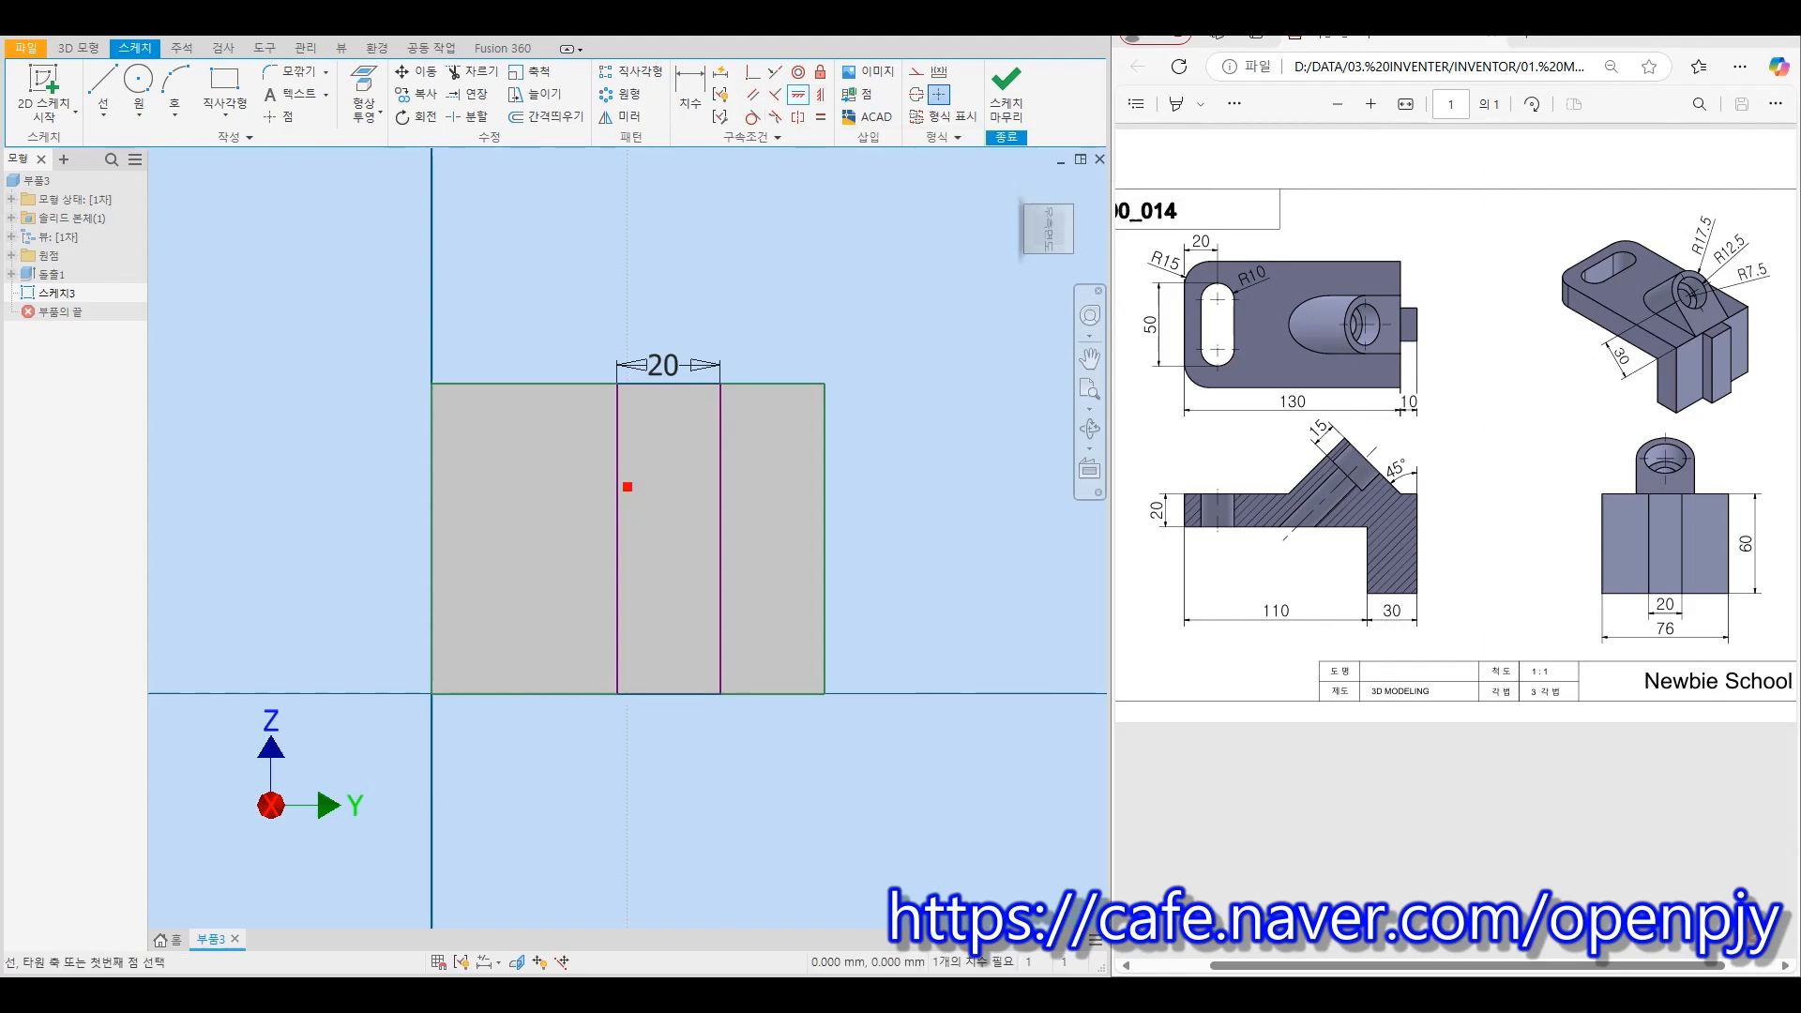
left_click(626, 487)
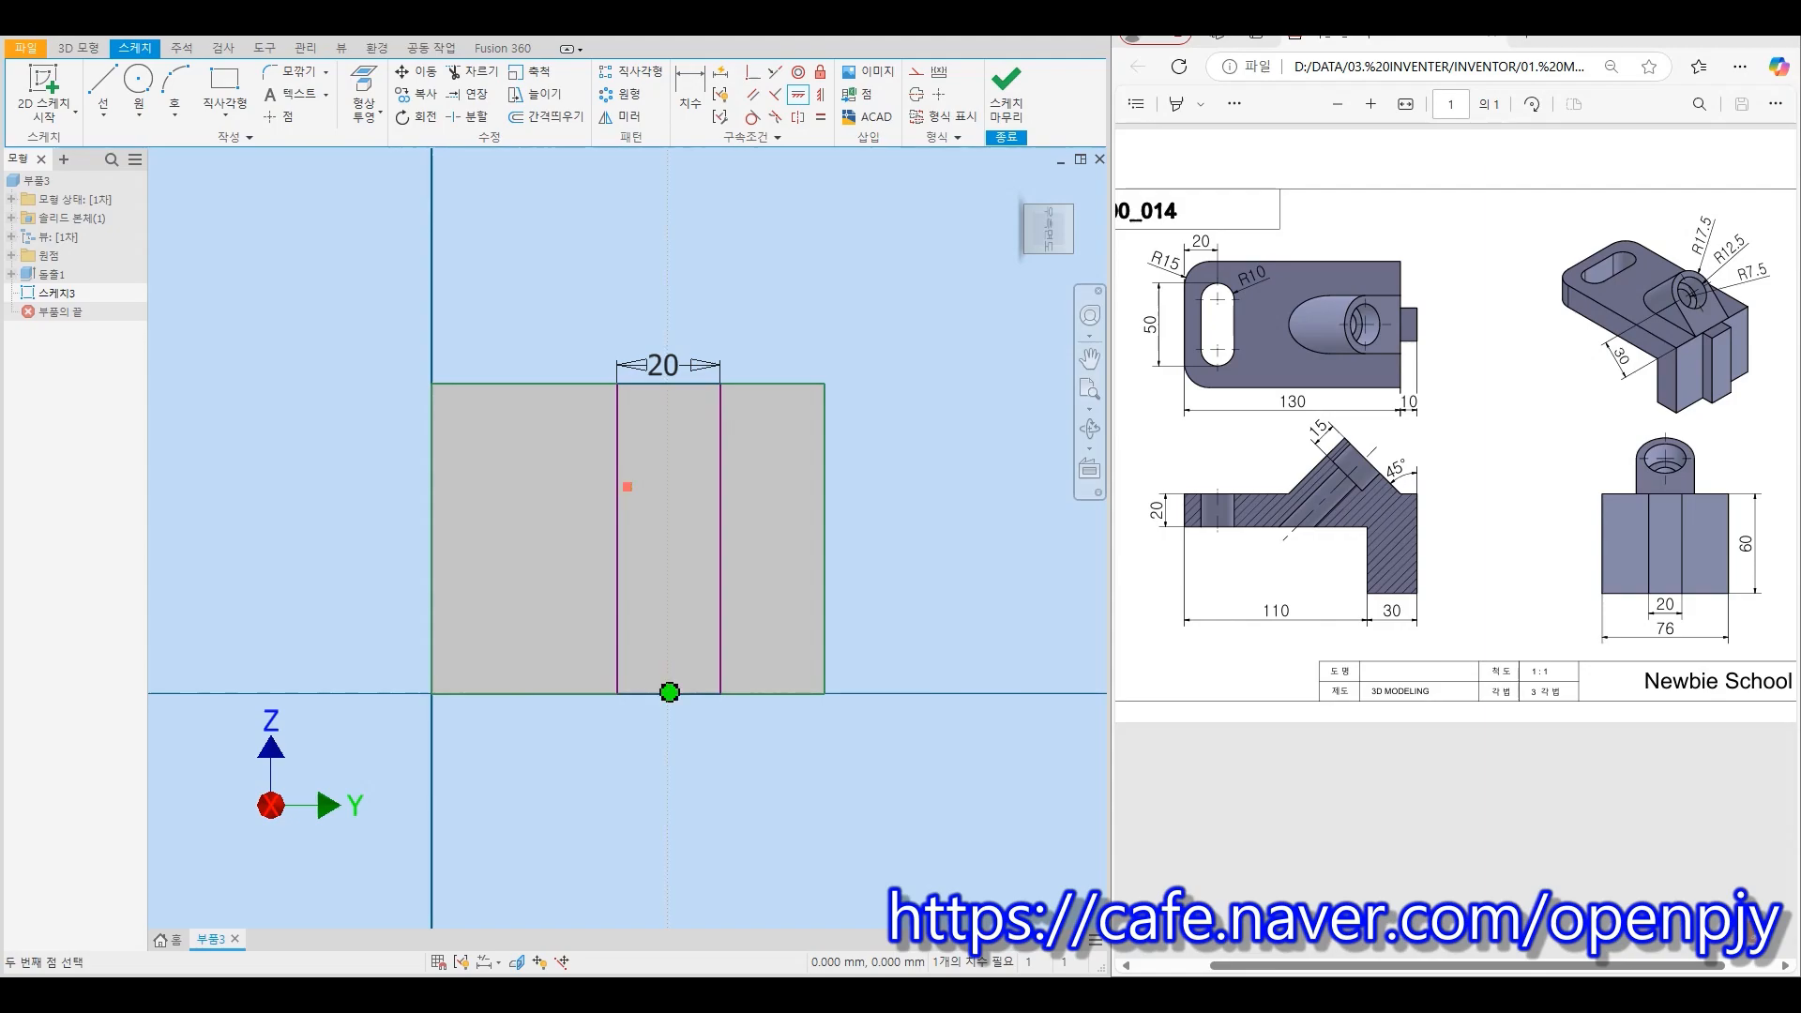
left_click(669, 692)
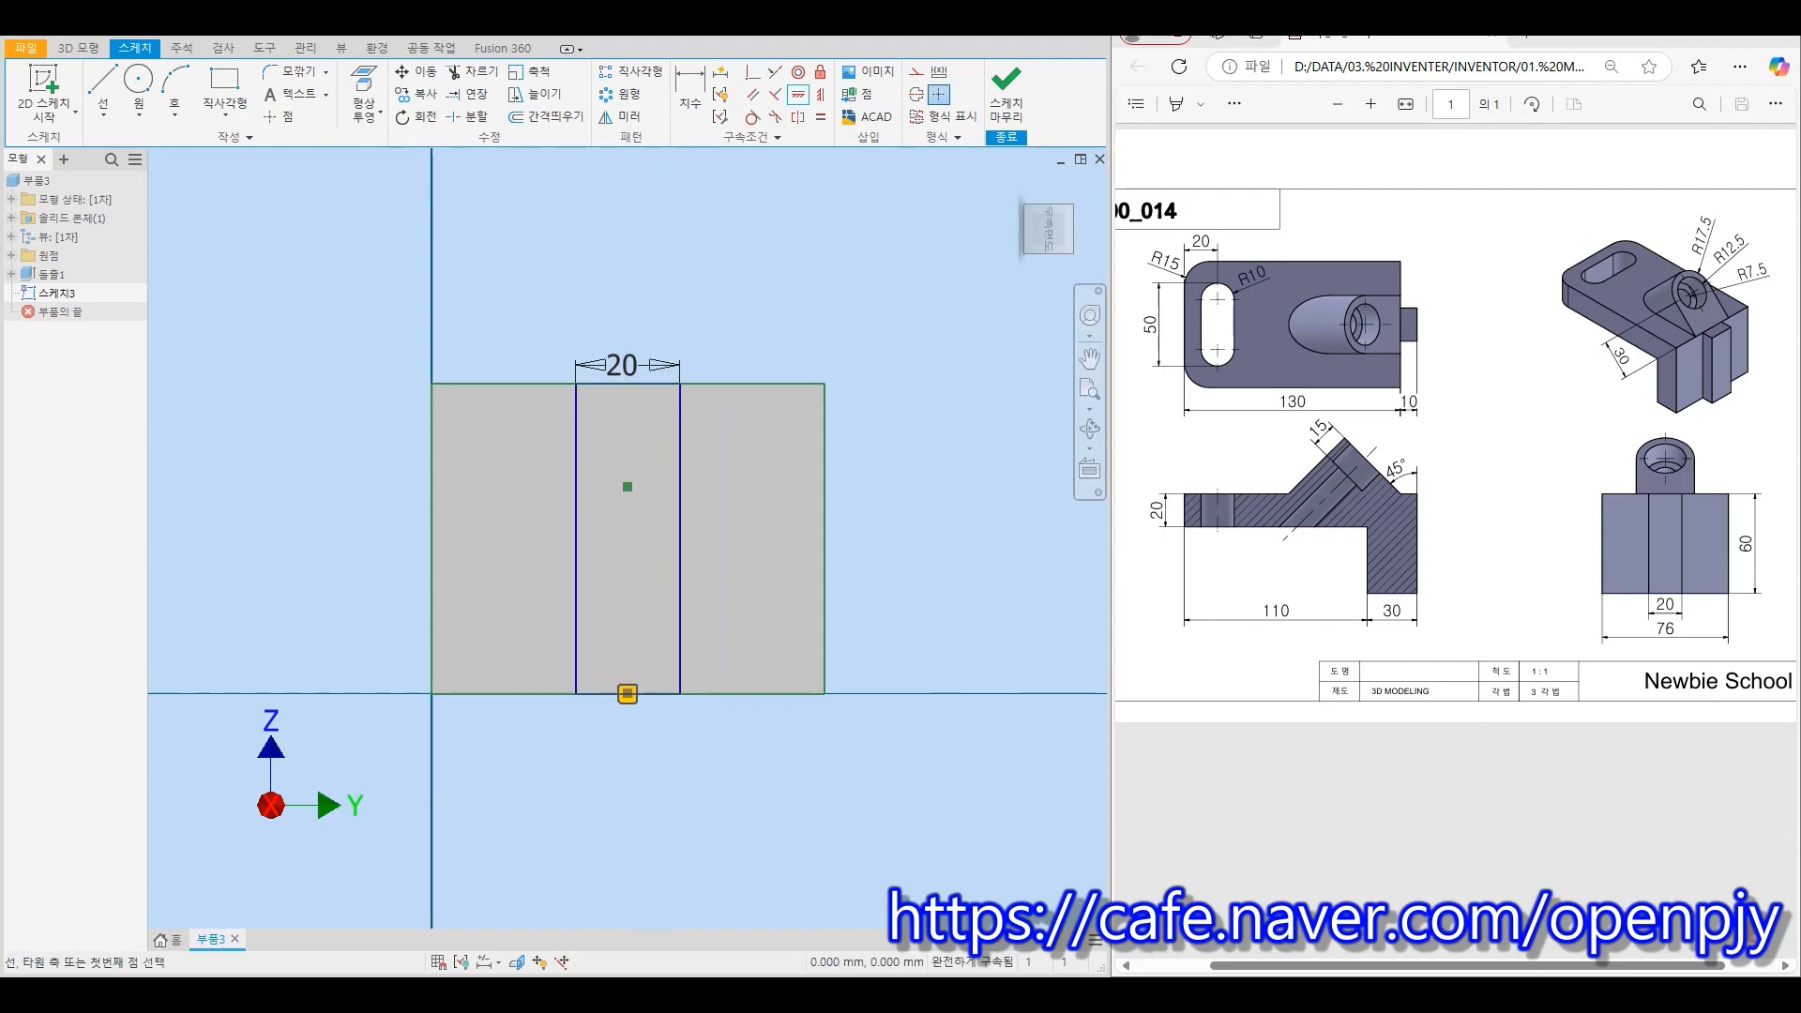
left_click(1005, 94)
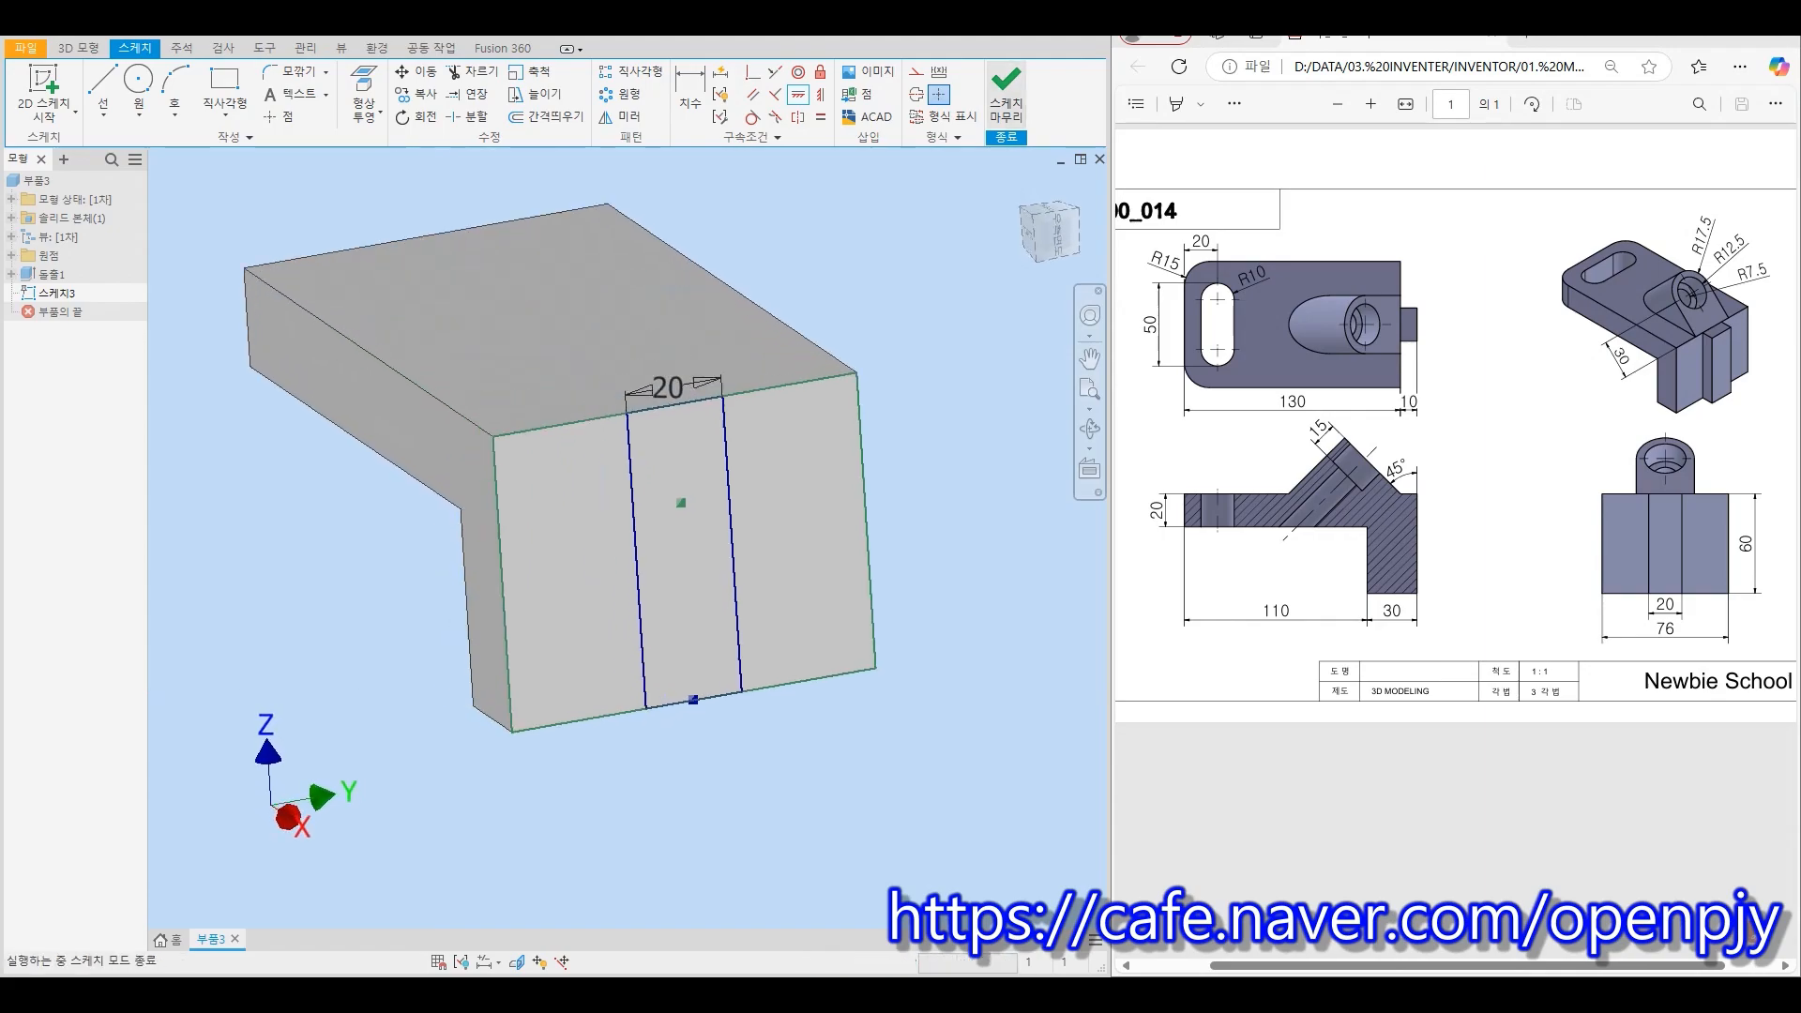
Extrude the 20 mm wide rectangle 10 mm outward from the vertical leg's outer face, joined to the body
left_click(102, 94)
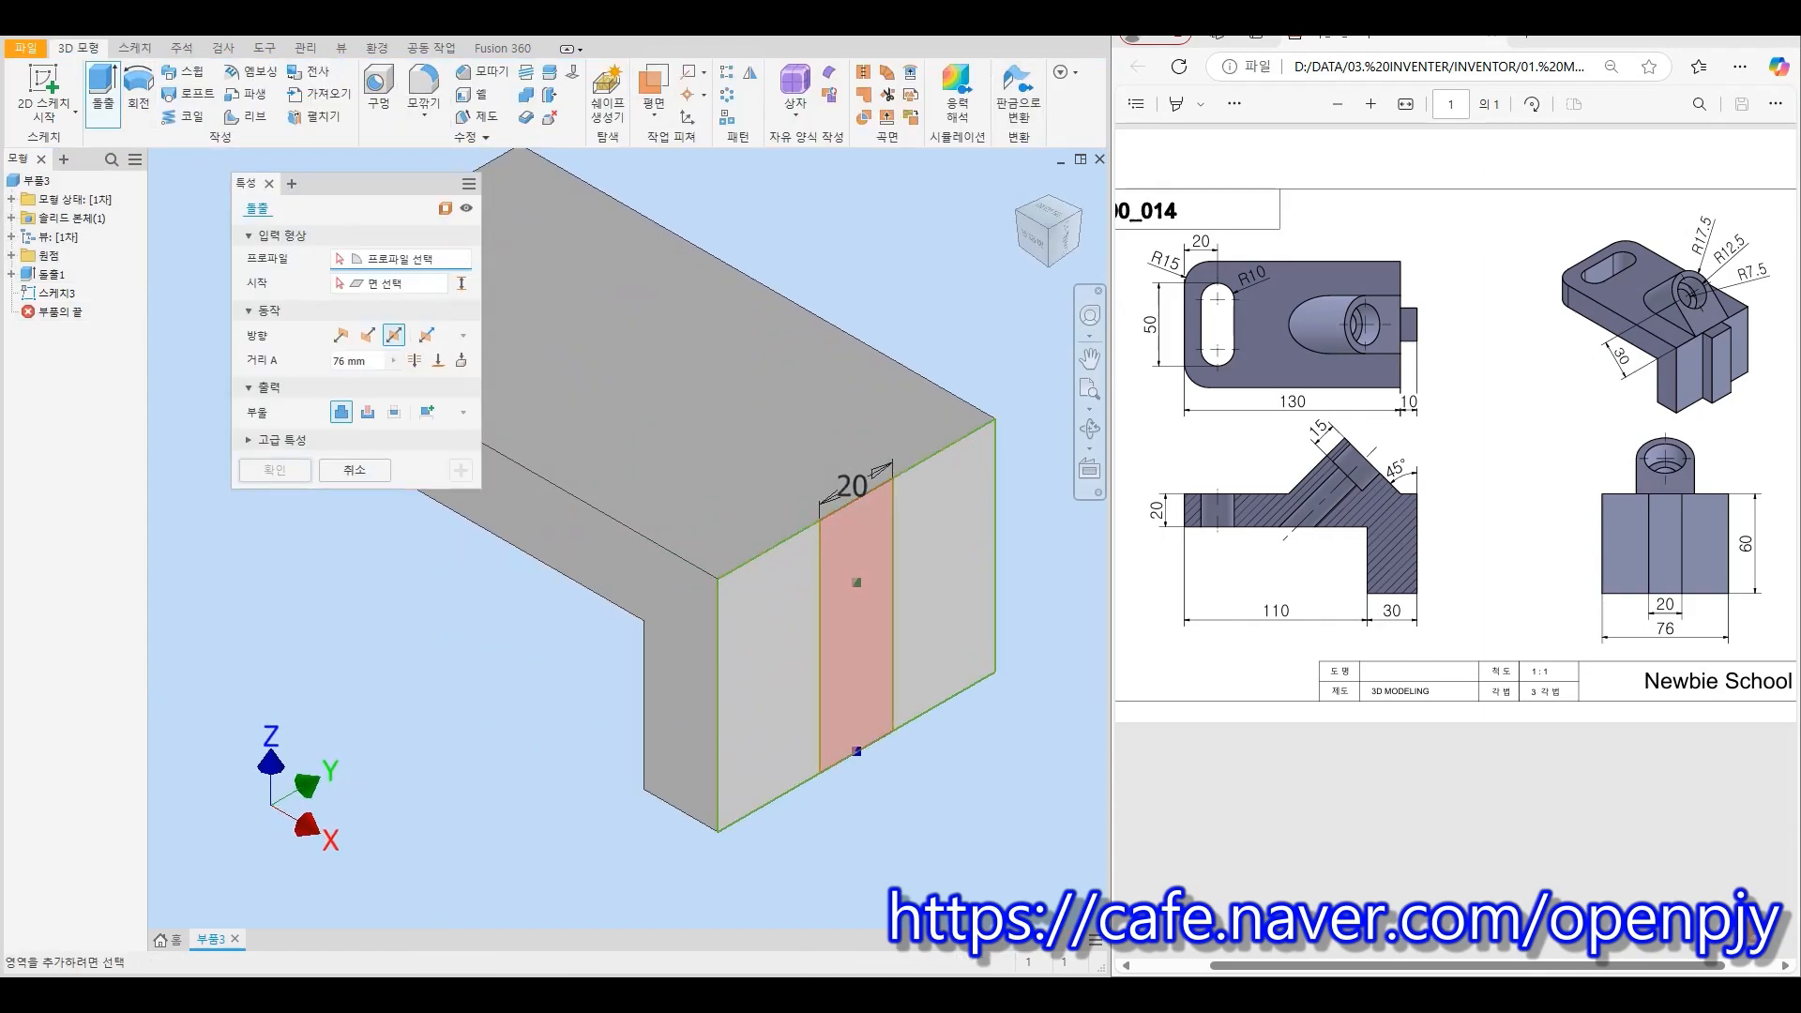
left_click(855, 629)
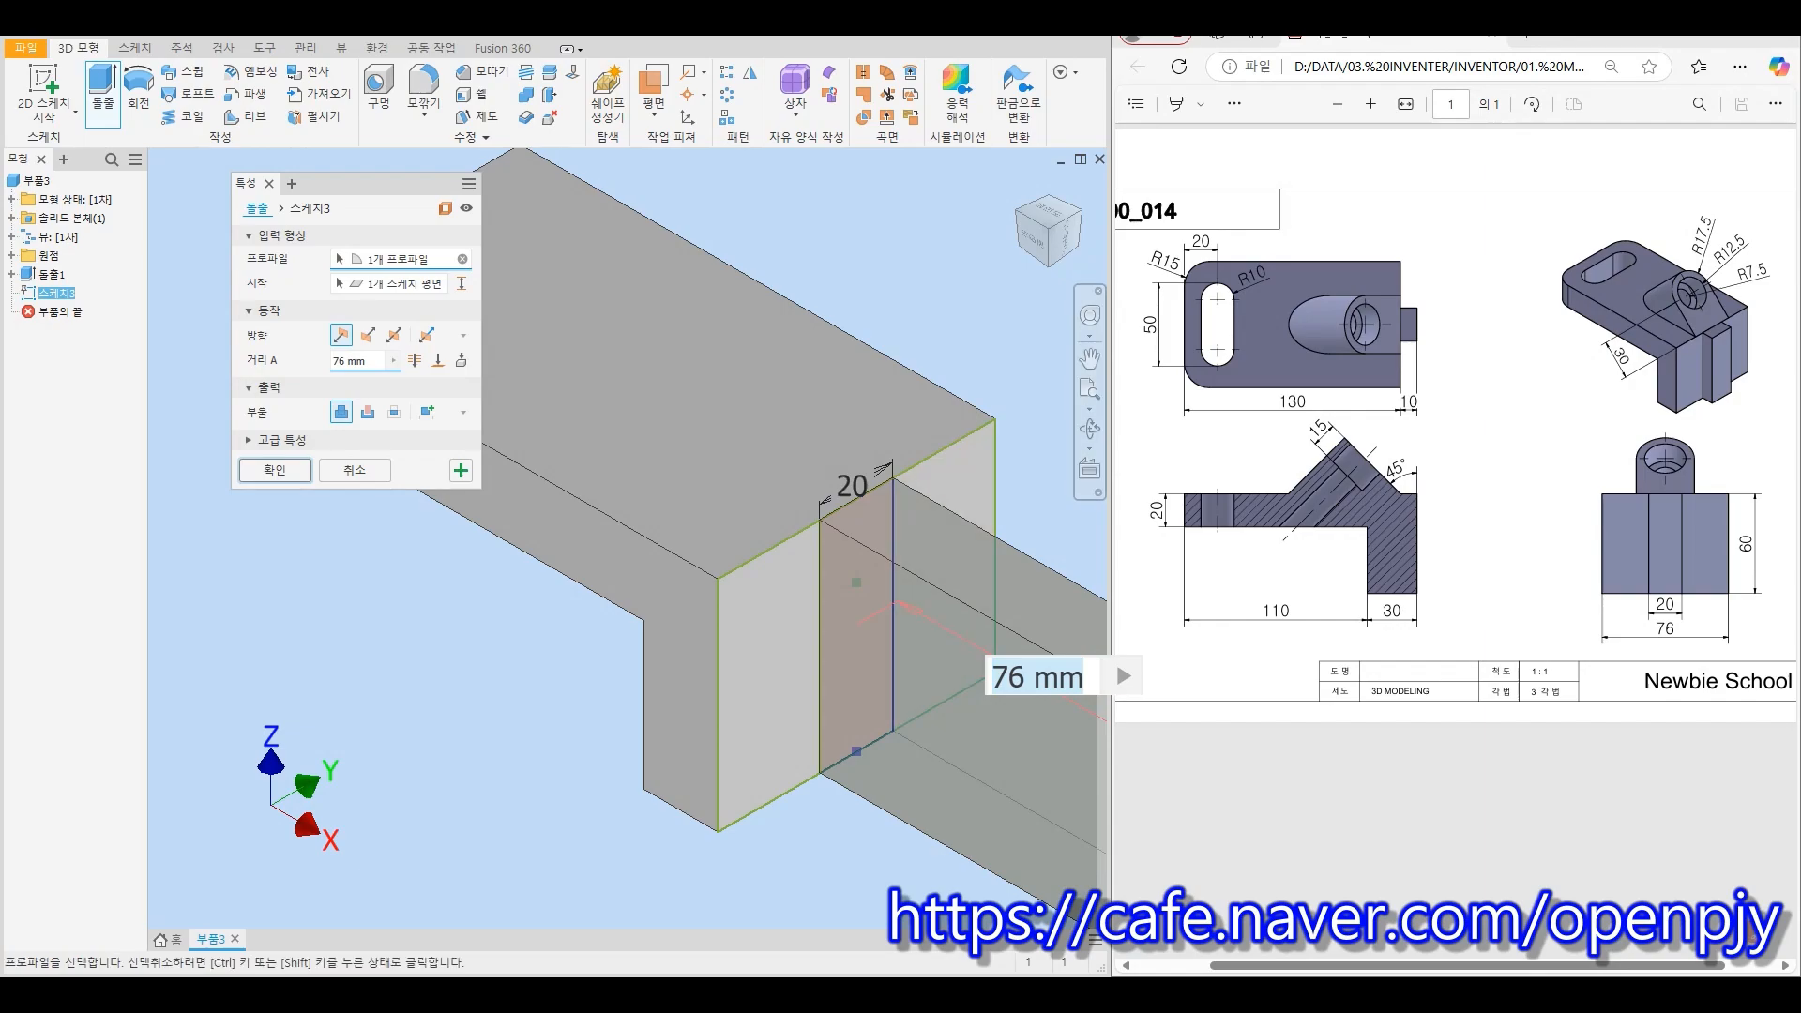
left_click(357, 360)
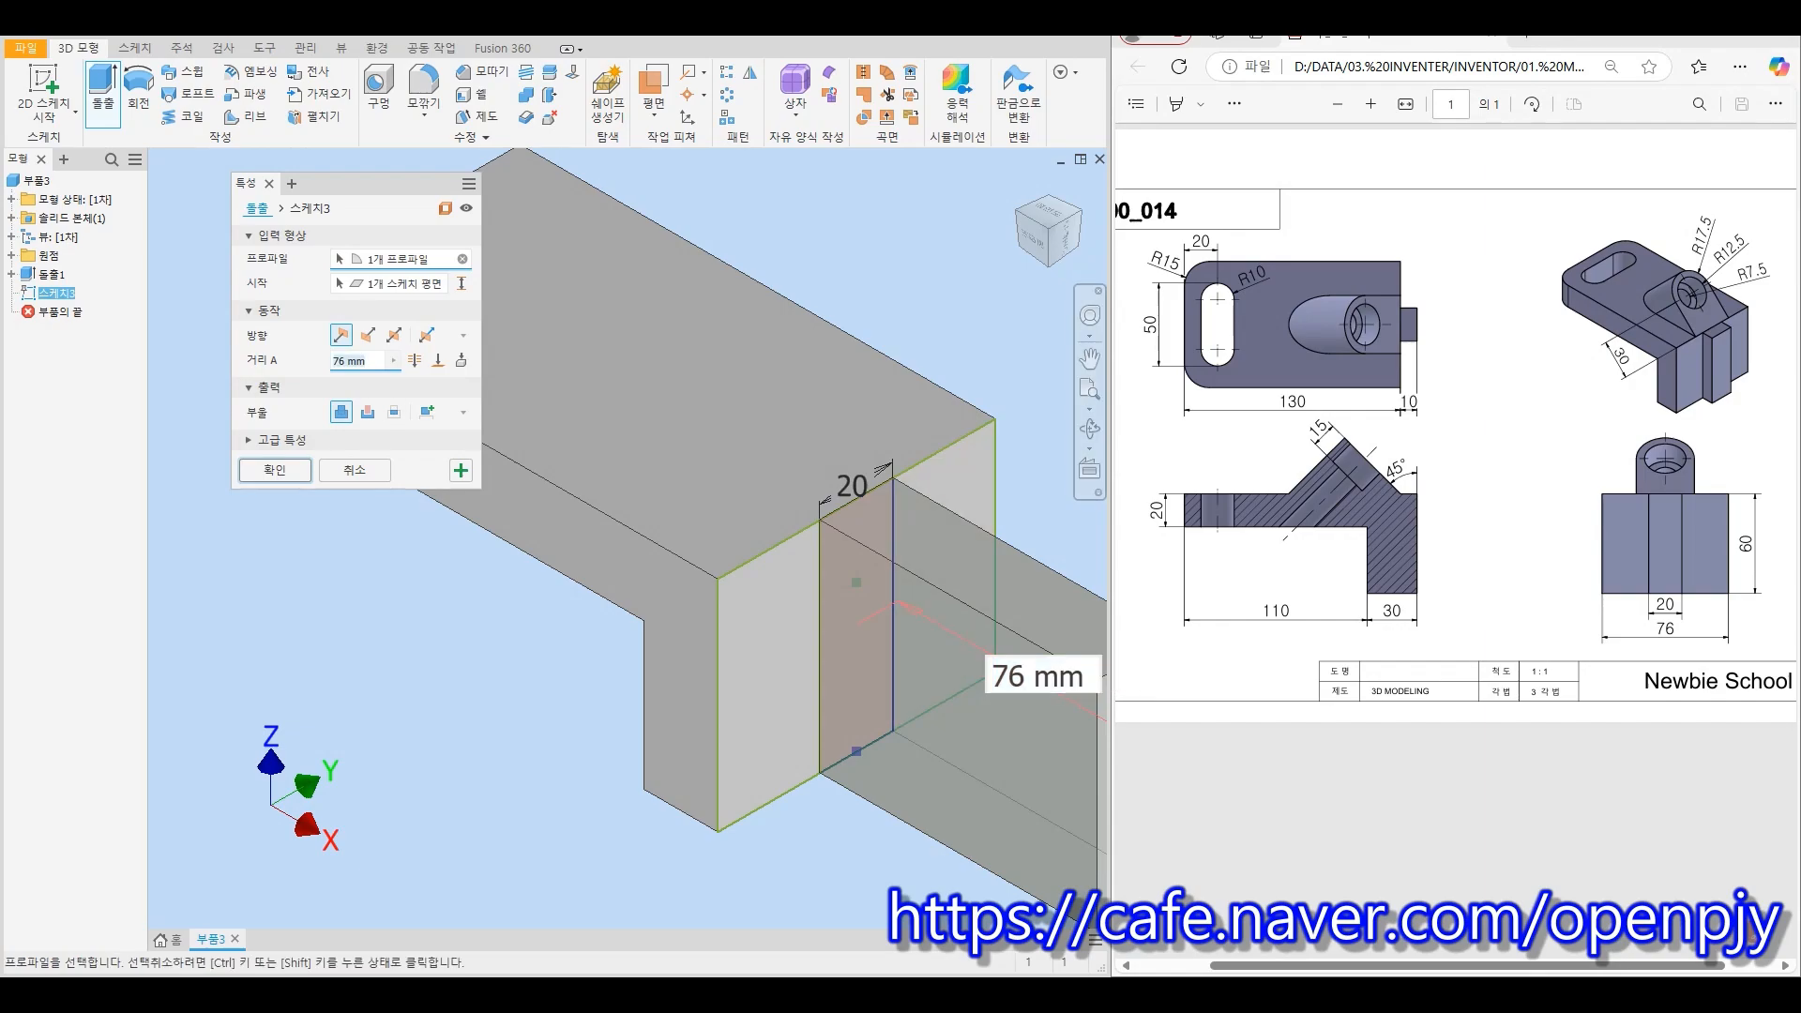
type("10")
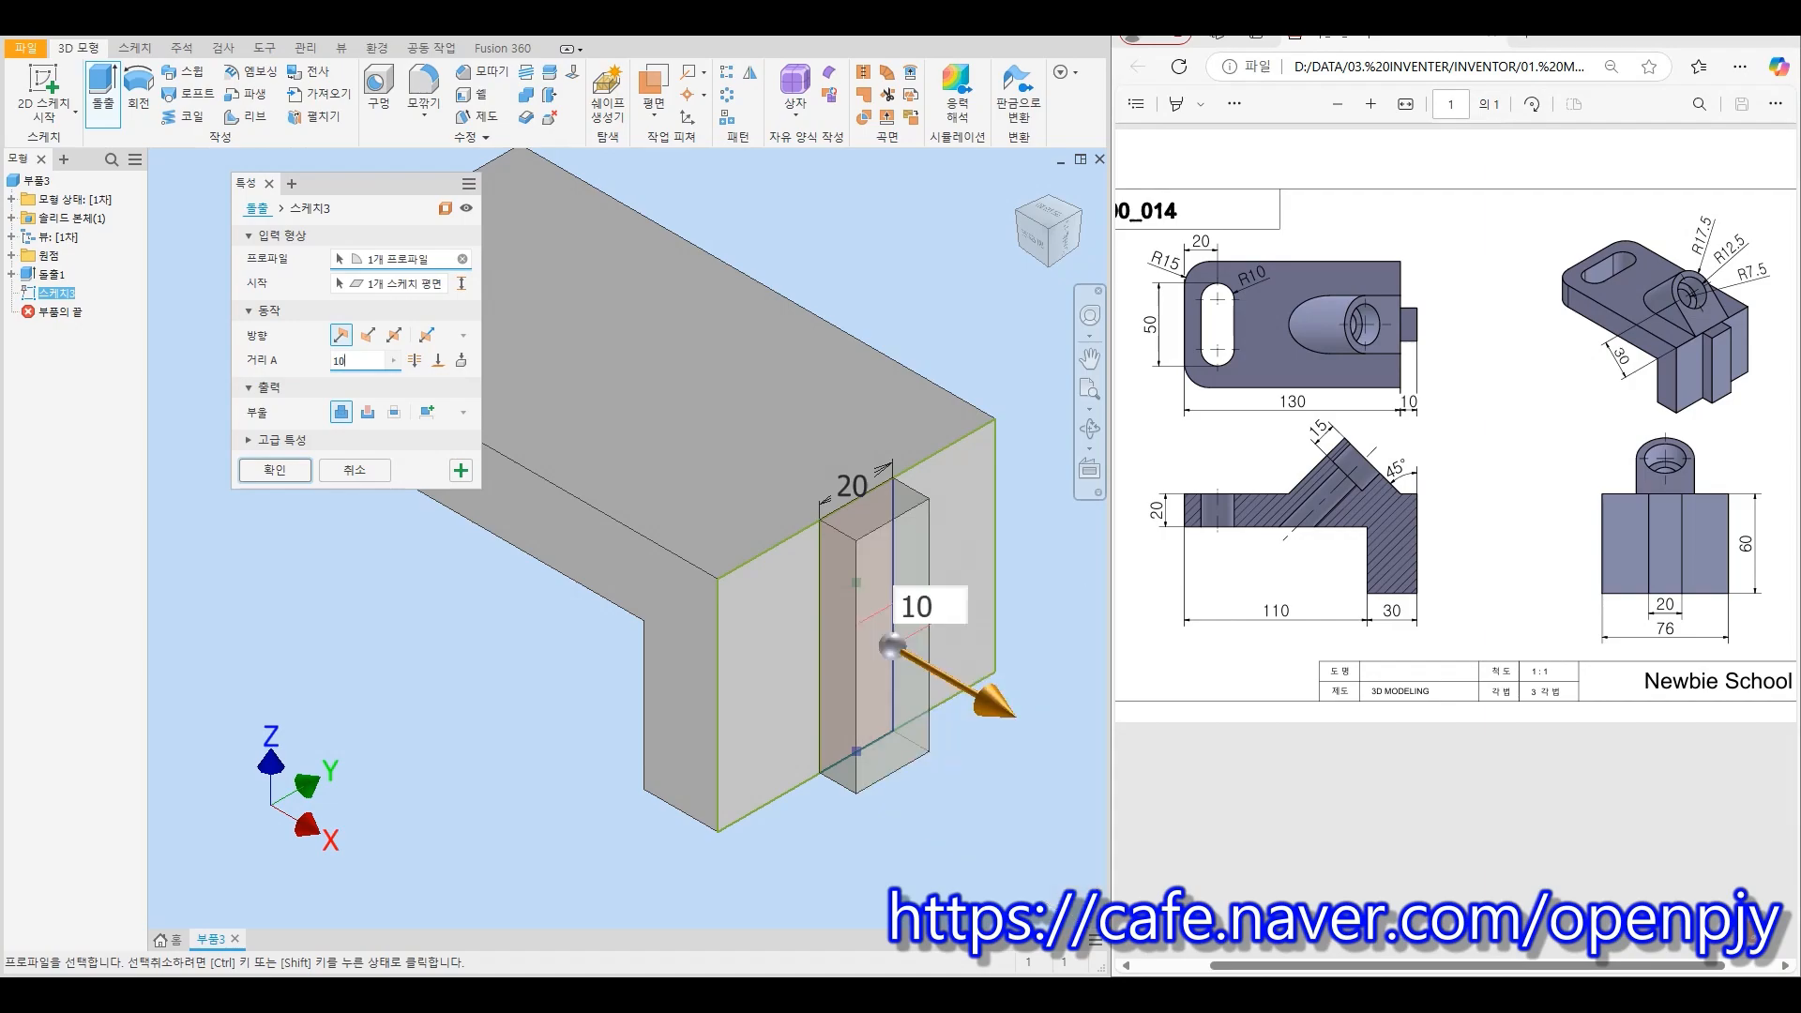
key("Return")
scroll(619, 506, "down", 3)
scroll(619, 506, "up", 3)
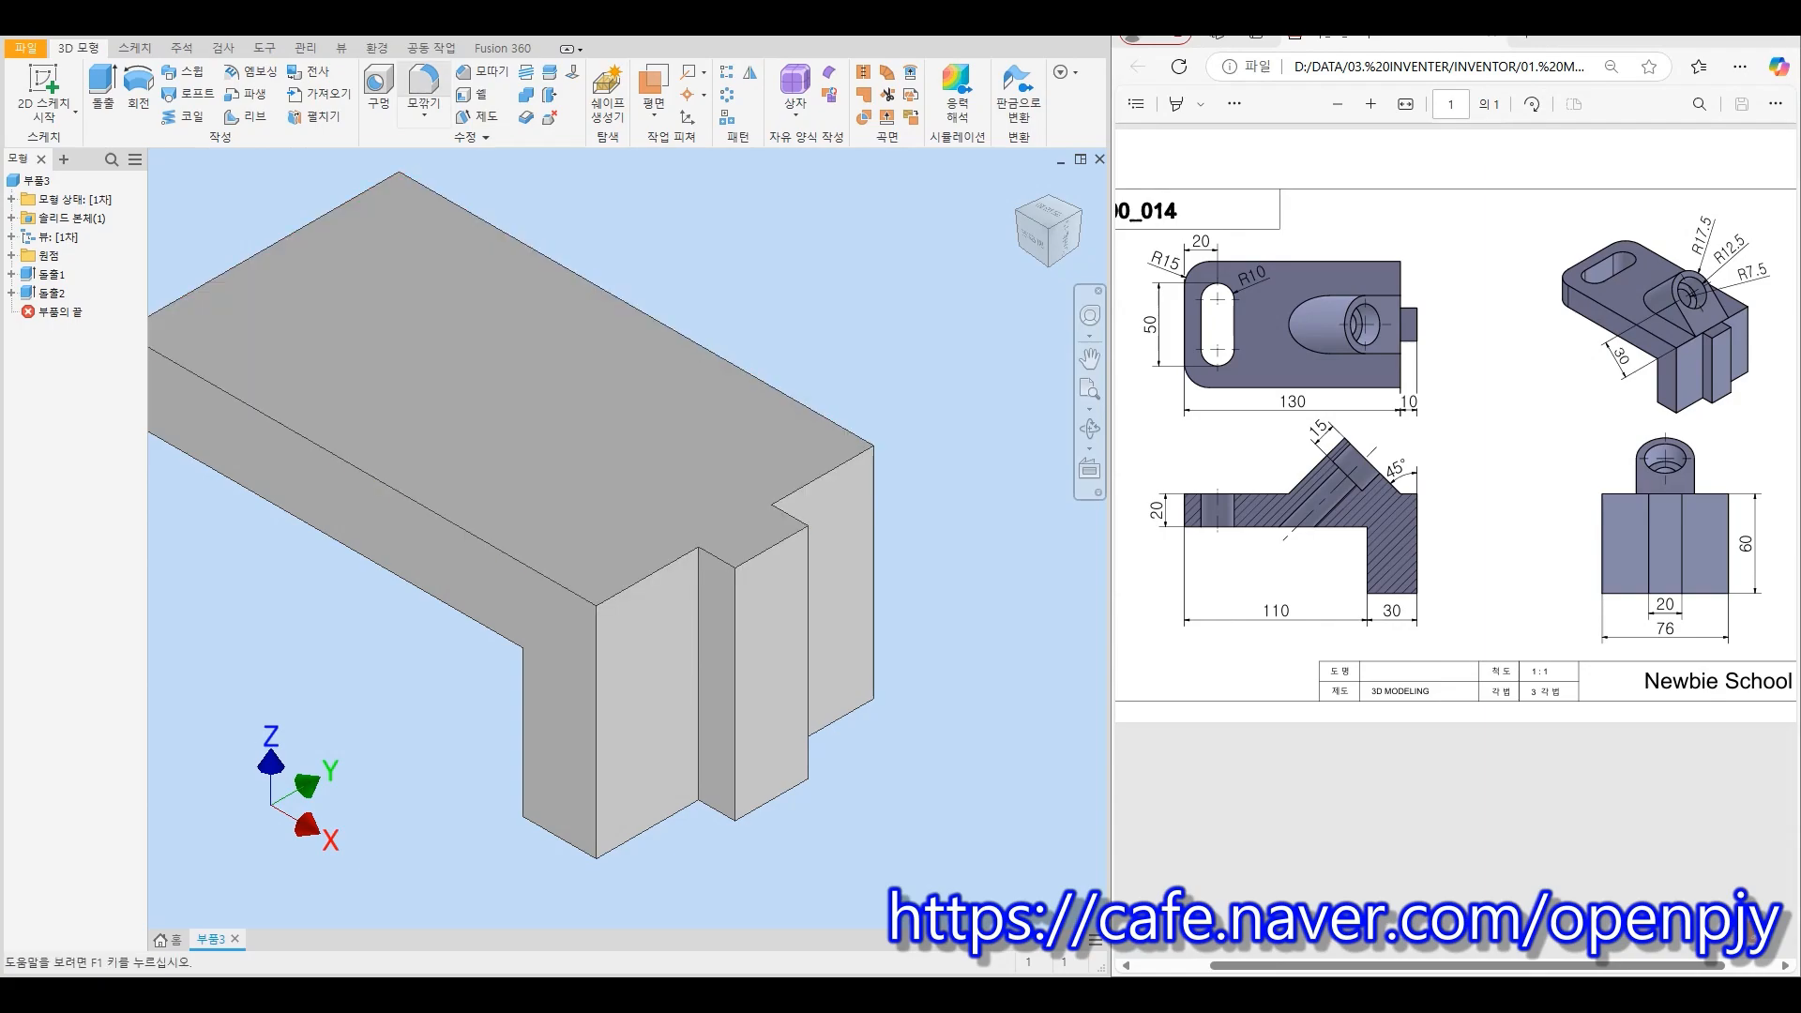
Fillet the two vertical corner edges at the free end of the horizontal plate with a 15 mm radius
left_click(424, 83)
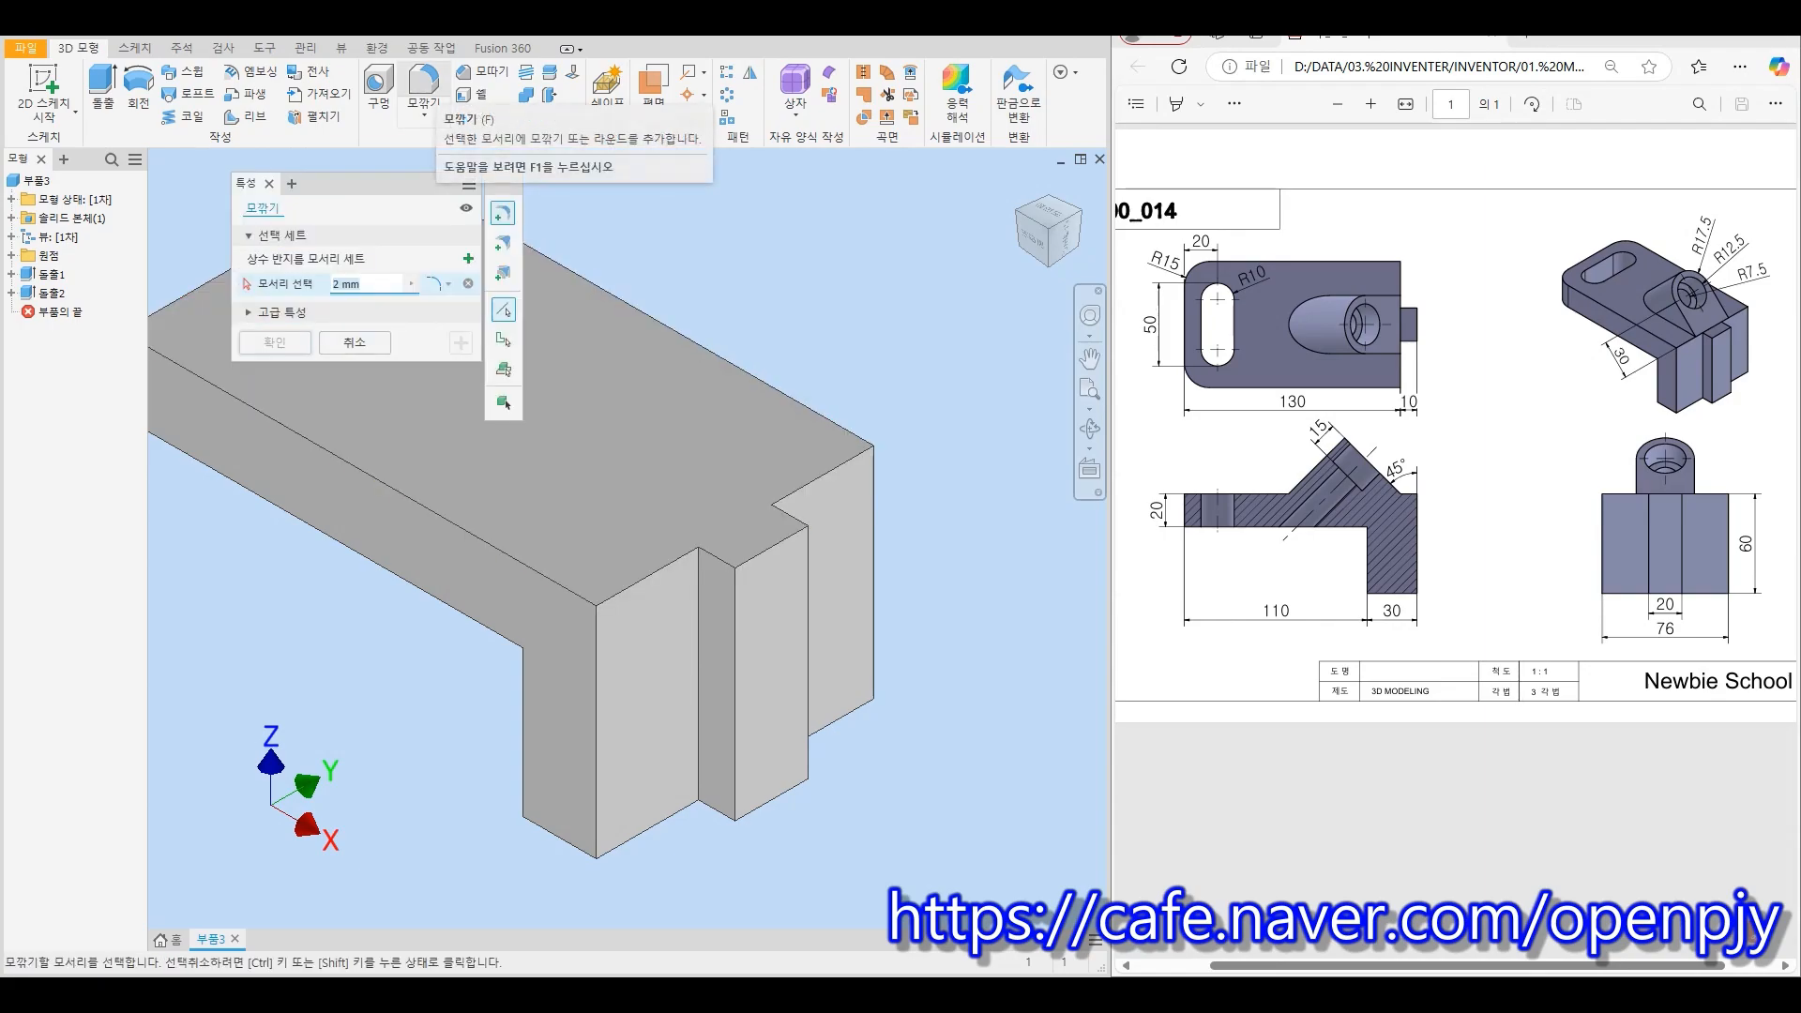
type("15")
middle_click_drag(375, 450, 547, 517)
left_click(294, 441)
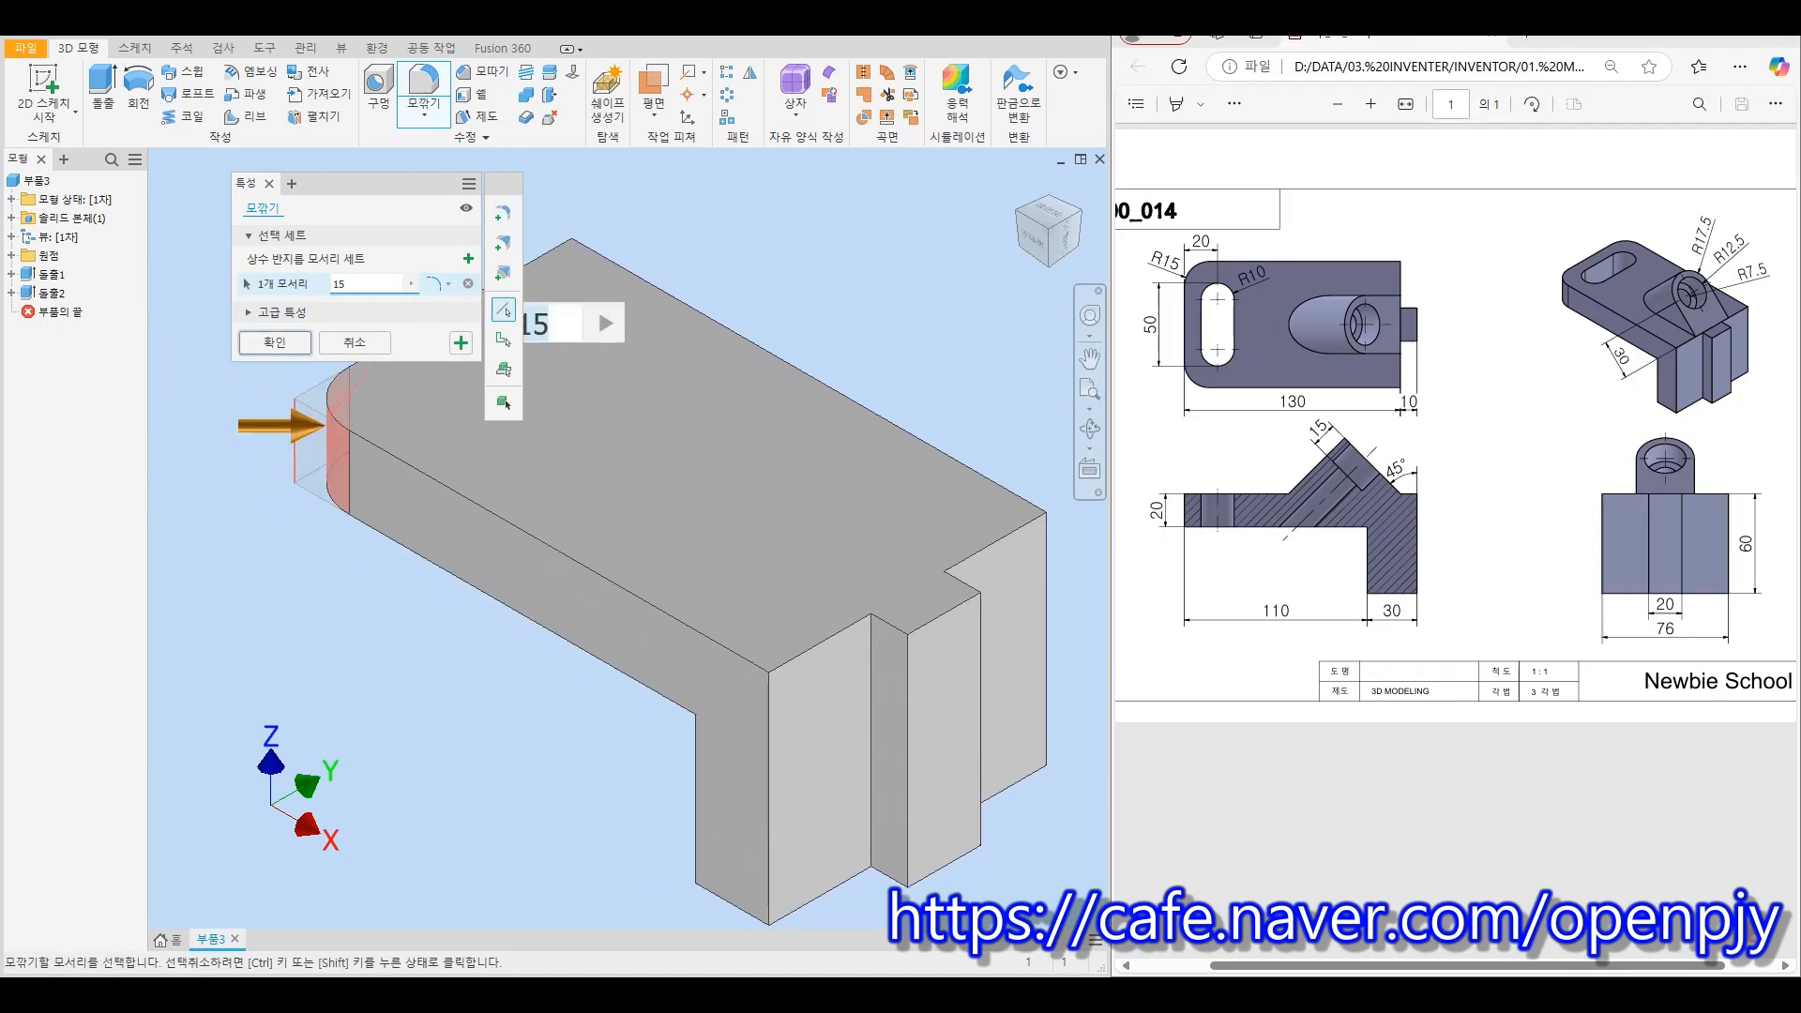
left_click(573, 277)
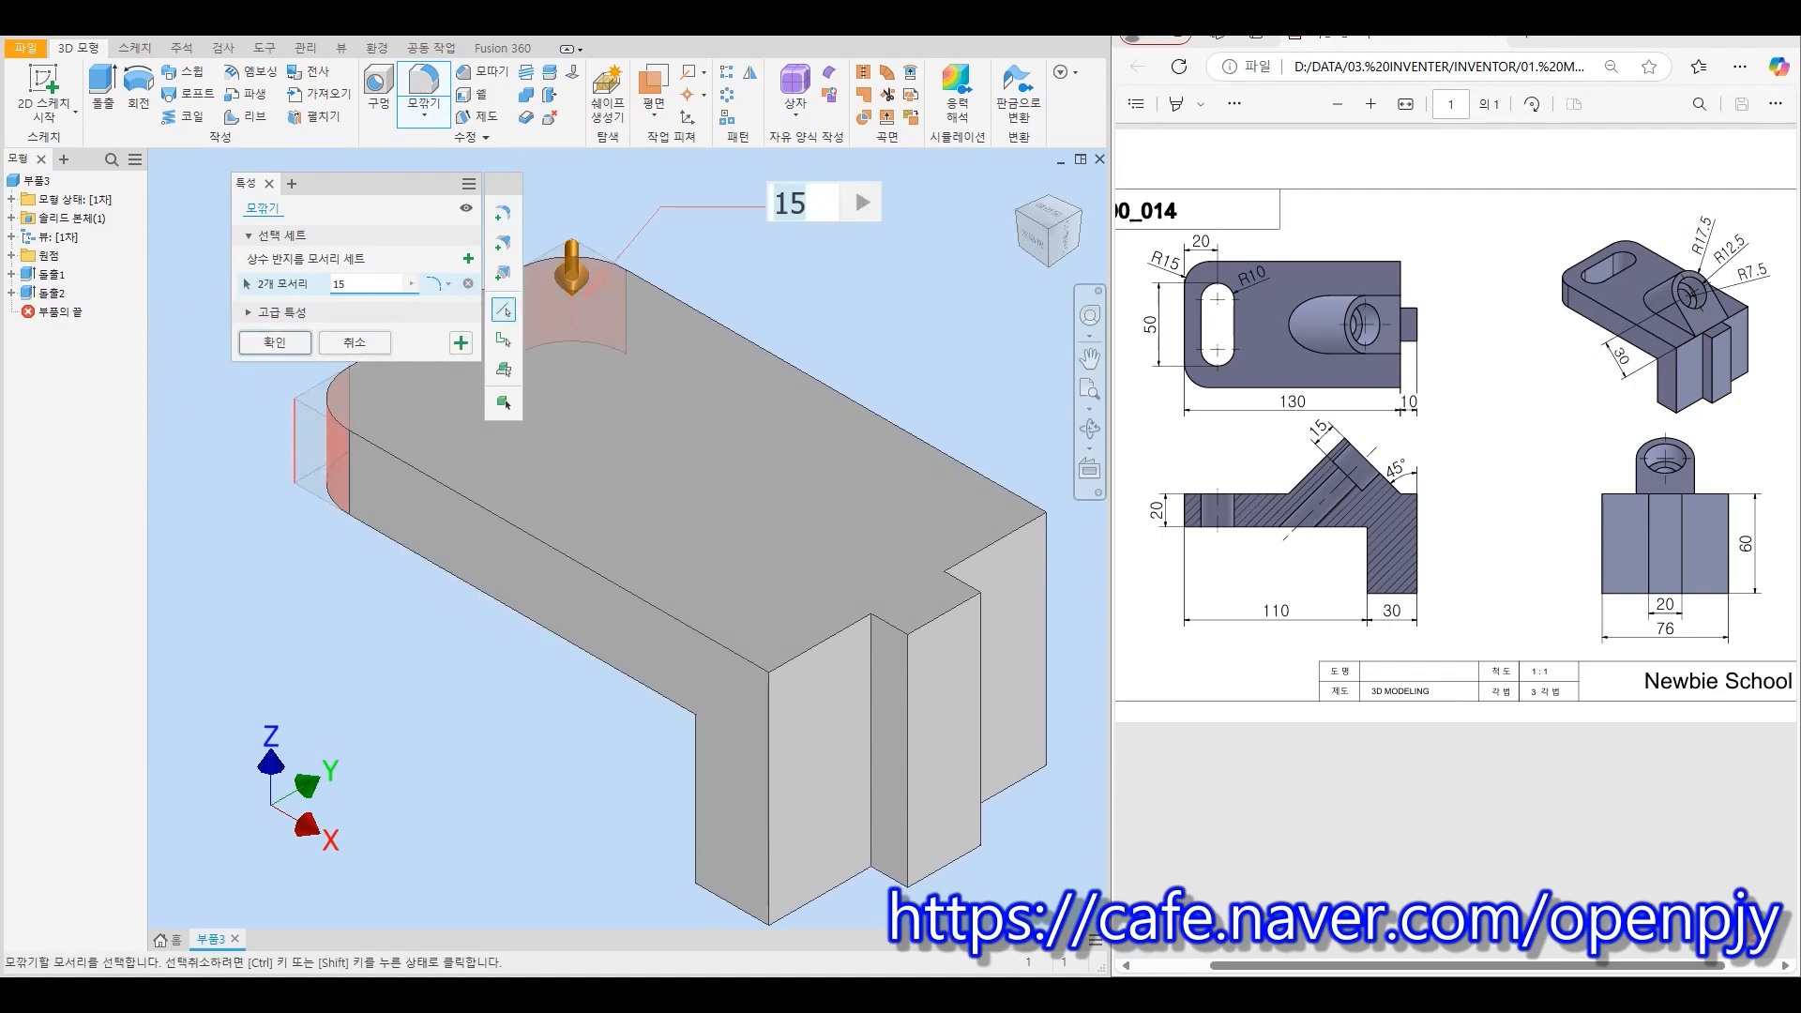
left_click(275, 342)
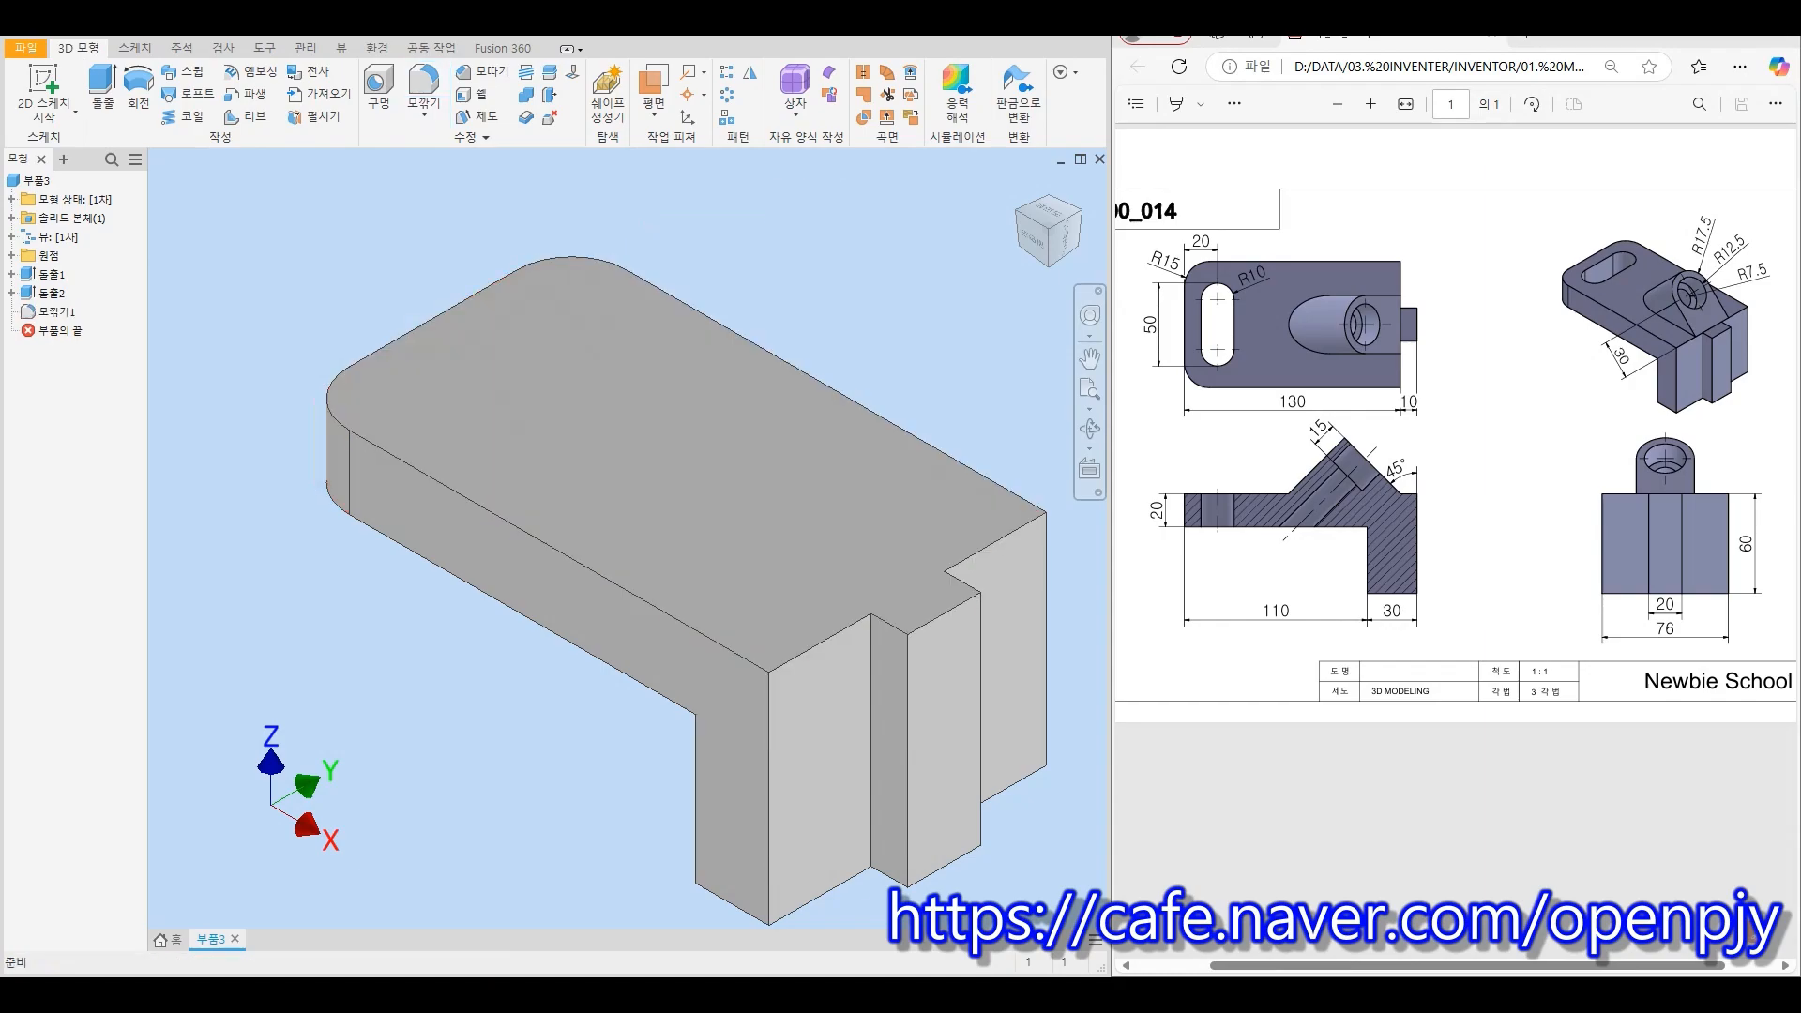
key("F2")
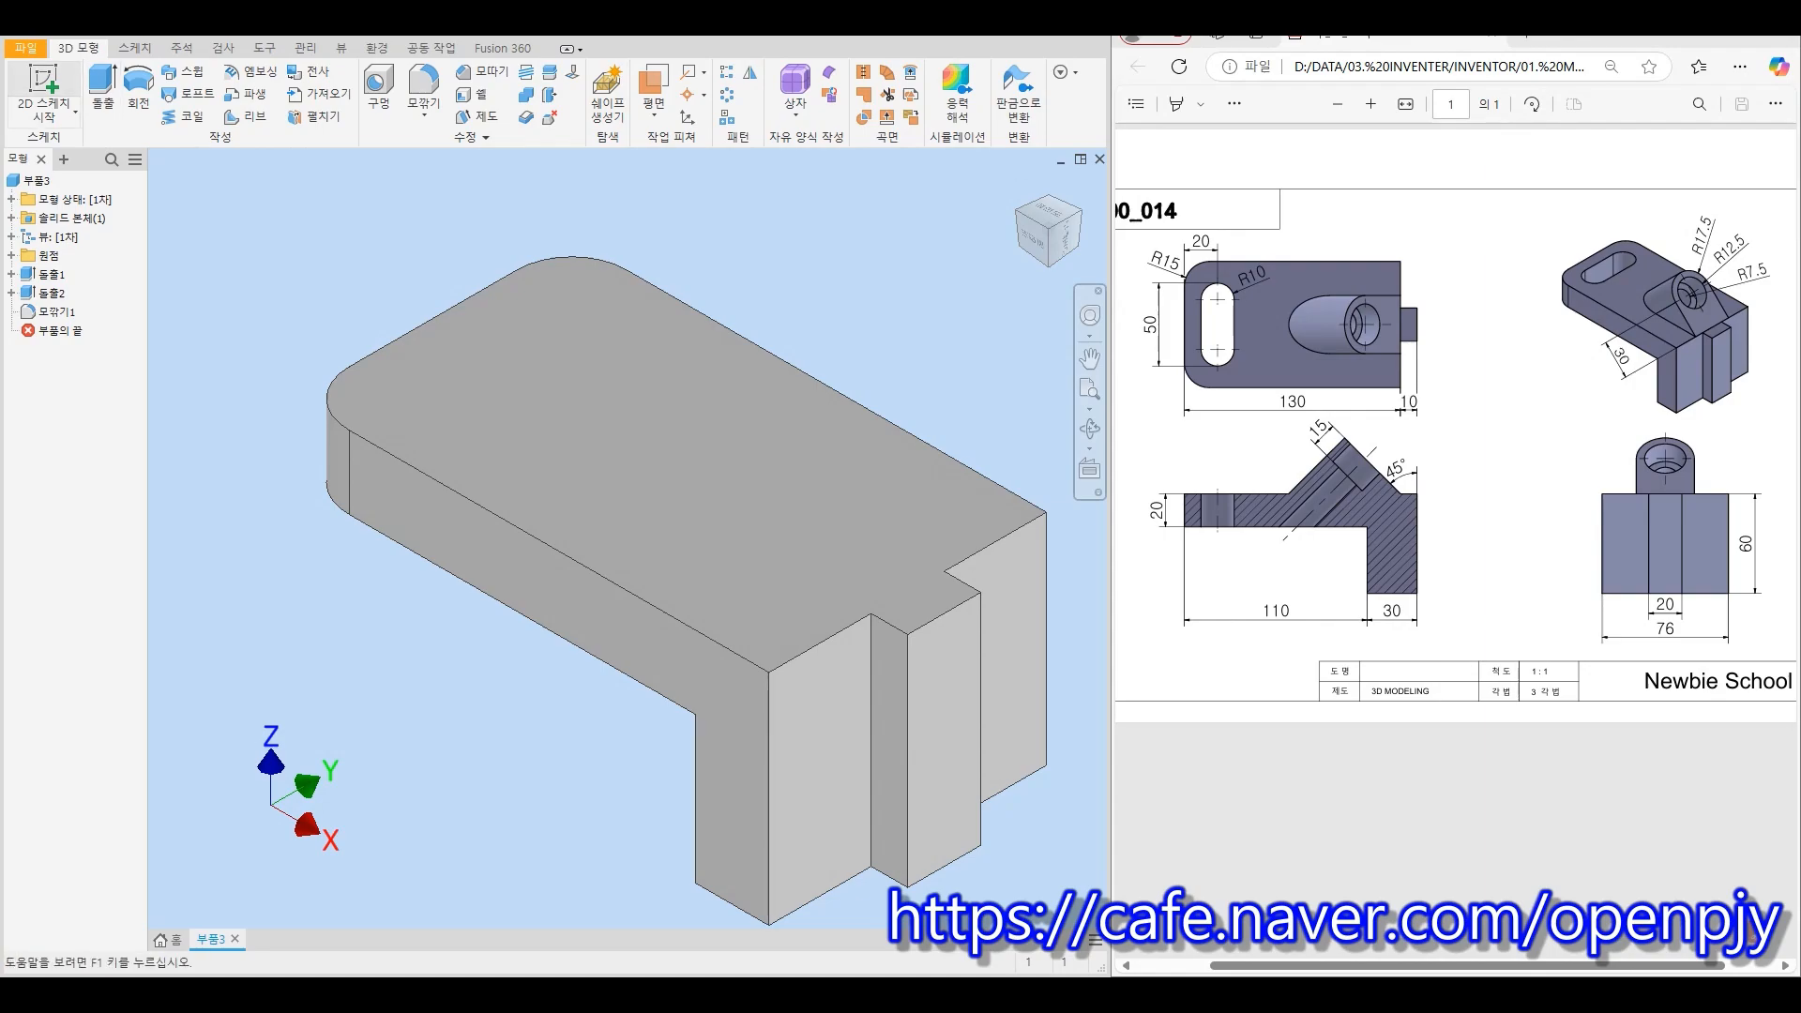
Start a sketch on the plate's top face and draw a slot across its width near the rounded end, with about 6 mm end radius
left_click(43, 89)
left_click(657, 422)
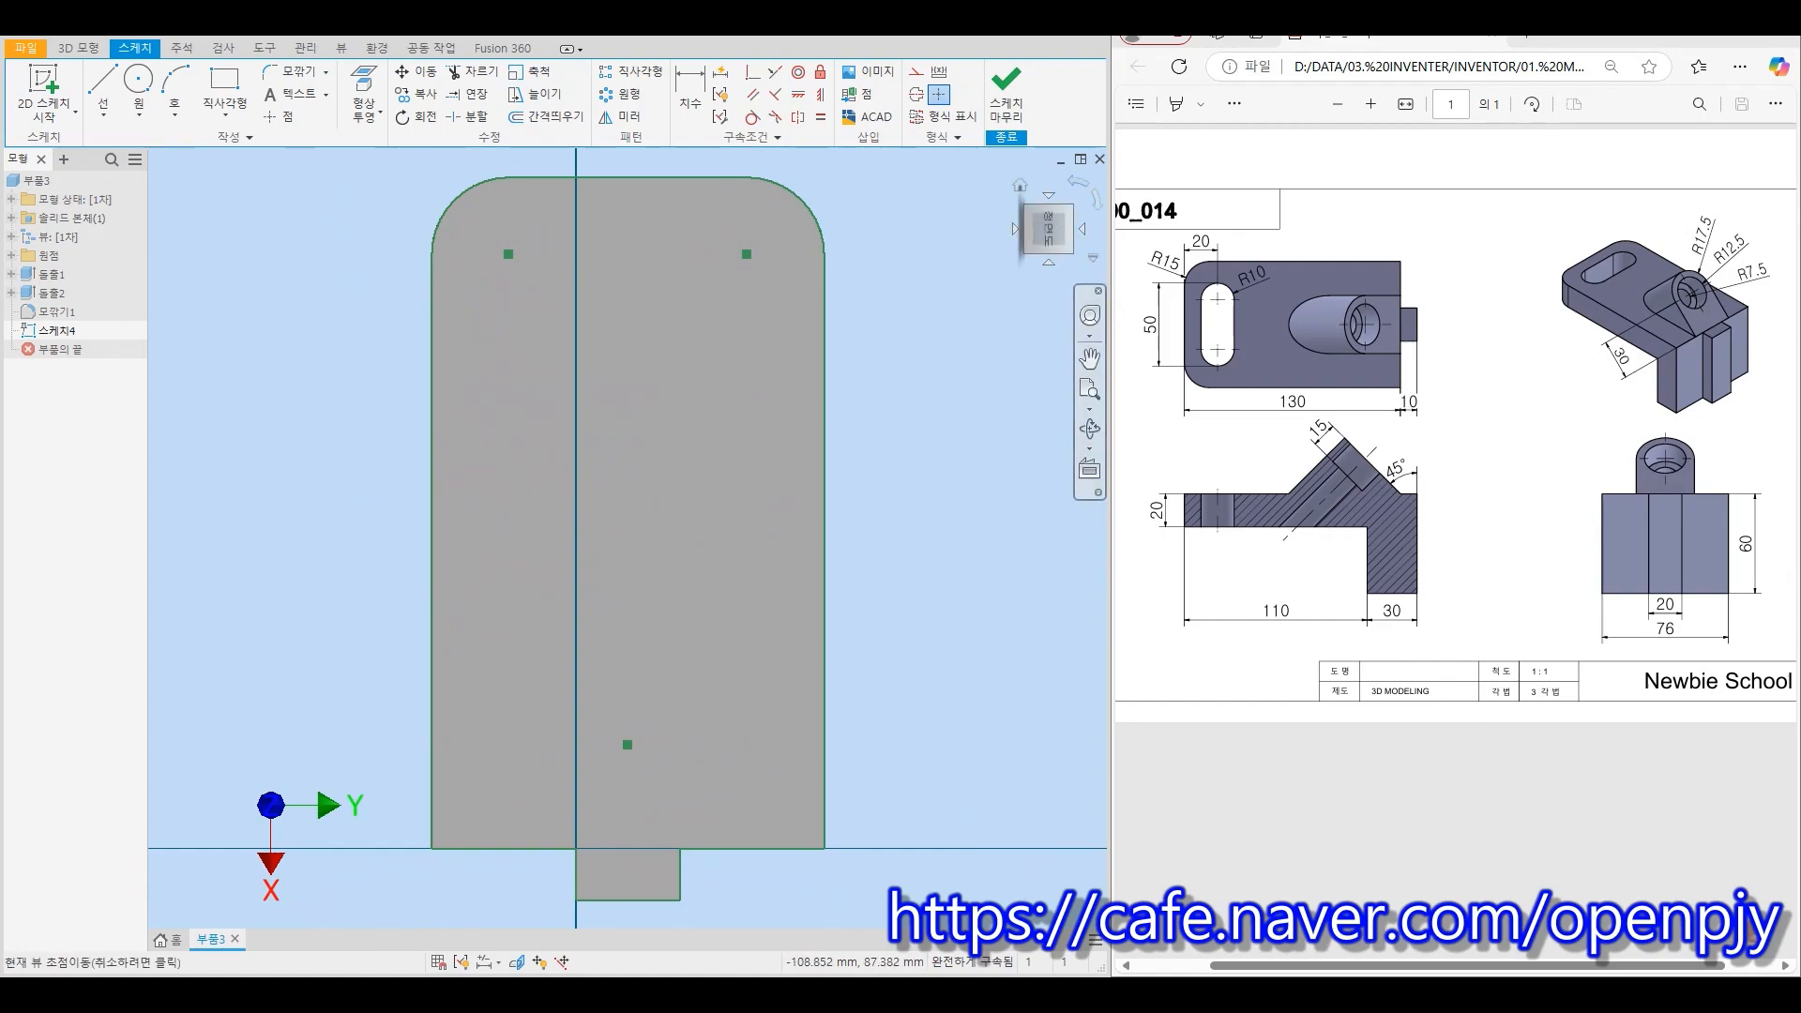
left_click(1077, 183)
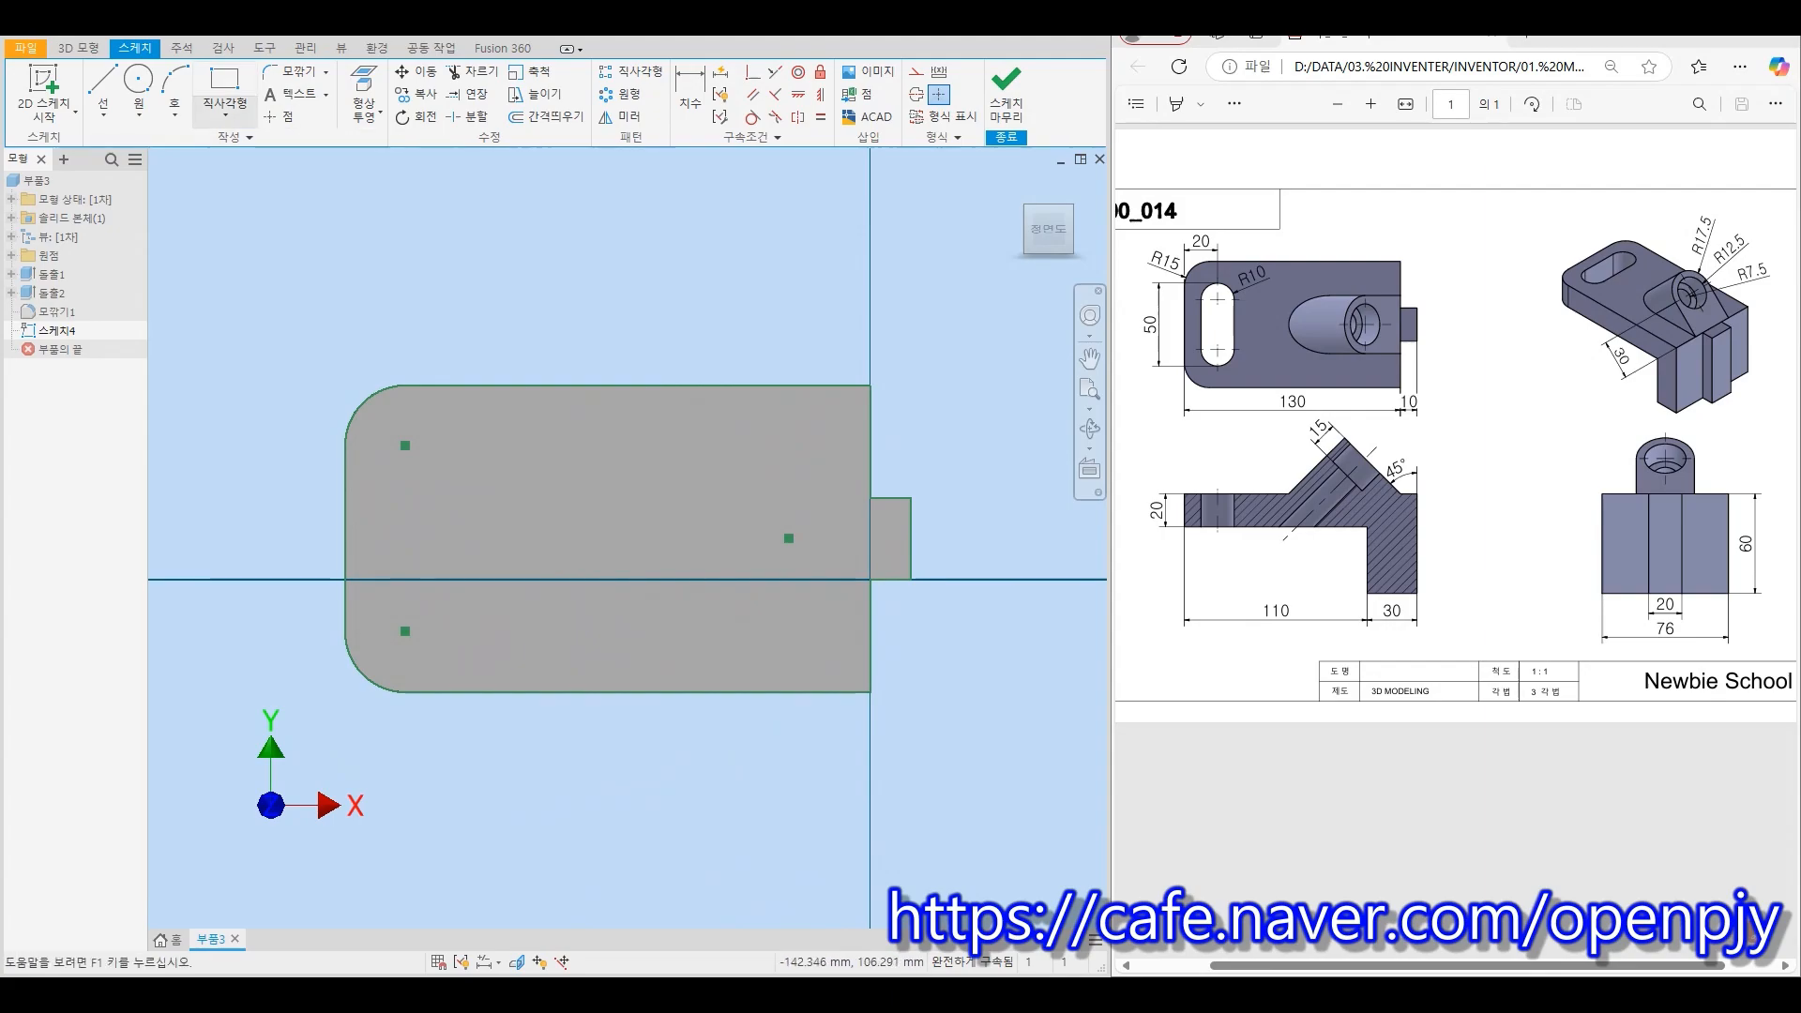
left_click(226, 114)
left_click(249, 297)
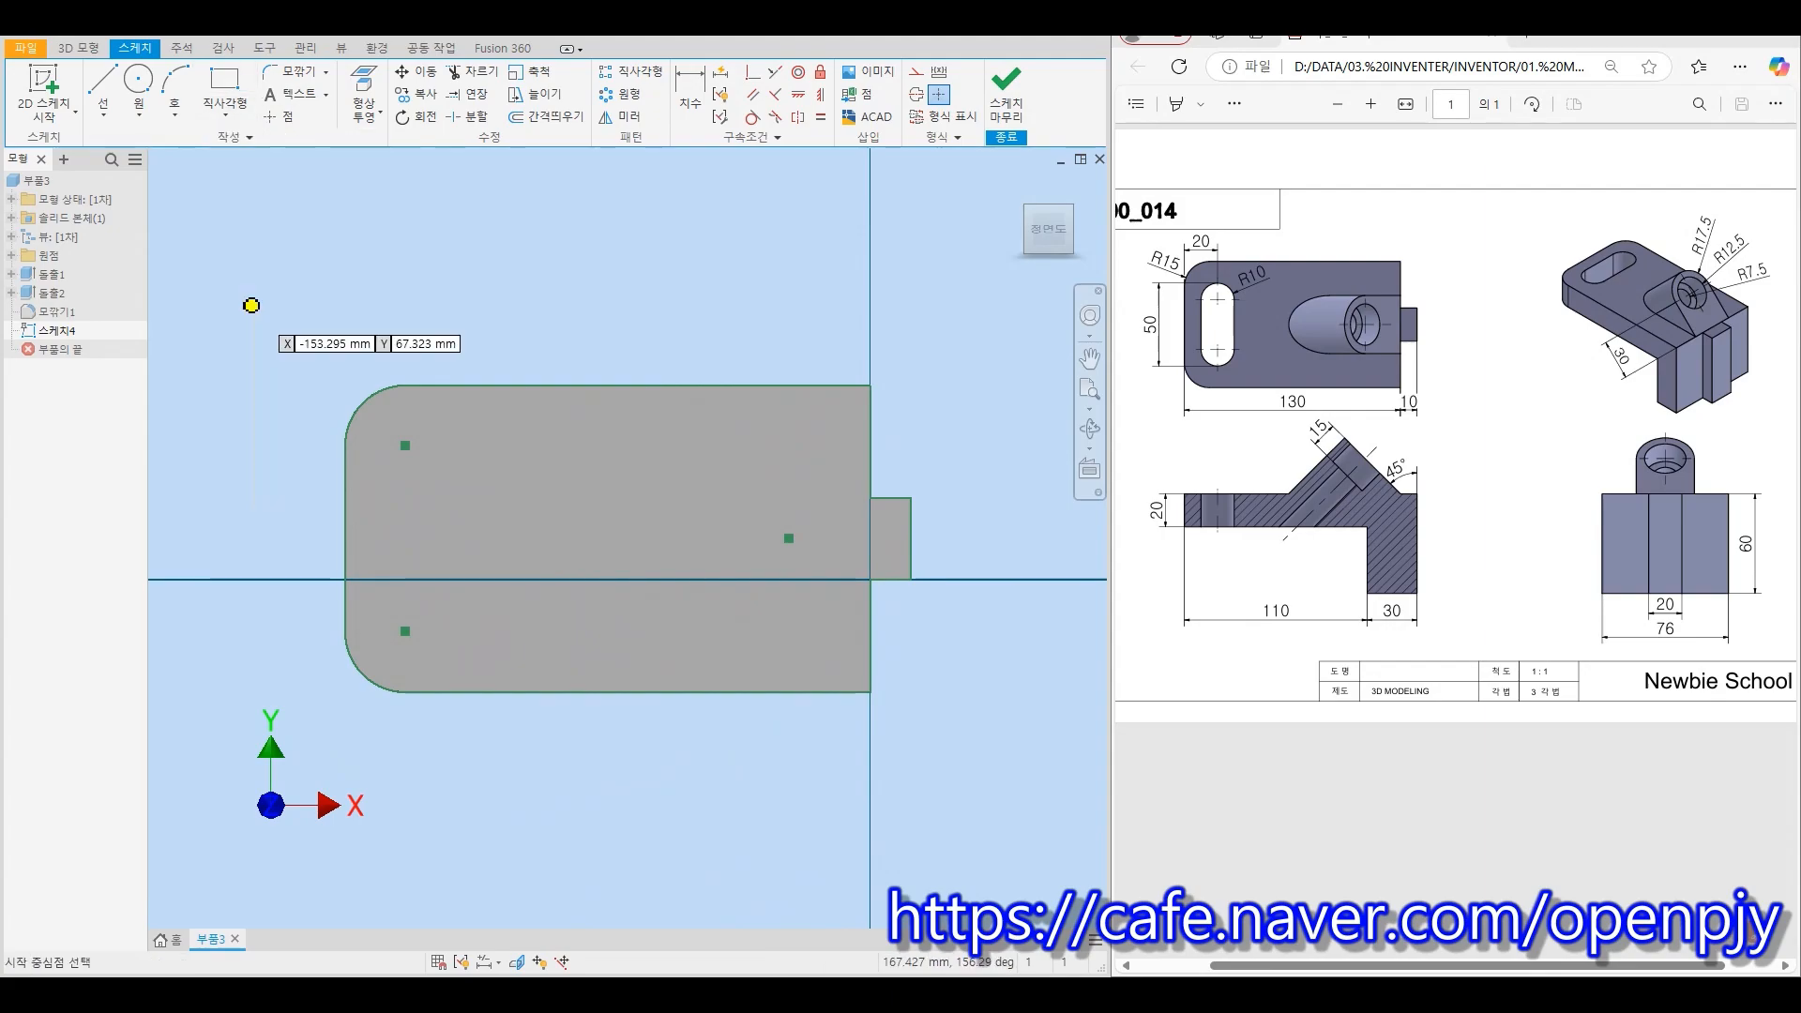
left_click(512, 442)
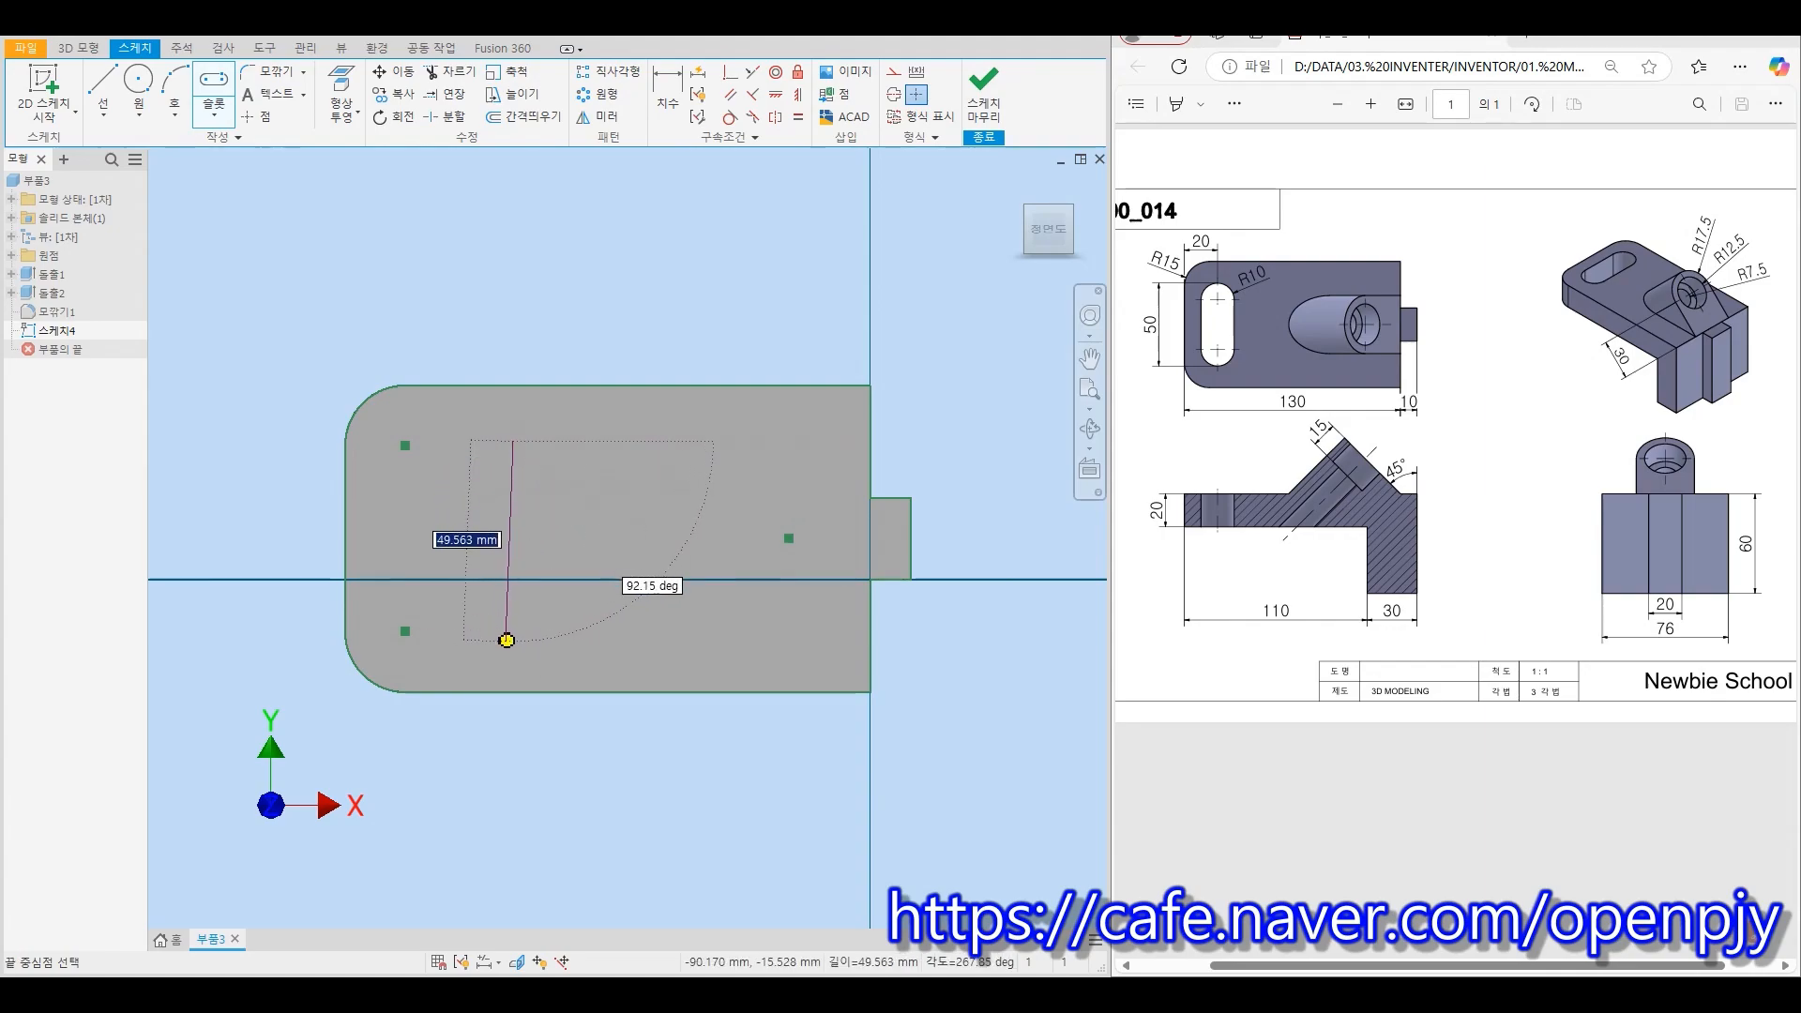
left_click(514, 634)
left_click(537, 536)
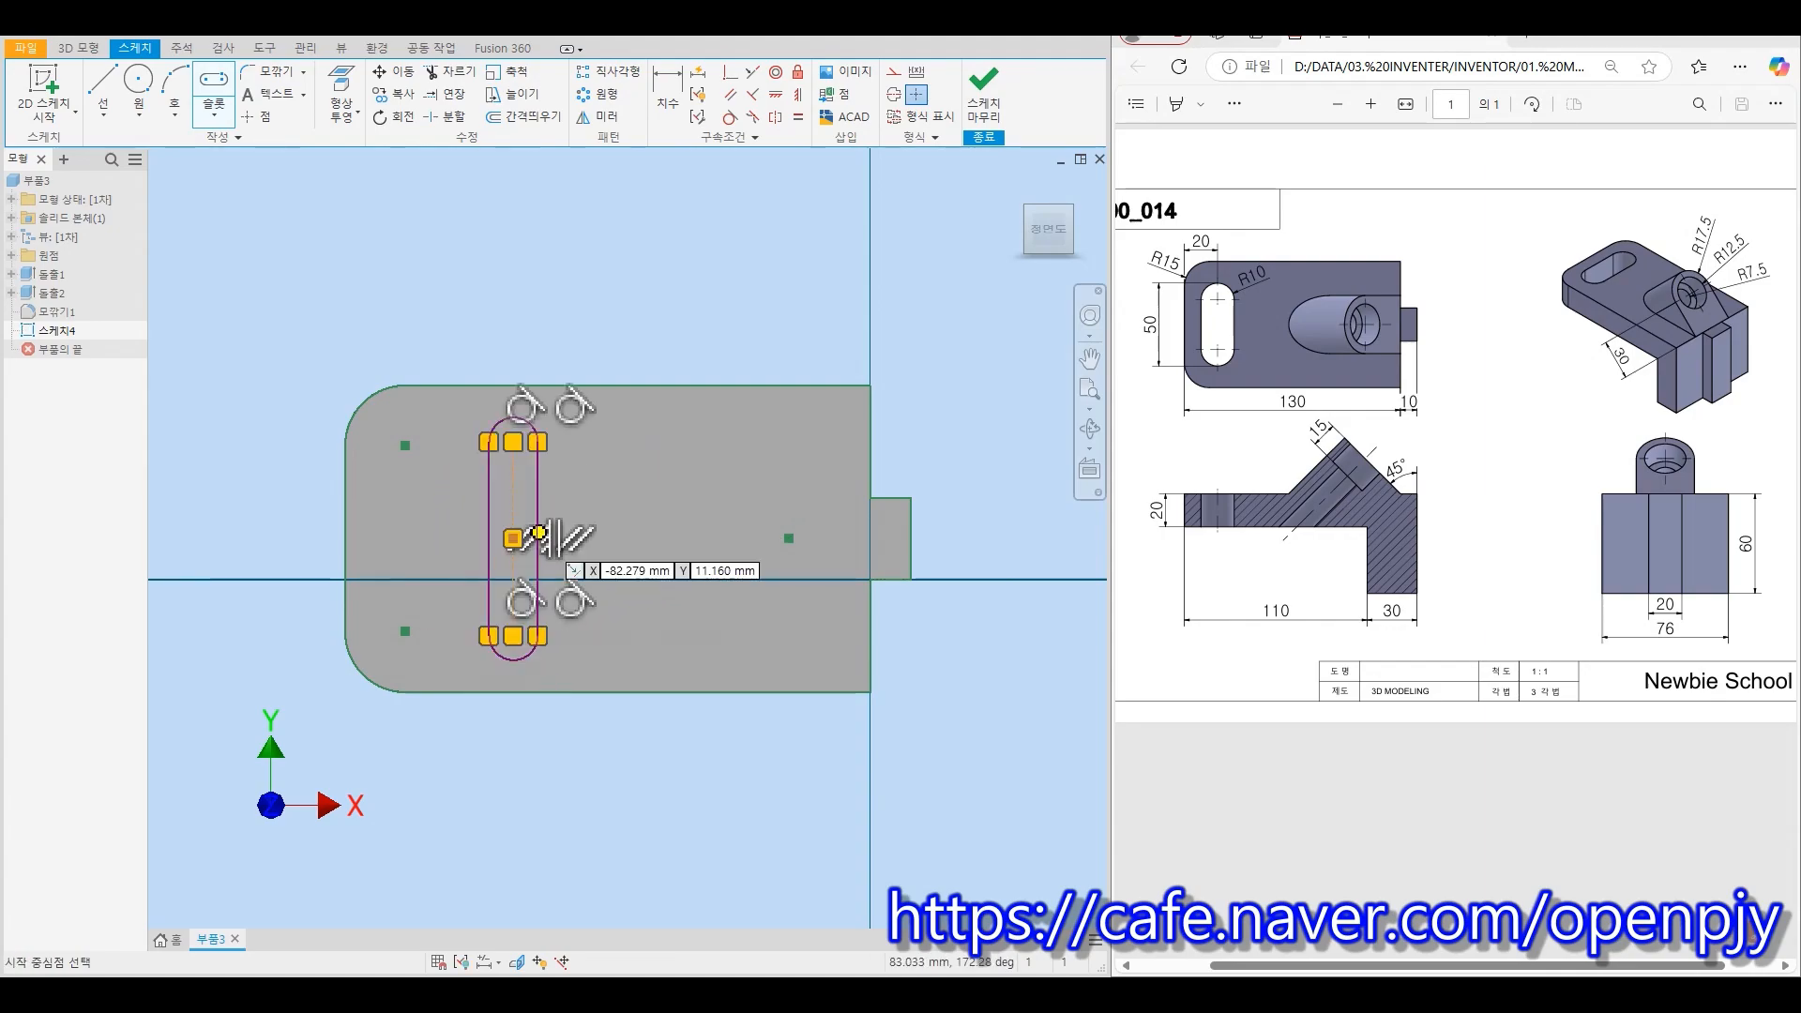
key("Escape")
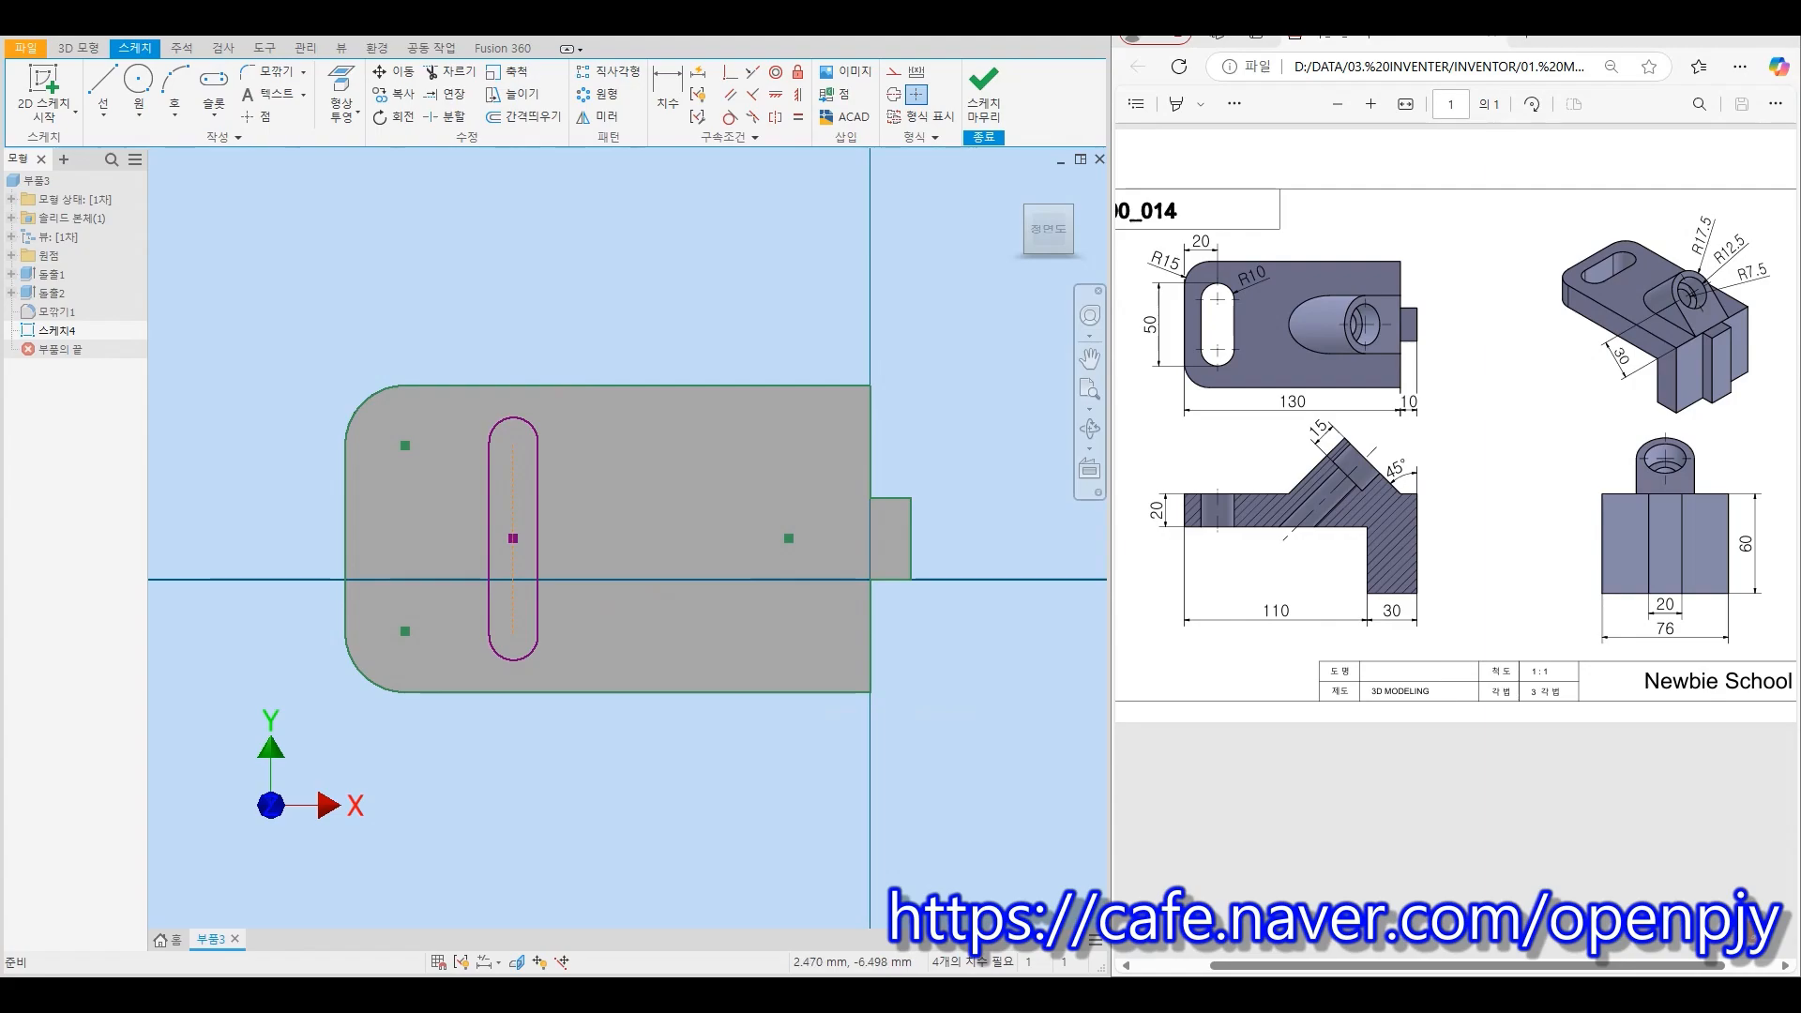
Dimension the slot with a 10 mm end radius and 30 mm between its arc centres
left_click(664, 88)
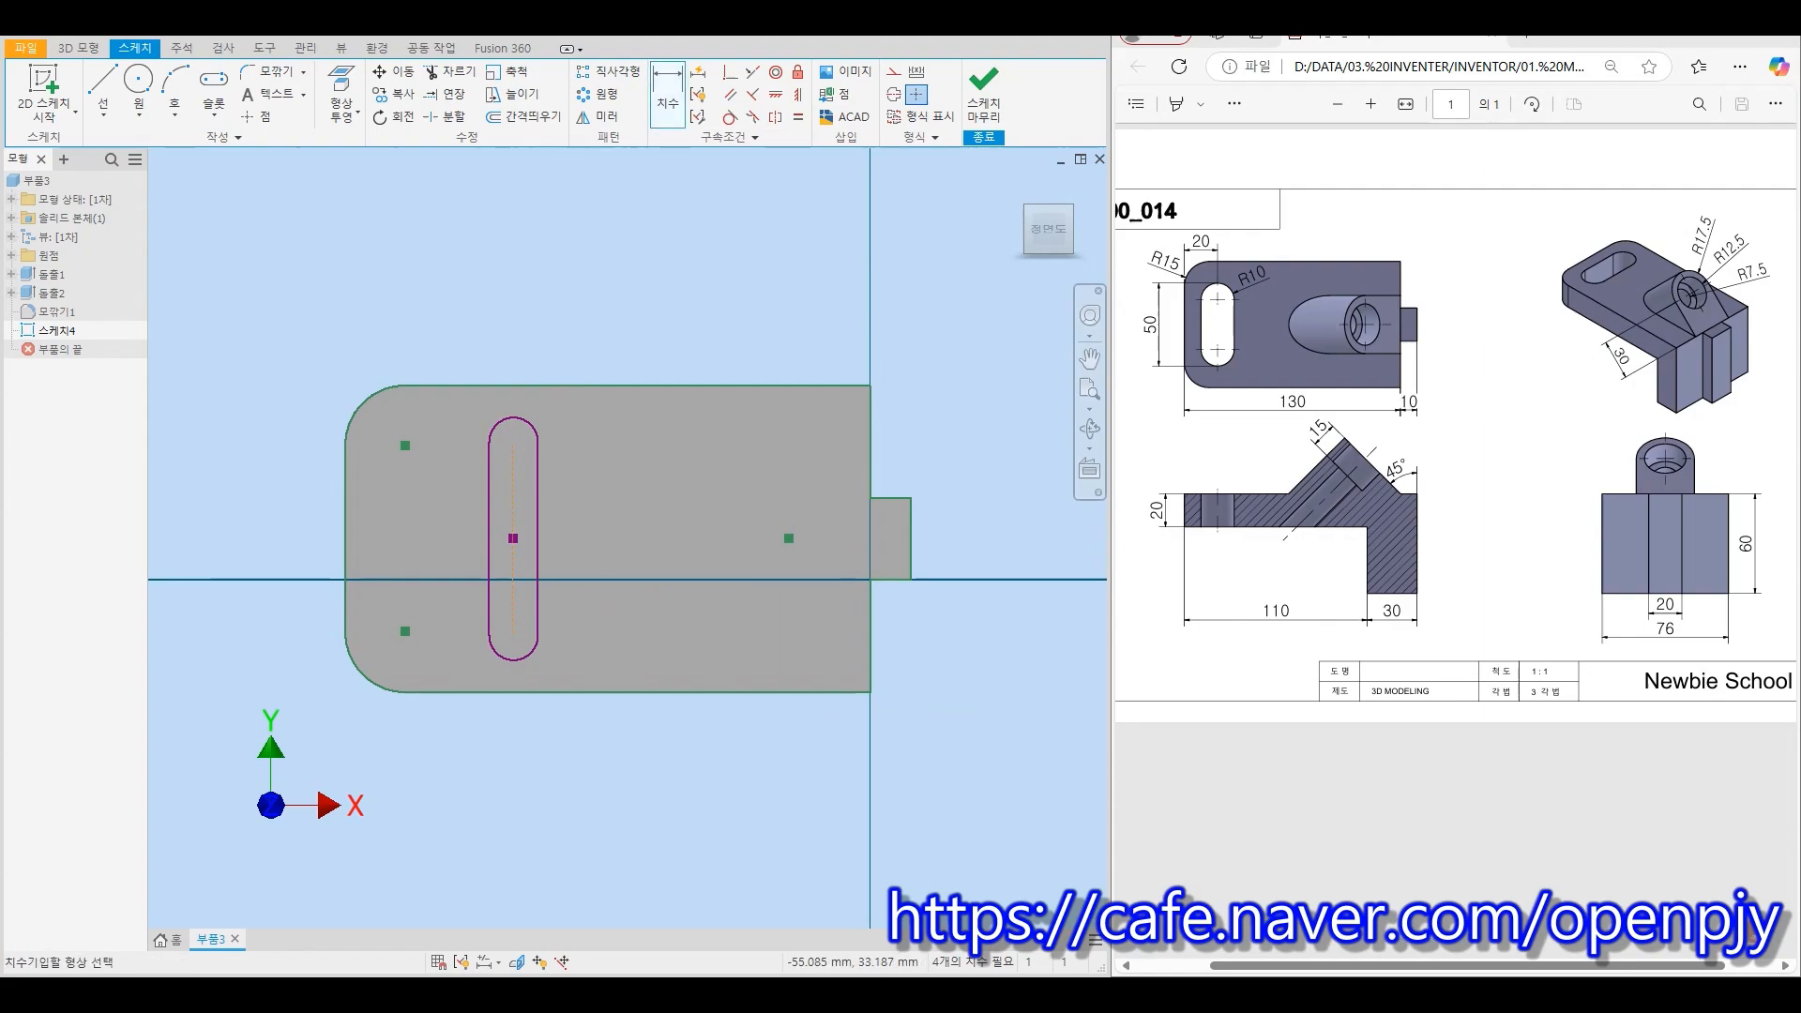
left_click(522, 420)
left_click(554, 344)
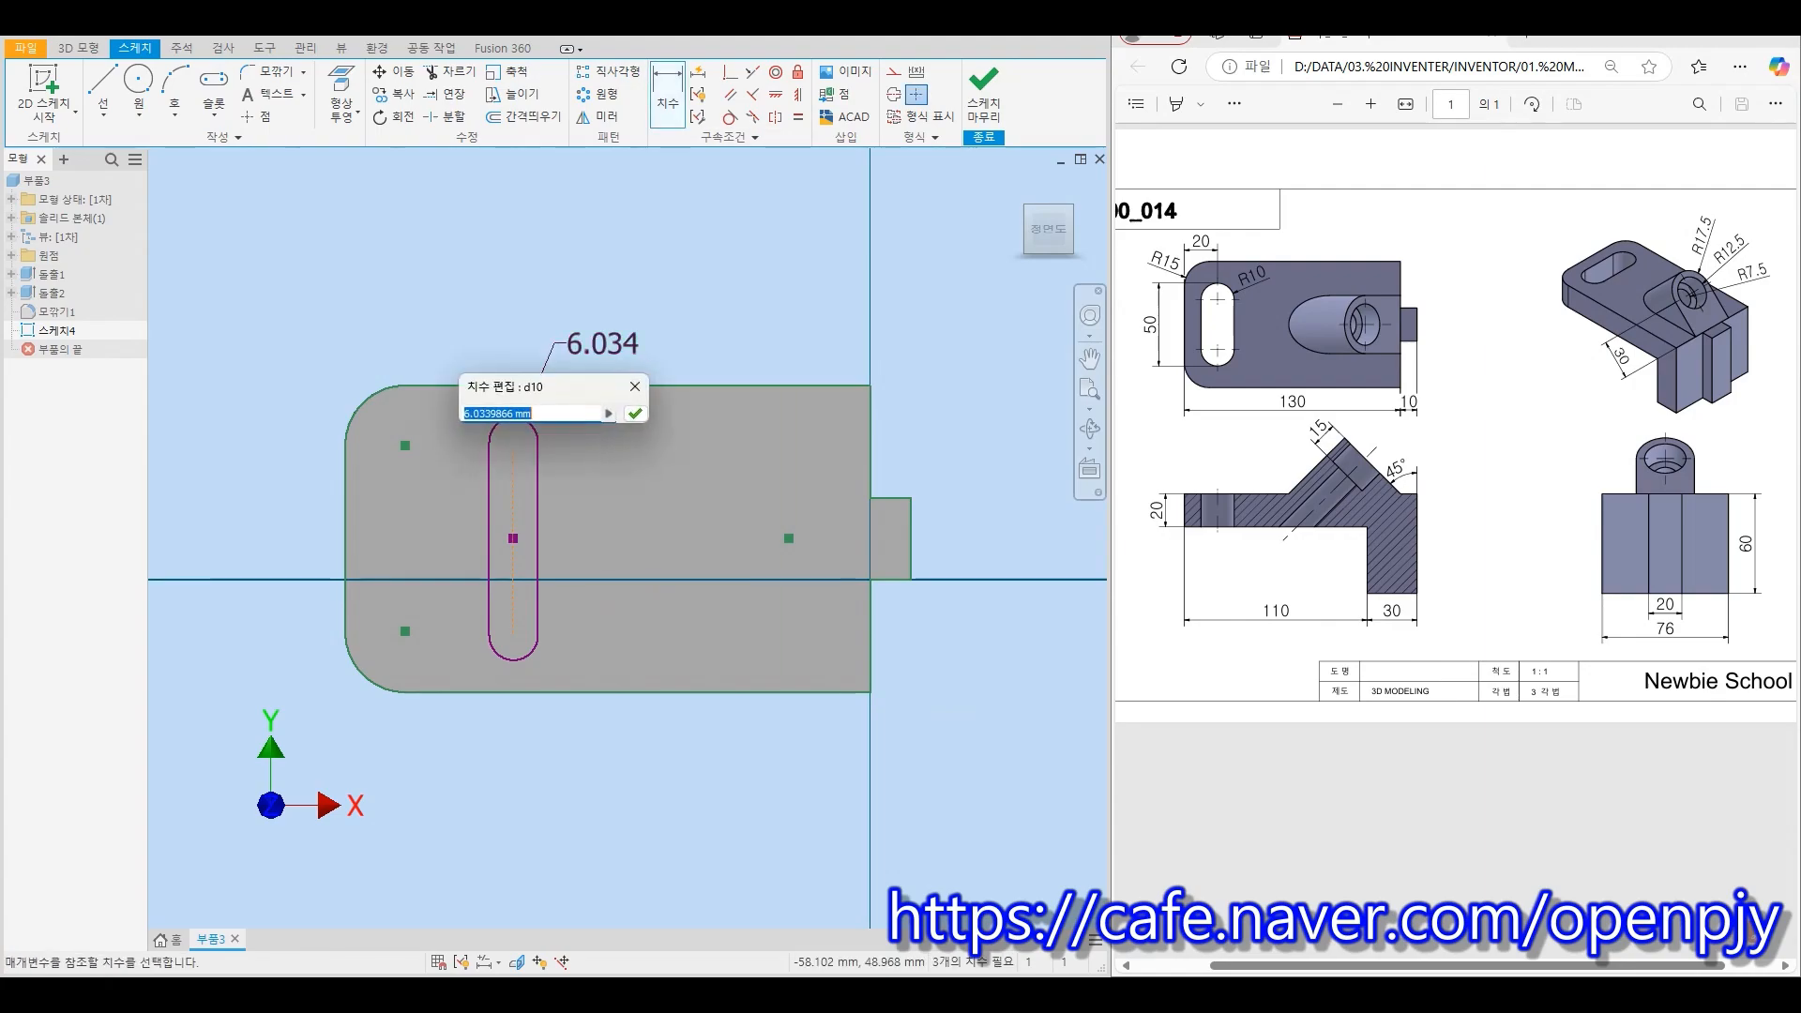
type("10")
key("Return")
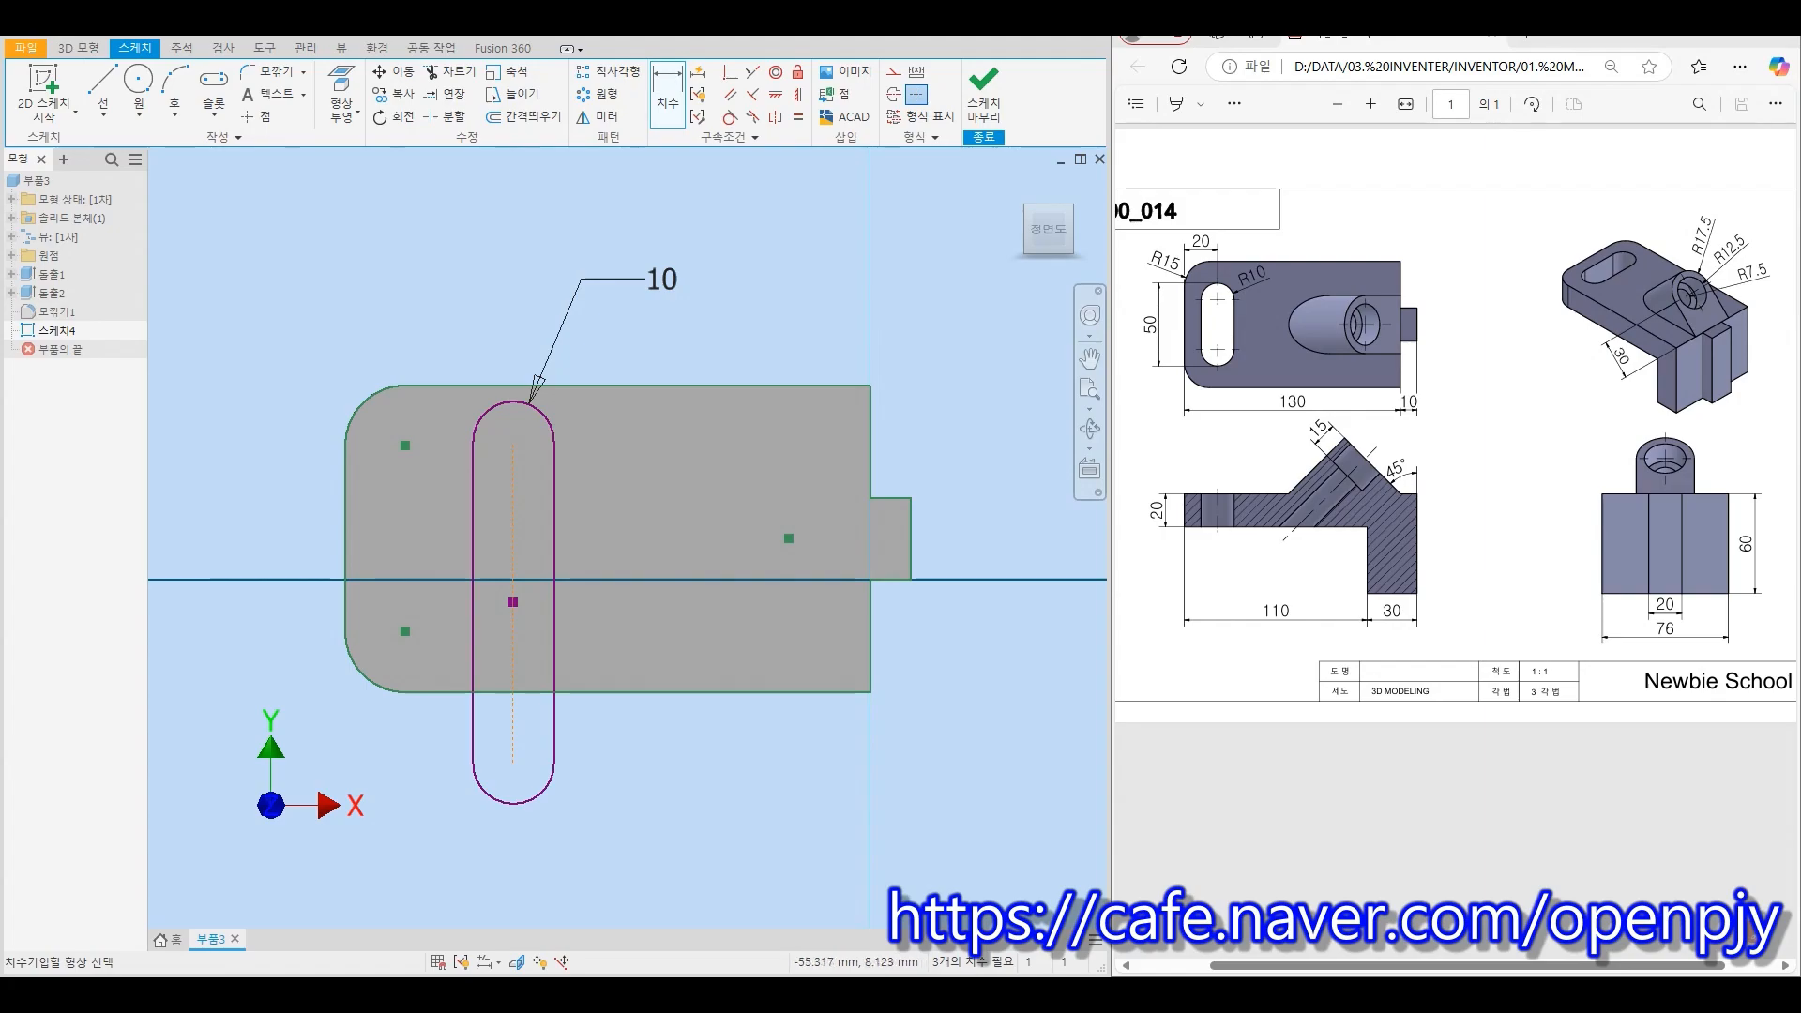
left_click(512, 553)
left_click(298, 557)
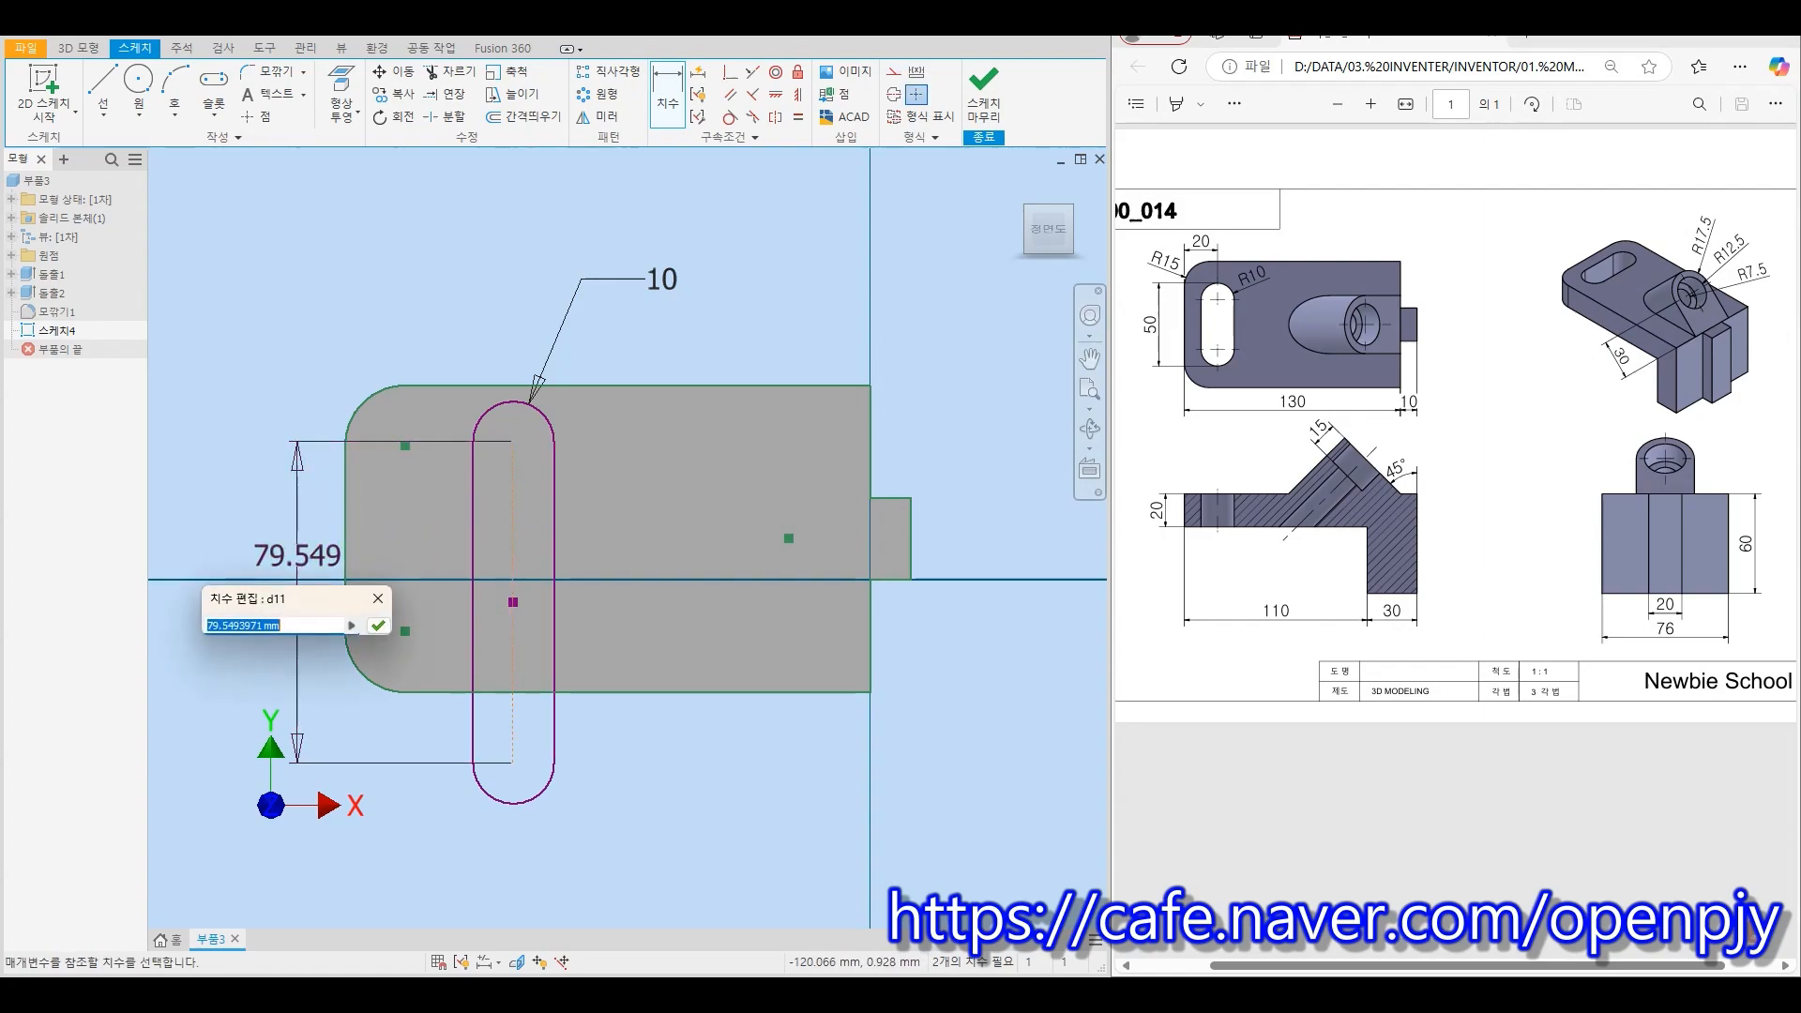
type("30")
key("Return")
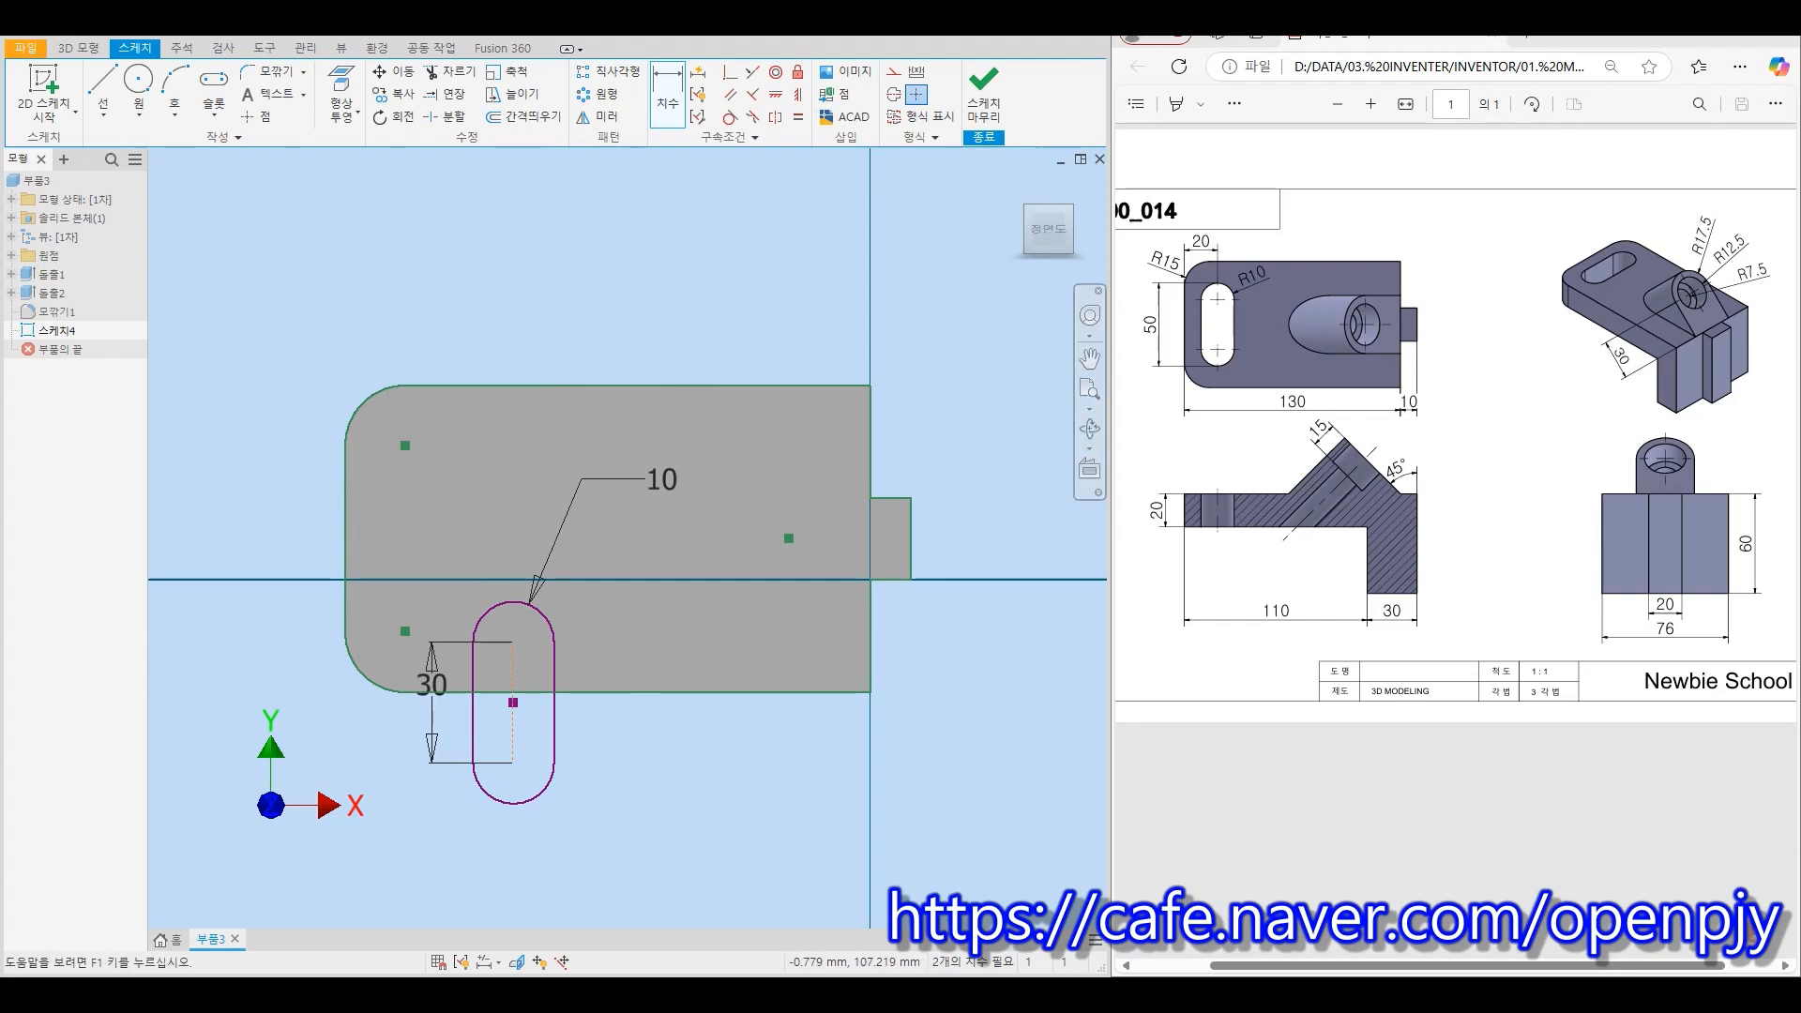
Constrain the slot's centre point horizontally in line with the top face's centre point
left_click(775, 94)
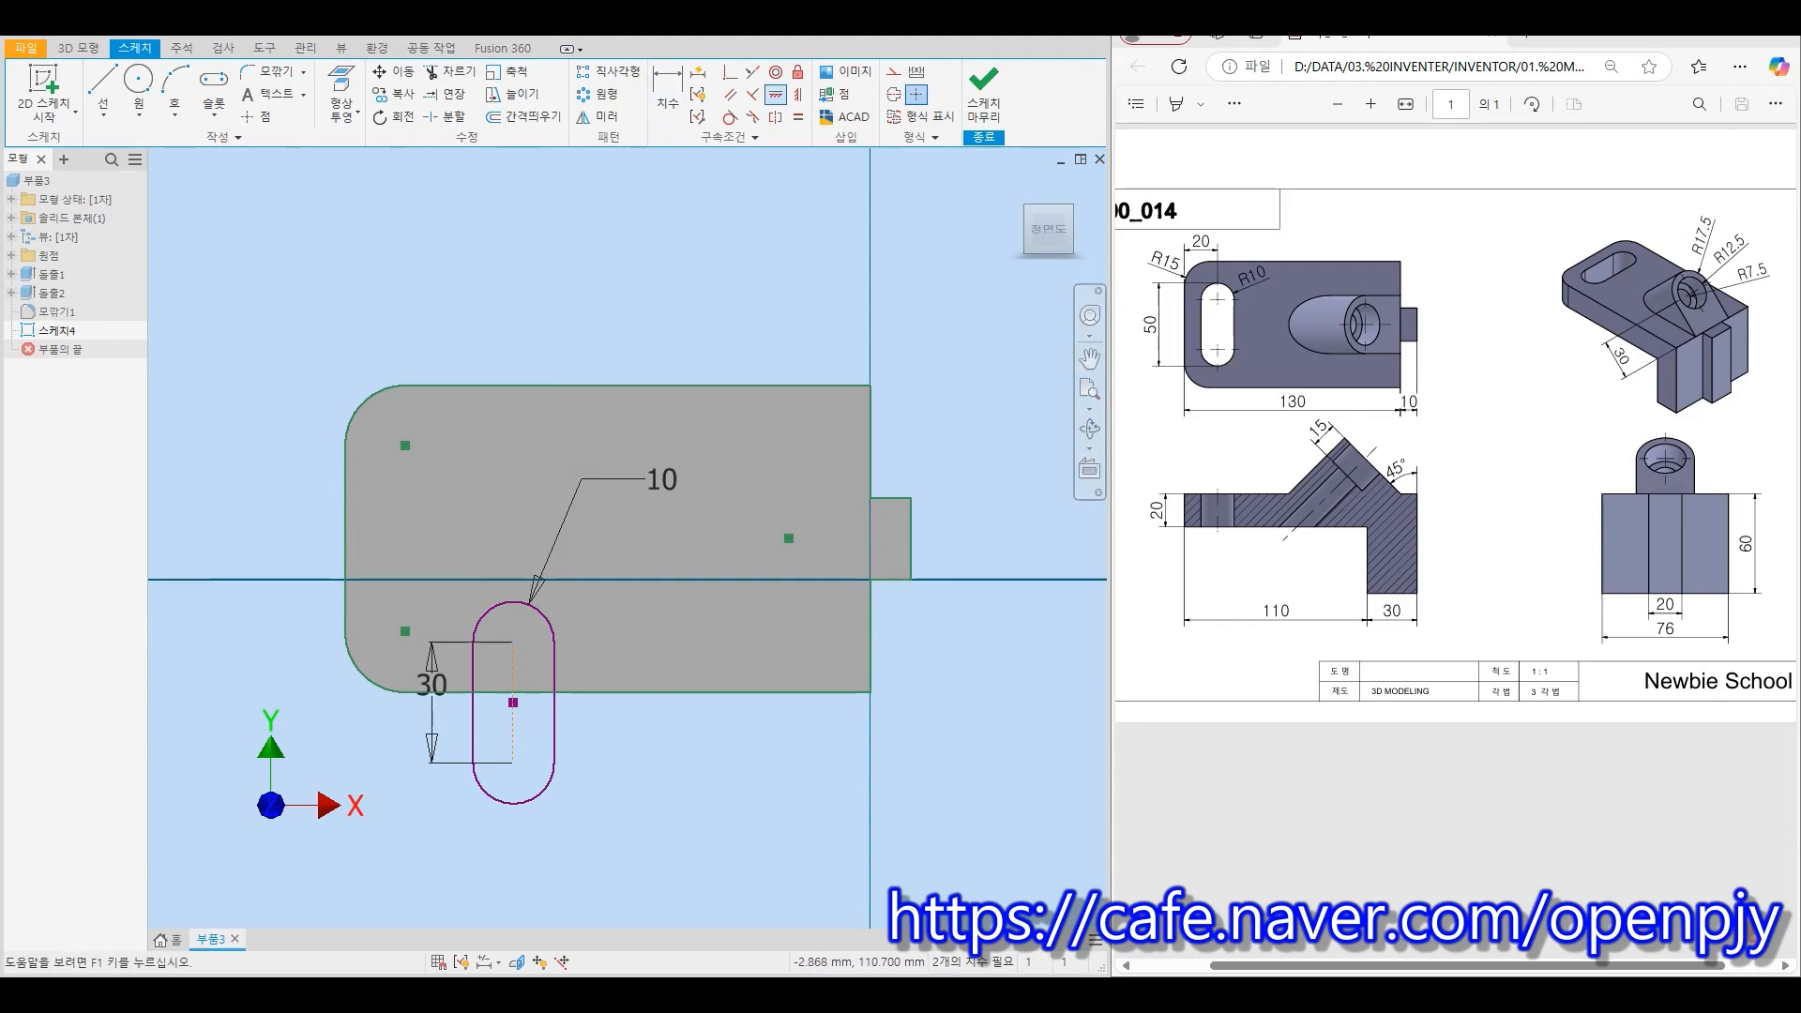
left_click(789, 538)
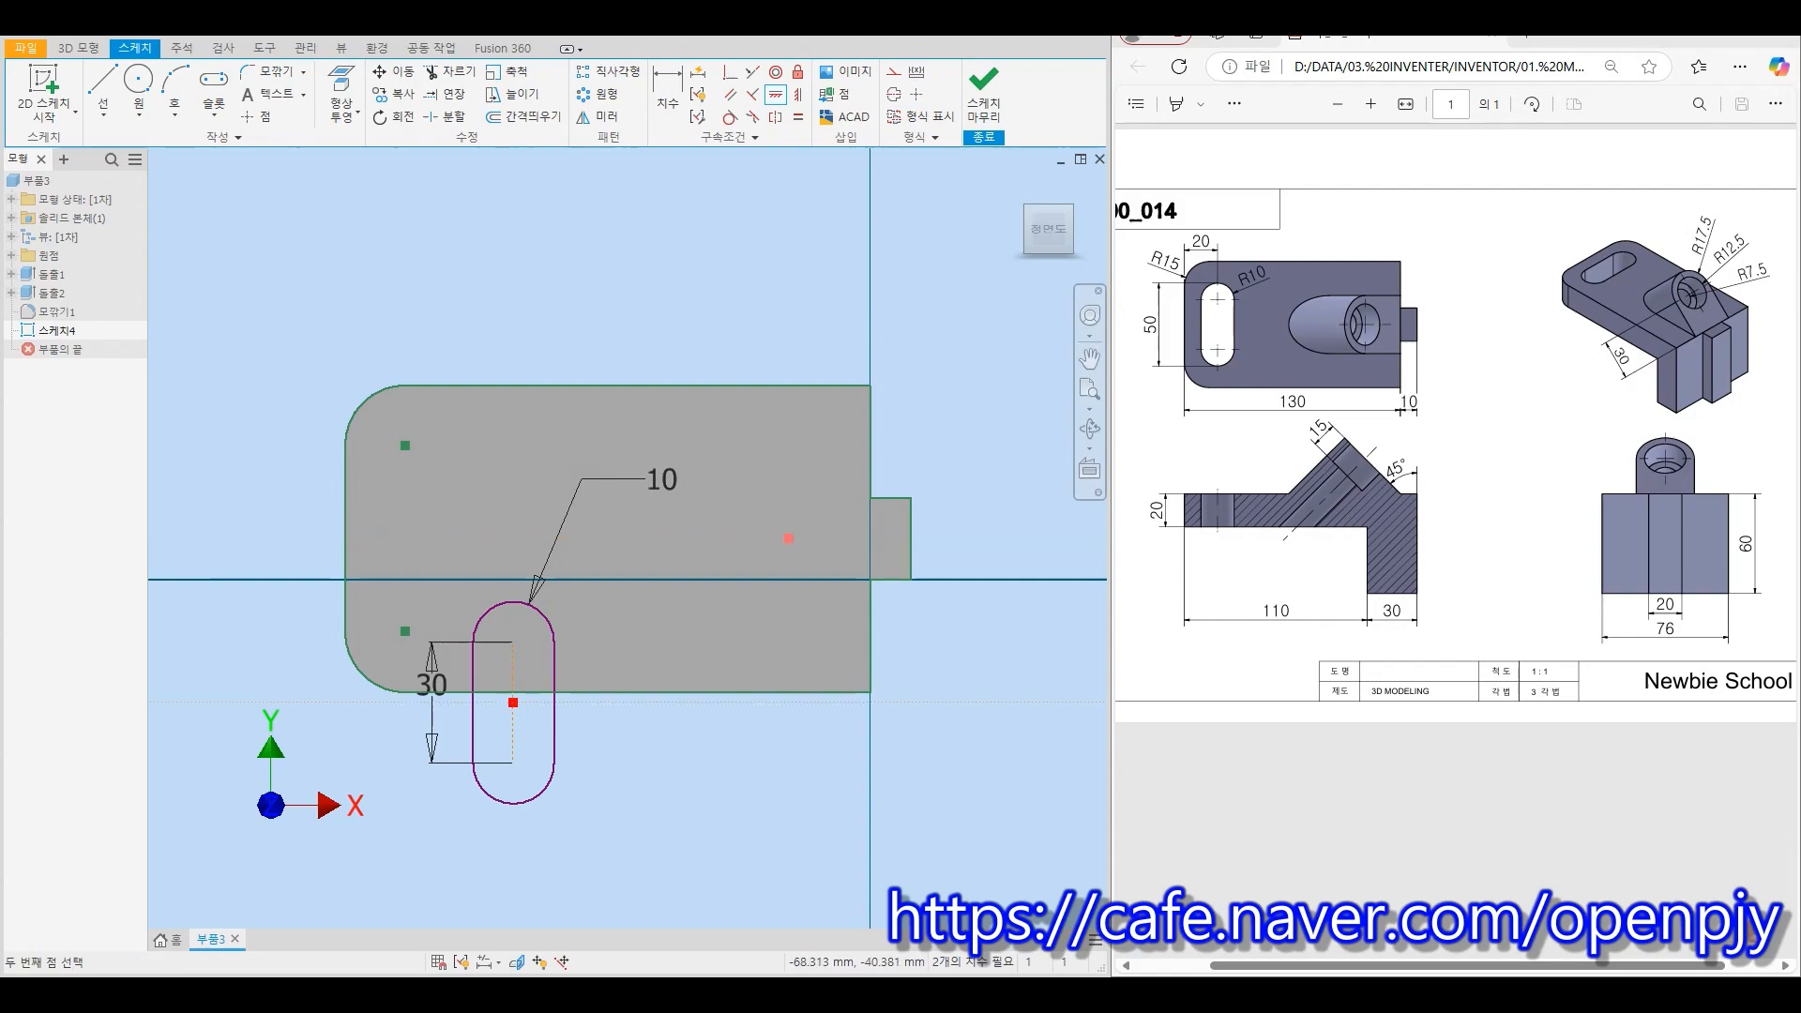
left_click(513, 702)
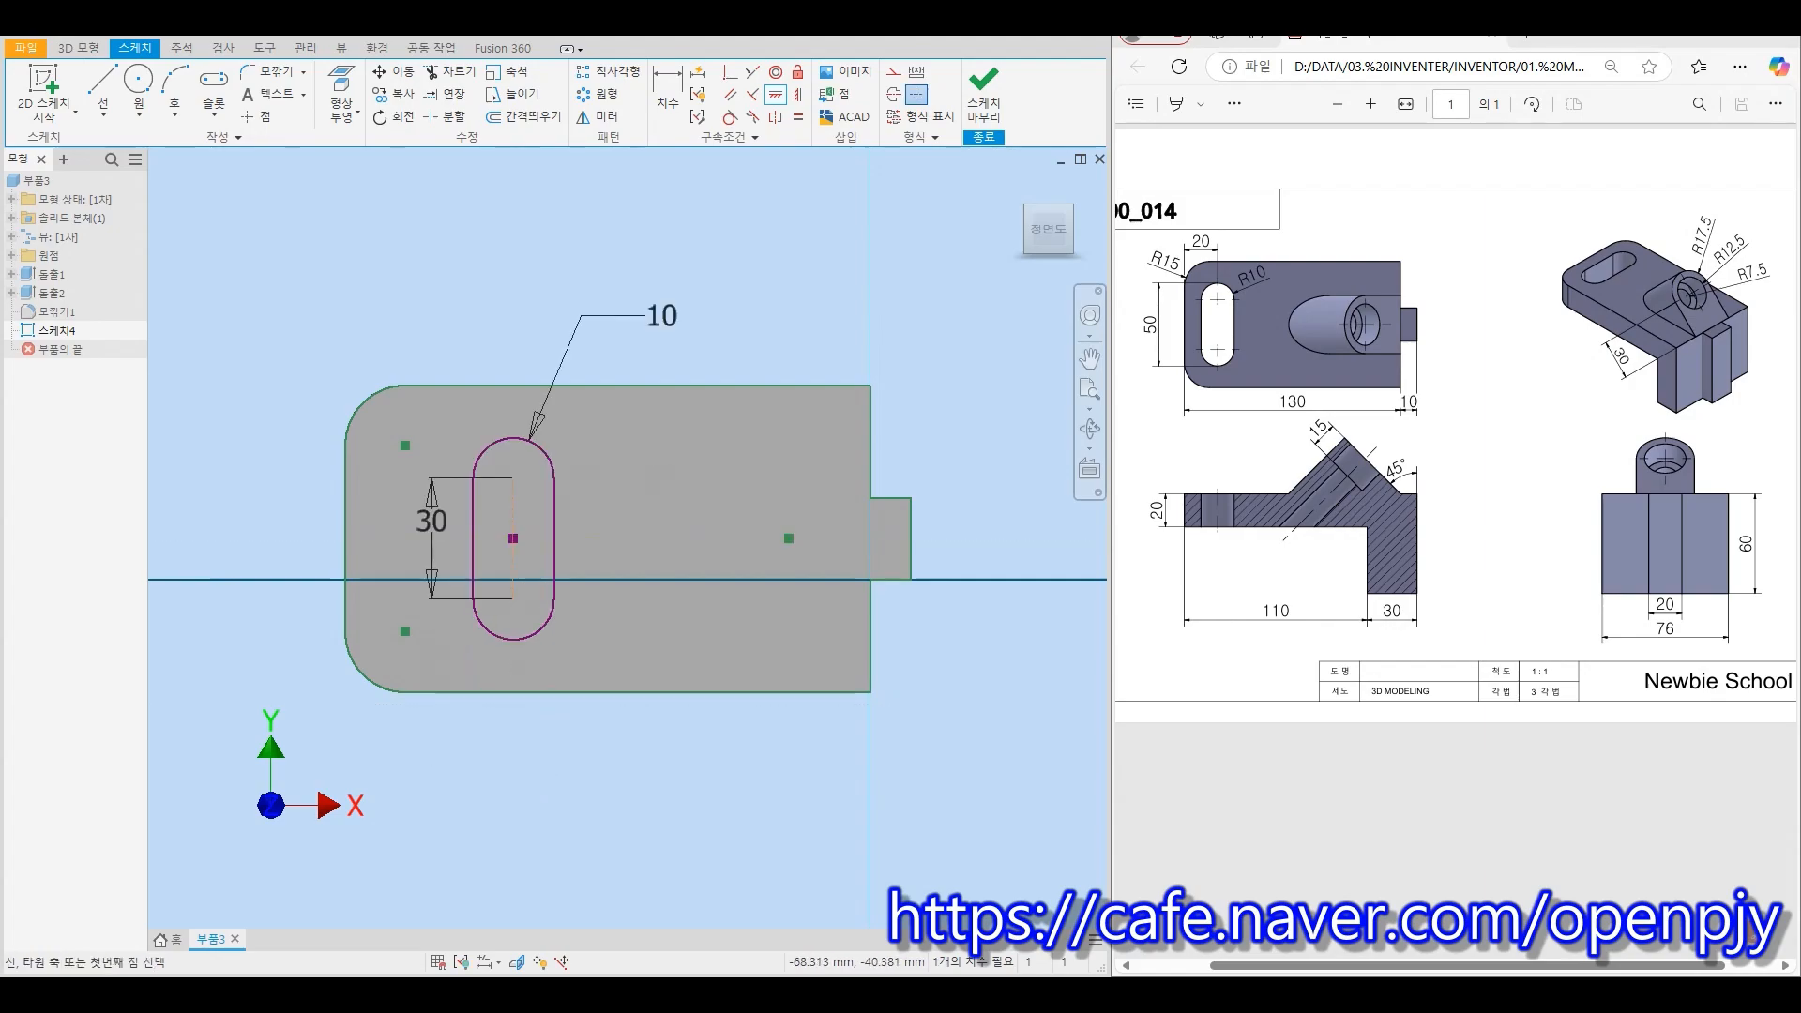
Dimension the slot's centreline 20 mm from the plate's straight end edge and finish the sketch
left_click(667, 94)
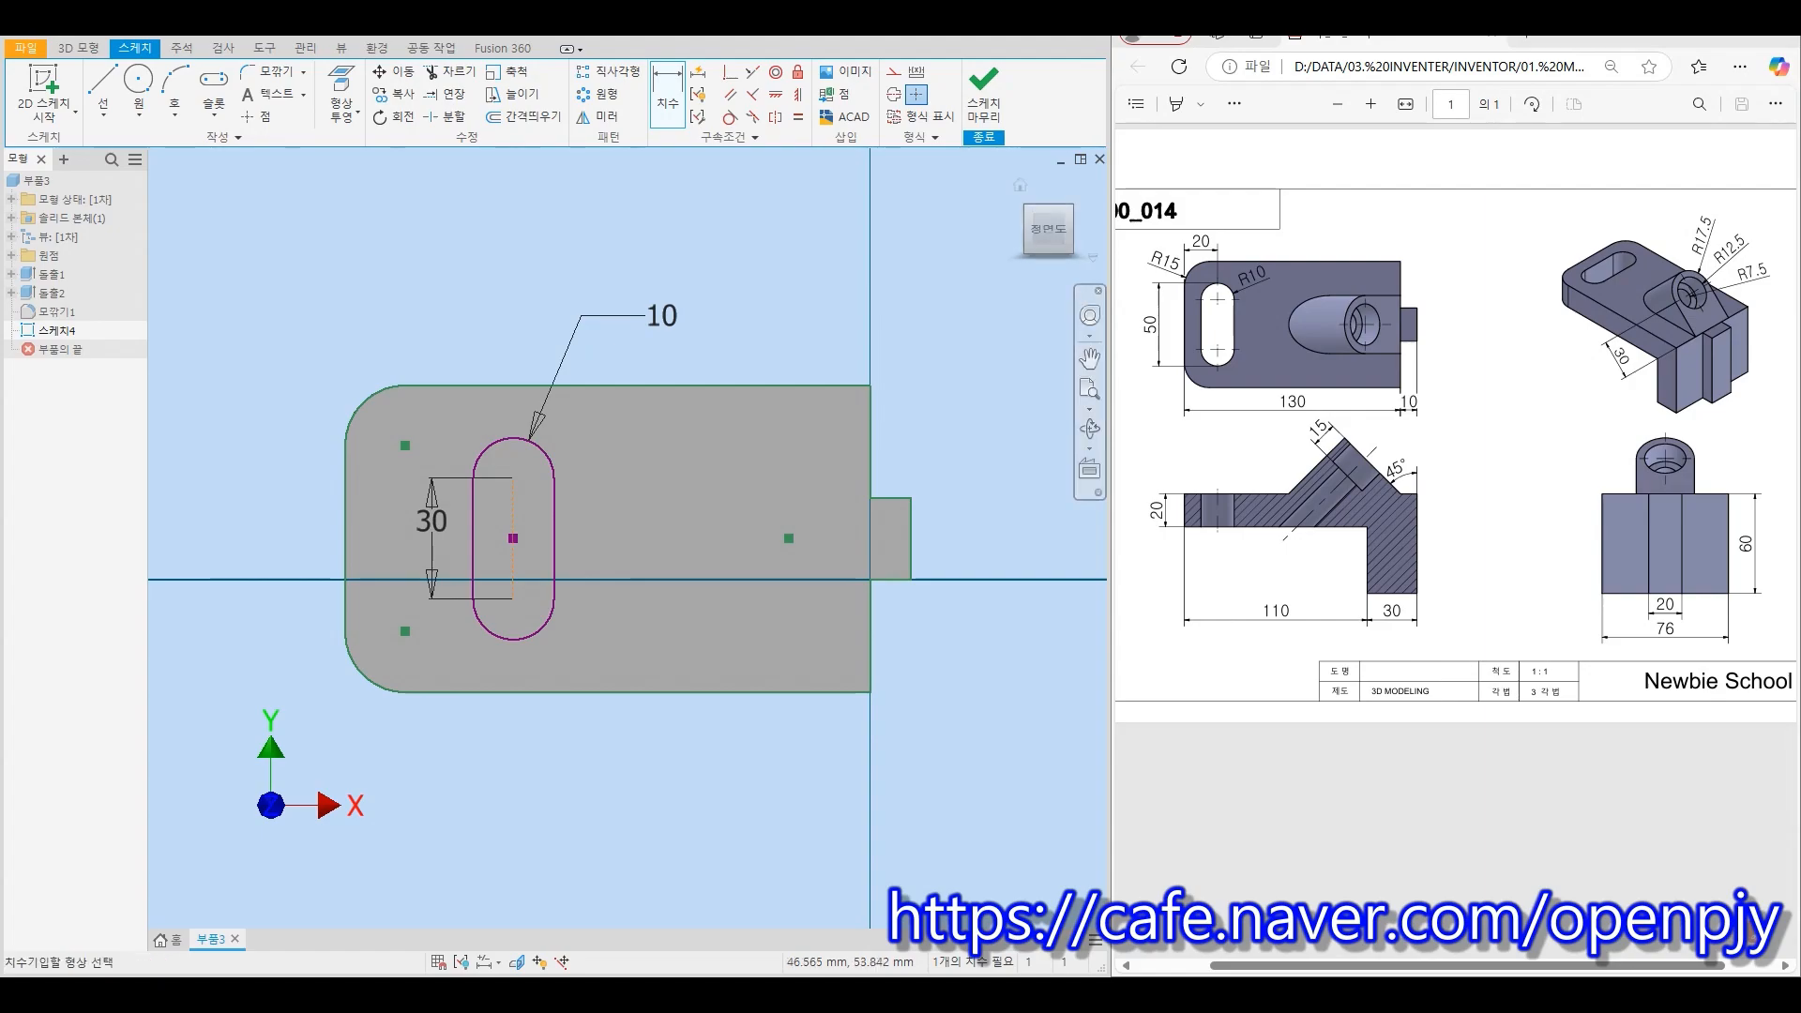
left_click(345, 539)
left_click(513, 539)
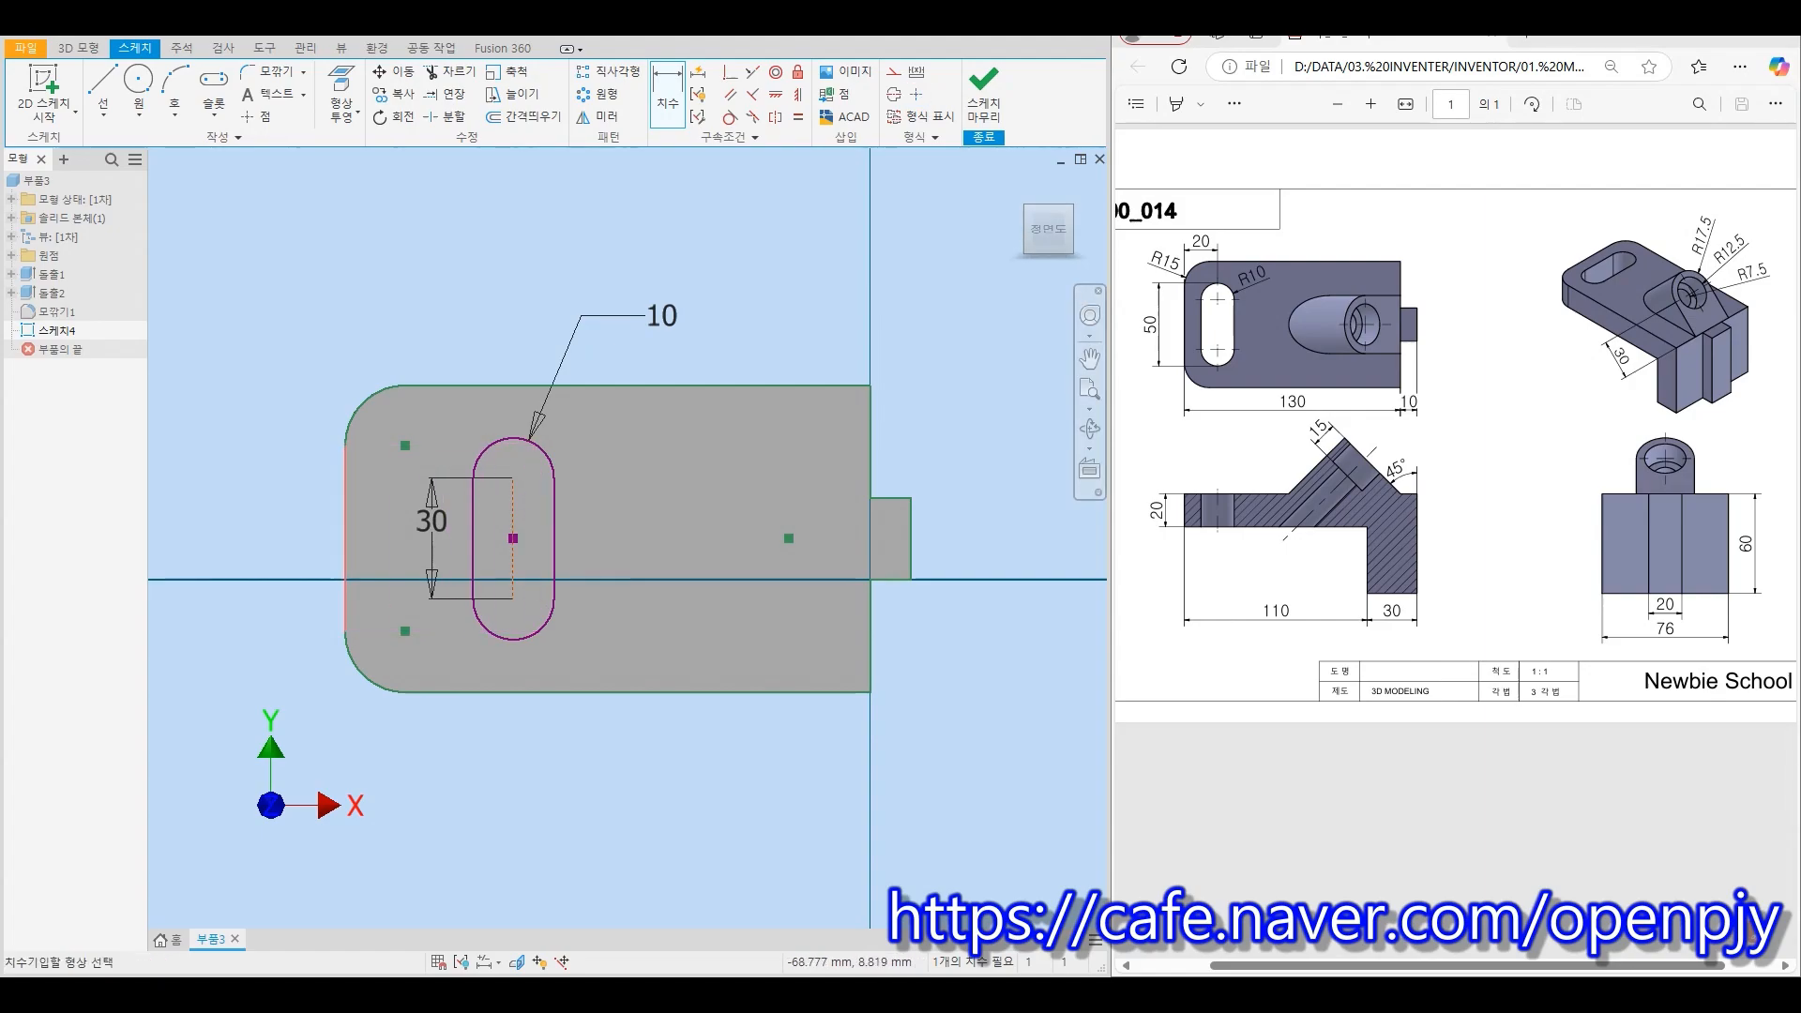
left_click(435, 344)
type("20")
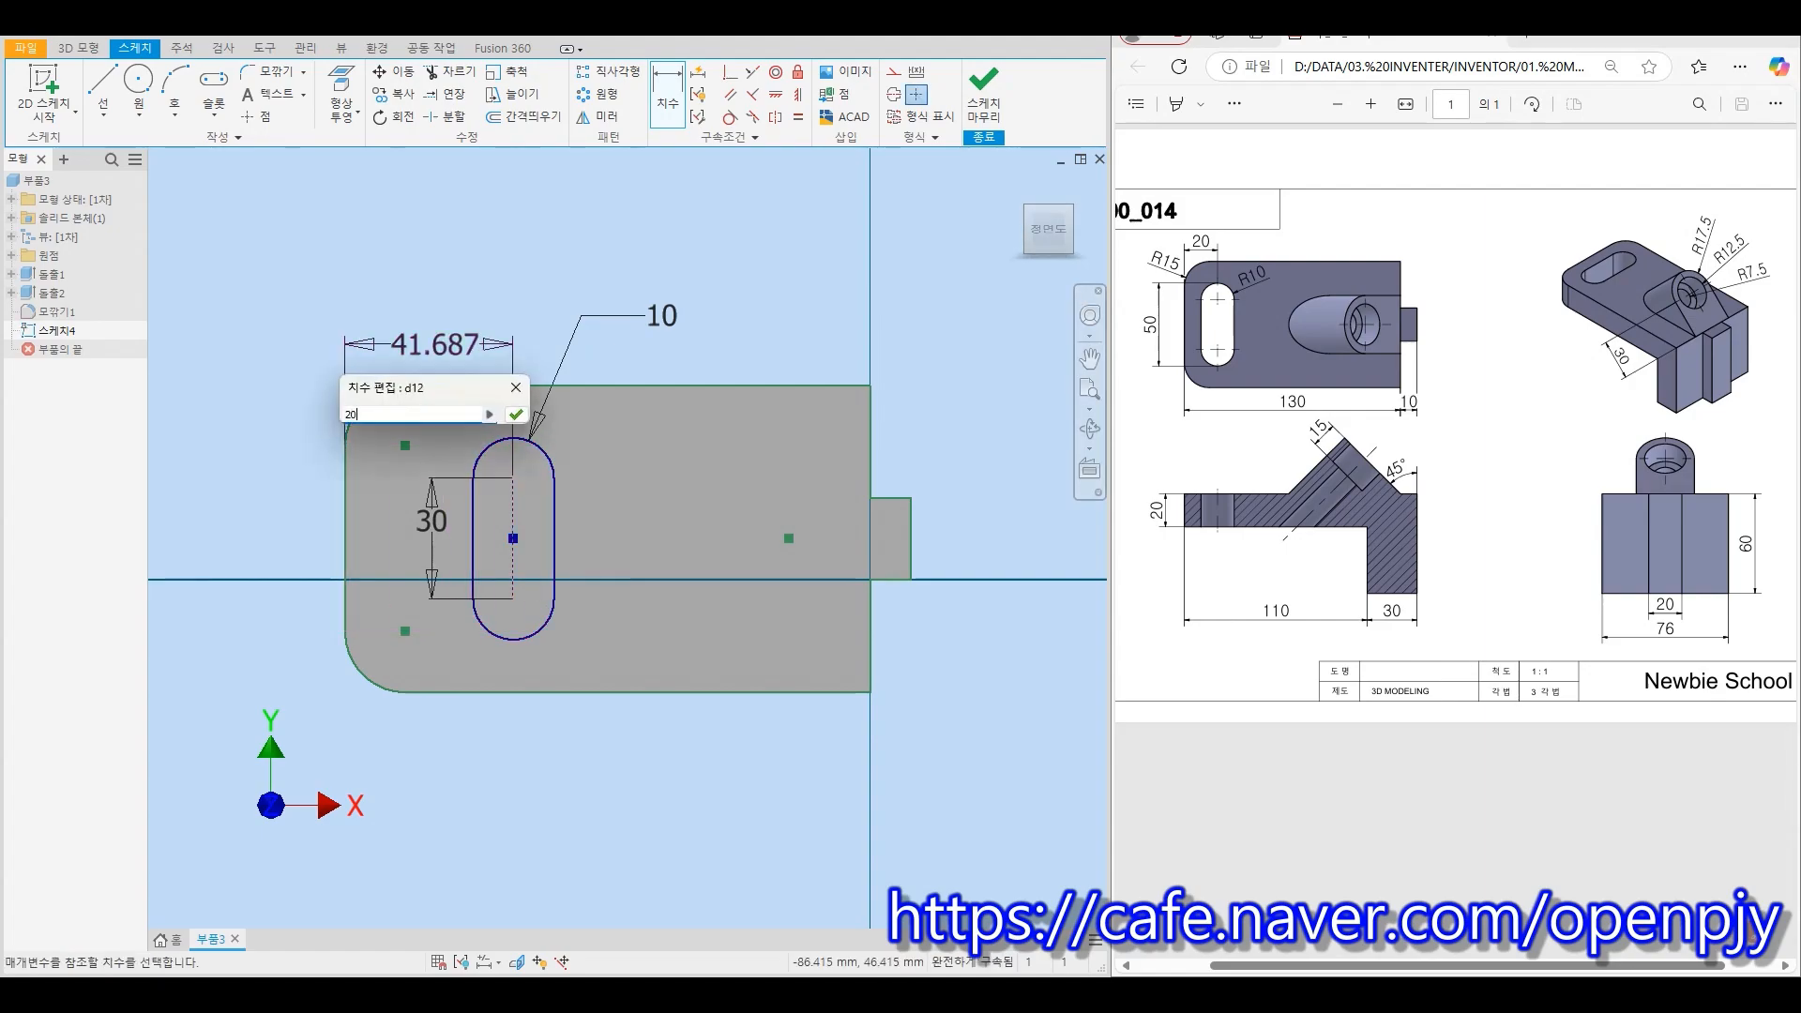
key("Return")
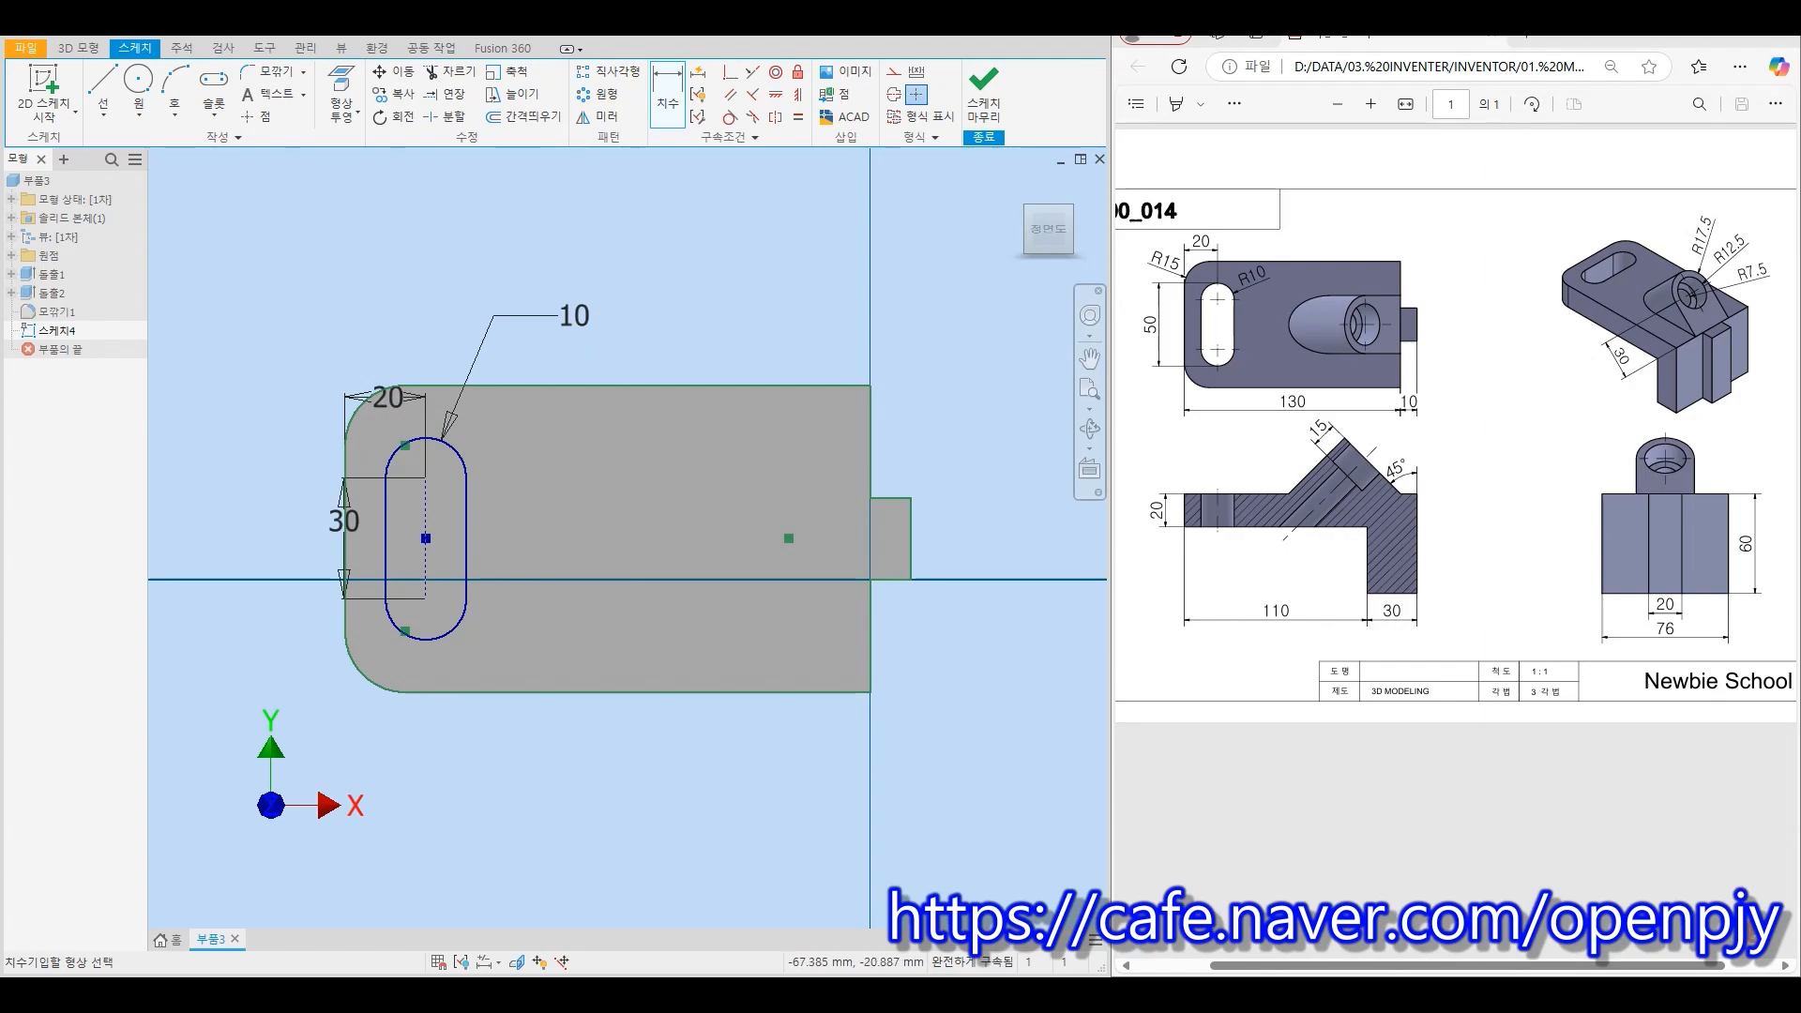
left_click(983, 94)
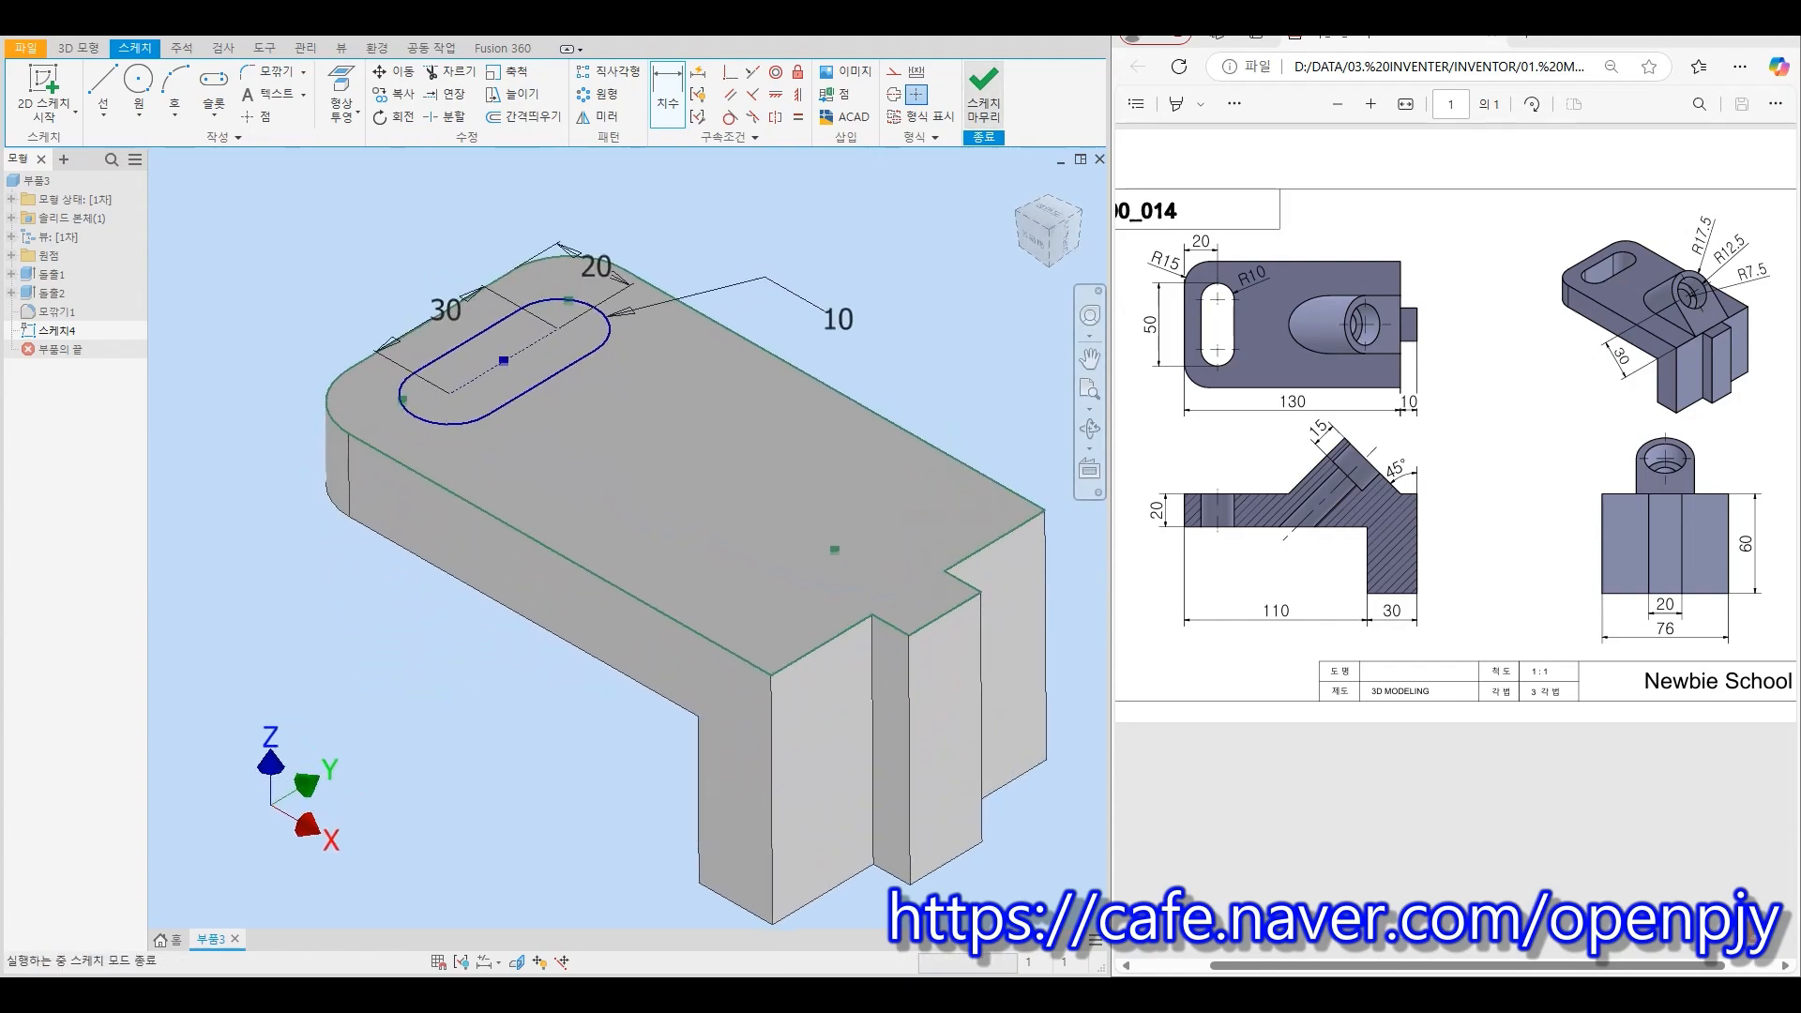
Extrude the slot profile as a cut through the whole plate
left_click(103, 89)
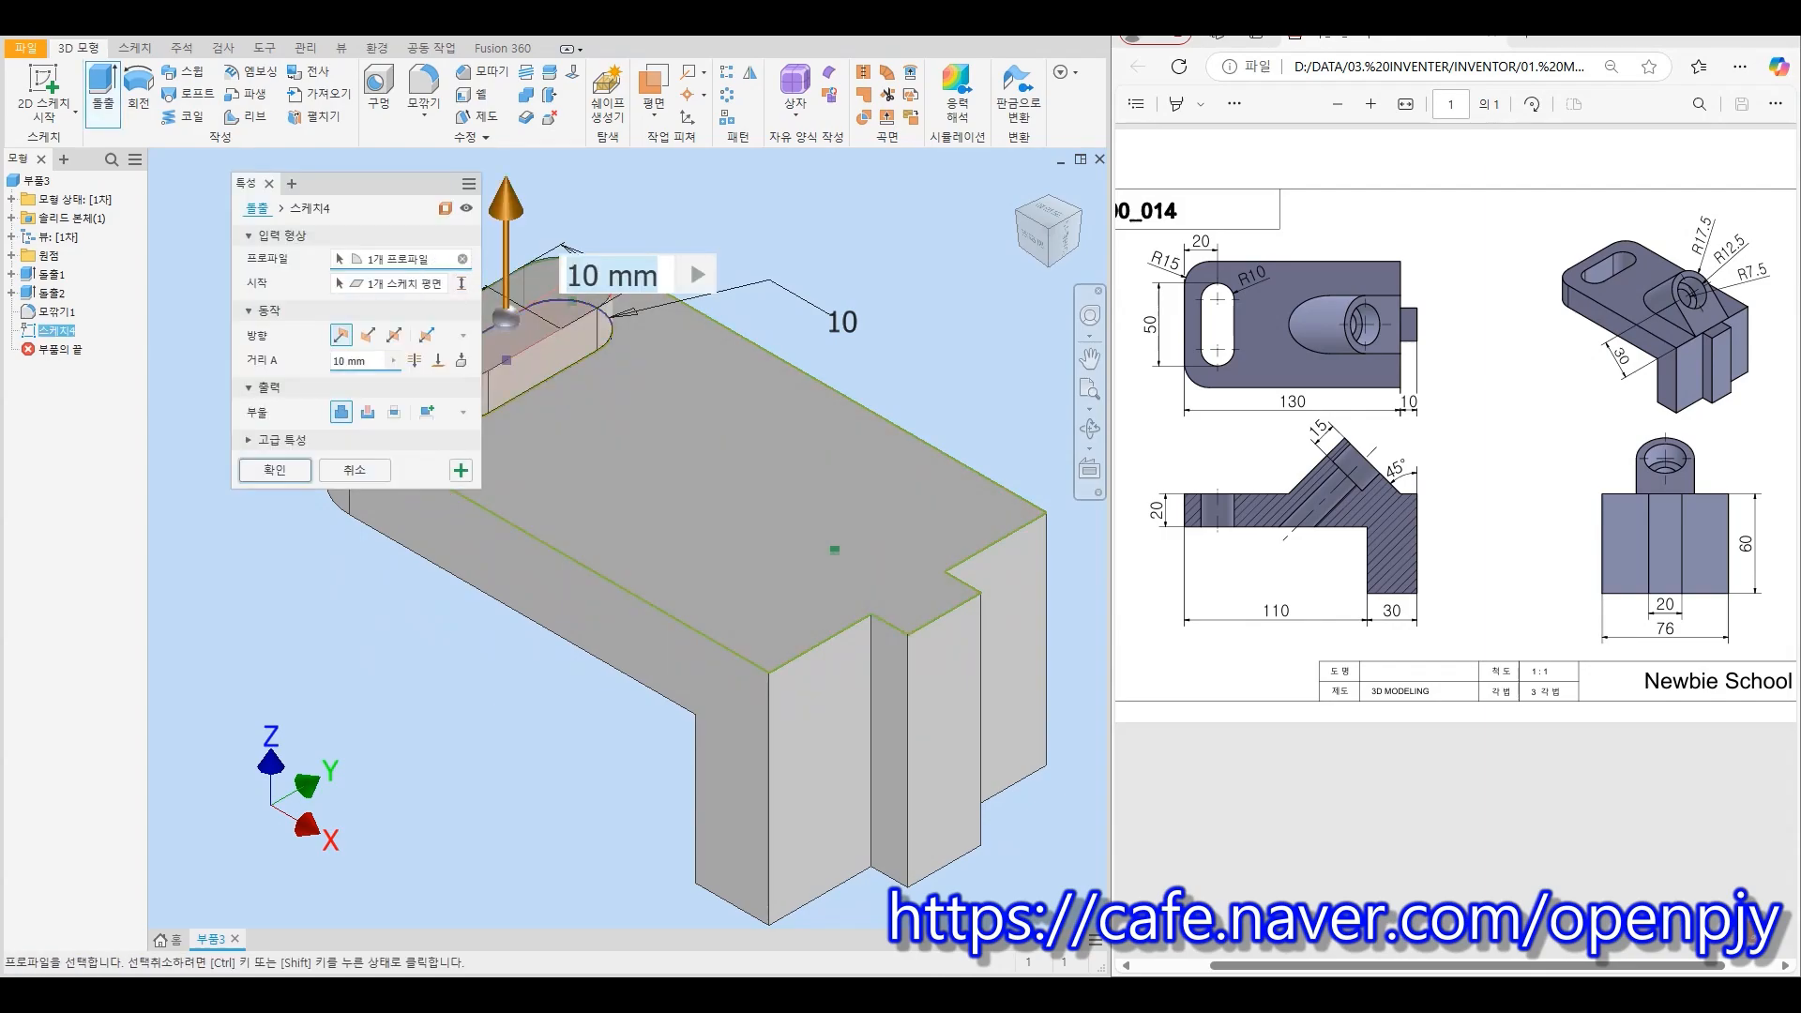
middle_click_drag(657, 487, 800, 535)
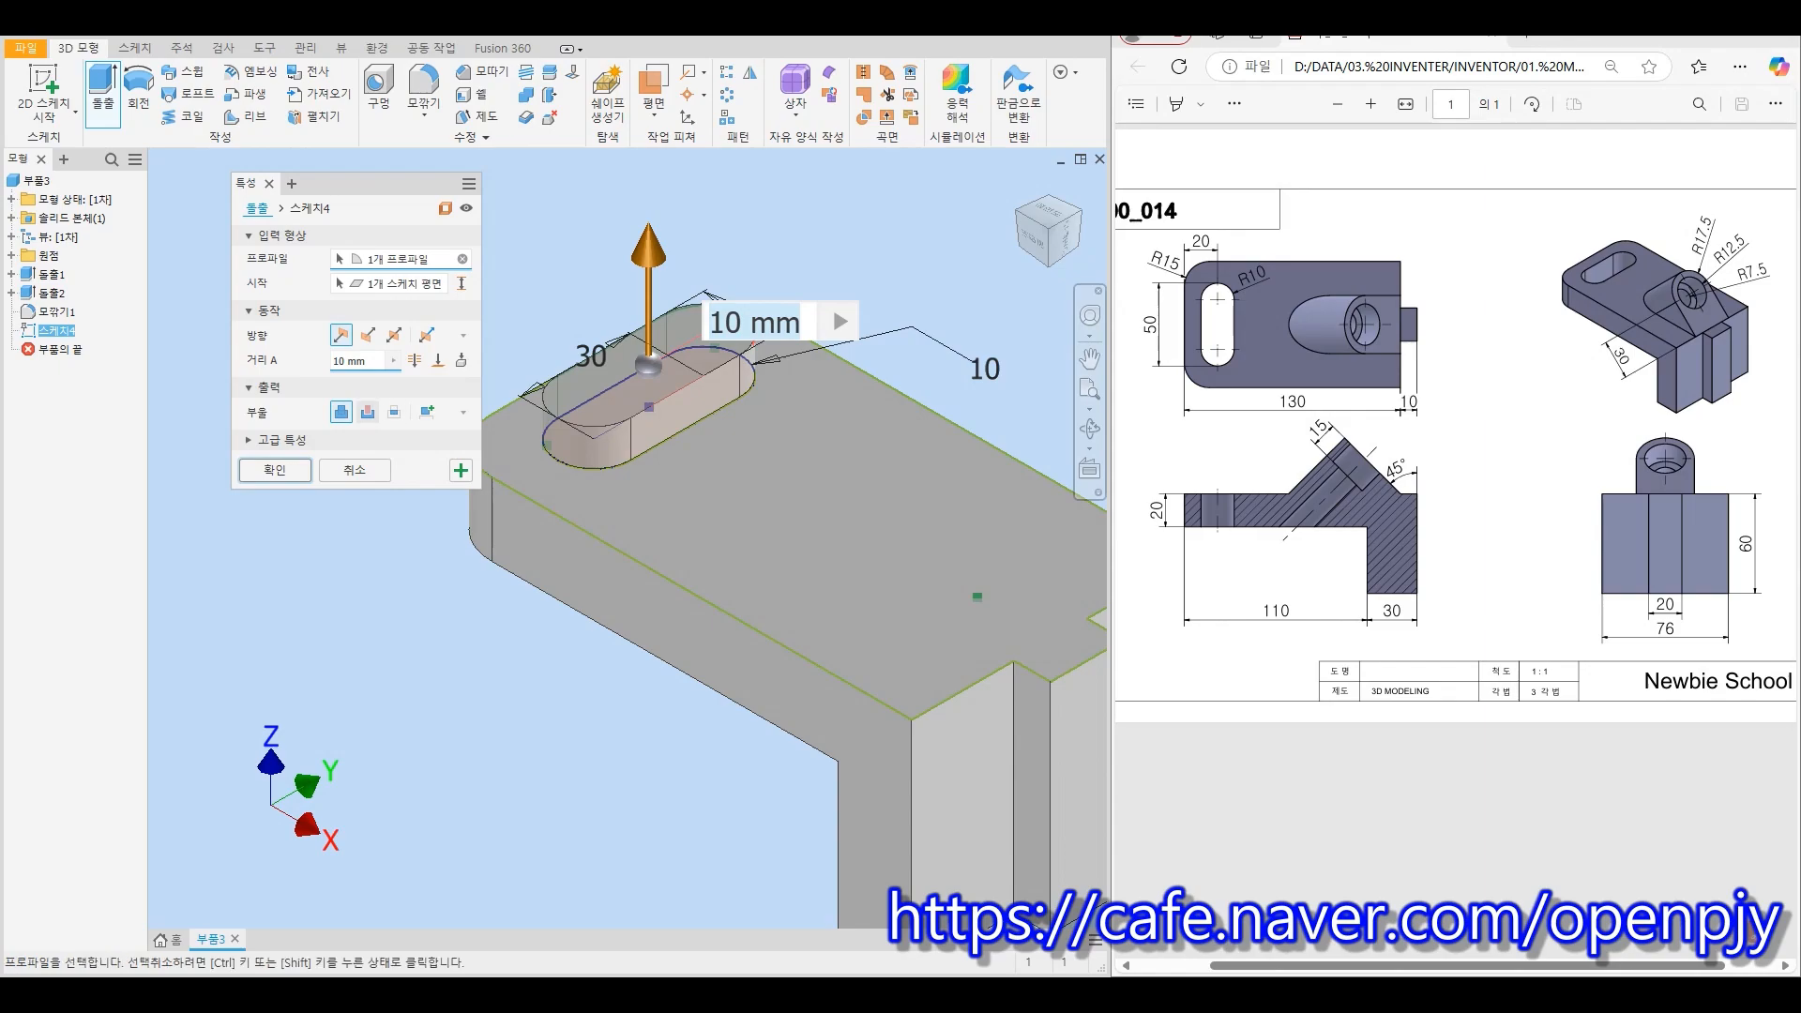
left_click(368, 411)
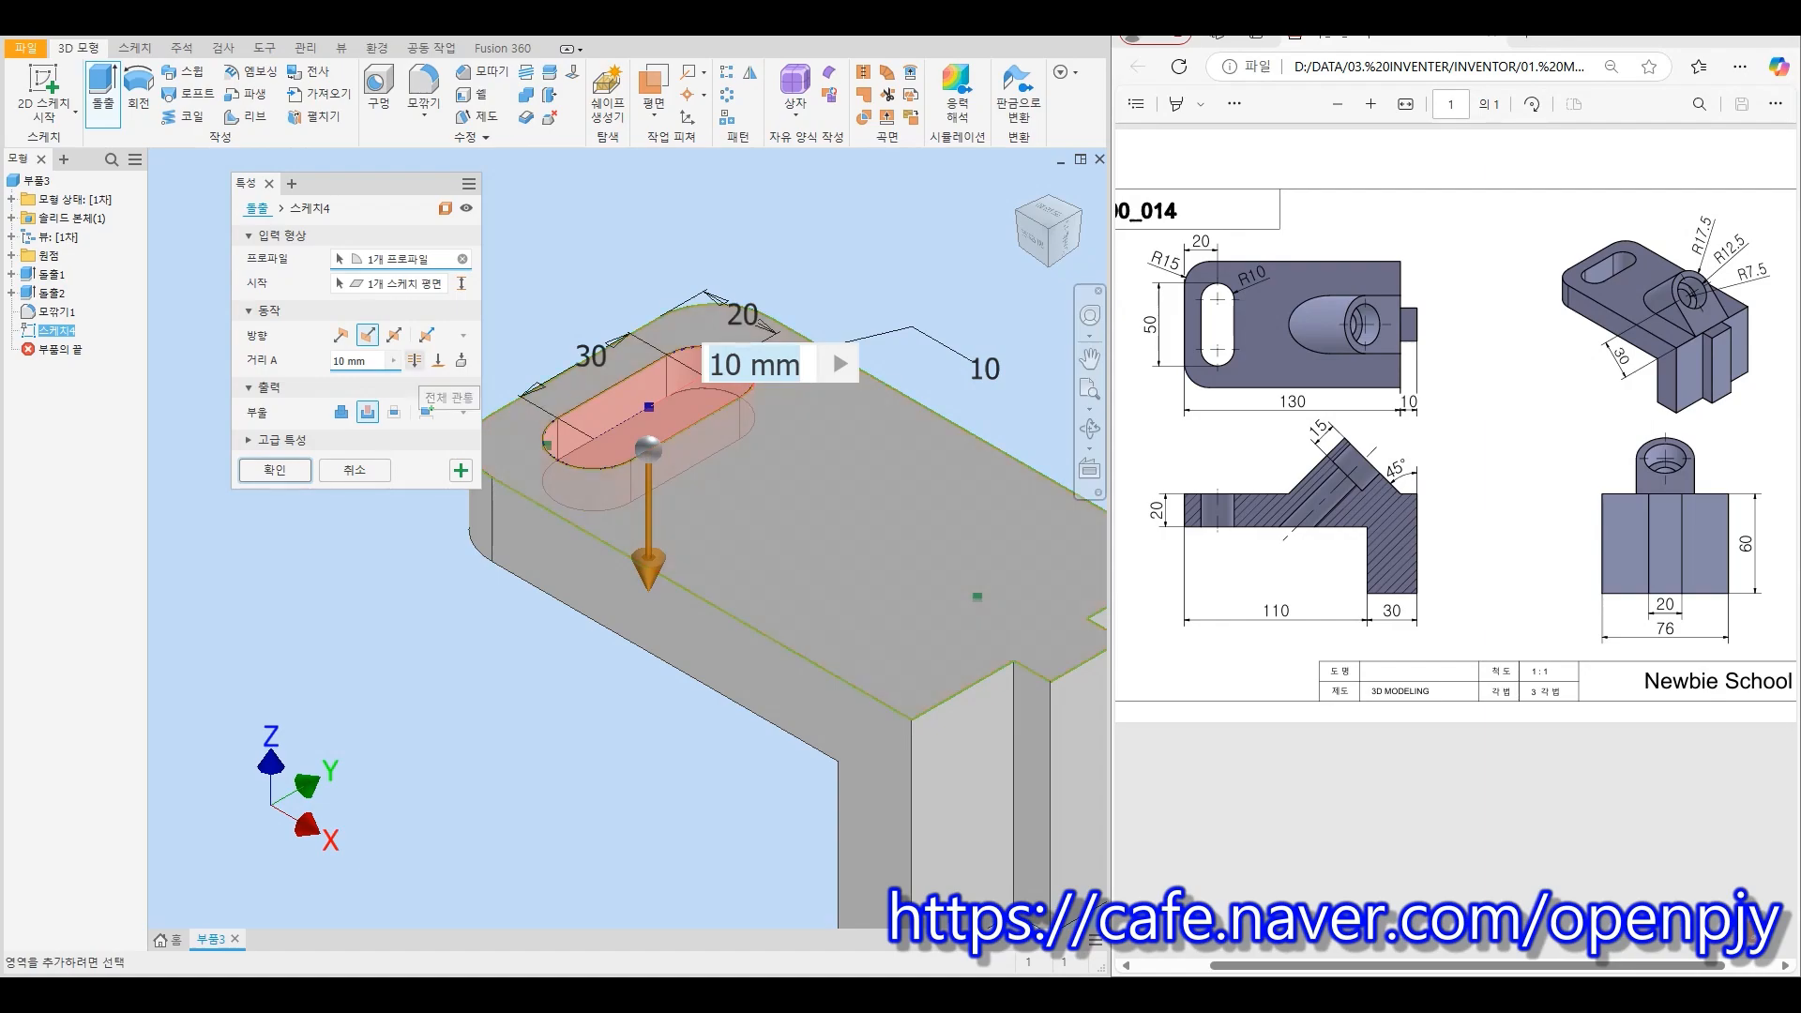
left_click(415, 360)
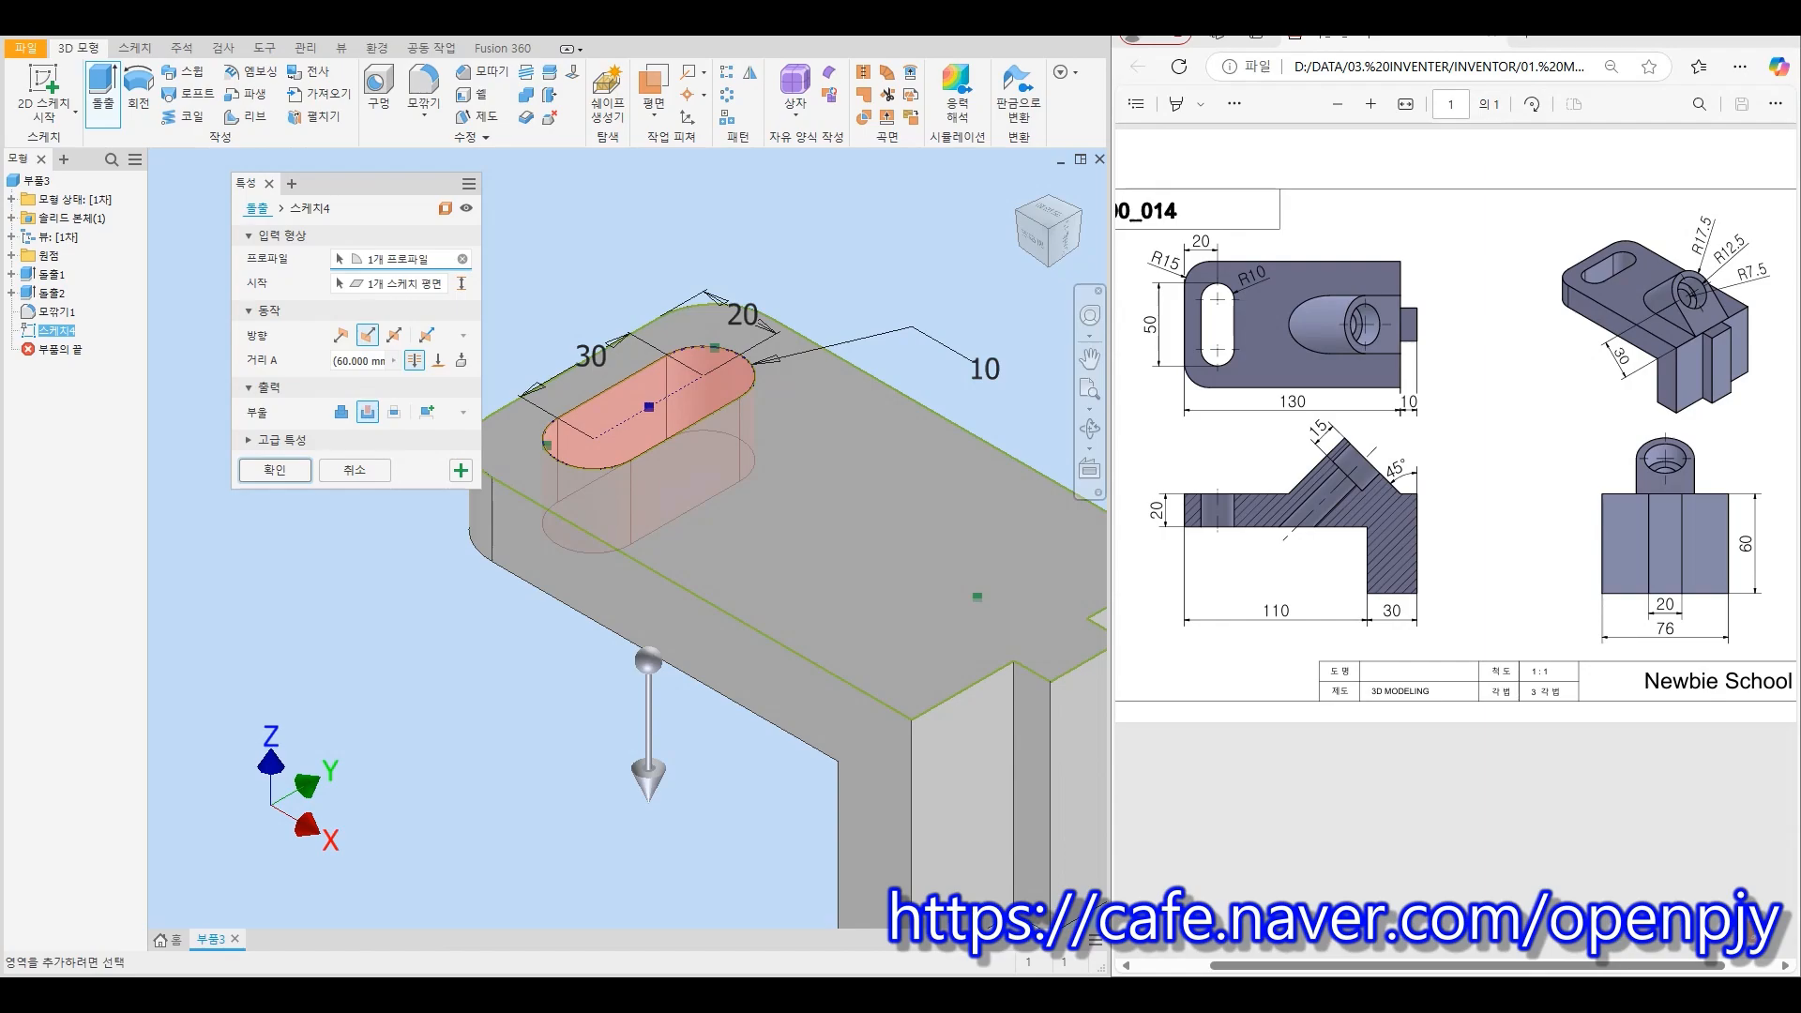
left_click(274, 469)
middle_click_drag(831, 639, 877, 633, "shift")
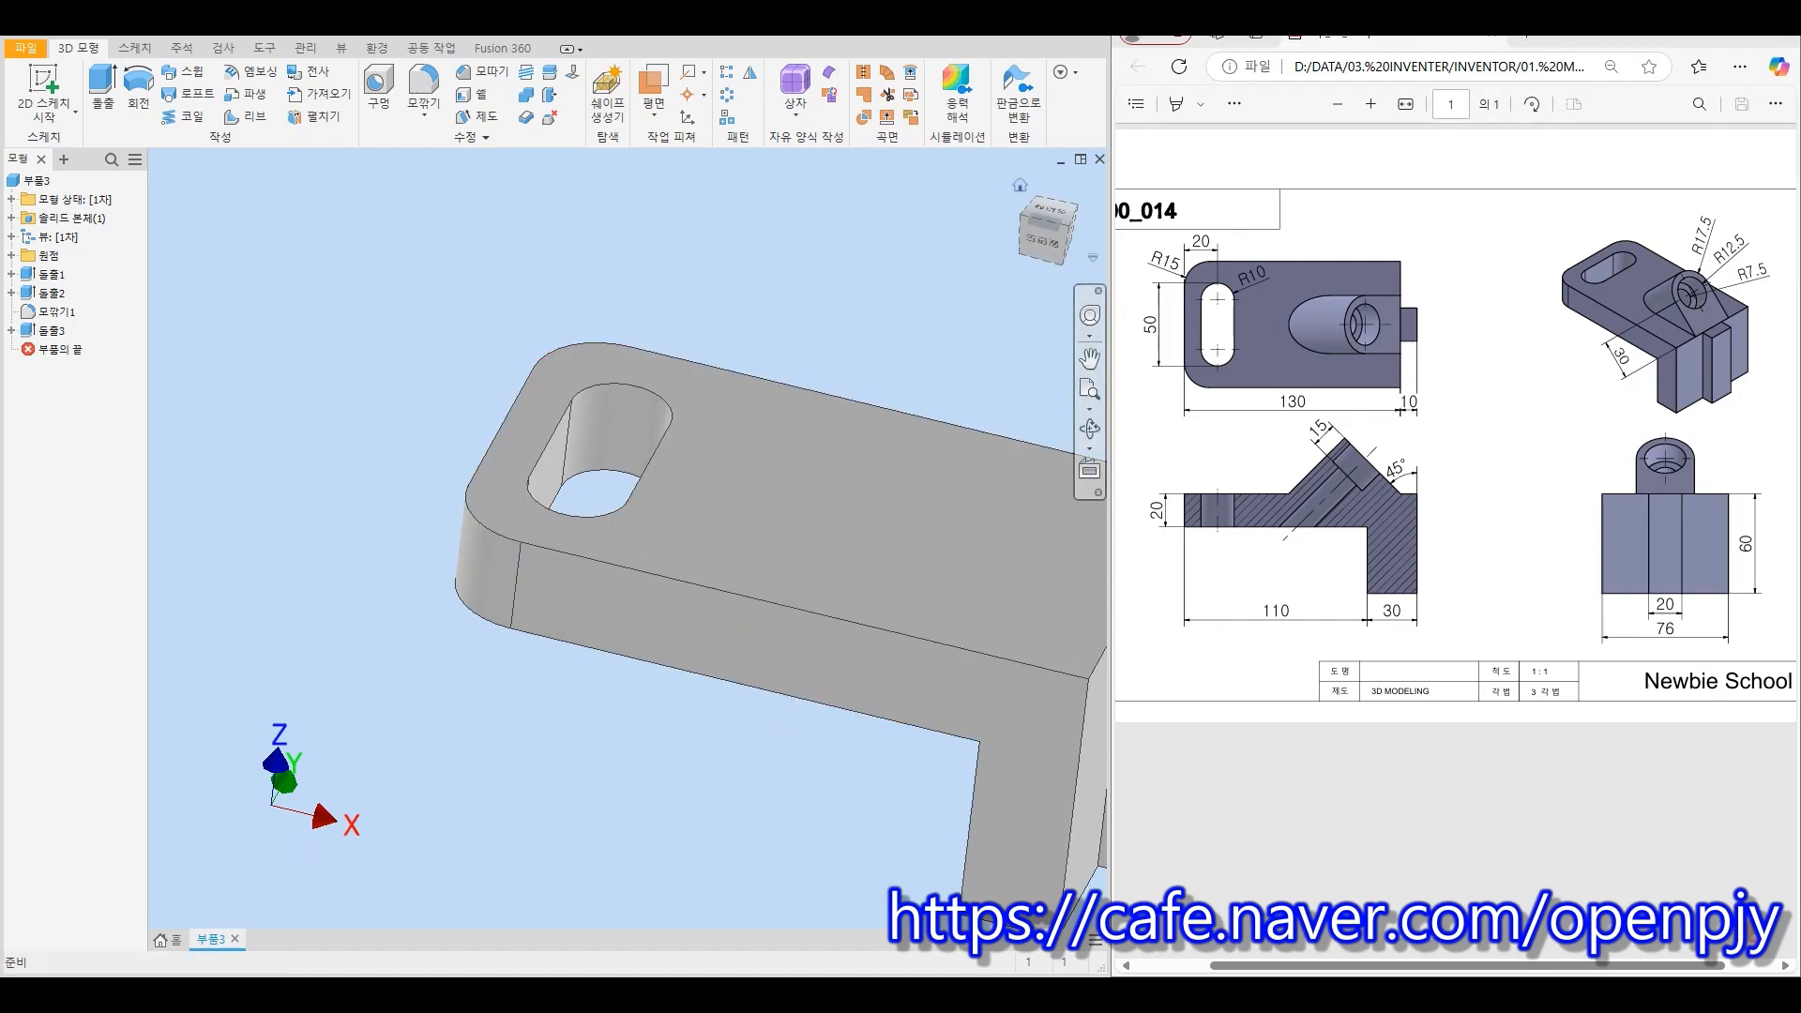
Create a work plane through the top face's edge at the rib end, angled 45° to the top face
left_click(1019, 185)
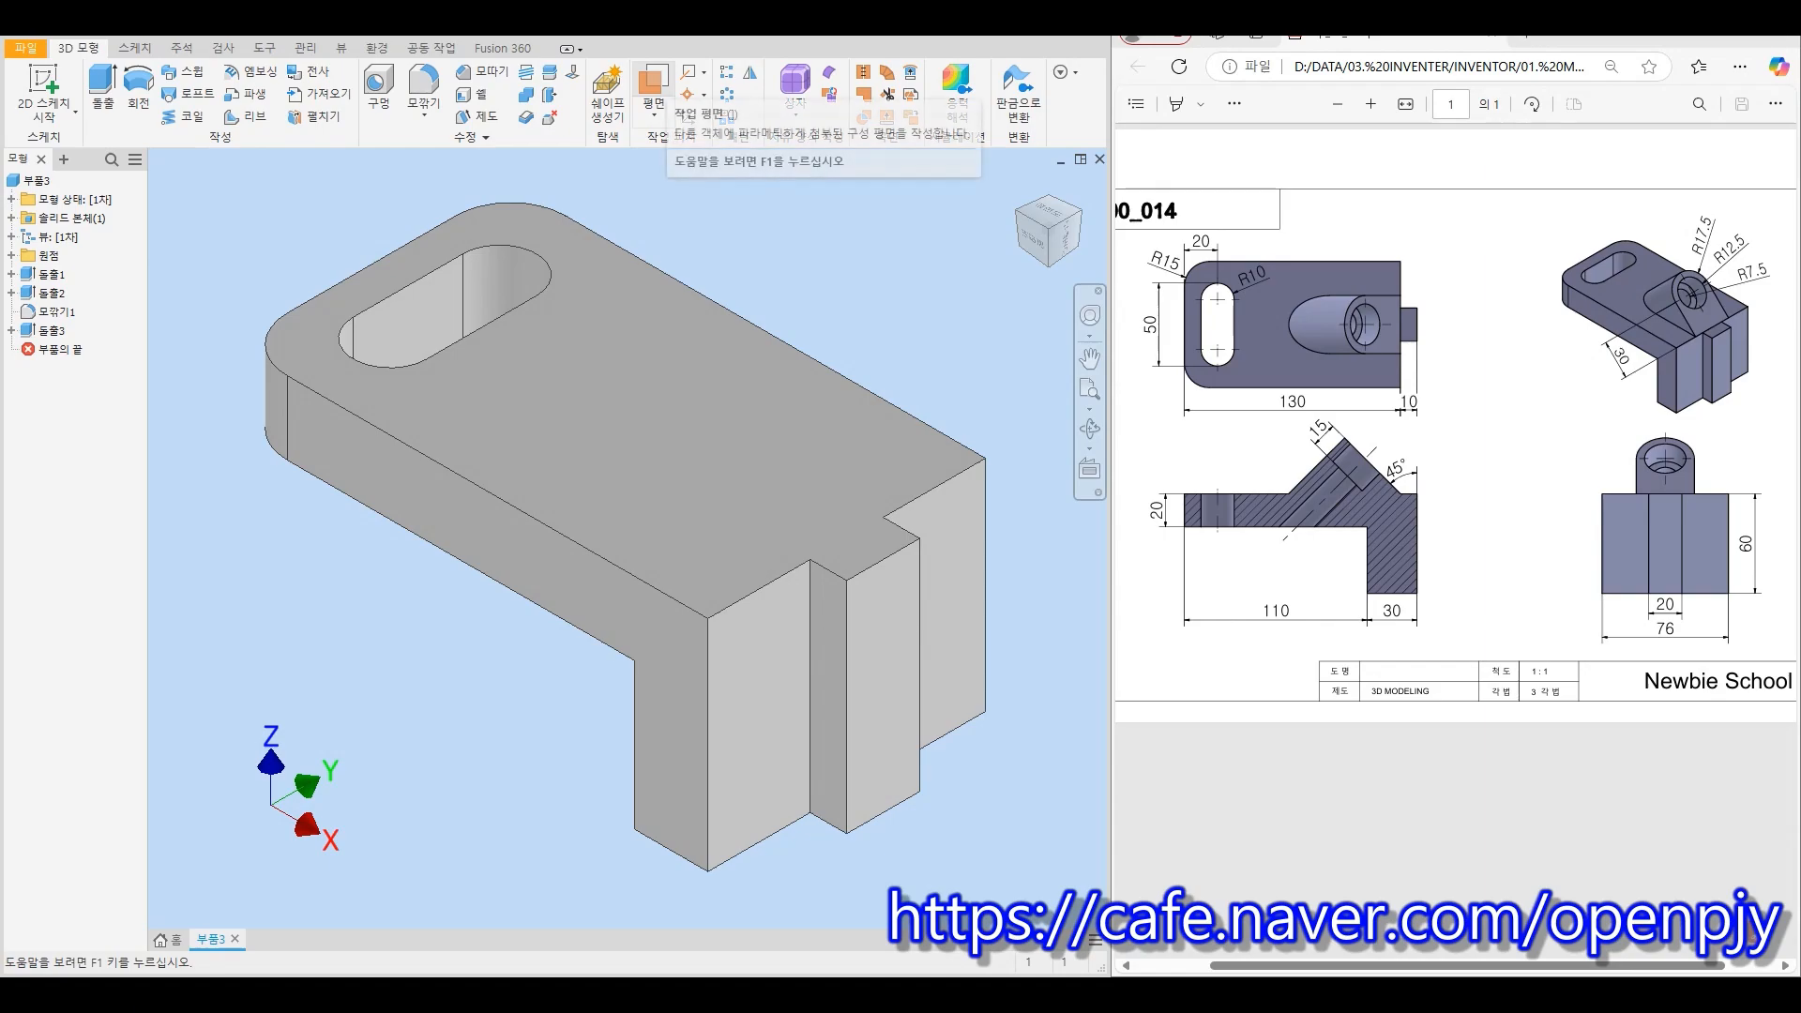
left_click(654, 84)
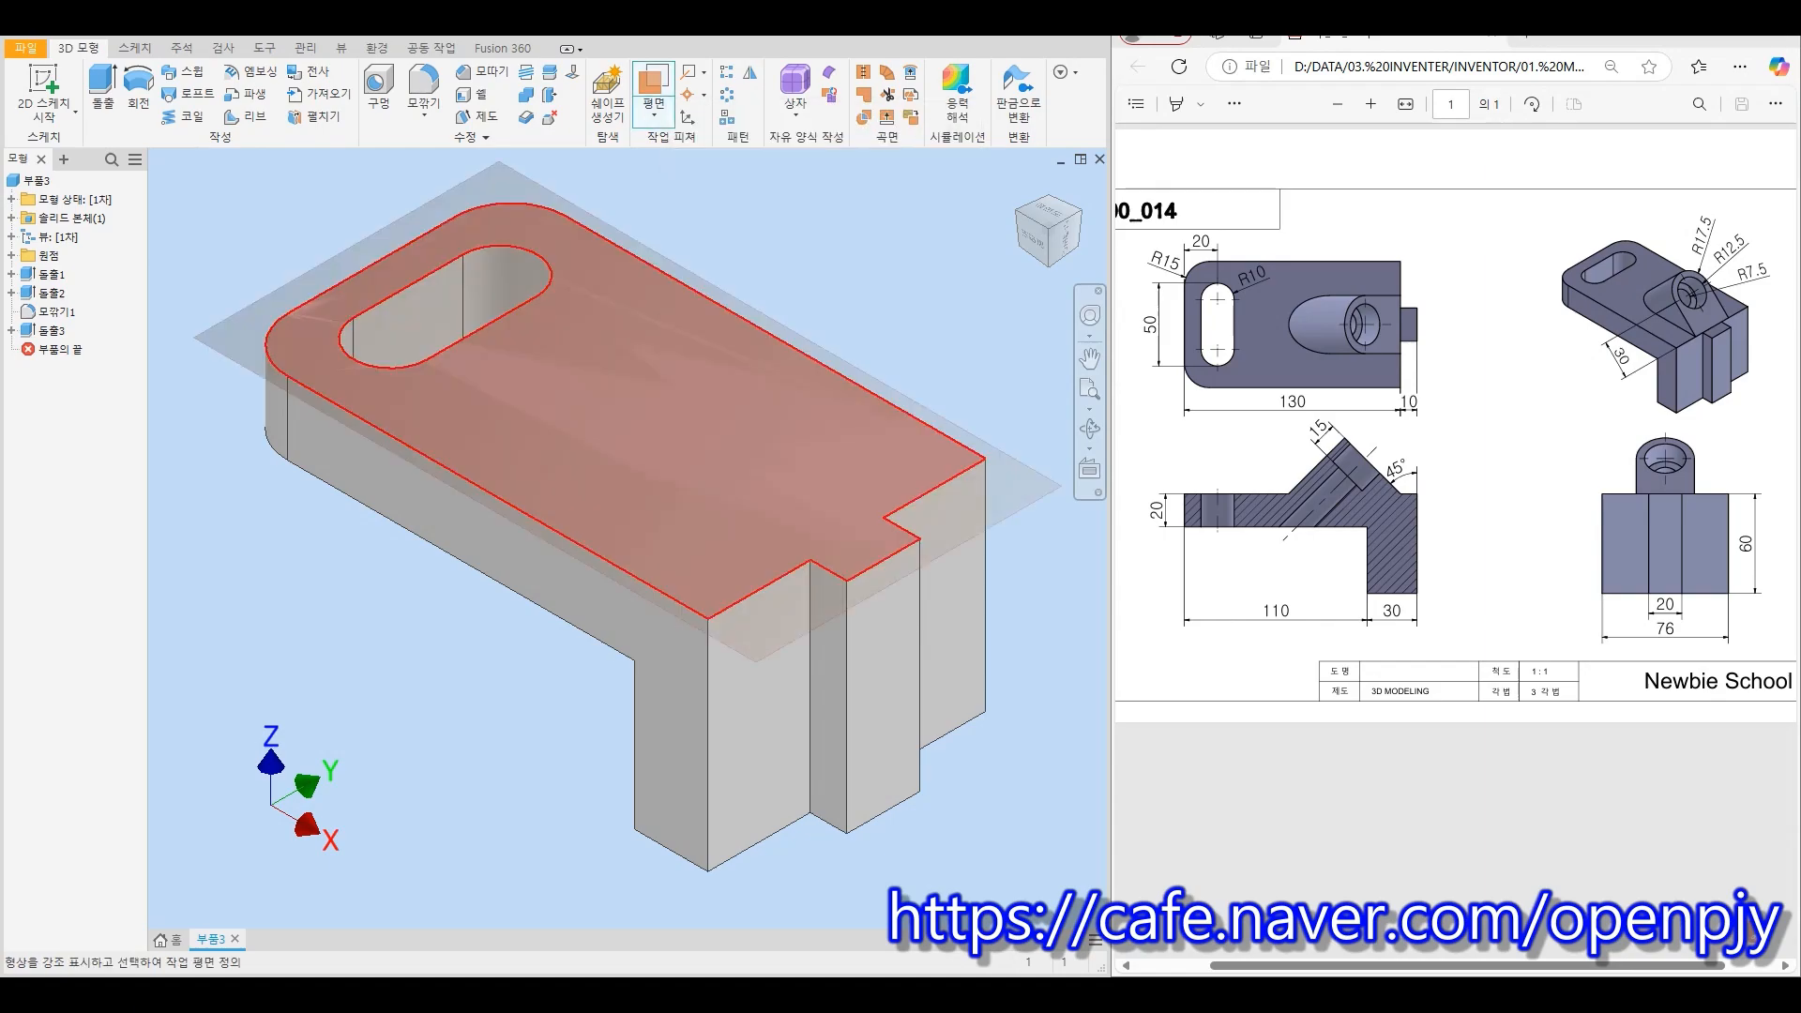
left_click(626, 413)
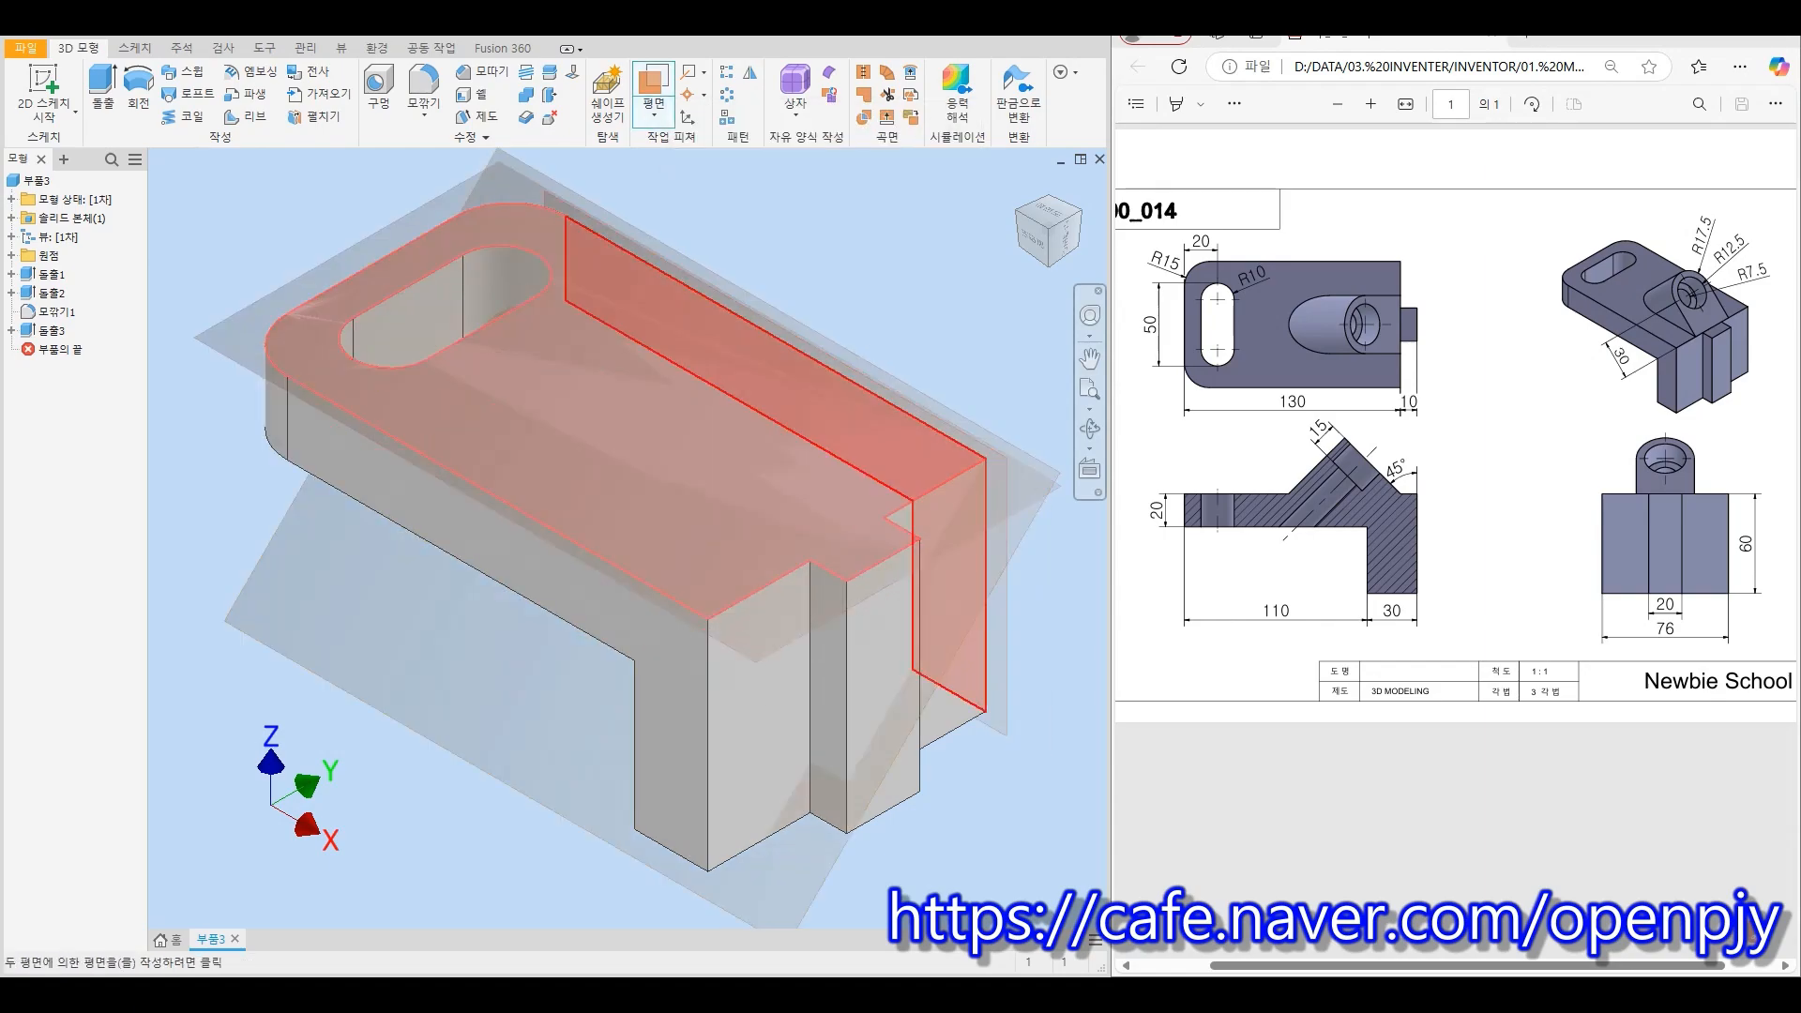
left_click(957, 475)
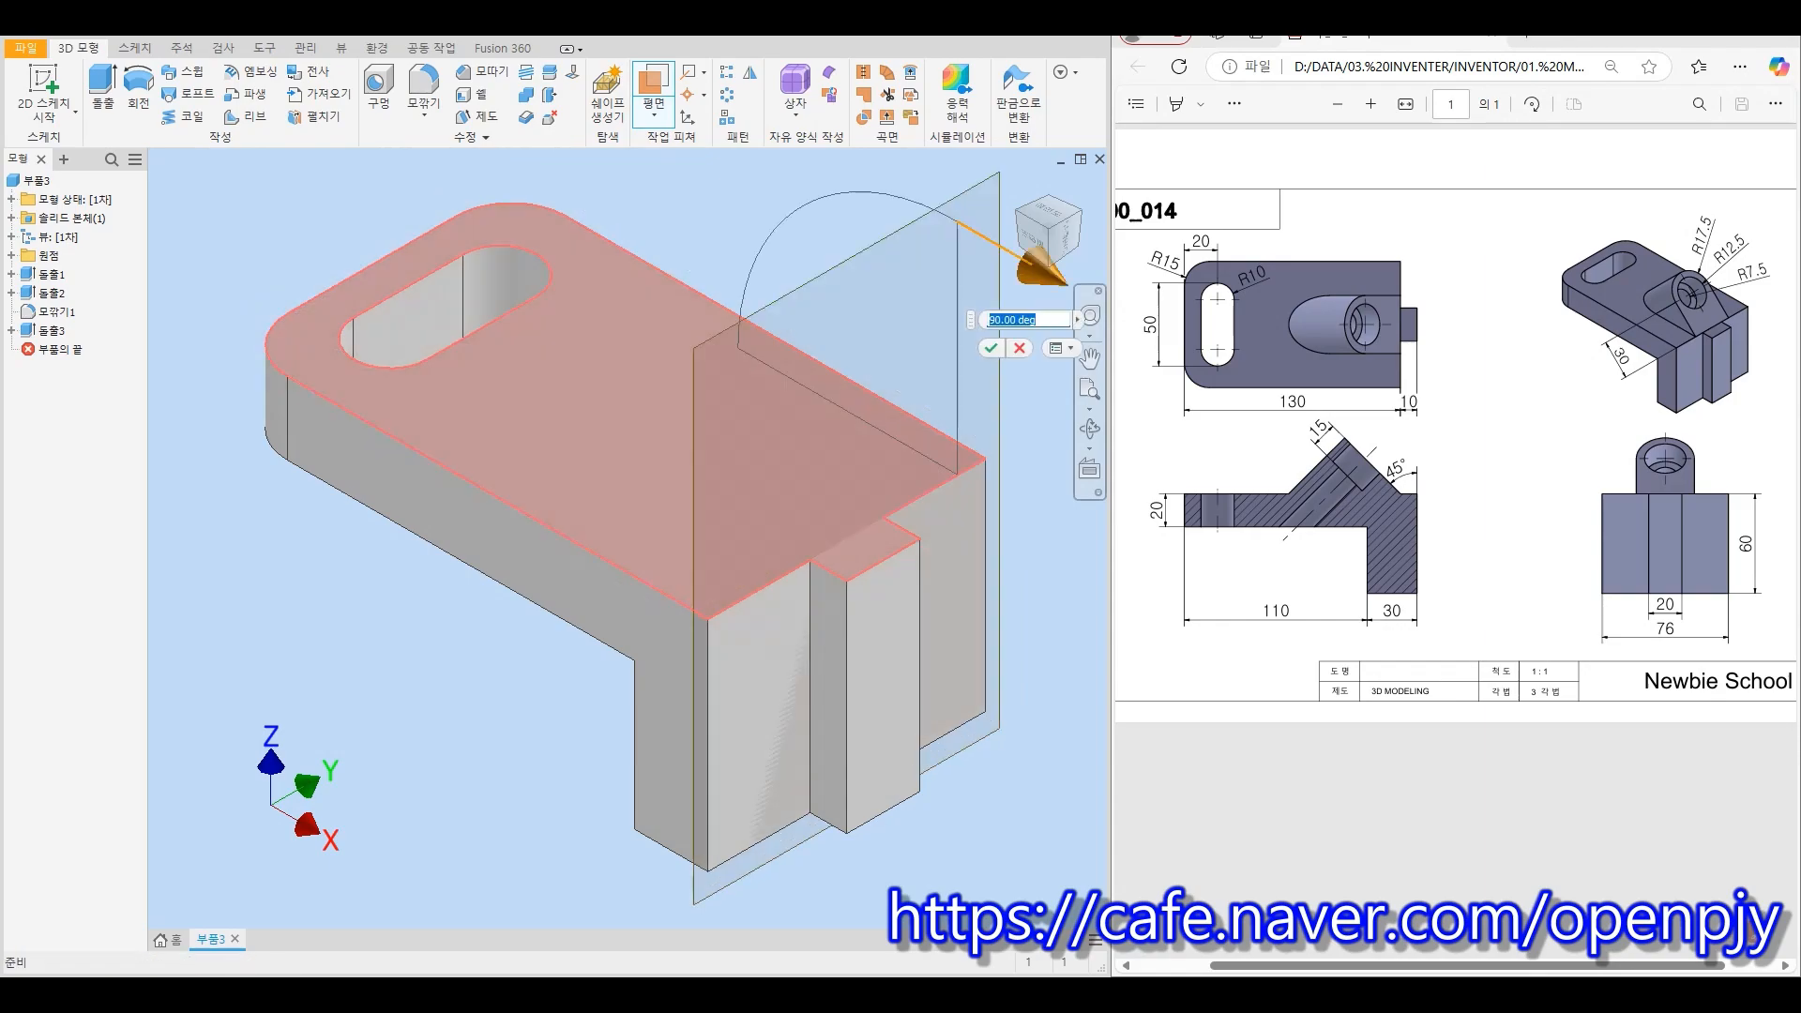
middle_click_drag(627, 410, 586, 481, "shift")
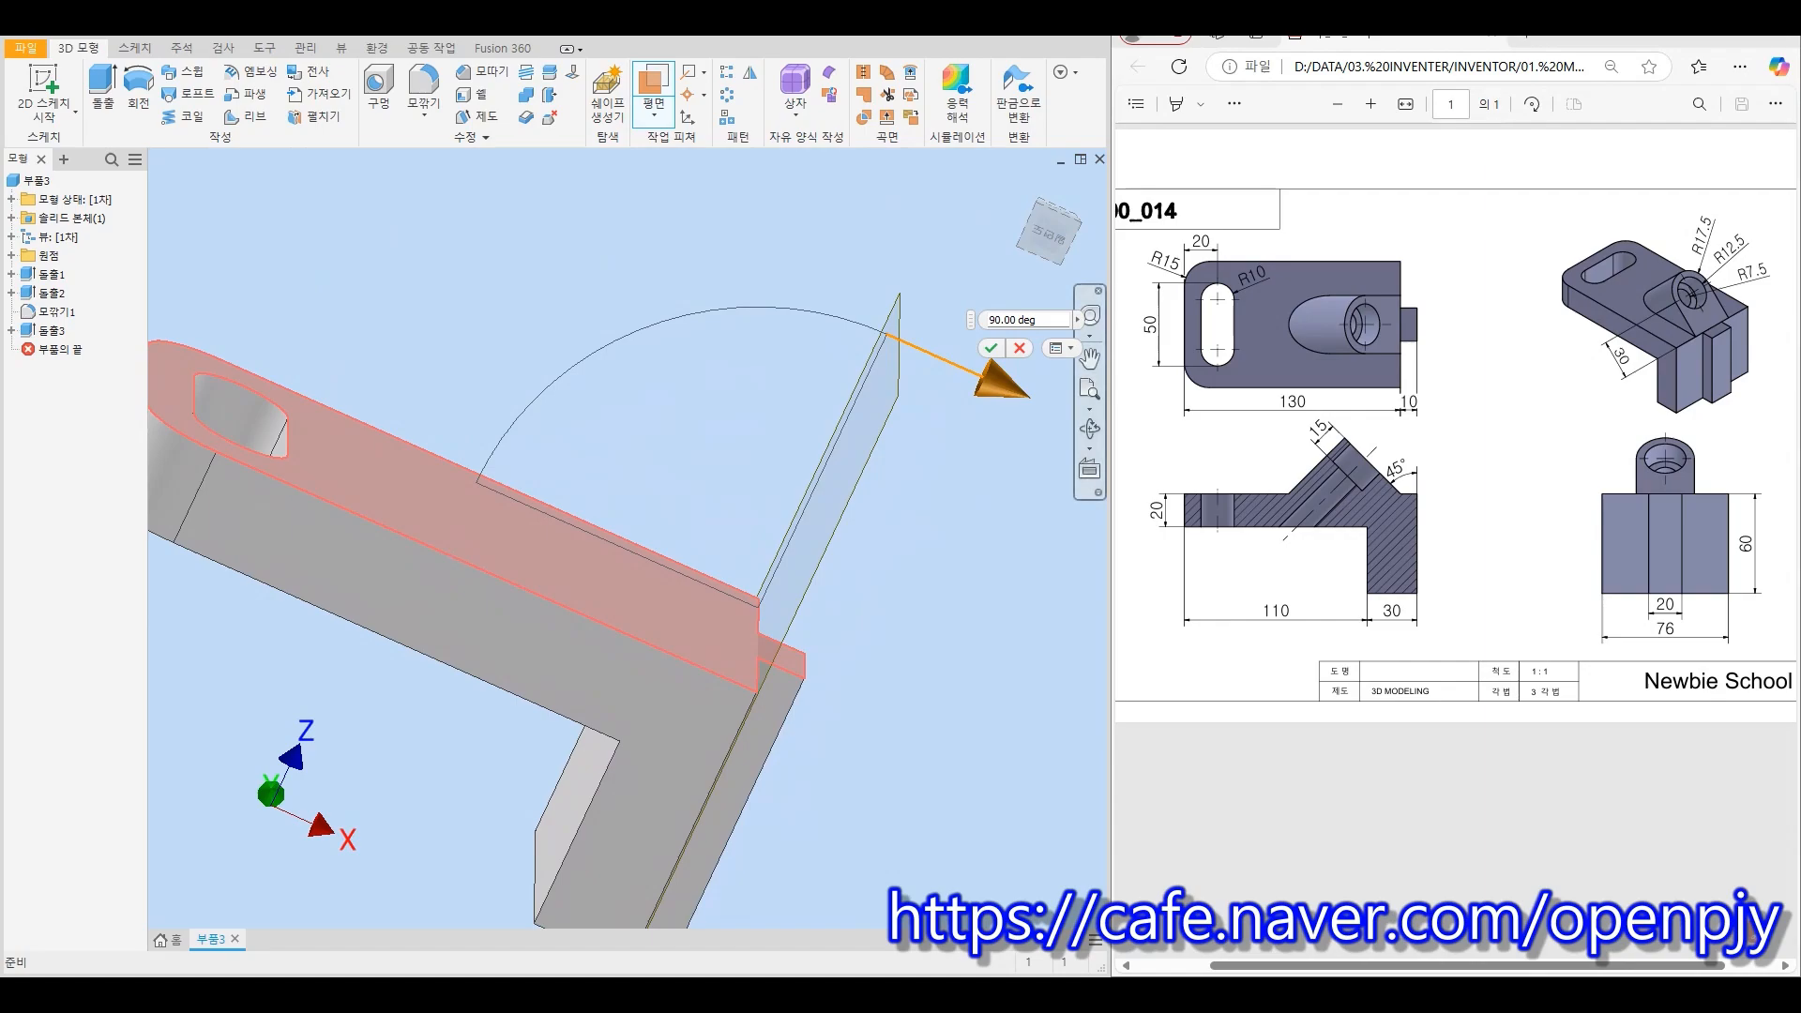
left_click_drag(1002, 380, 767, 286)
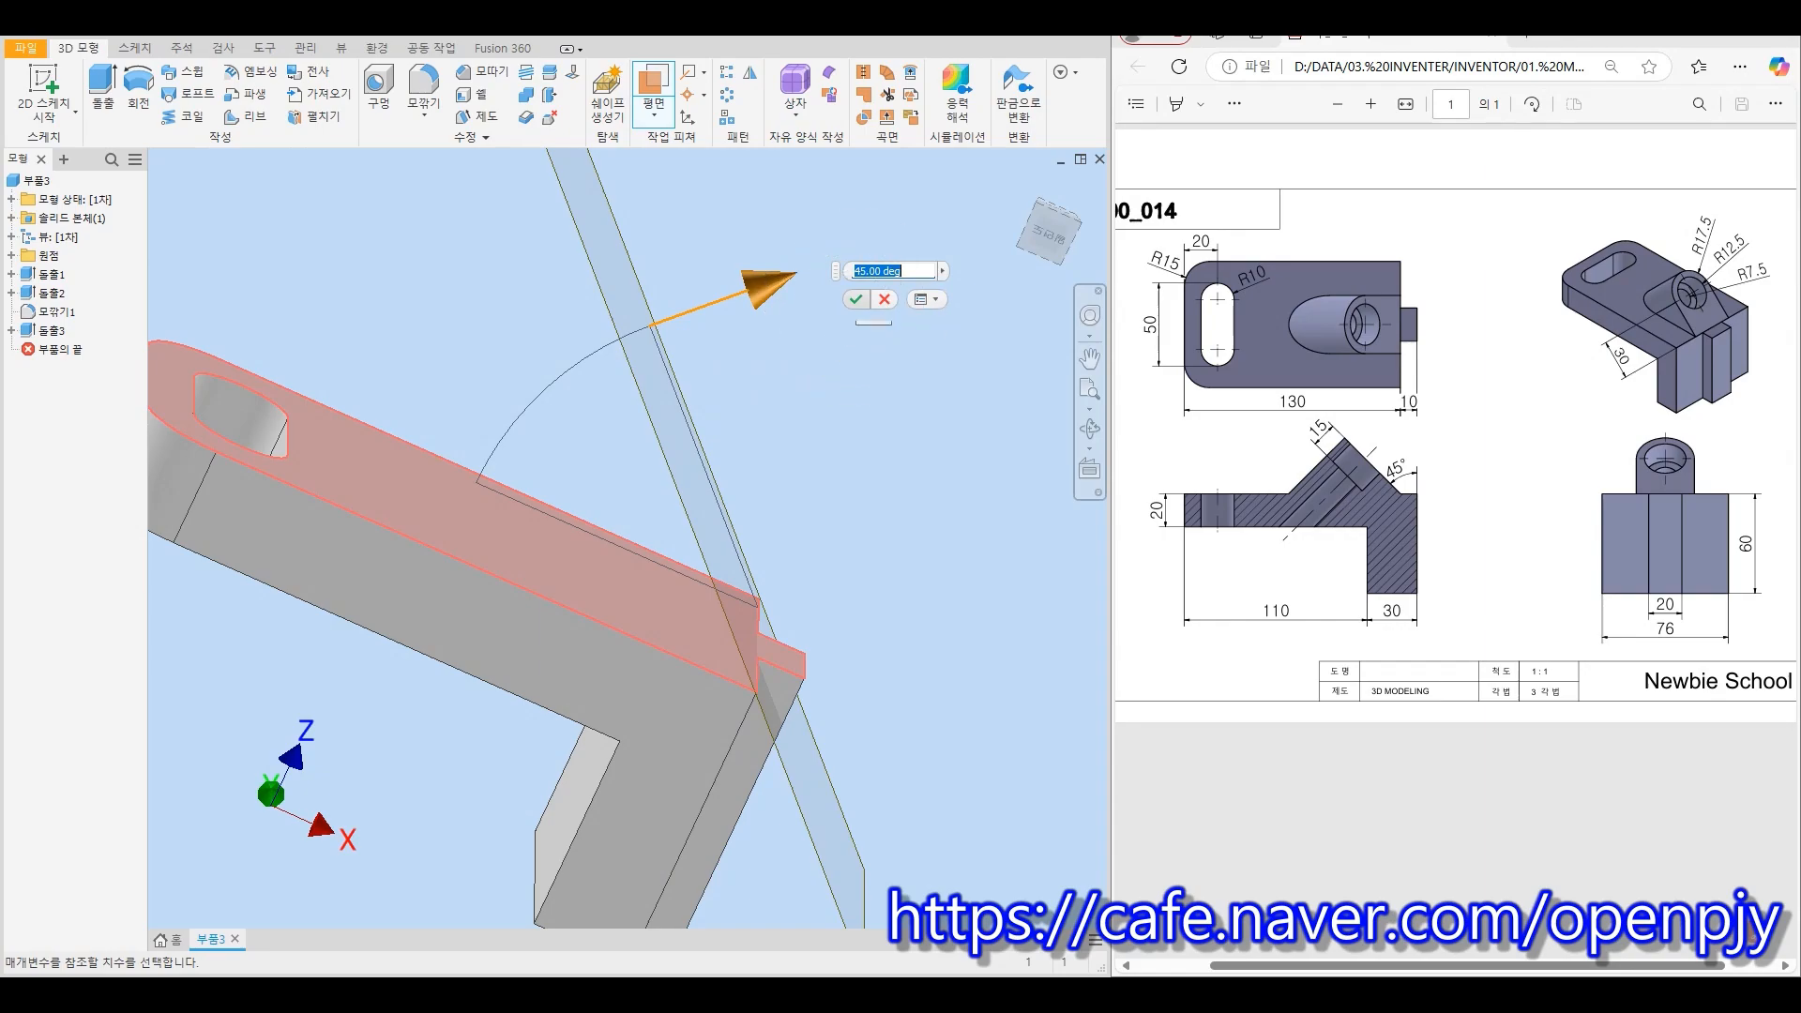
left_click(855, 300)
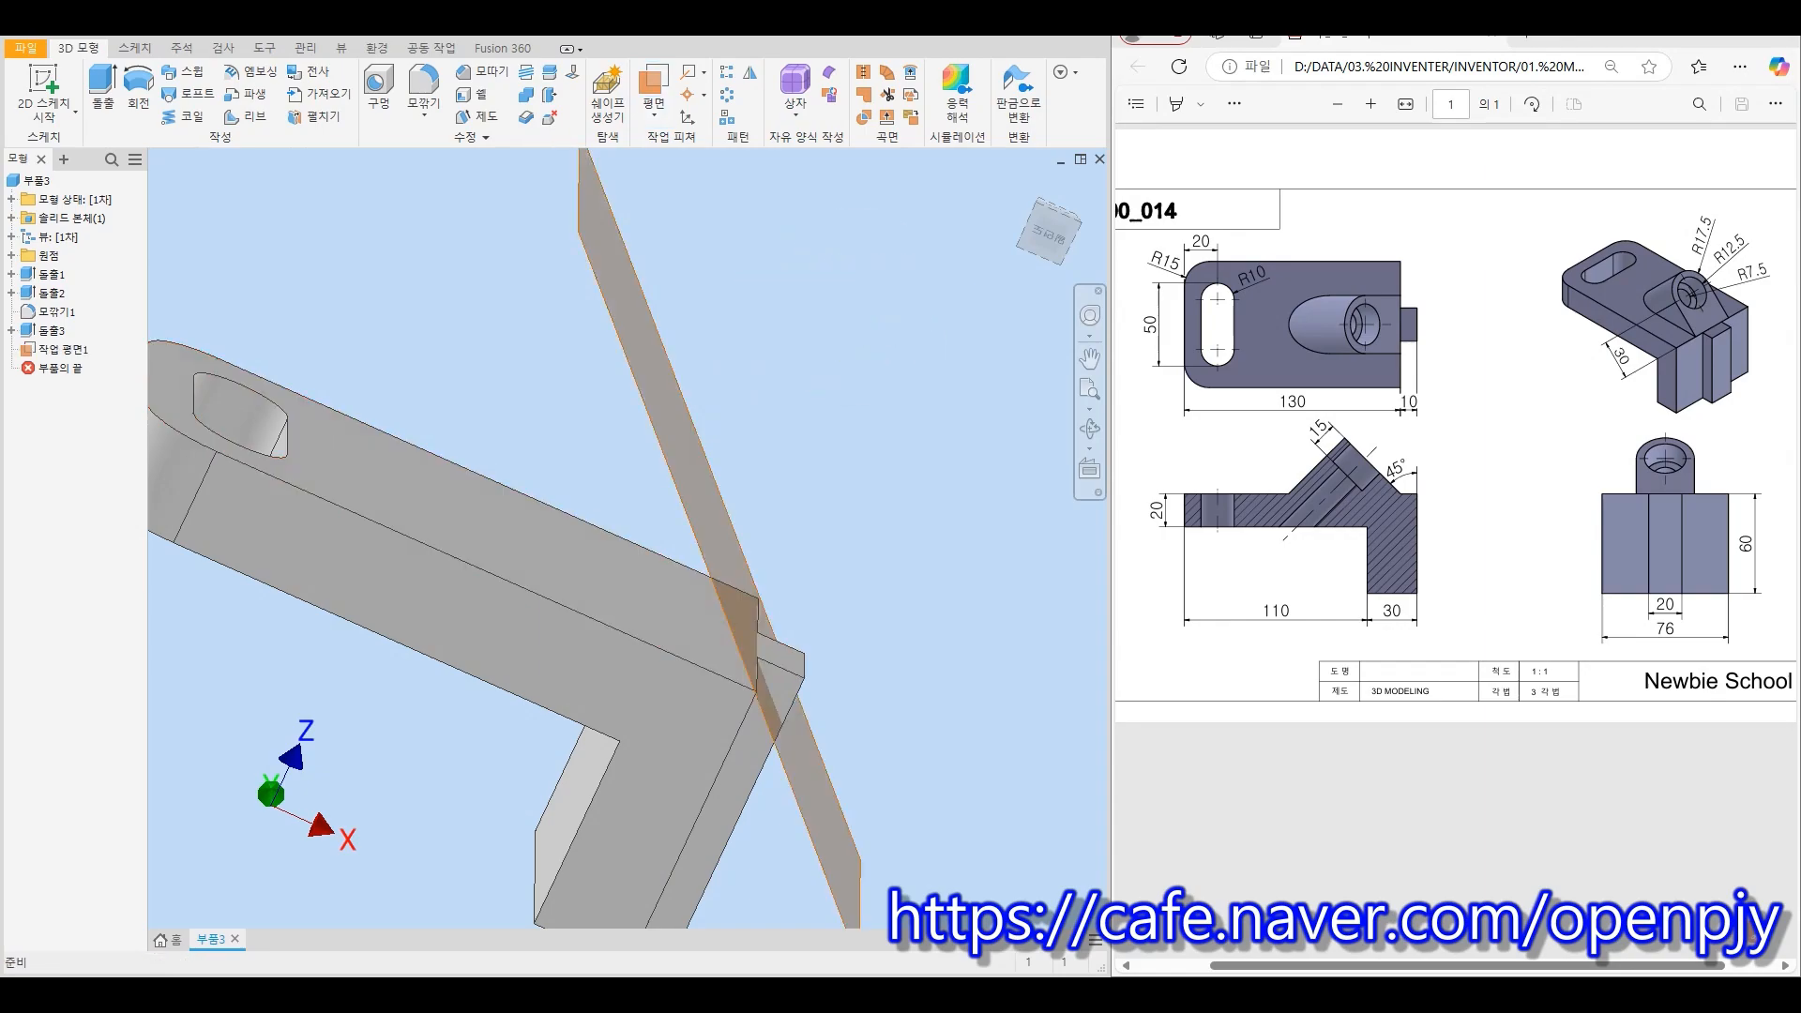
Start a sketch on the angled work plane and draw a two-point rectangle crossing the plate's end edge
key("F6")
middle_click_drag(627, 535, 670, 506, "shift")
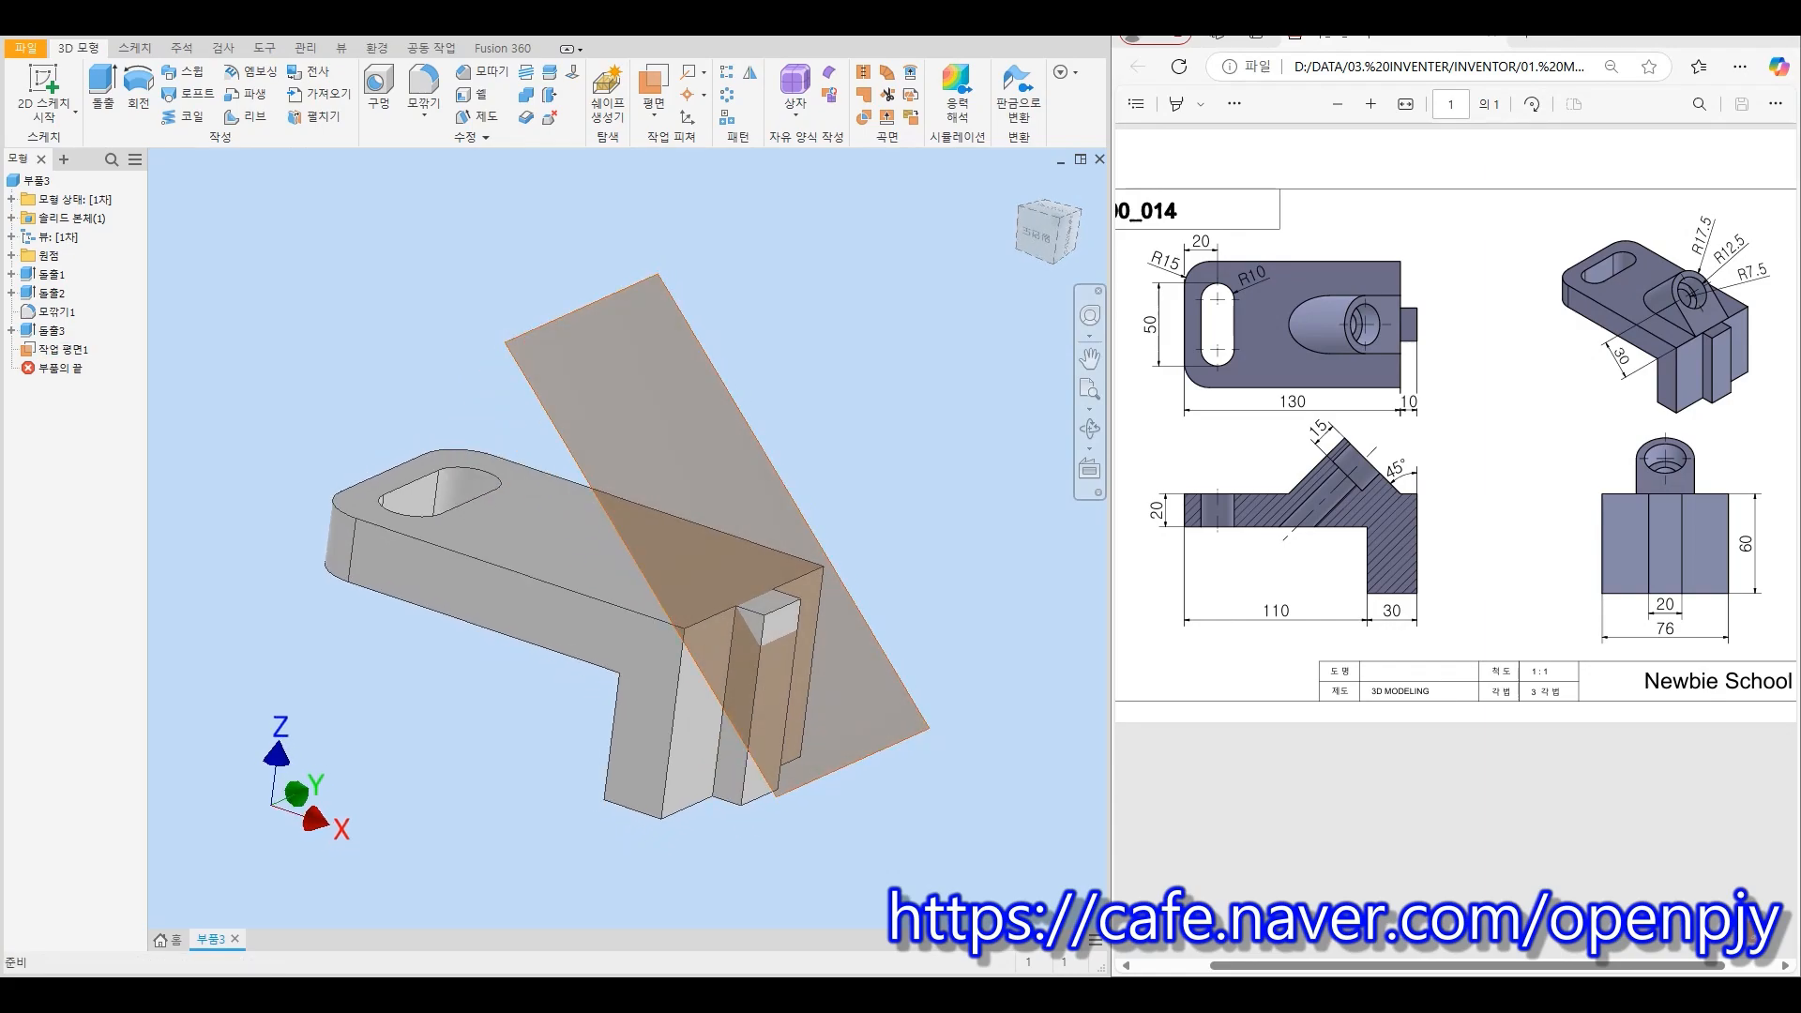
left_click(44, 89)
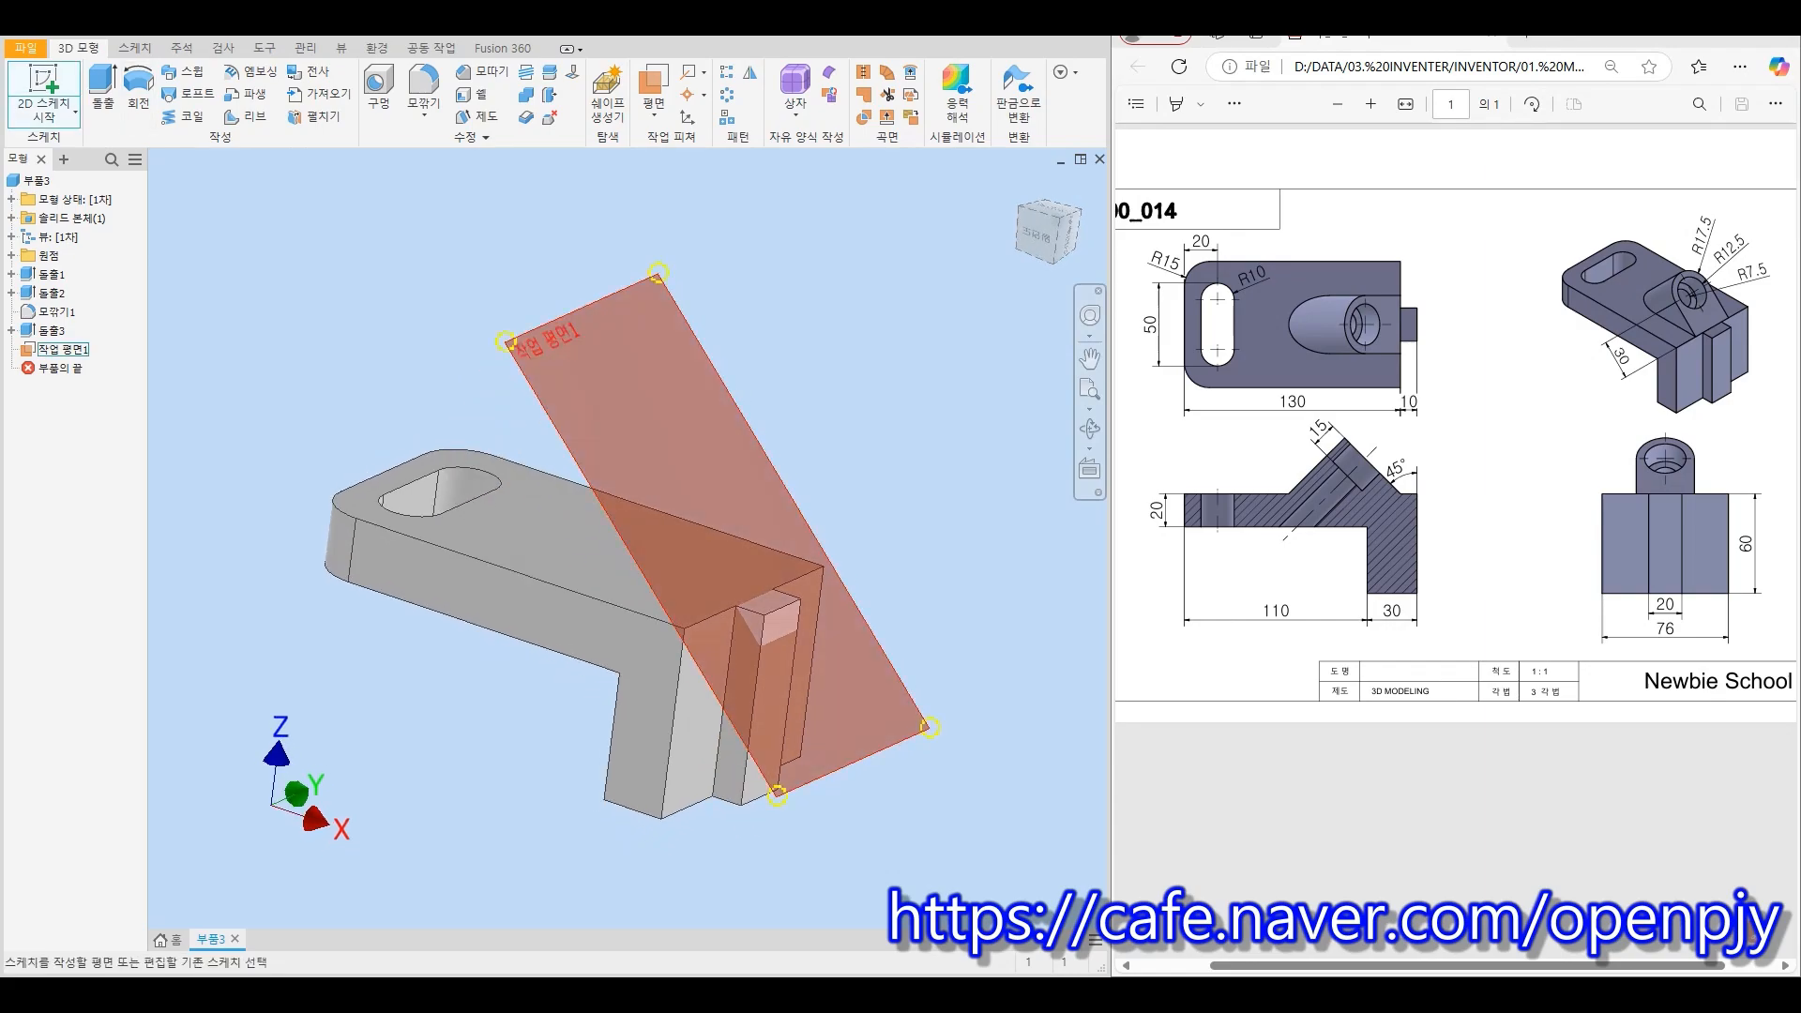
left_click(553, 323)
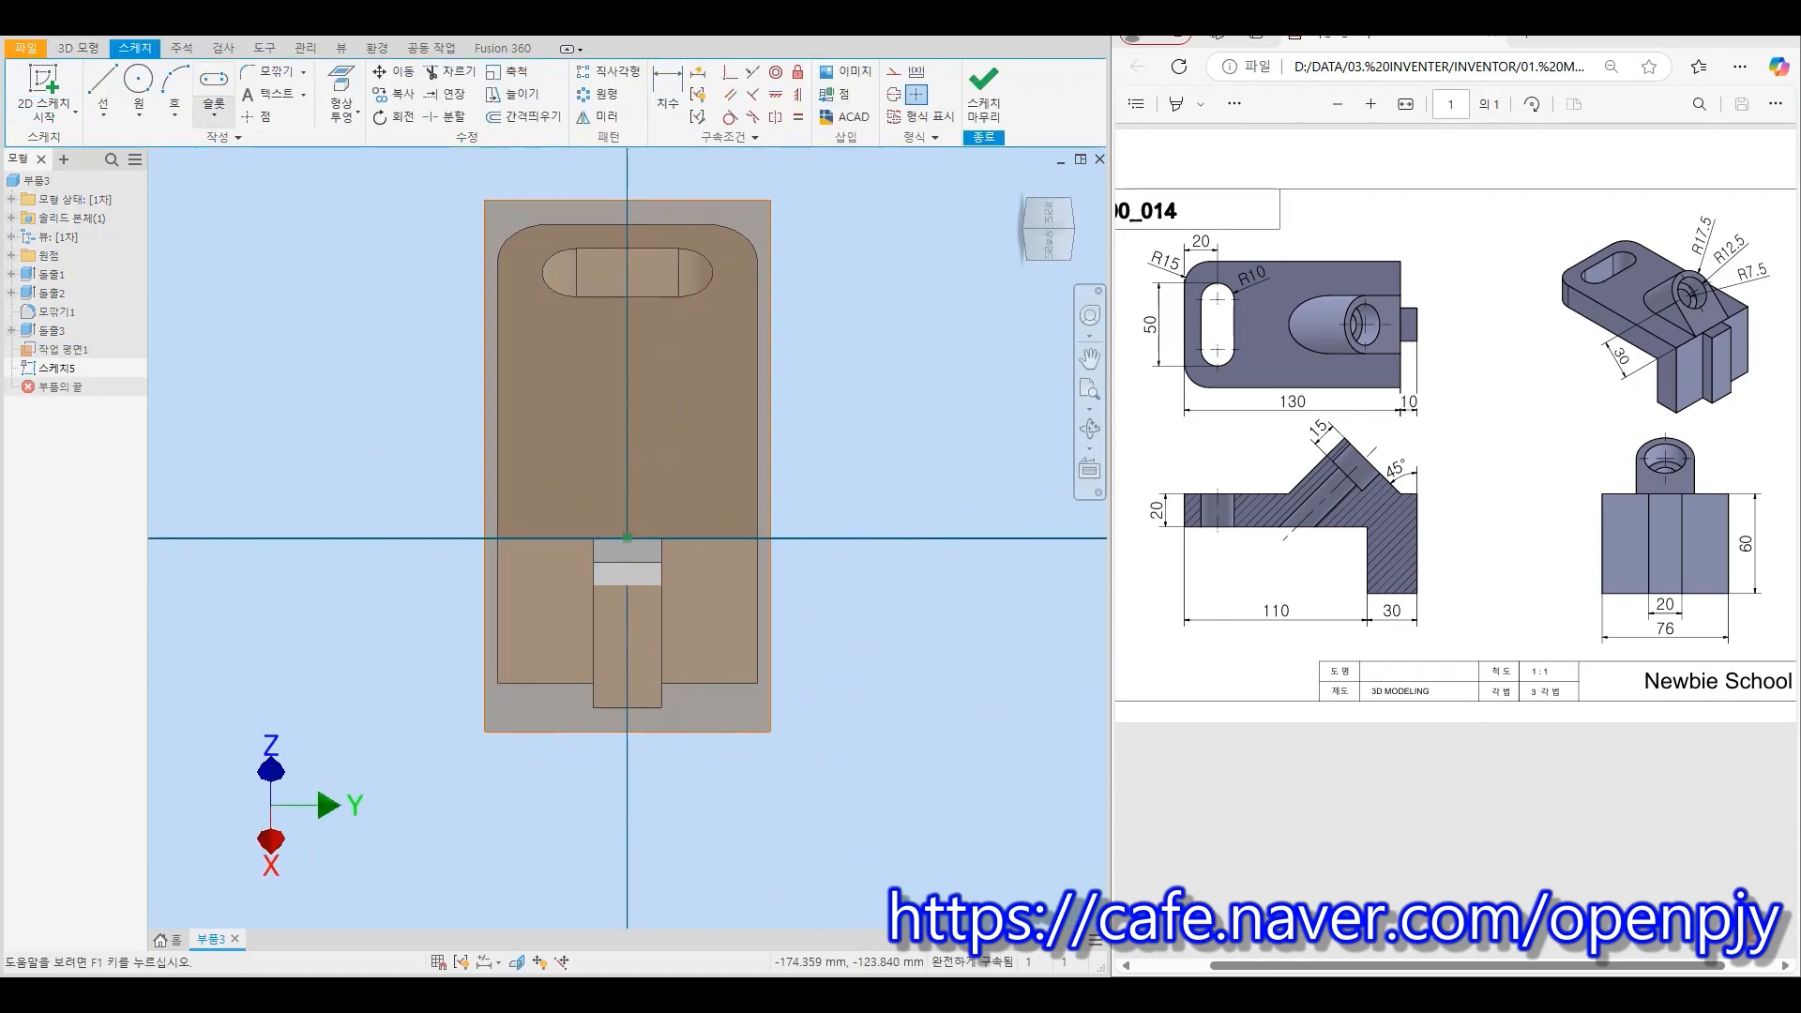
left_click(214, 113)
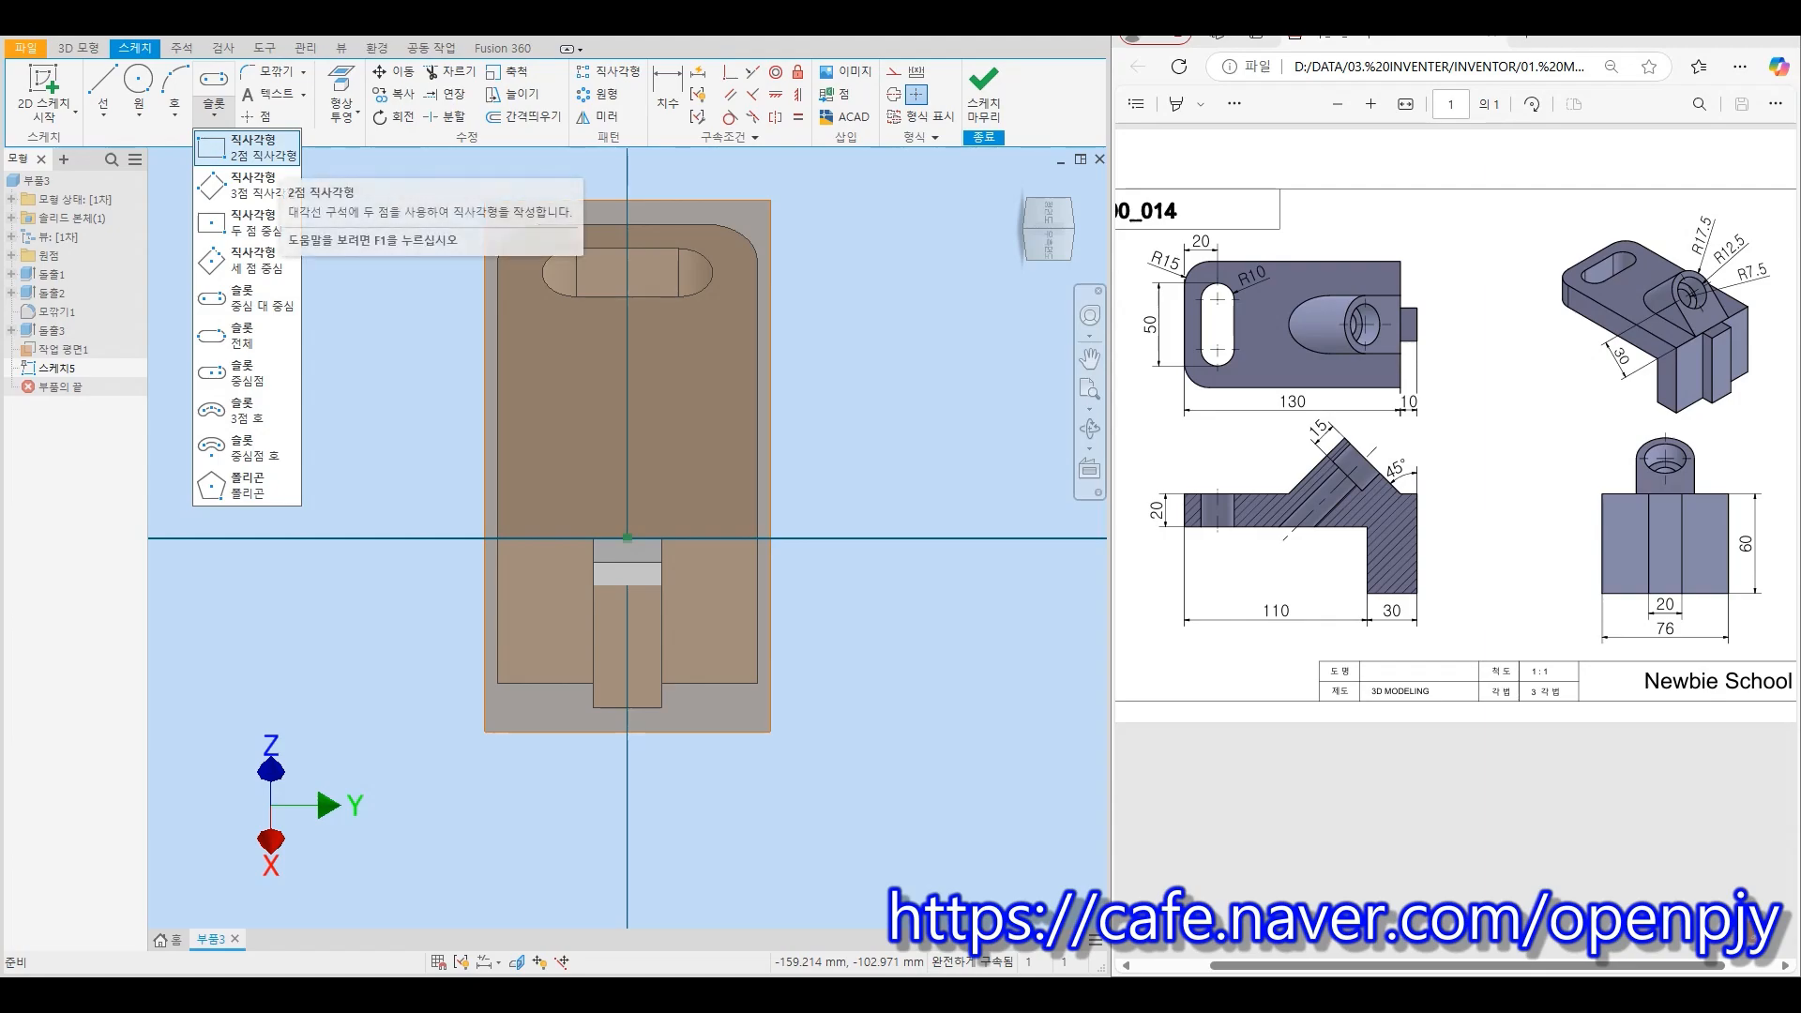
left_click(249, 147)
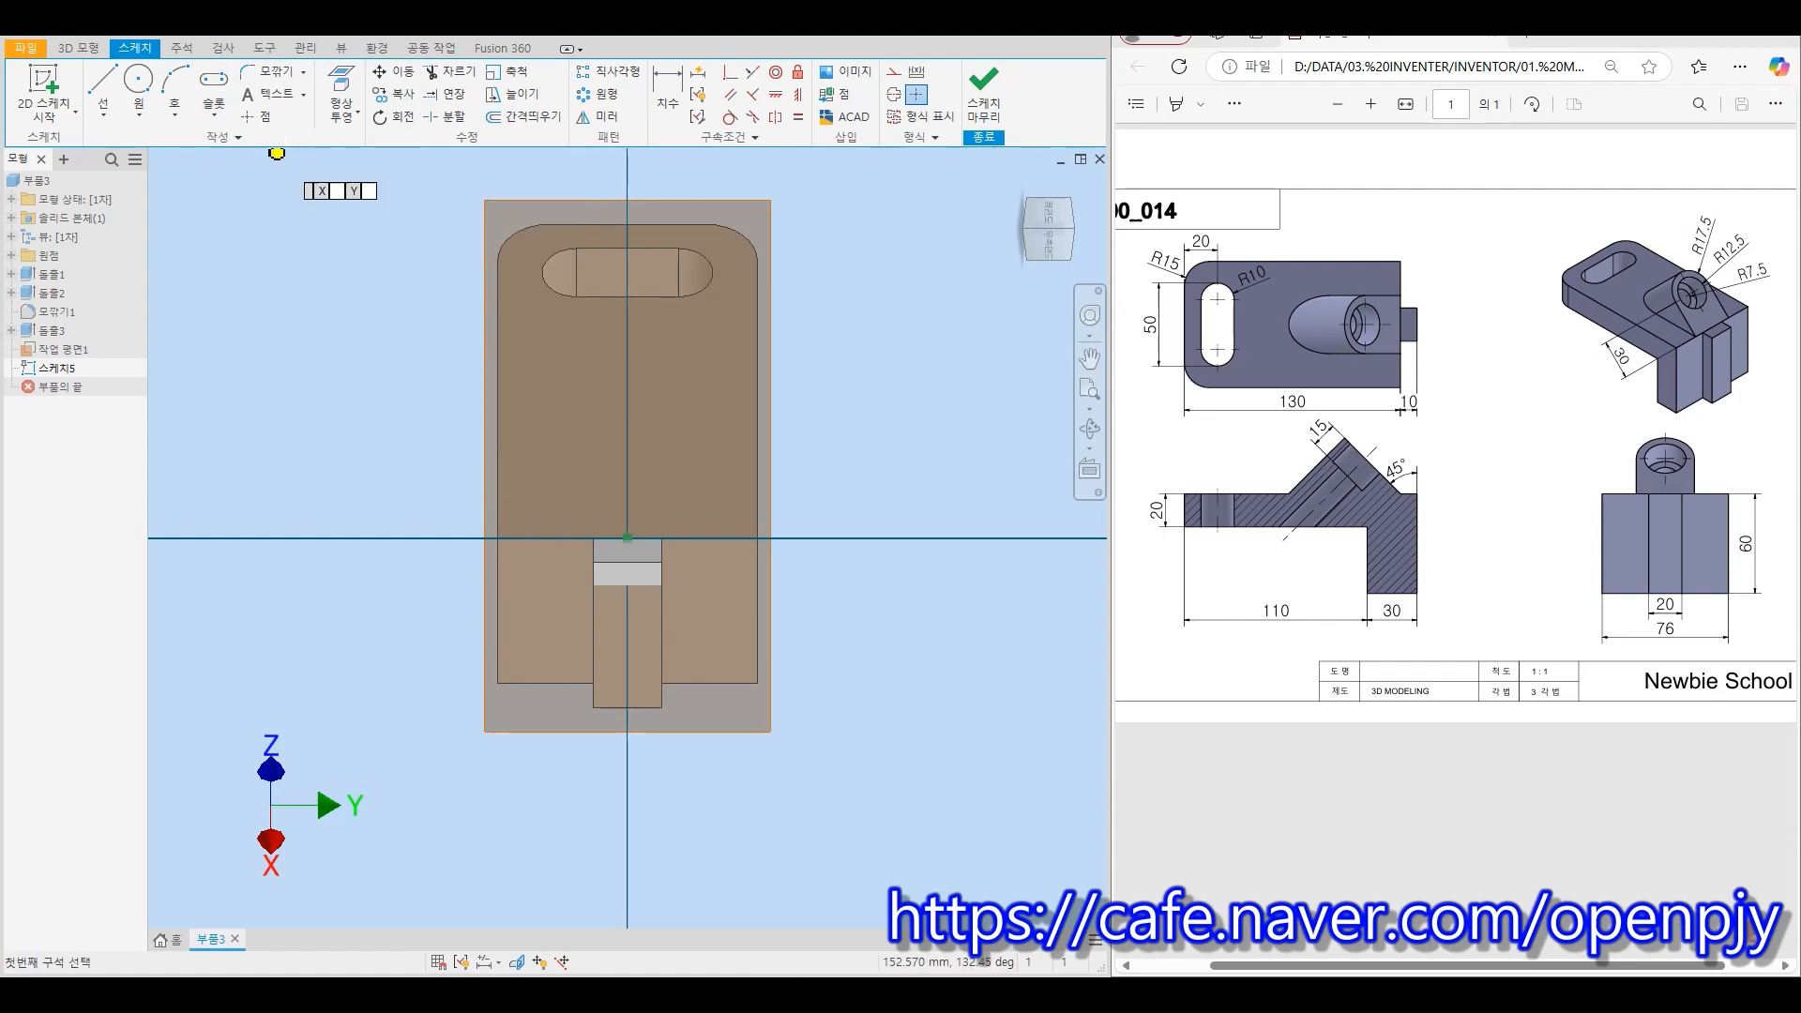
left_click(557, 366)
left_click(722, 615)
key("Escape")
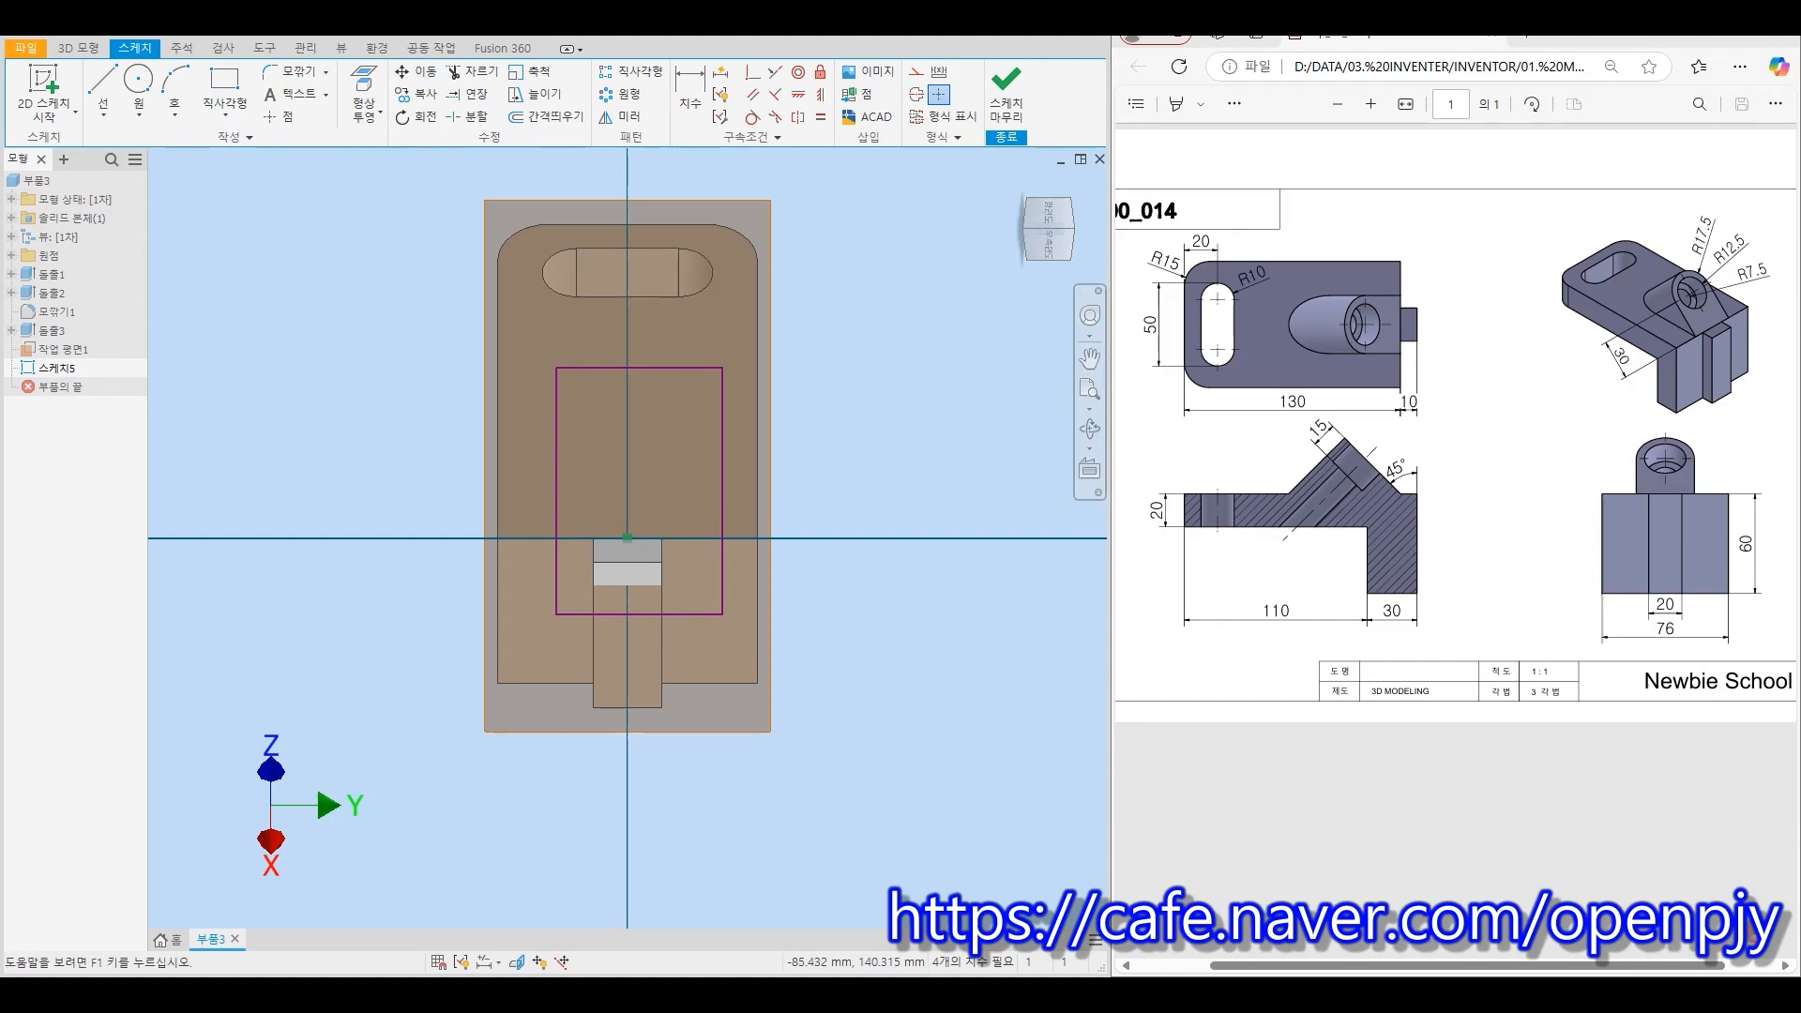
Round the rectangle's two upper corners with a 17.5 mm sketch fillet and delete the straight line across the arc's base
left_click(297, 72)
type("17.5")
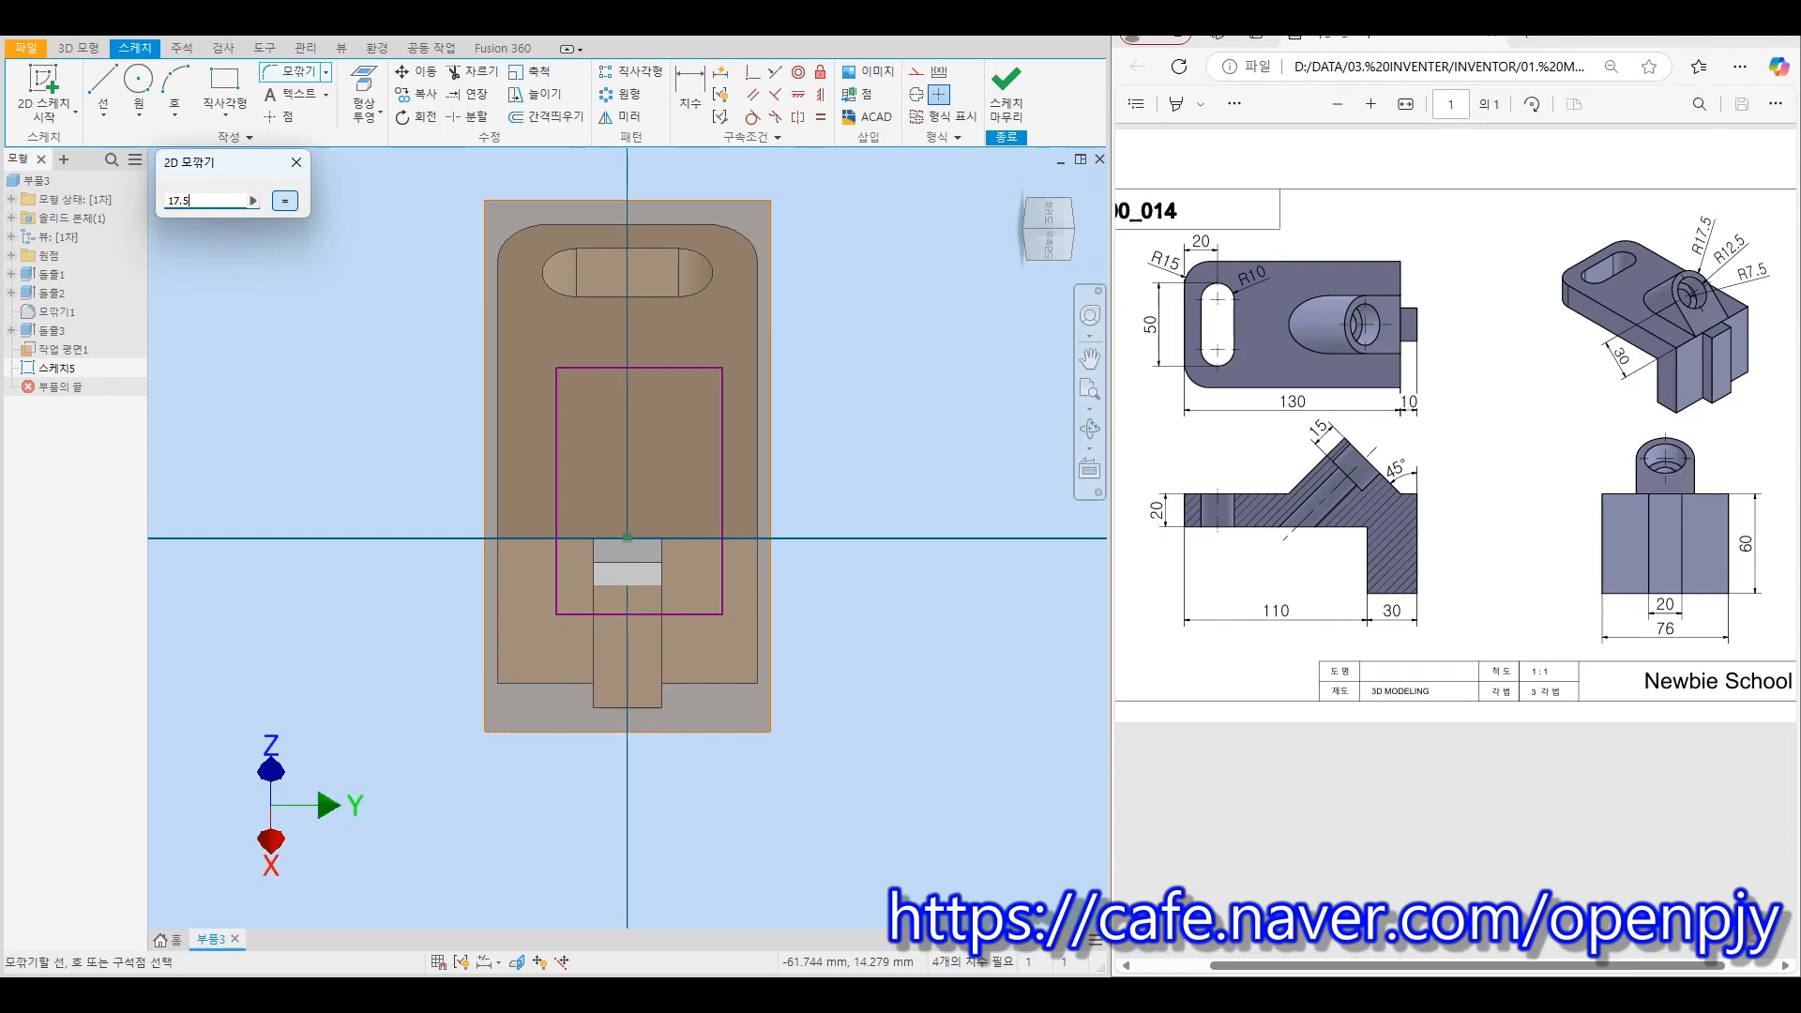
left_click(721, 374)
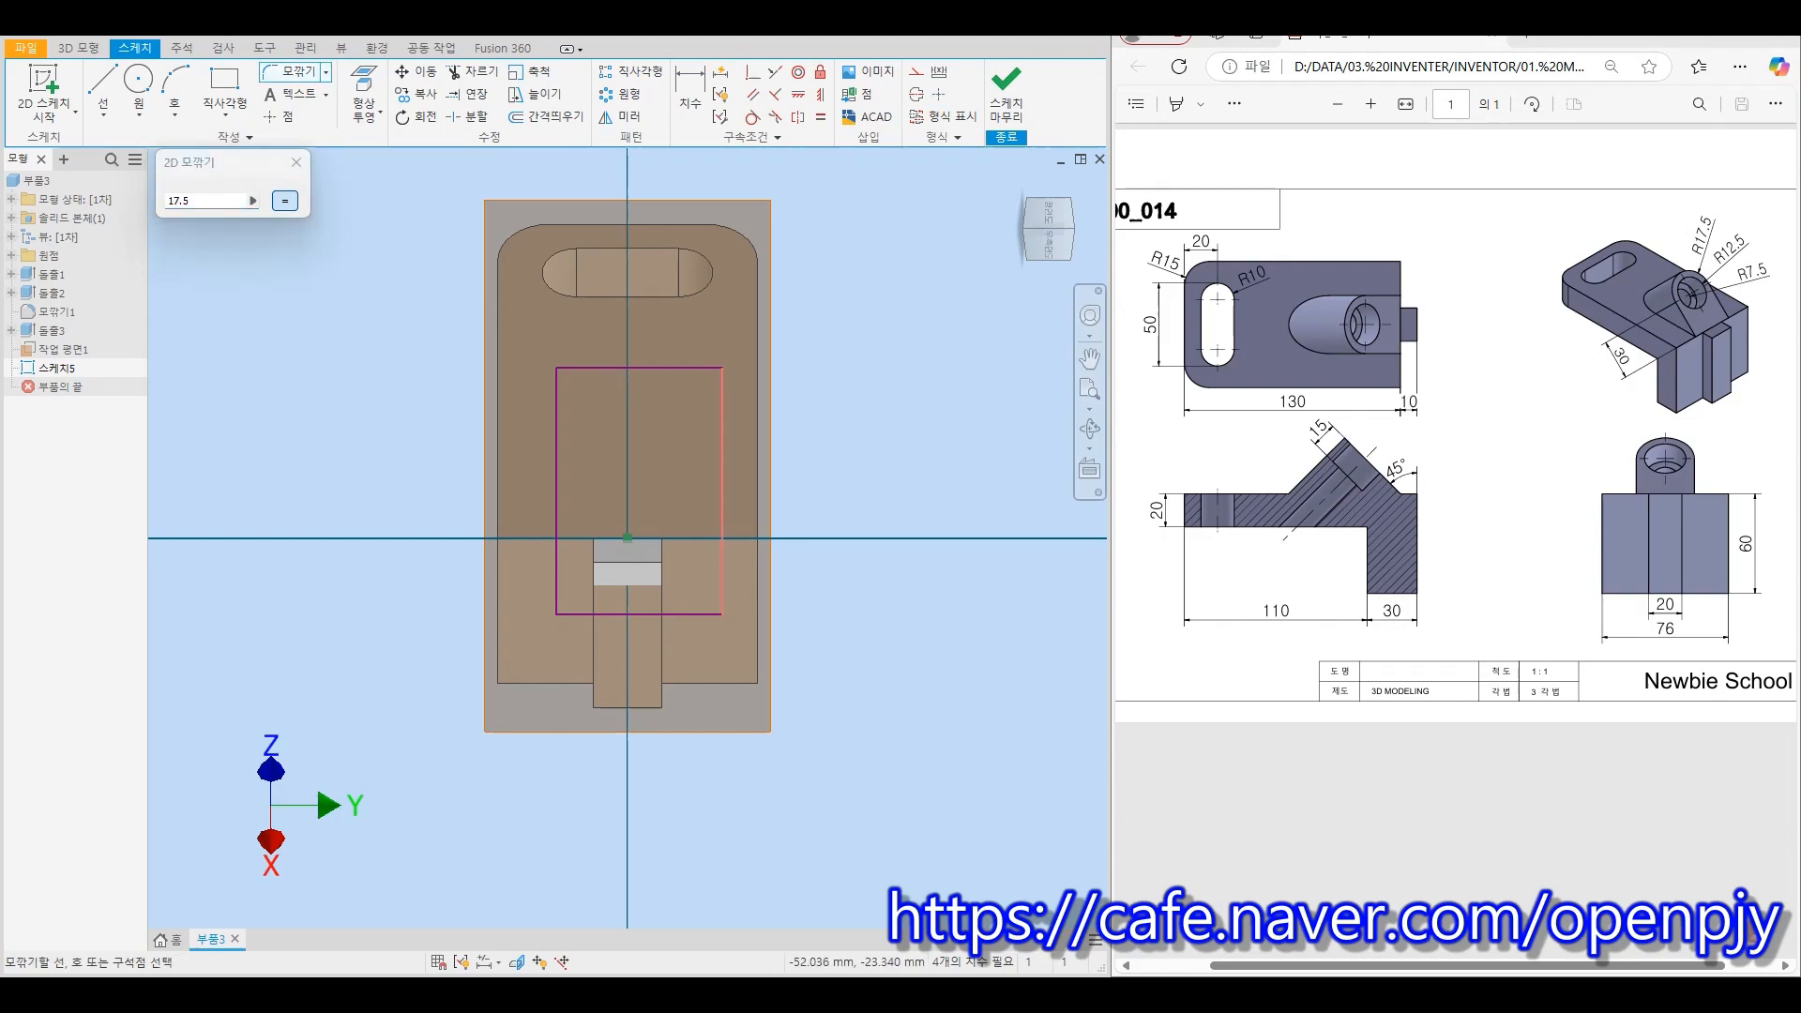
left_click(558, 373)
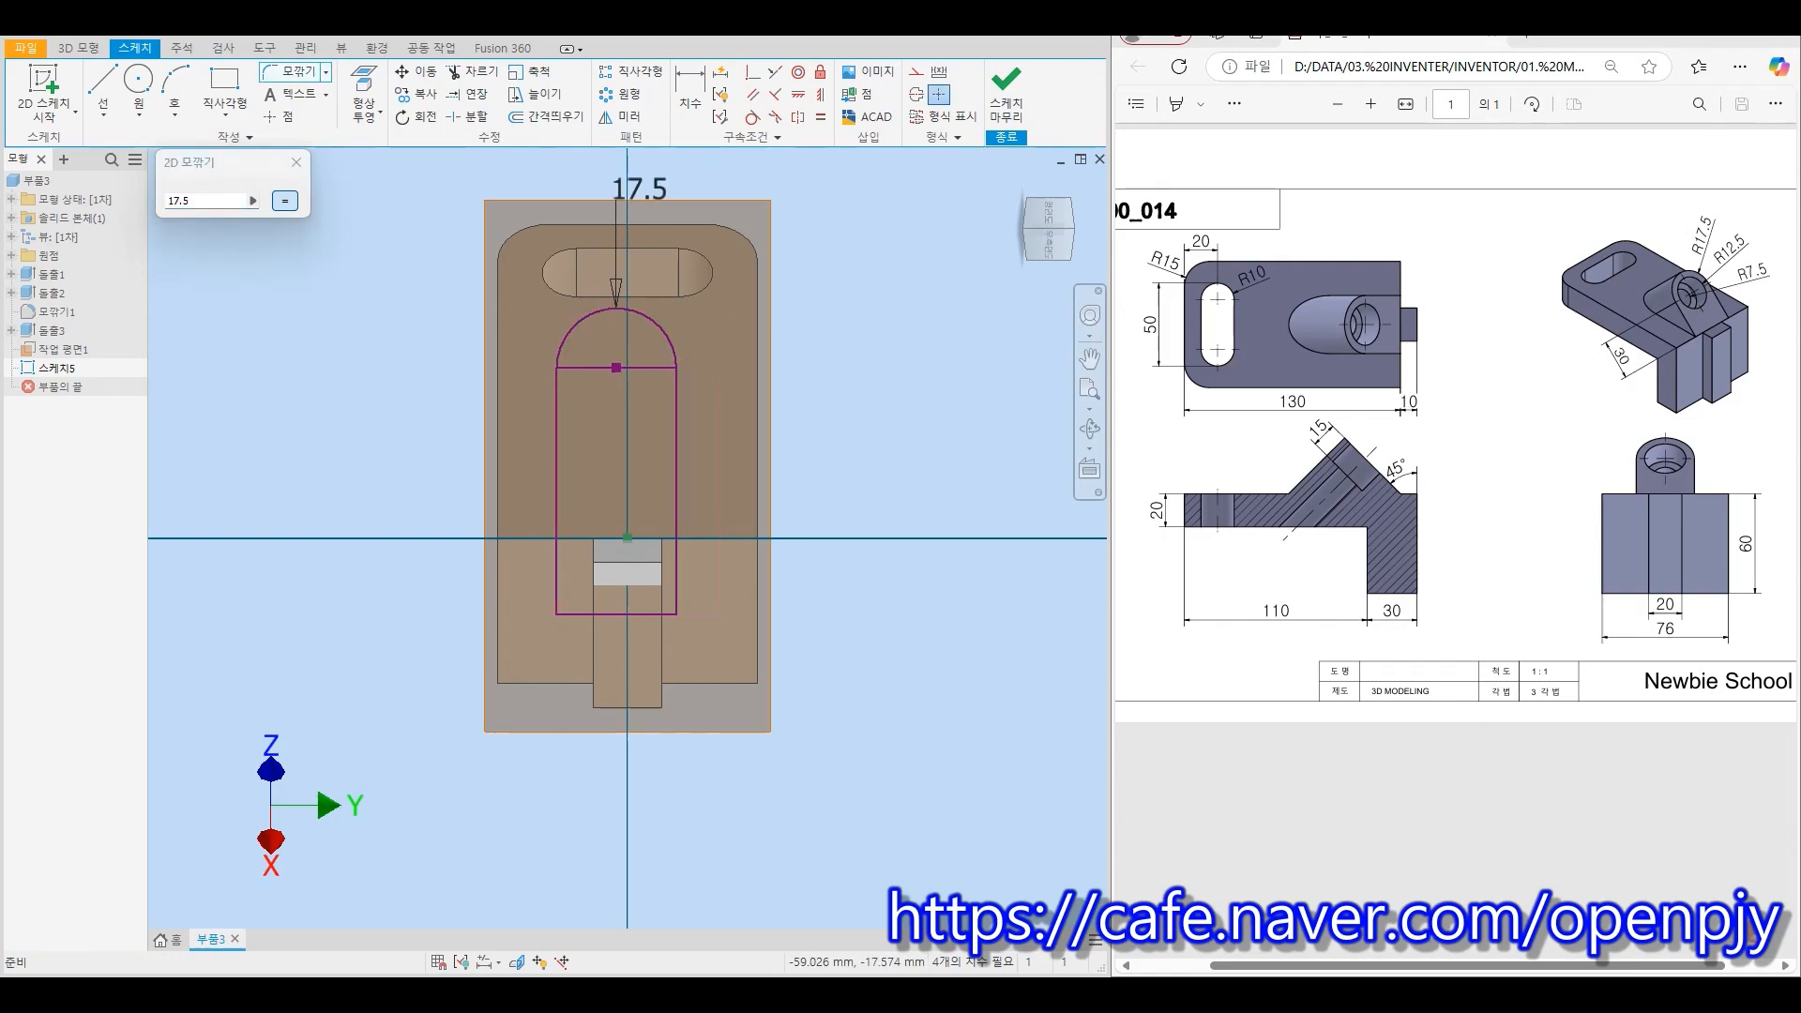
key("Escape")
left_click(616, 368)
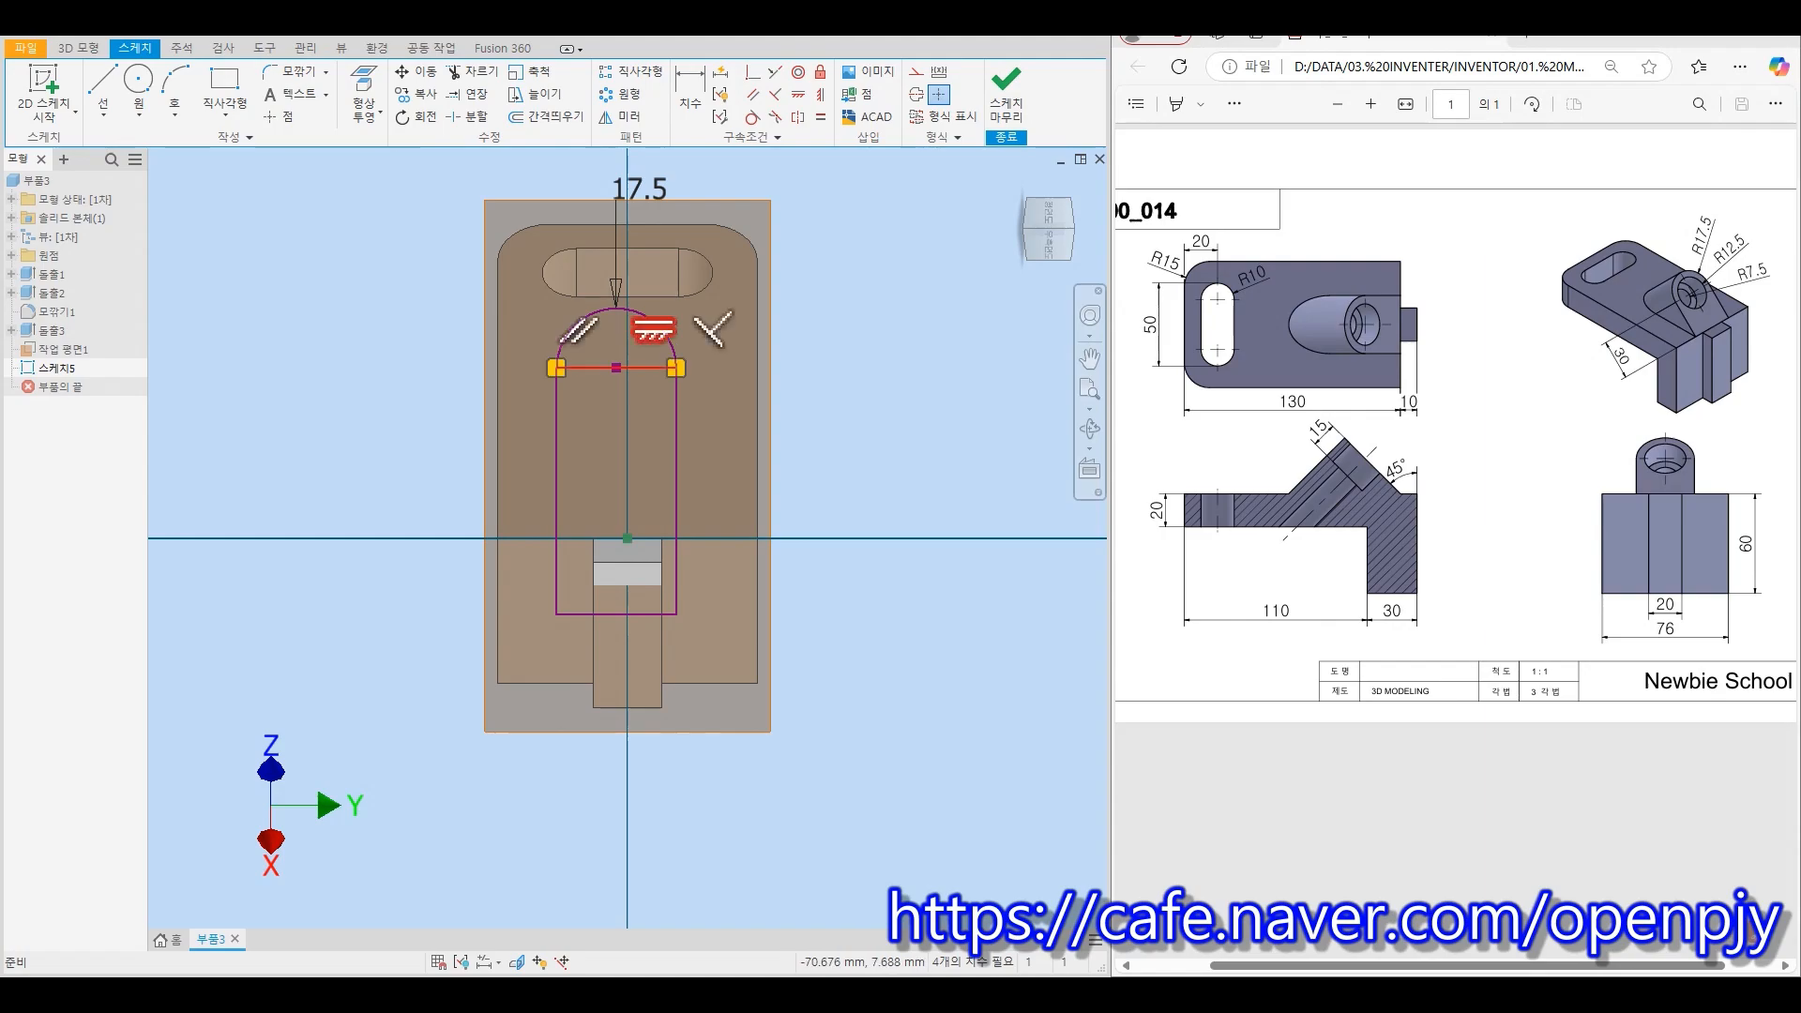
key("Delete")
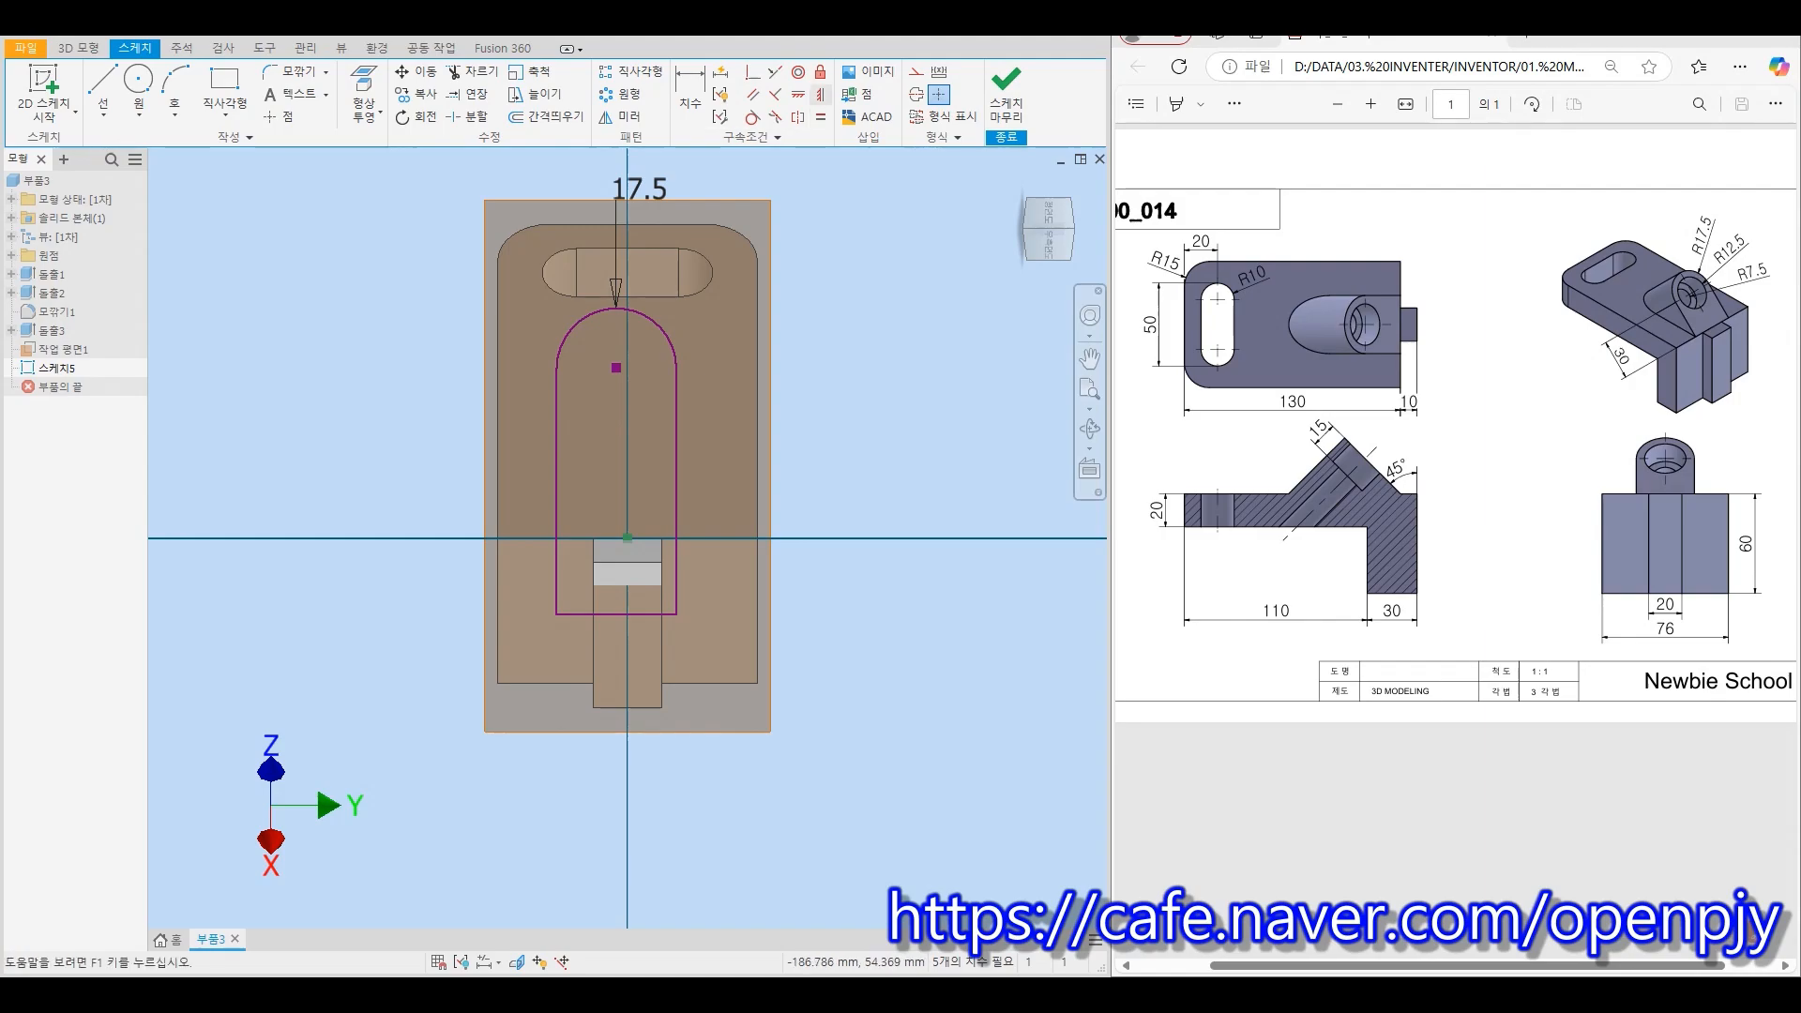
Constrain the arc's centre vertically in line with the sketch's centre point
left_click(821, 94)
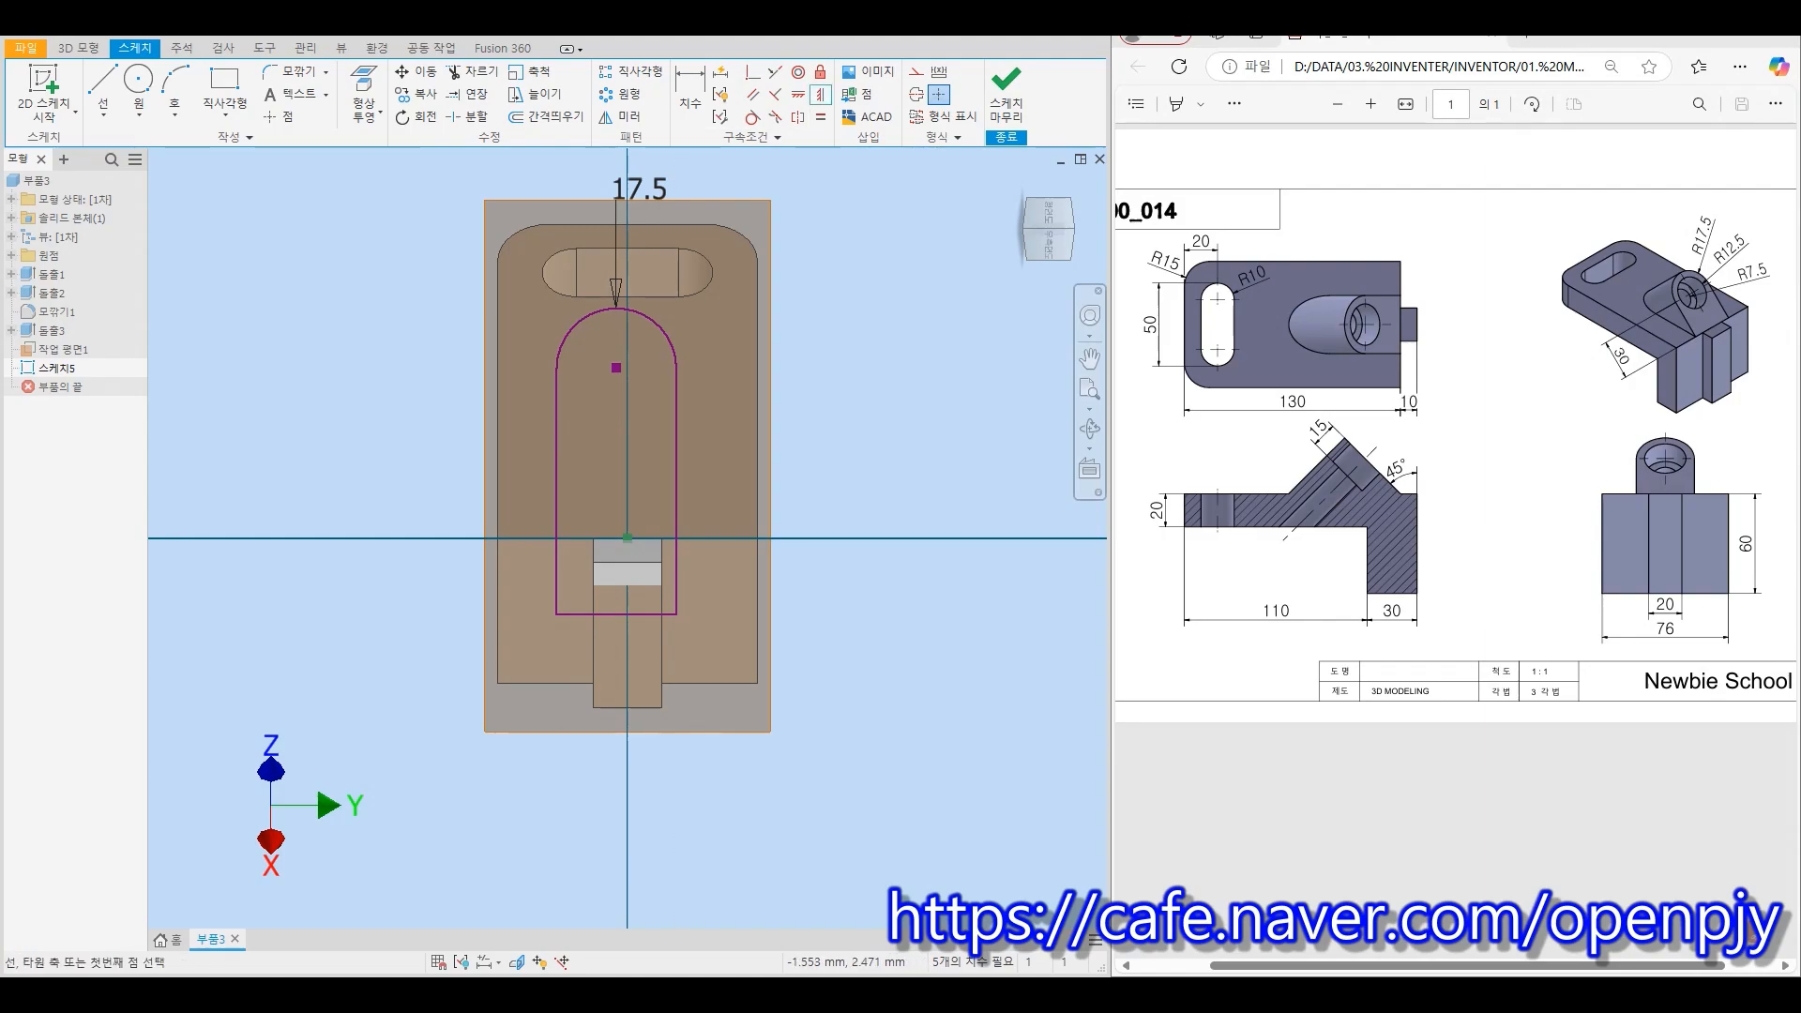
left_click(628, 539)
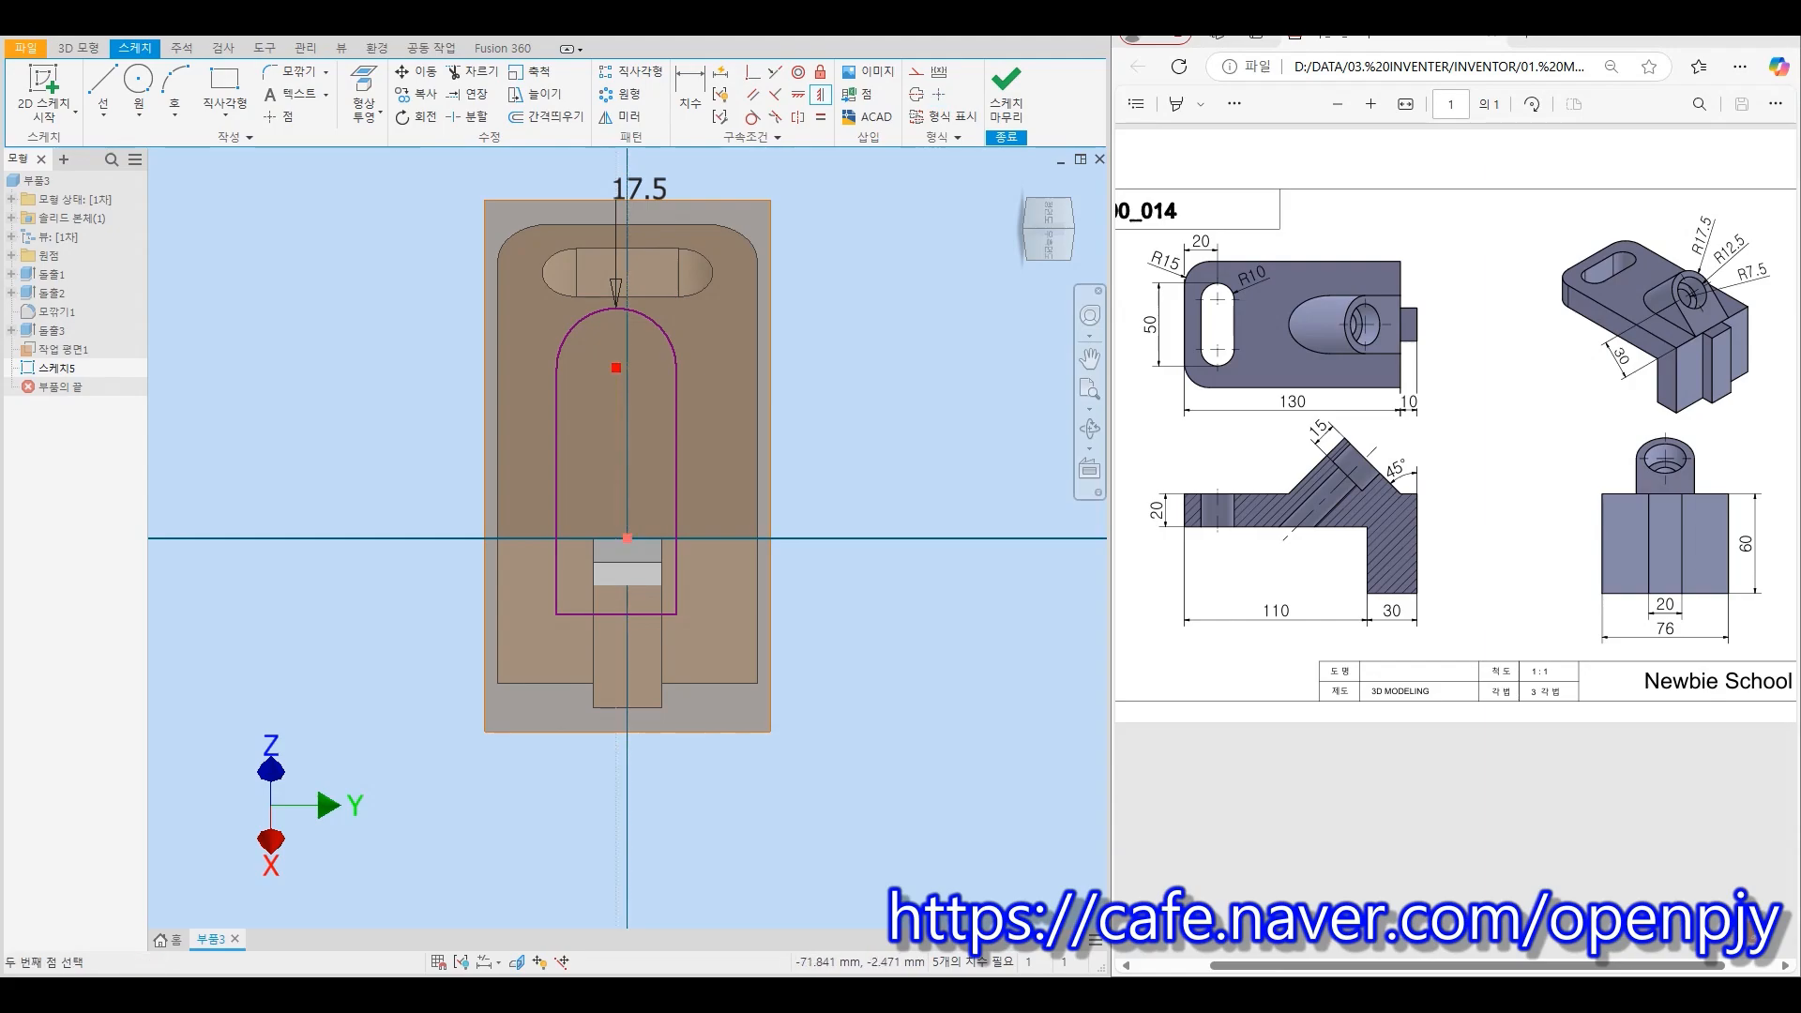
left_click(616, 367)
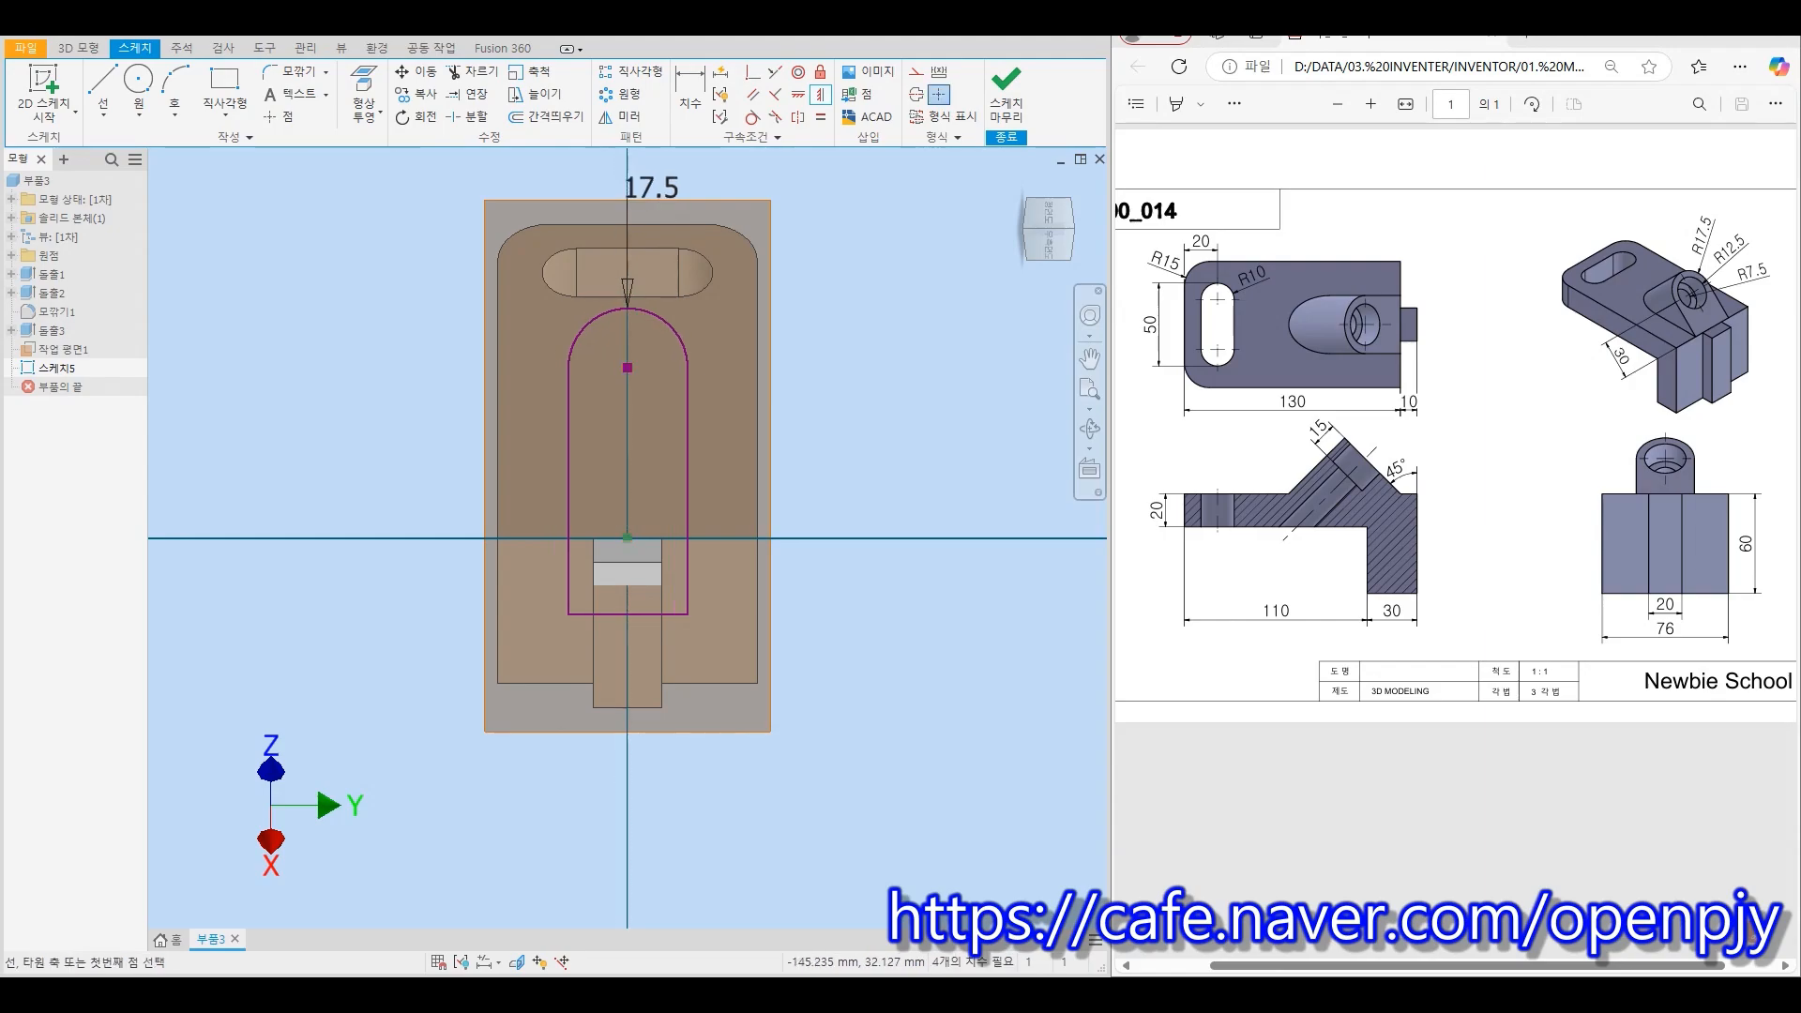
Dimension the arc's centre 30 mm from the plate's end edge
key("d")
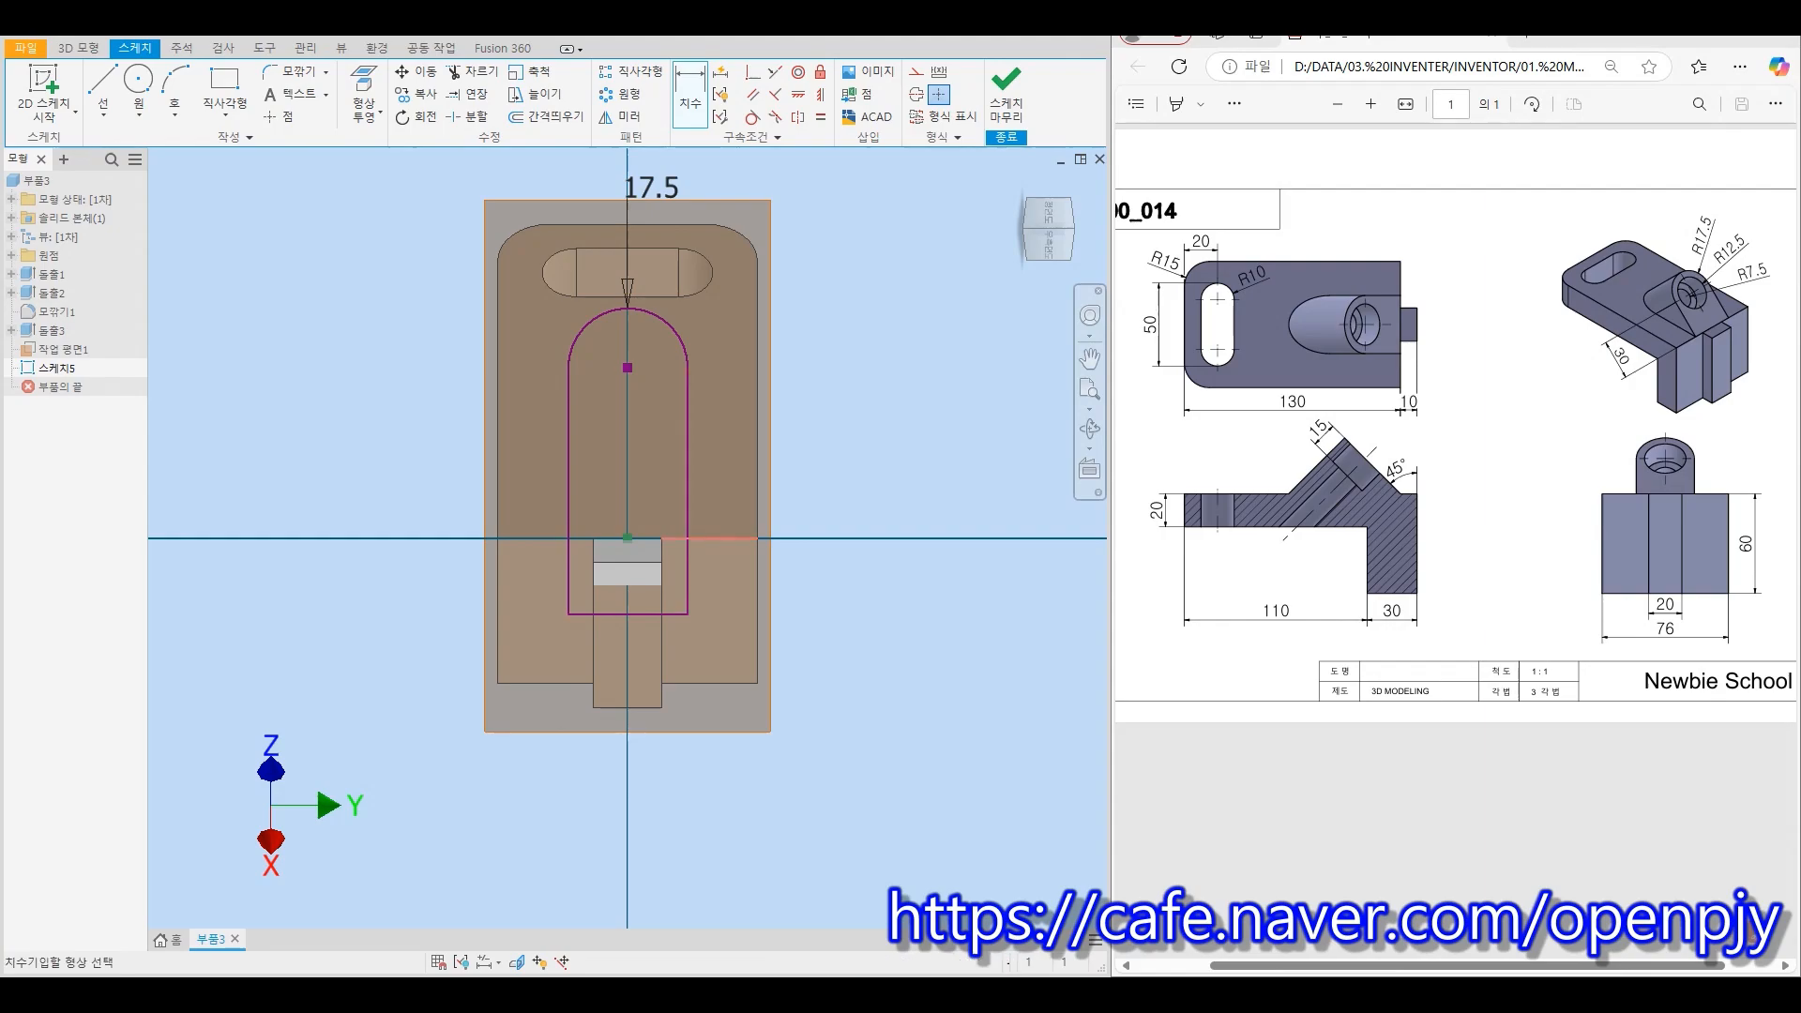
left_click(628, 368)
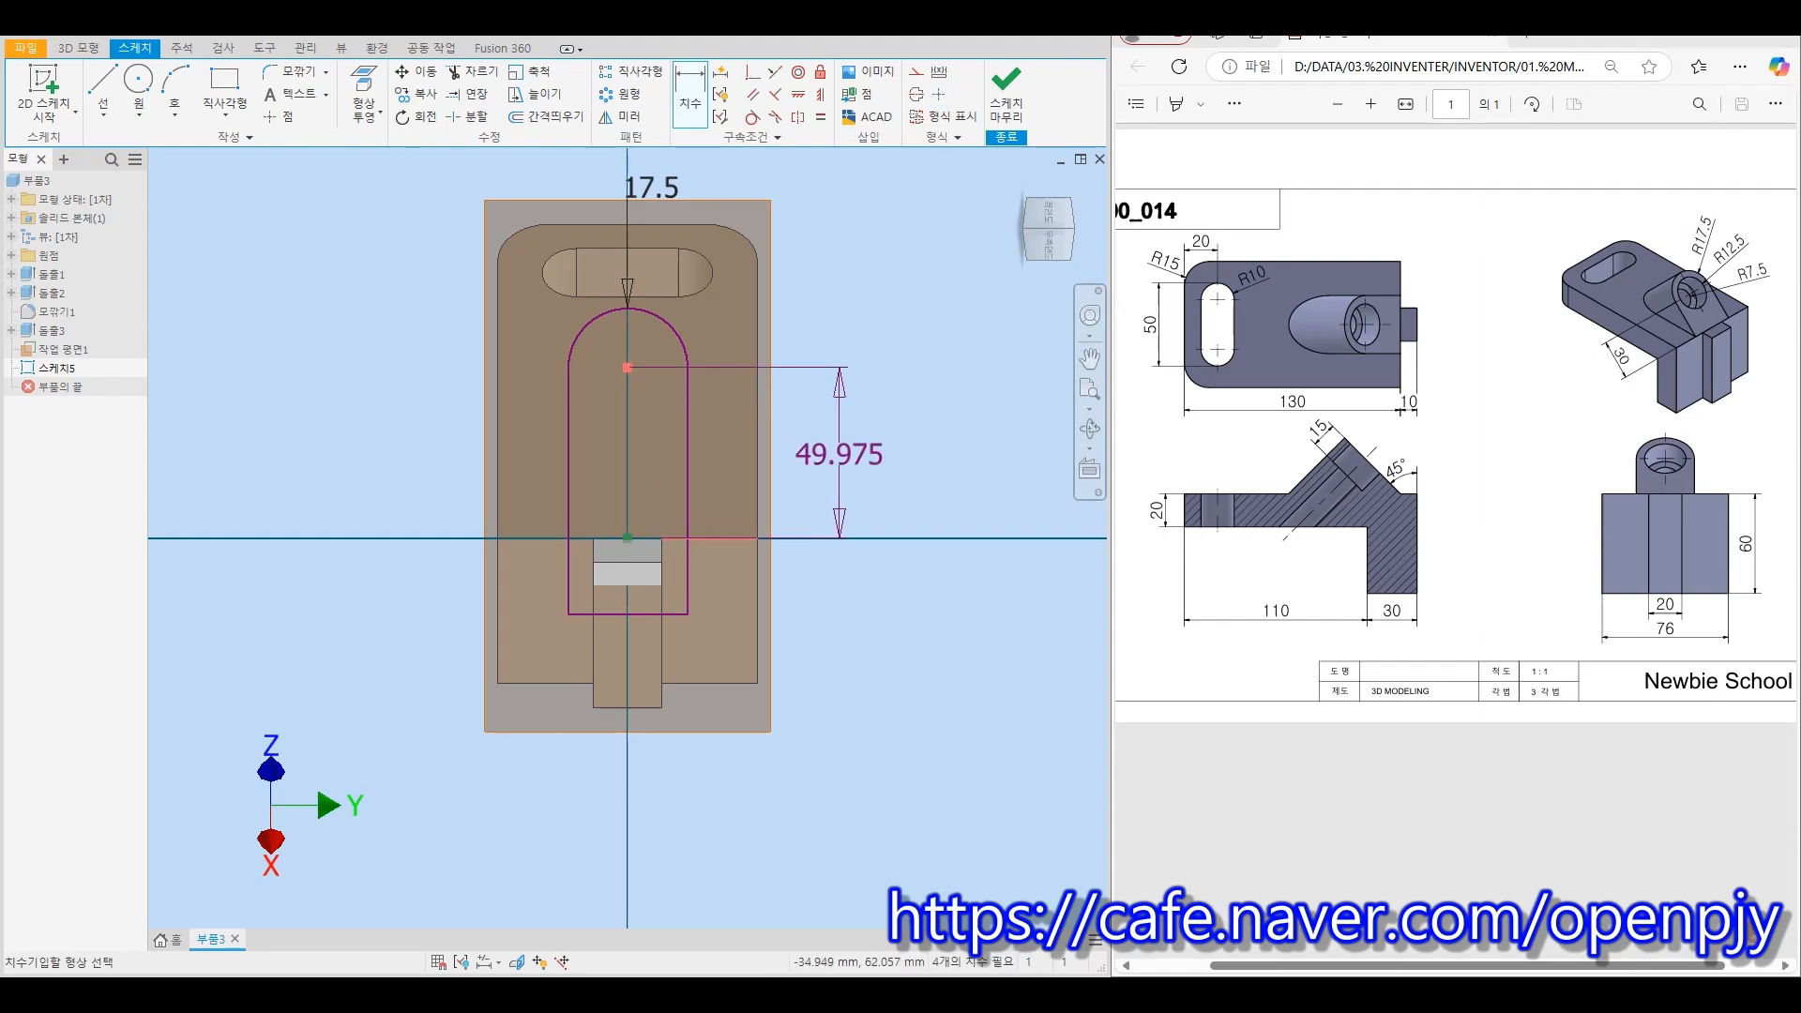
left_click(840, 459)
type("30")
key("Return")
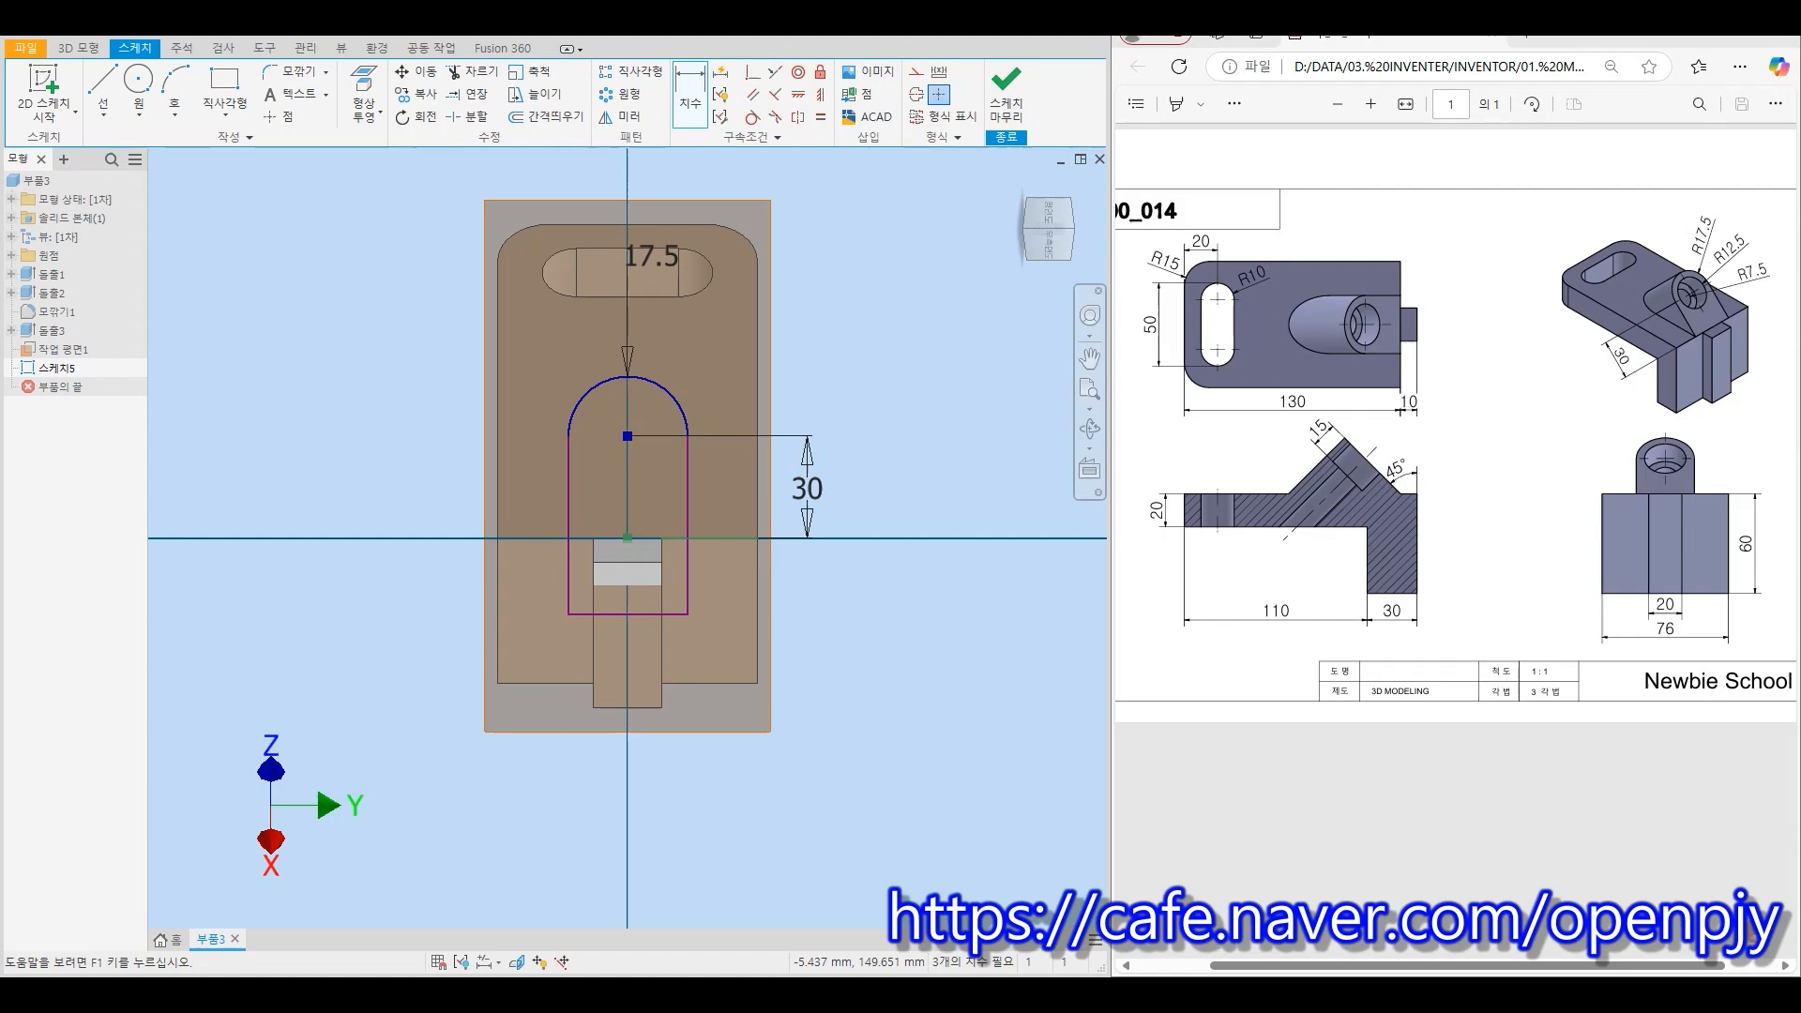
Make the profile's lower line collinear with the plate's end edge
left_click(775, 73)
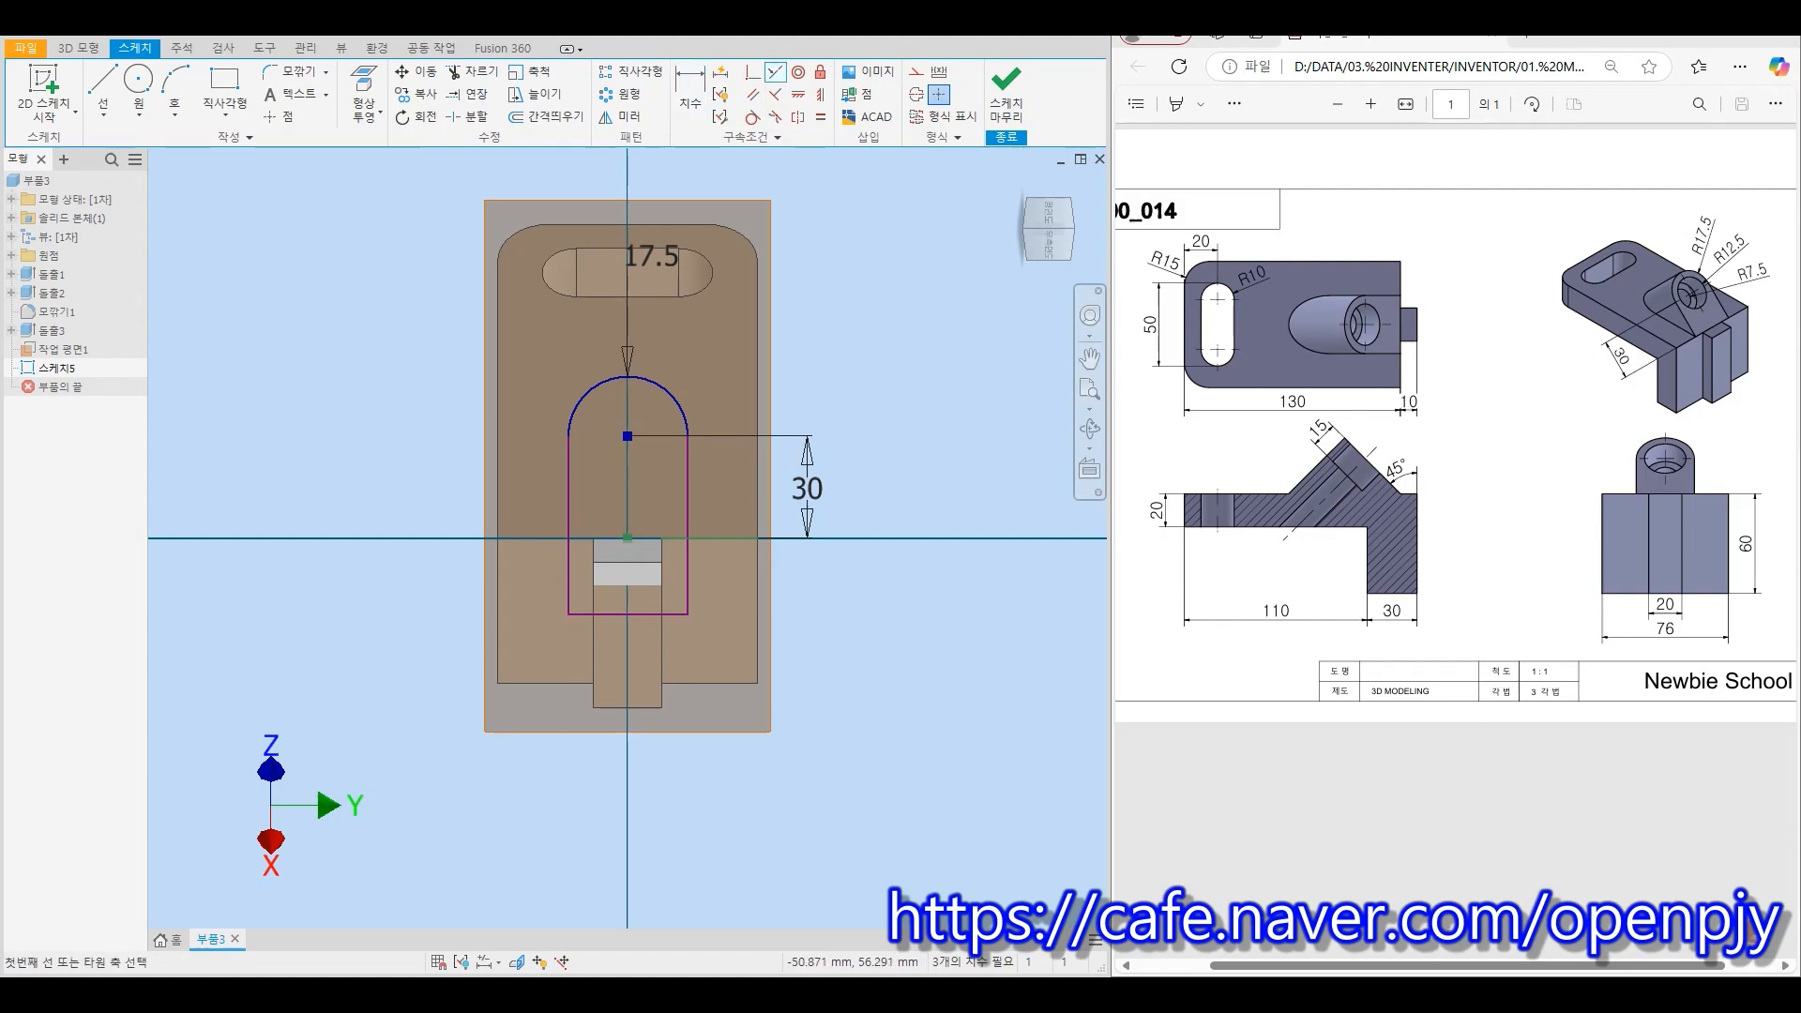
left_click(709, 538)
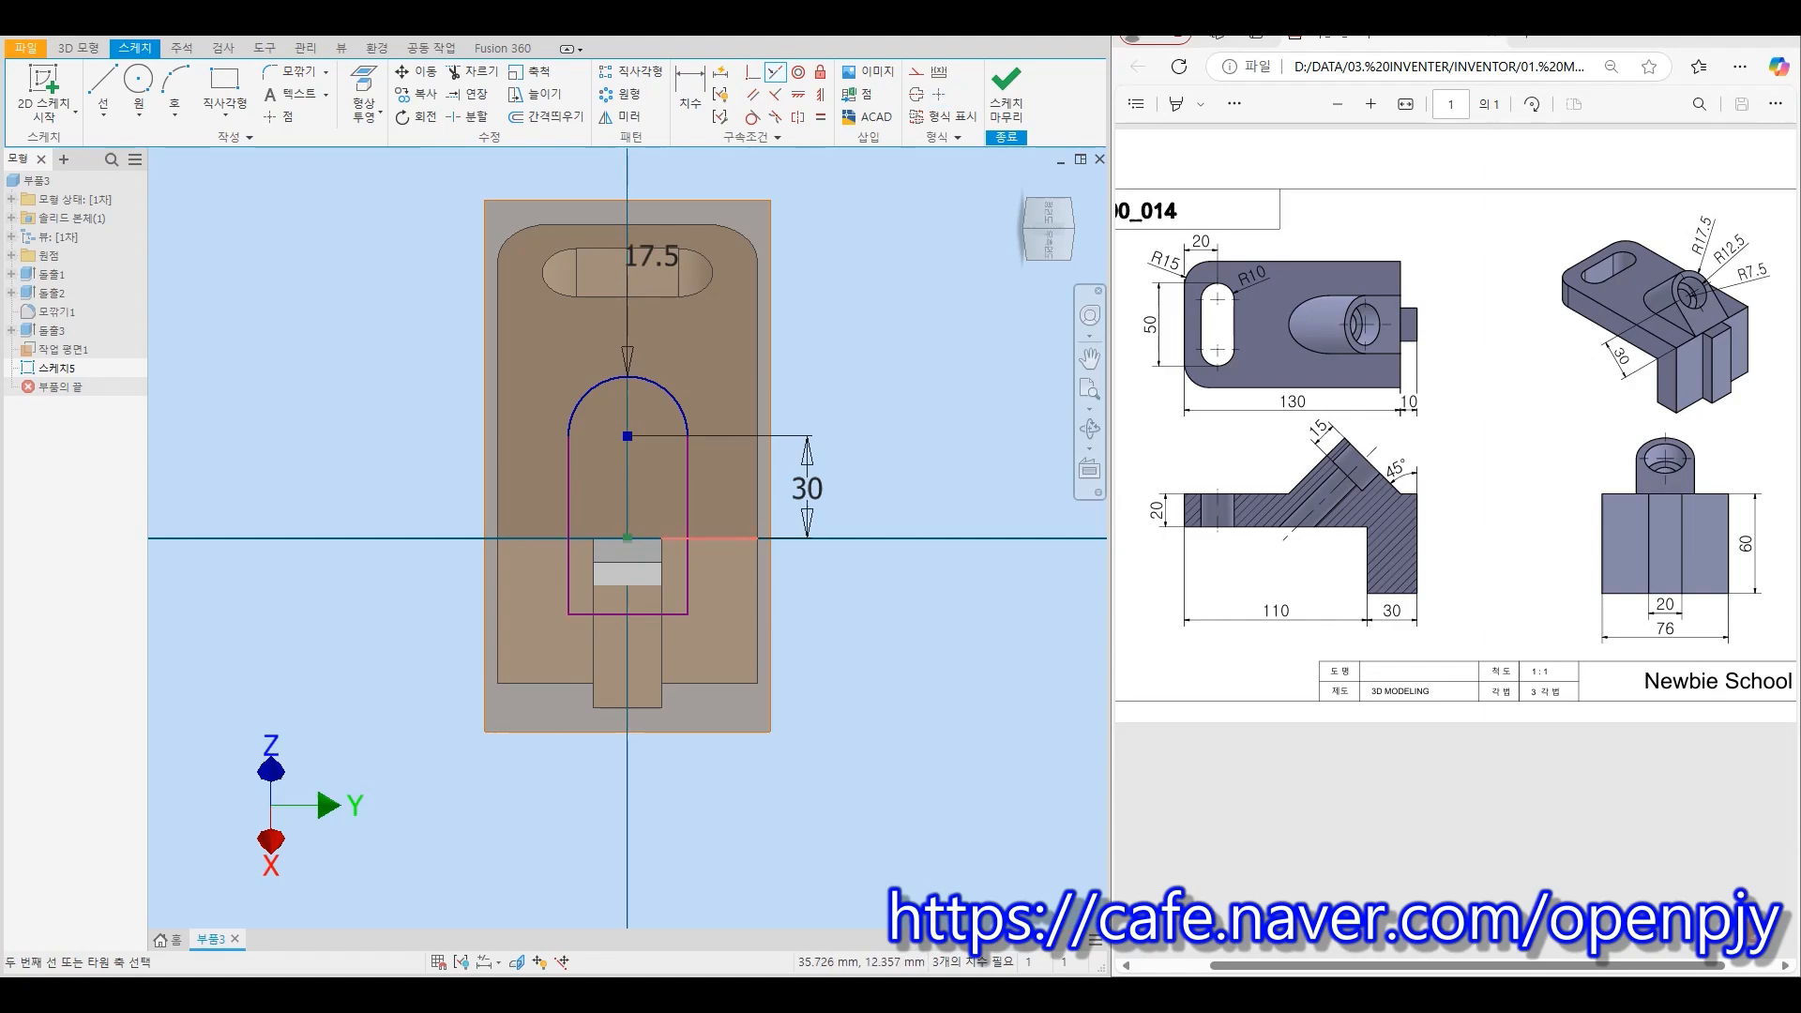
left_click(657, 615)
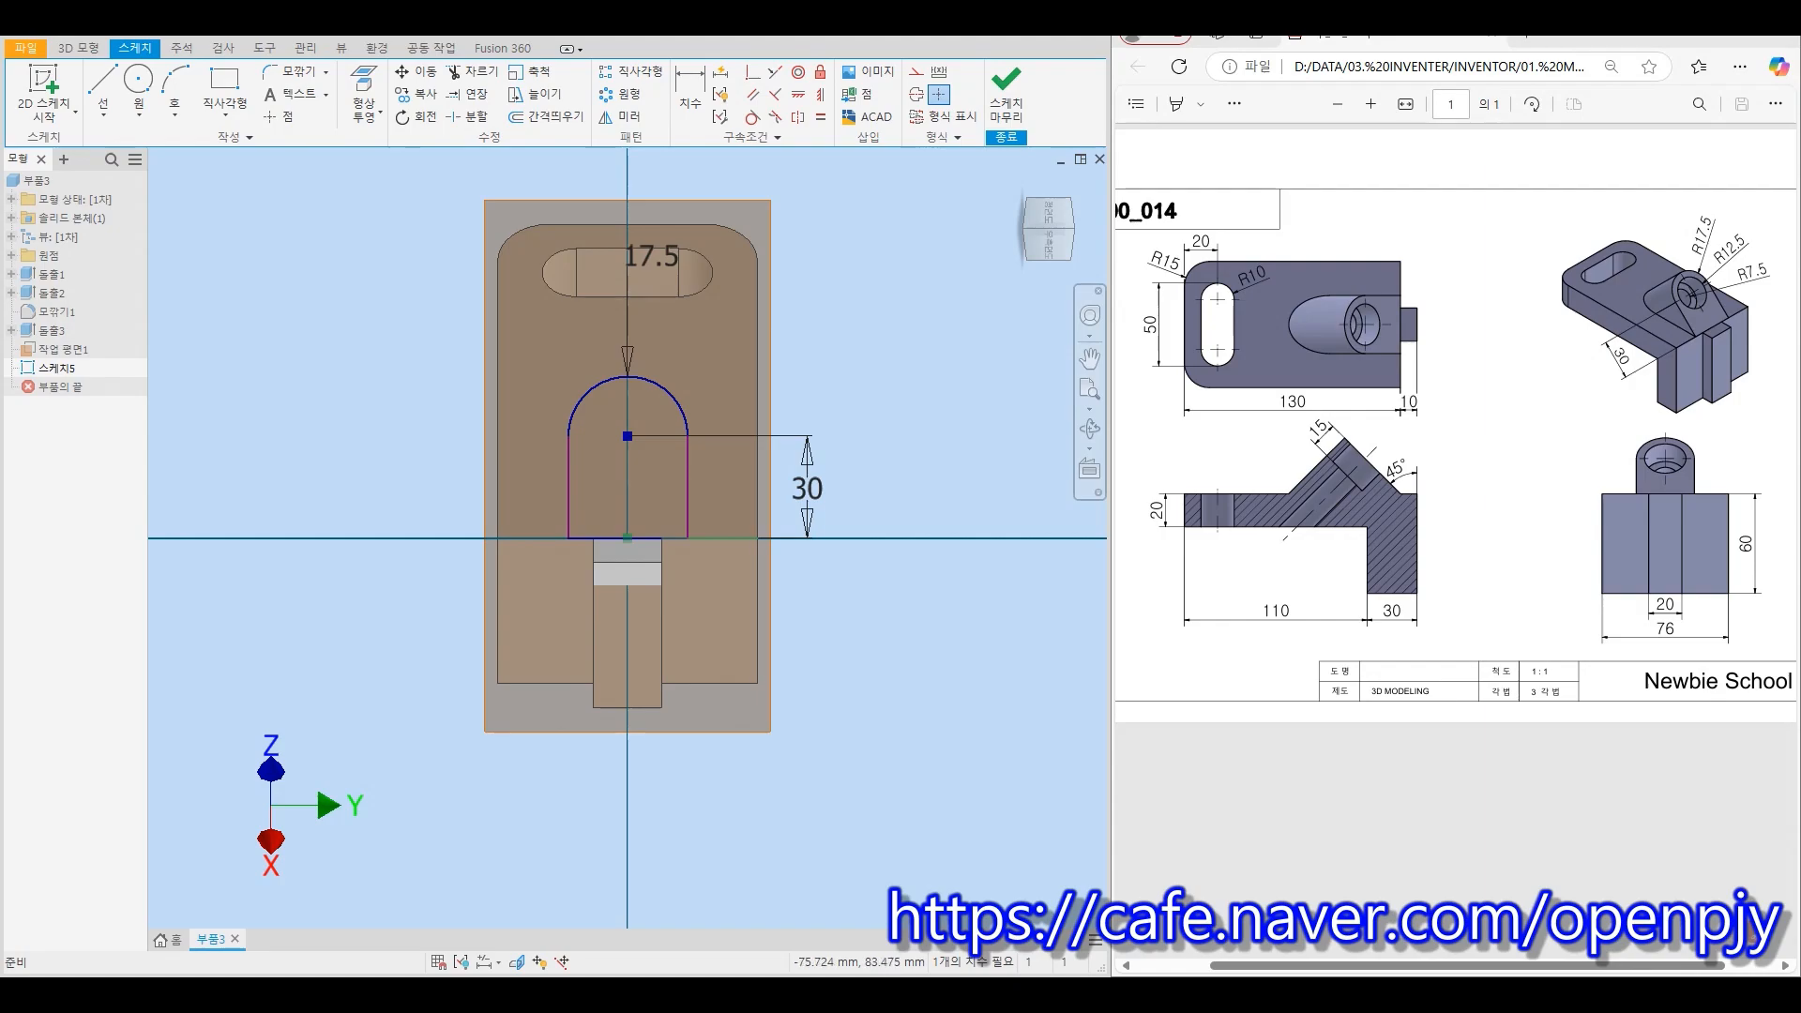
key("Escape")
Constrain the profile's straight side line to be vertical and finish the sketch
left_click(821, 94)
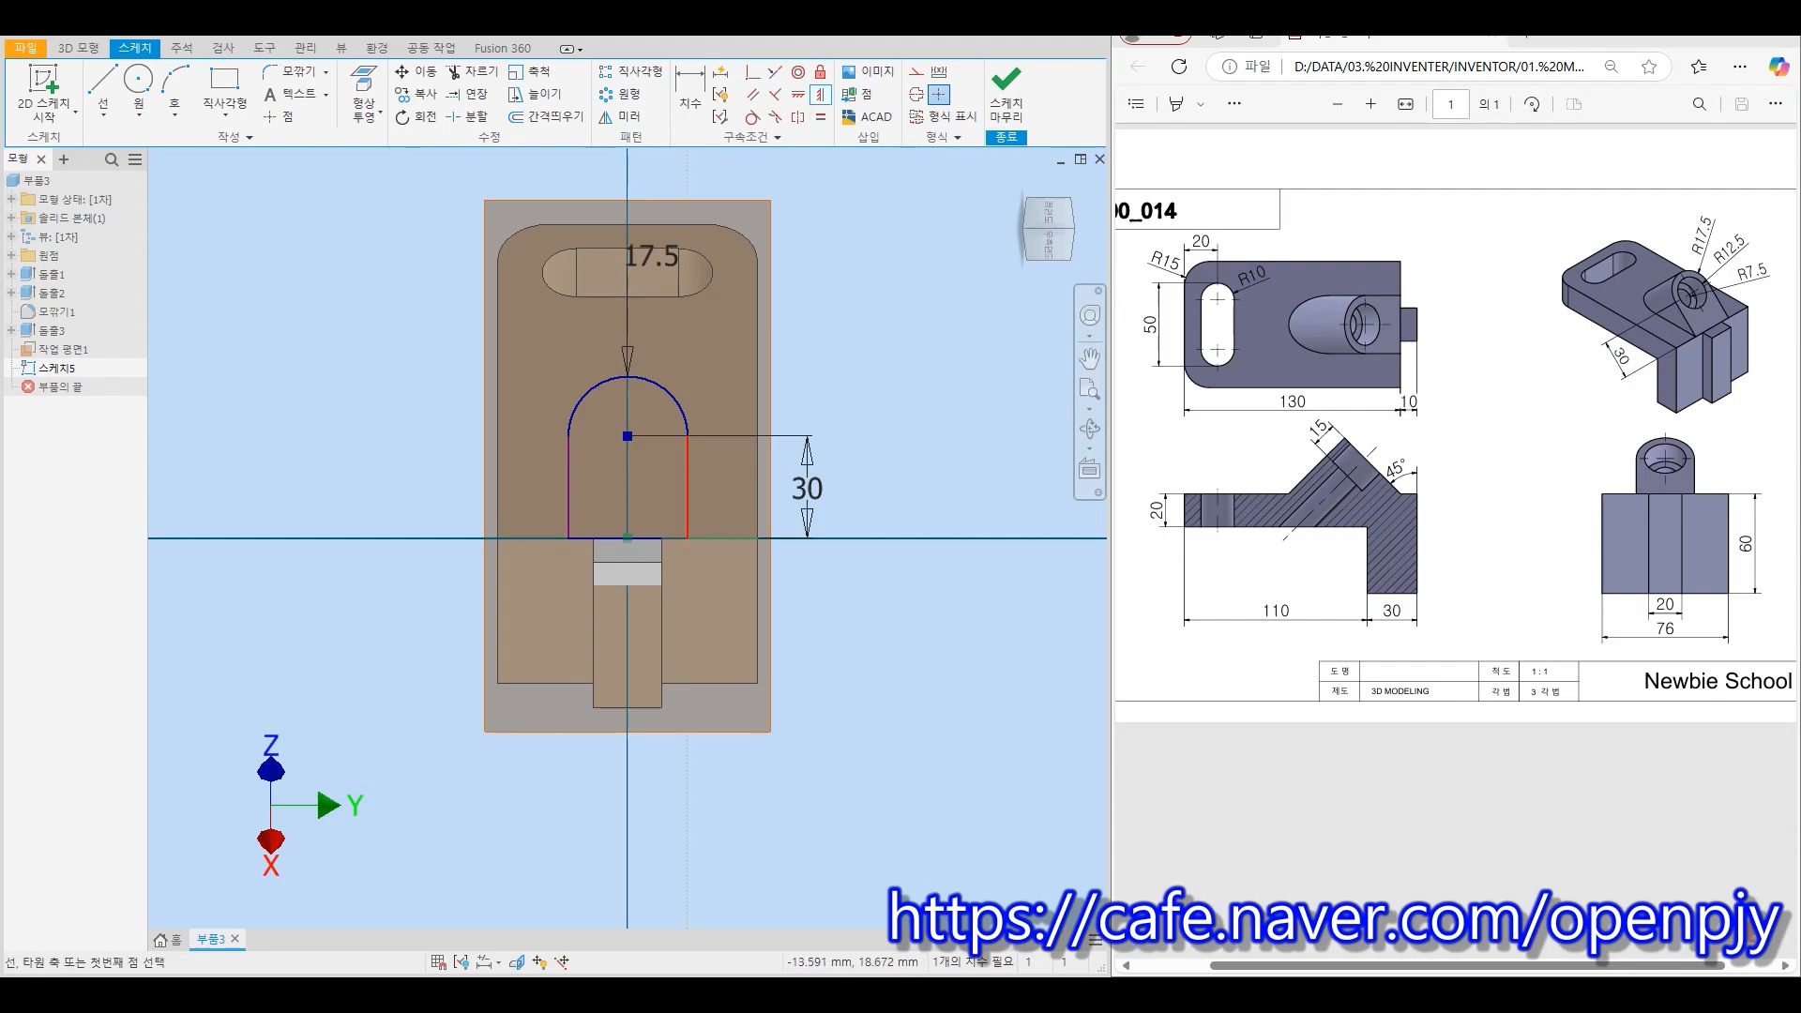
left_click(688, 483)
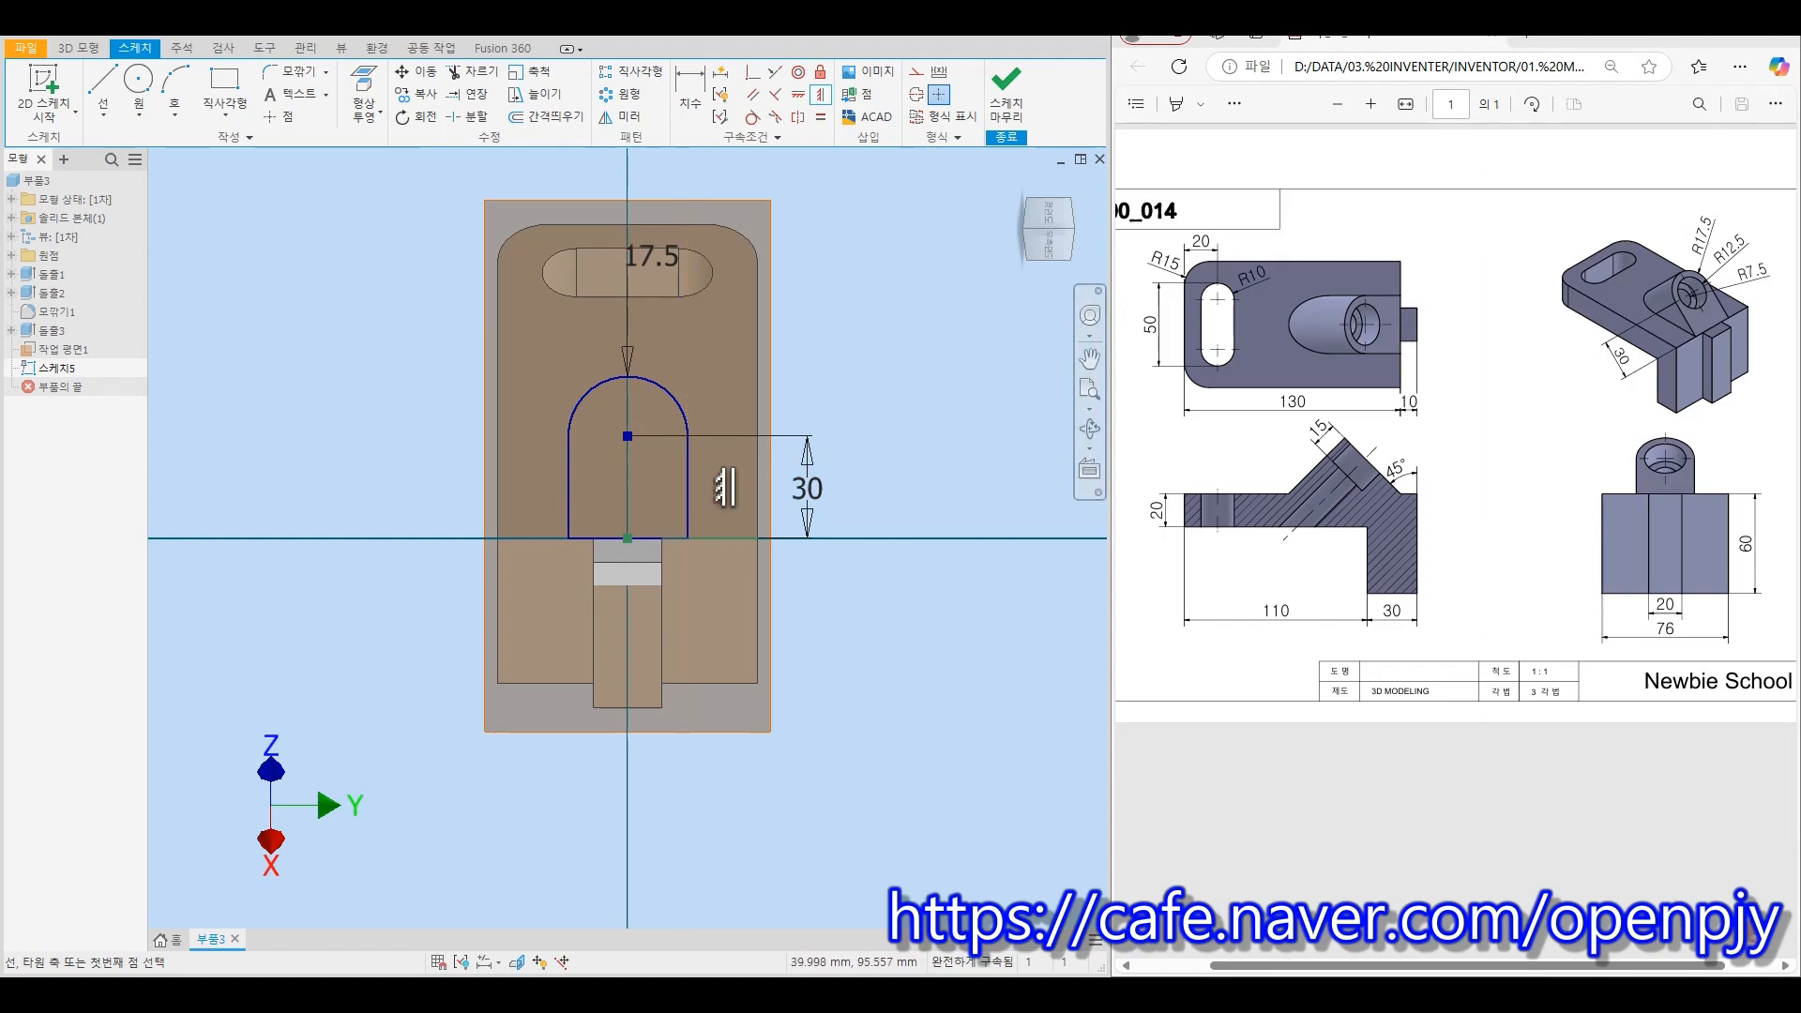
mouse_move(728, 482)
middle_mouse_down("shift")
mouse_move(765, 404)
mouse_move(784, 409)
middle_mouse_up("shift")
left_click(1006, 89)
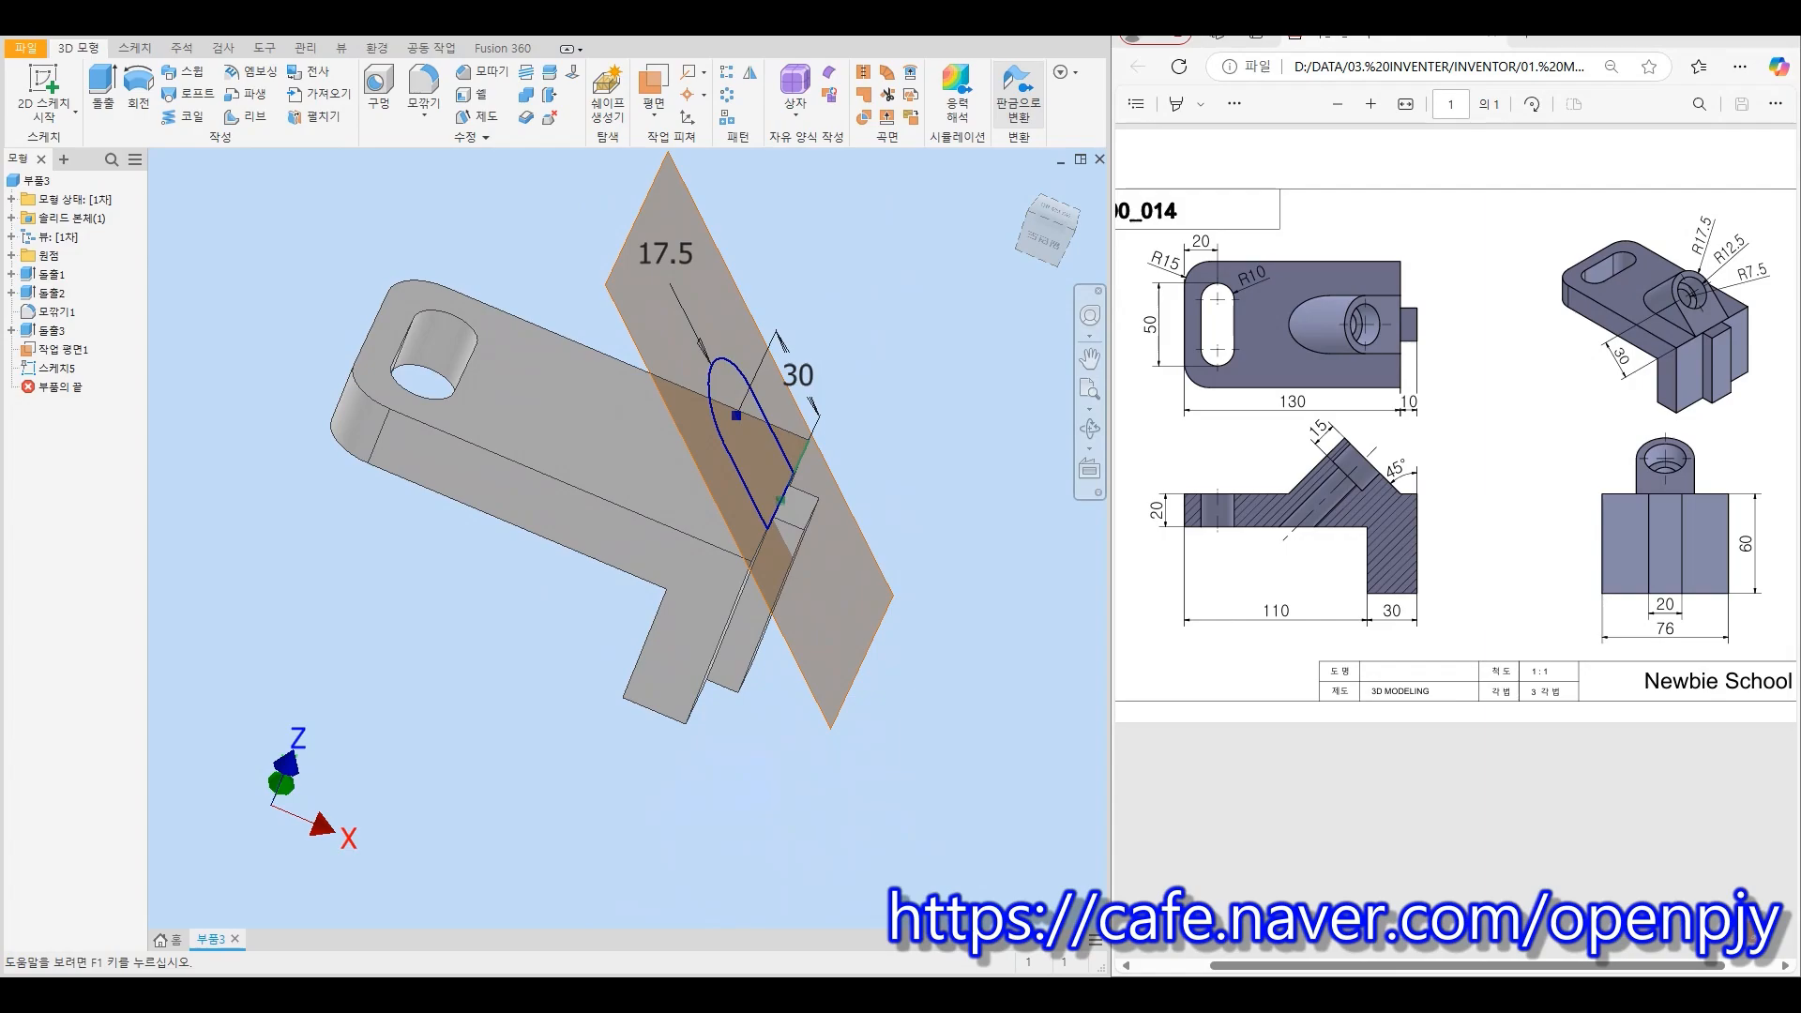
Start extruding the boss profile as a join with its direction flipped toward the plate, trying distances of 54.5 and 34 mm
left_click(101, 87)
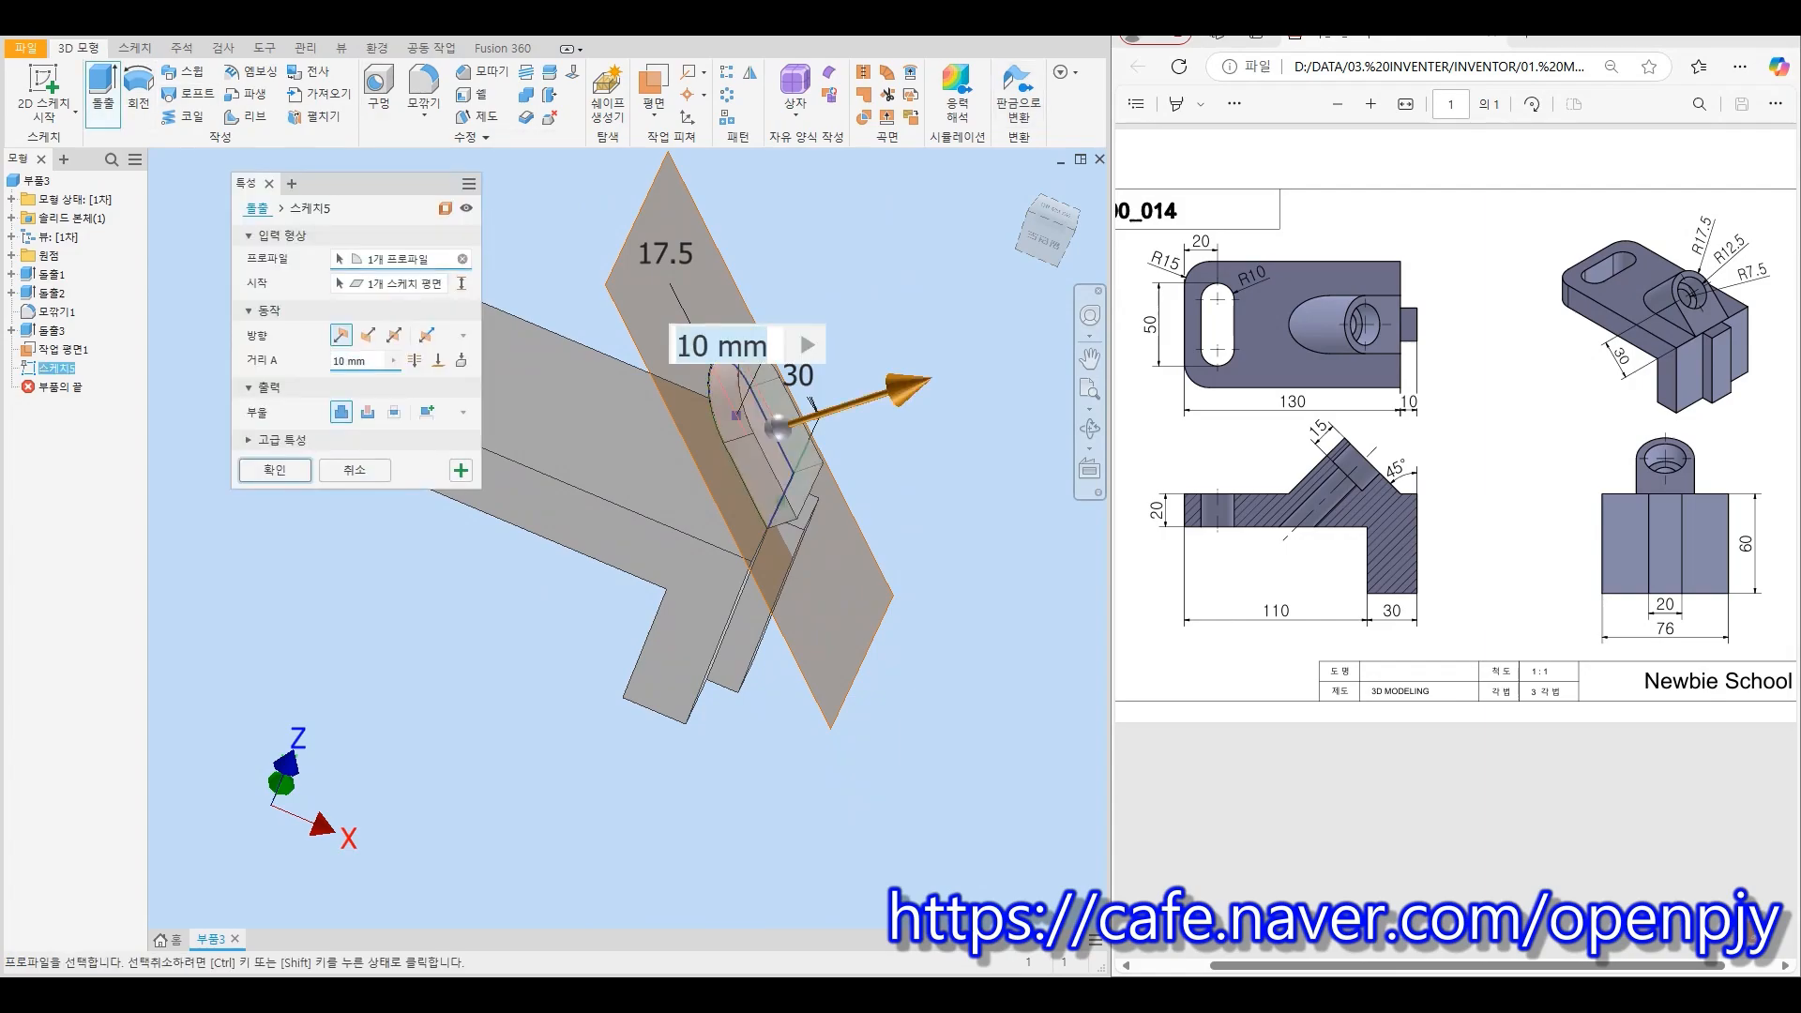
middle_click_drag(647, 450, 649, 394, "shift")
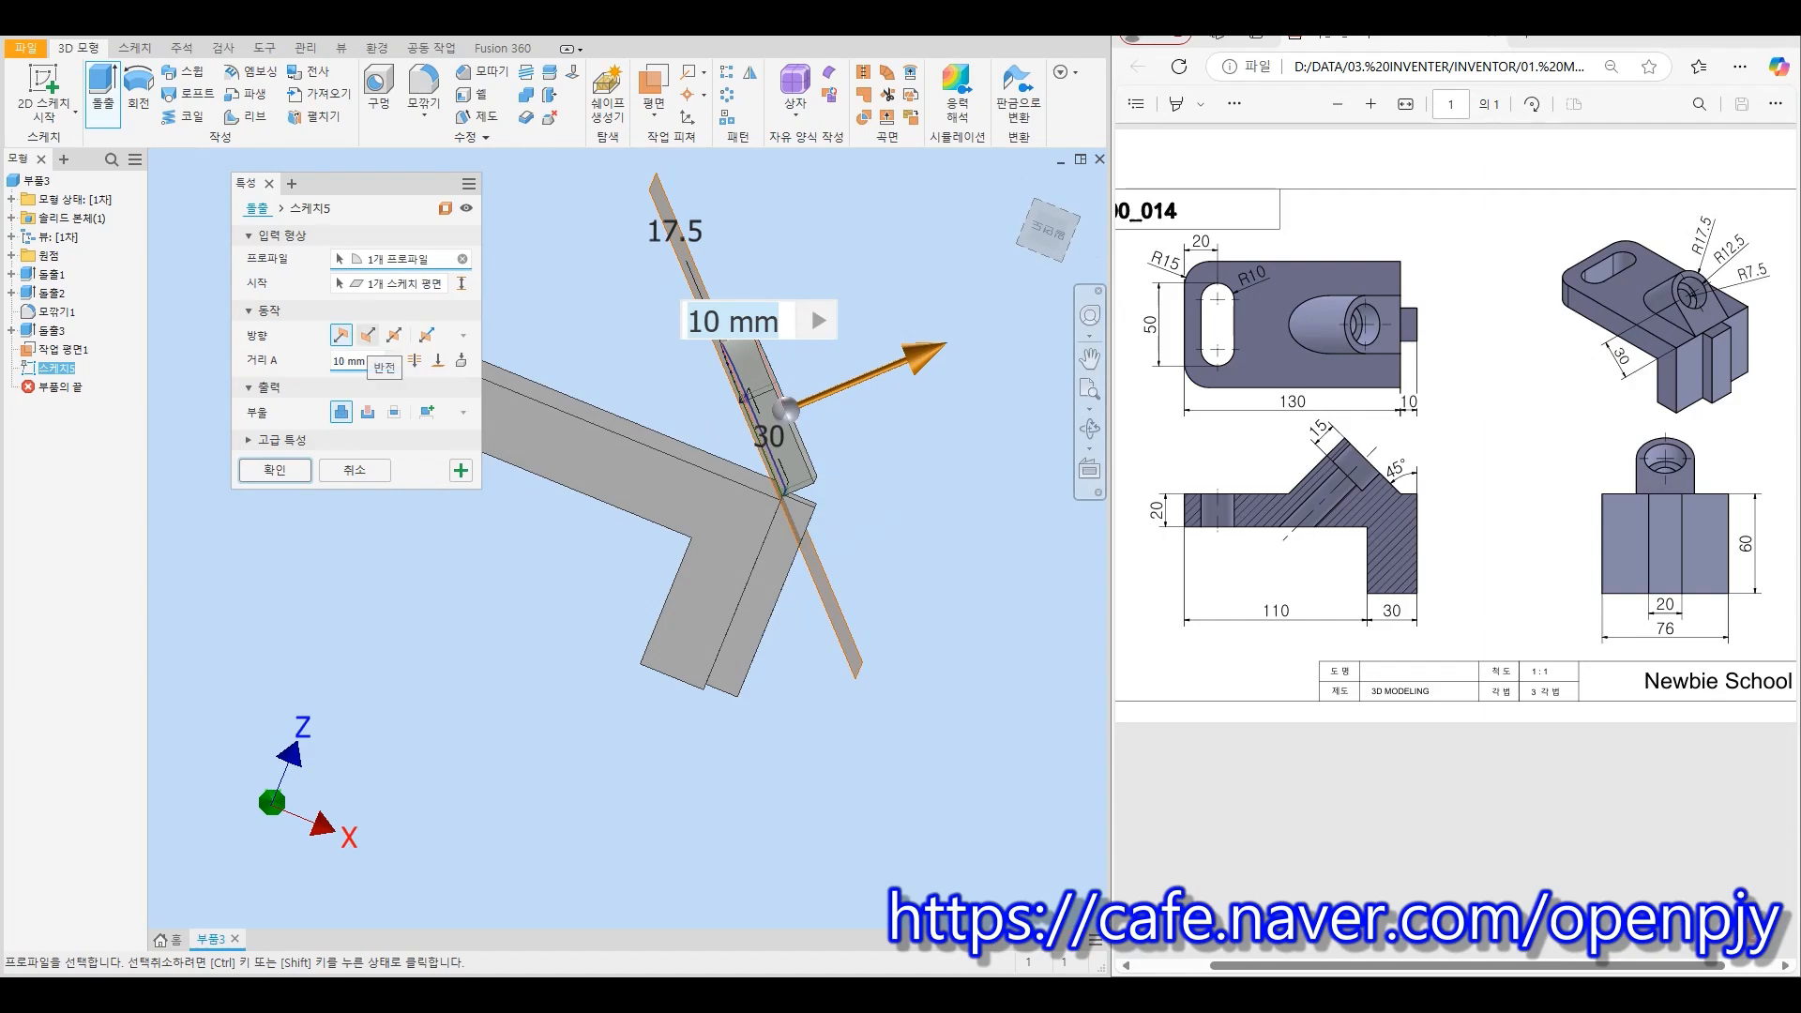
left_click(368, 335)
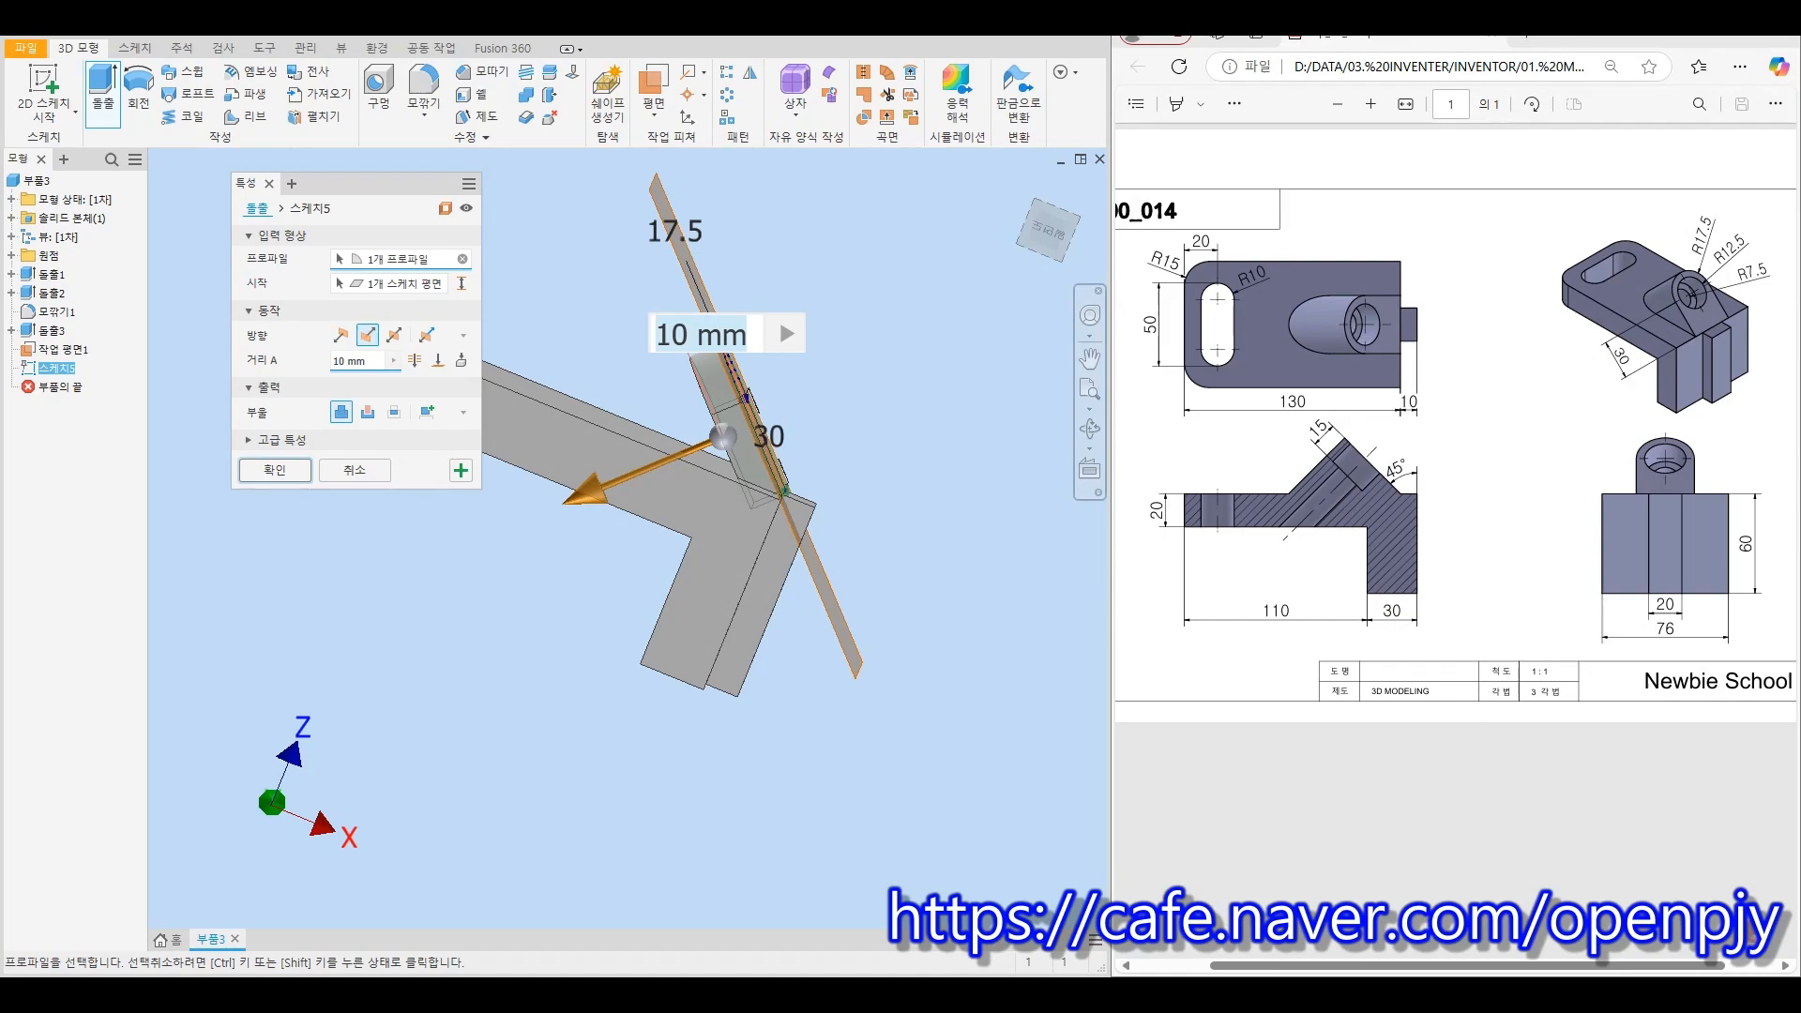
left_click_drag(574, 495, 434, 555)
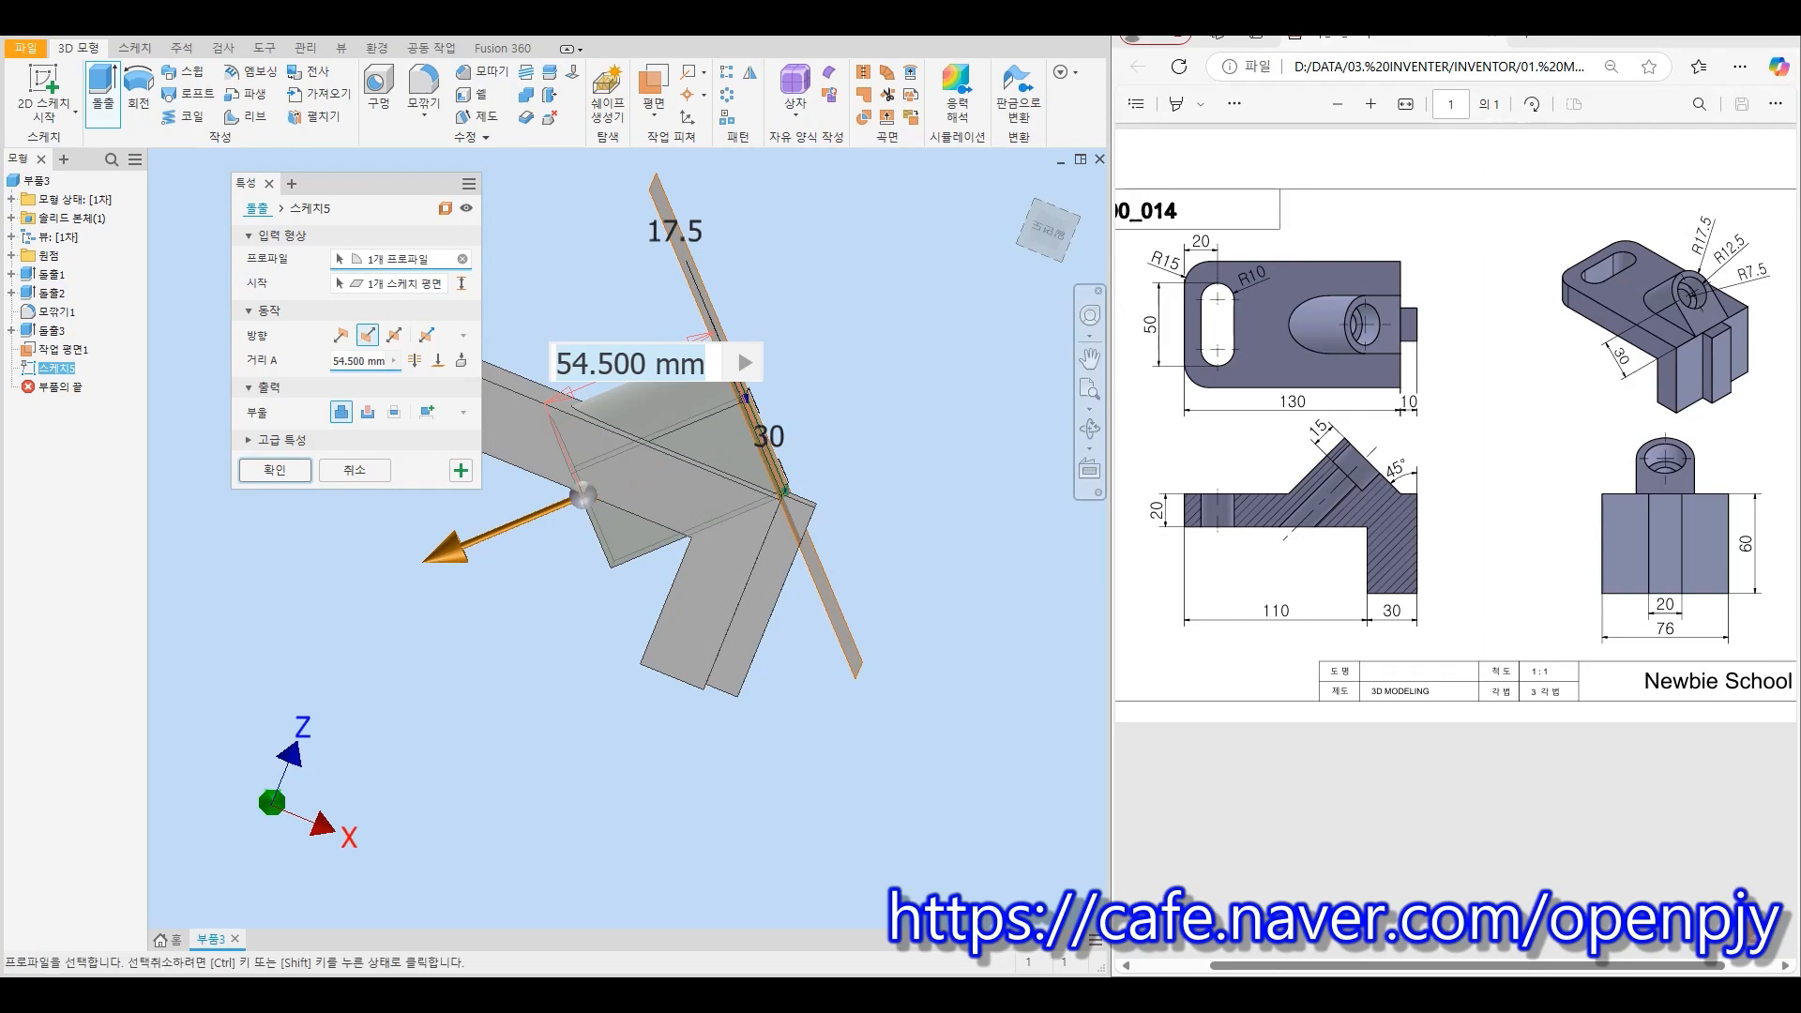
mouse_move(647, 414)
middle_mouse_down("shift")
mouse_move(727, 413)
mouse_move(661, 413)
middle_mouse_up("shift")
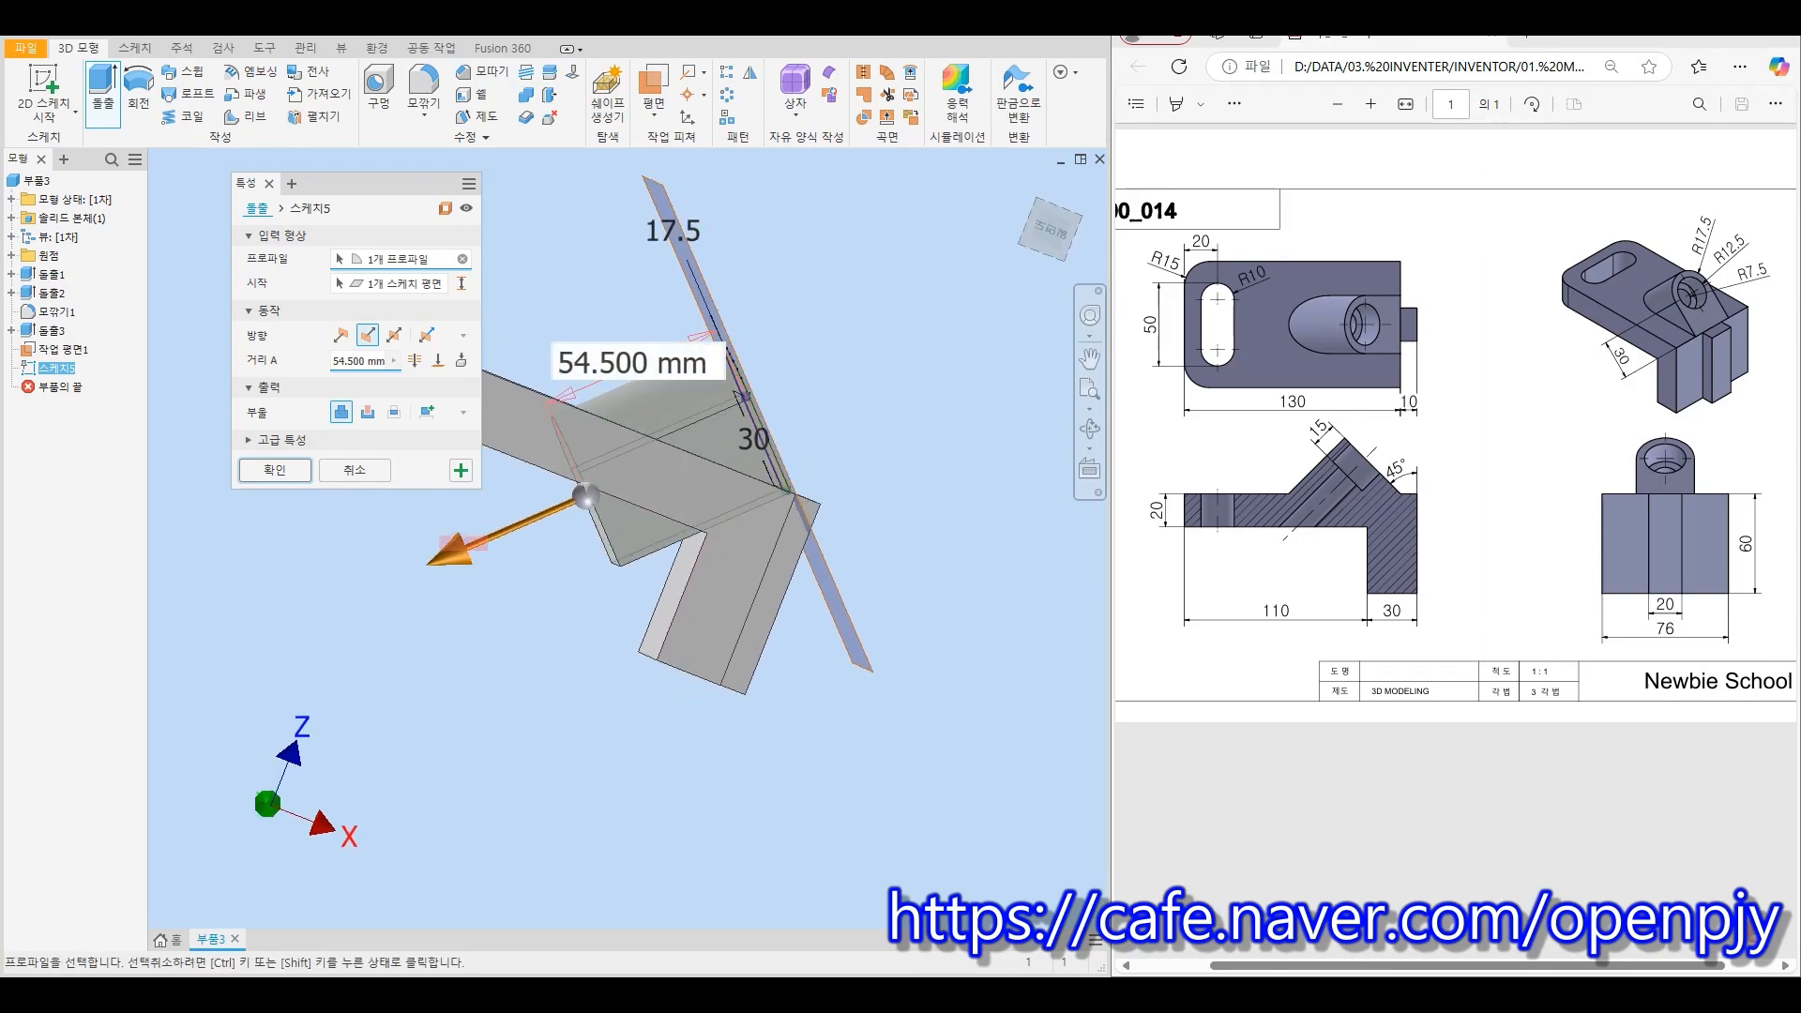
left_click_drag(656, 463, 649, 466)
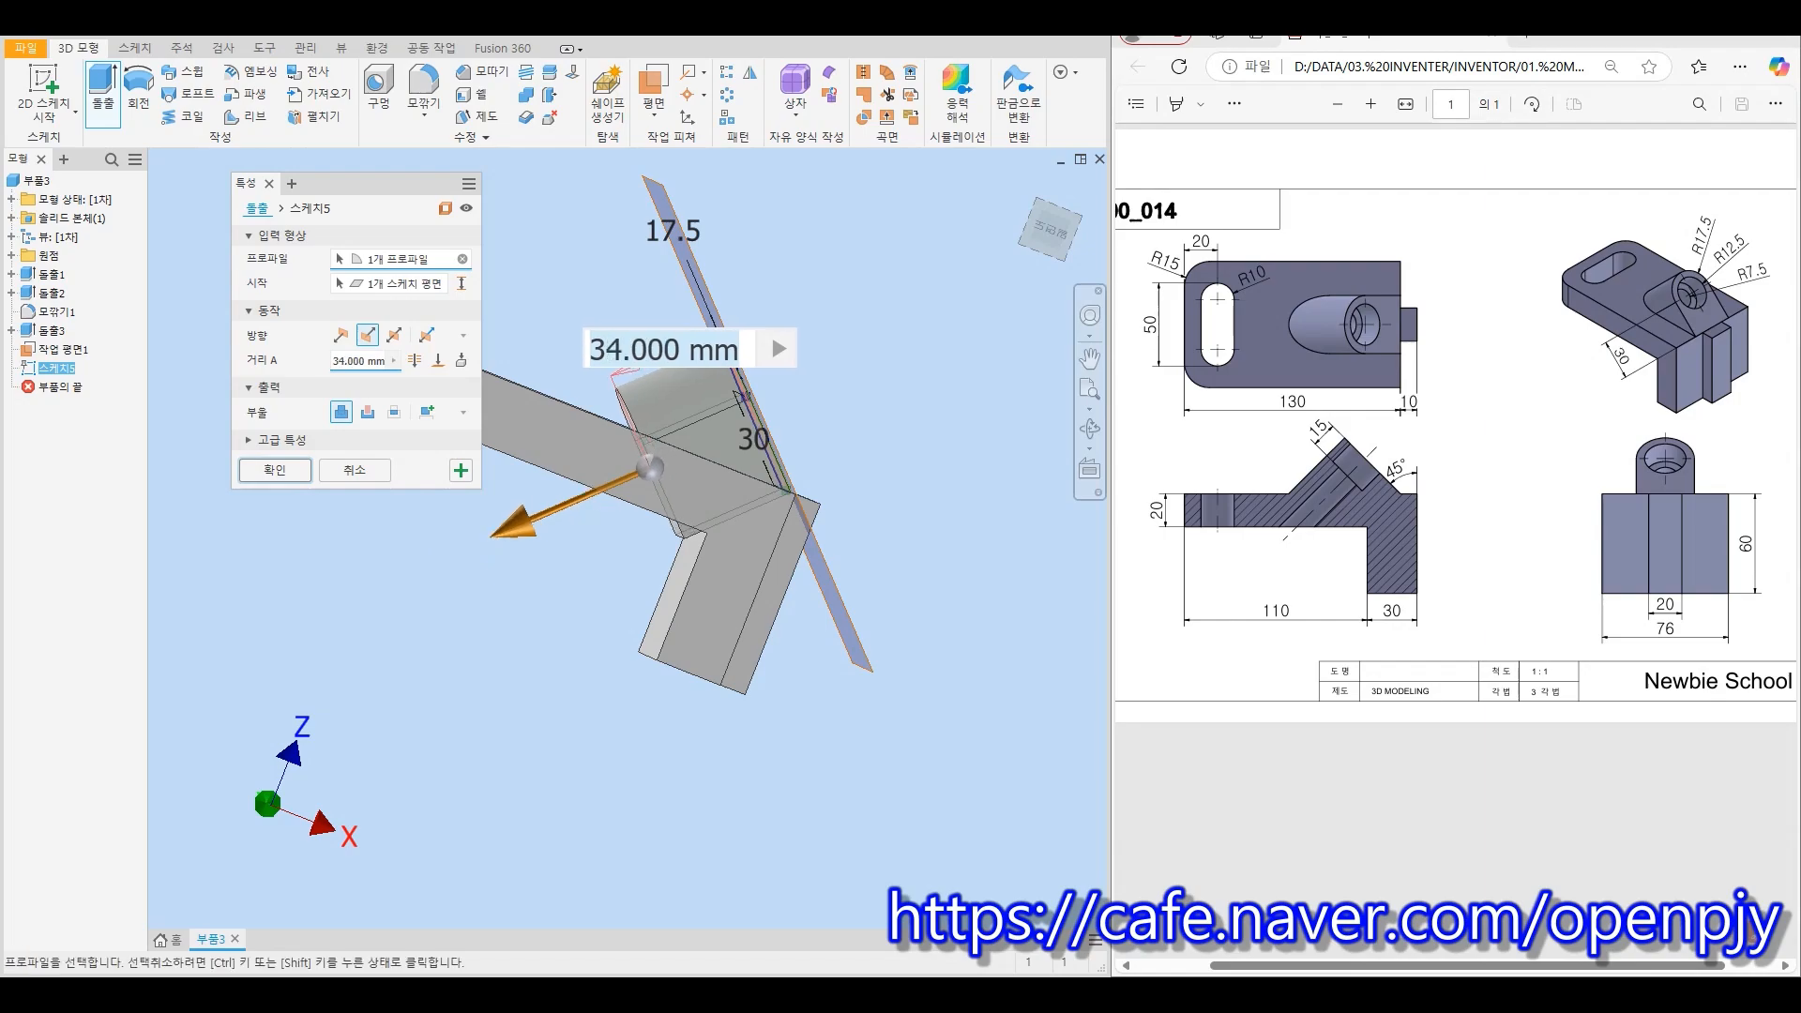
left_click(1051, 225)
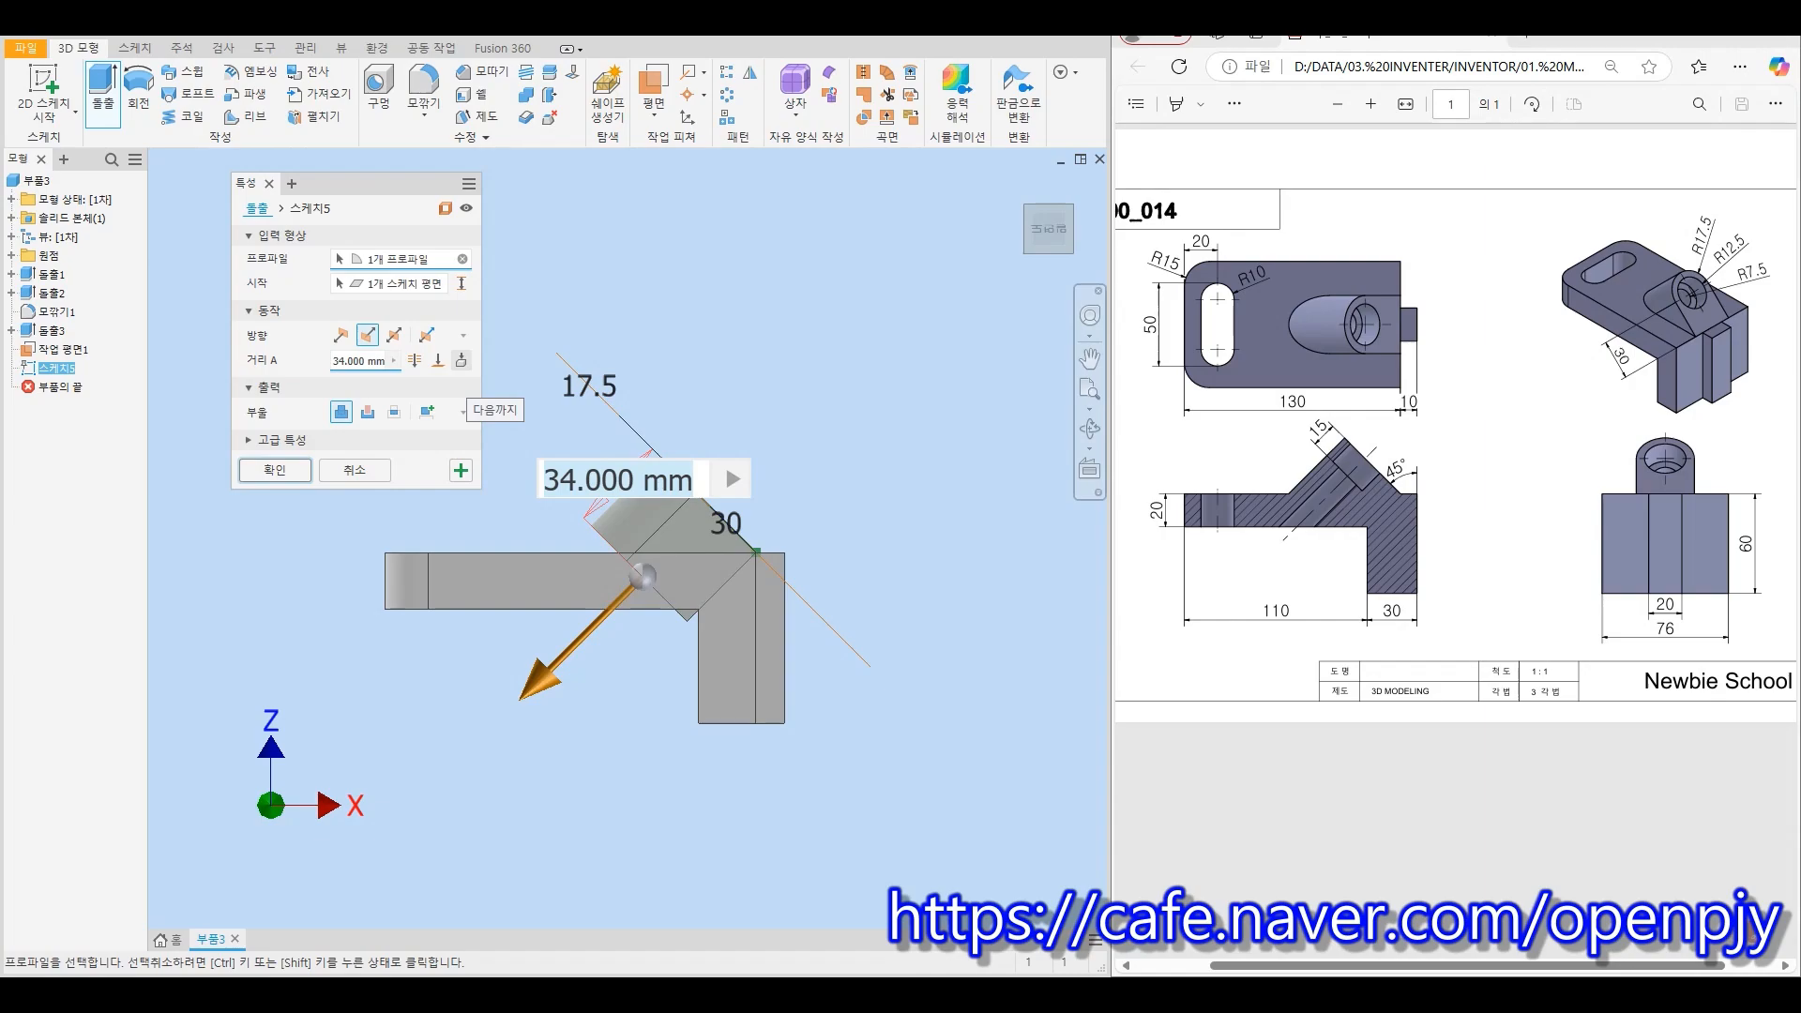
Try the To Next extent for the boss extrusion, and finish it with the To extent ending at the end rib's top face
left_click(461, 360)
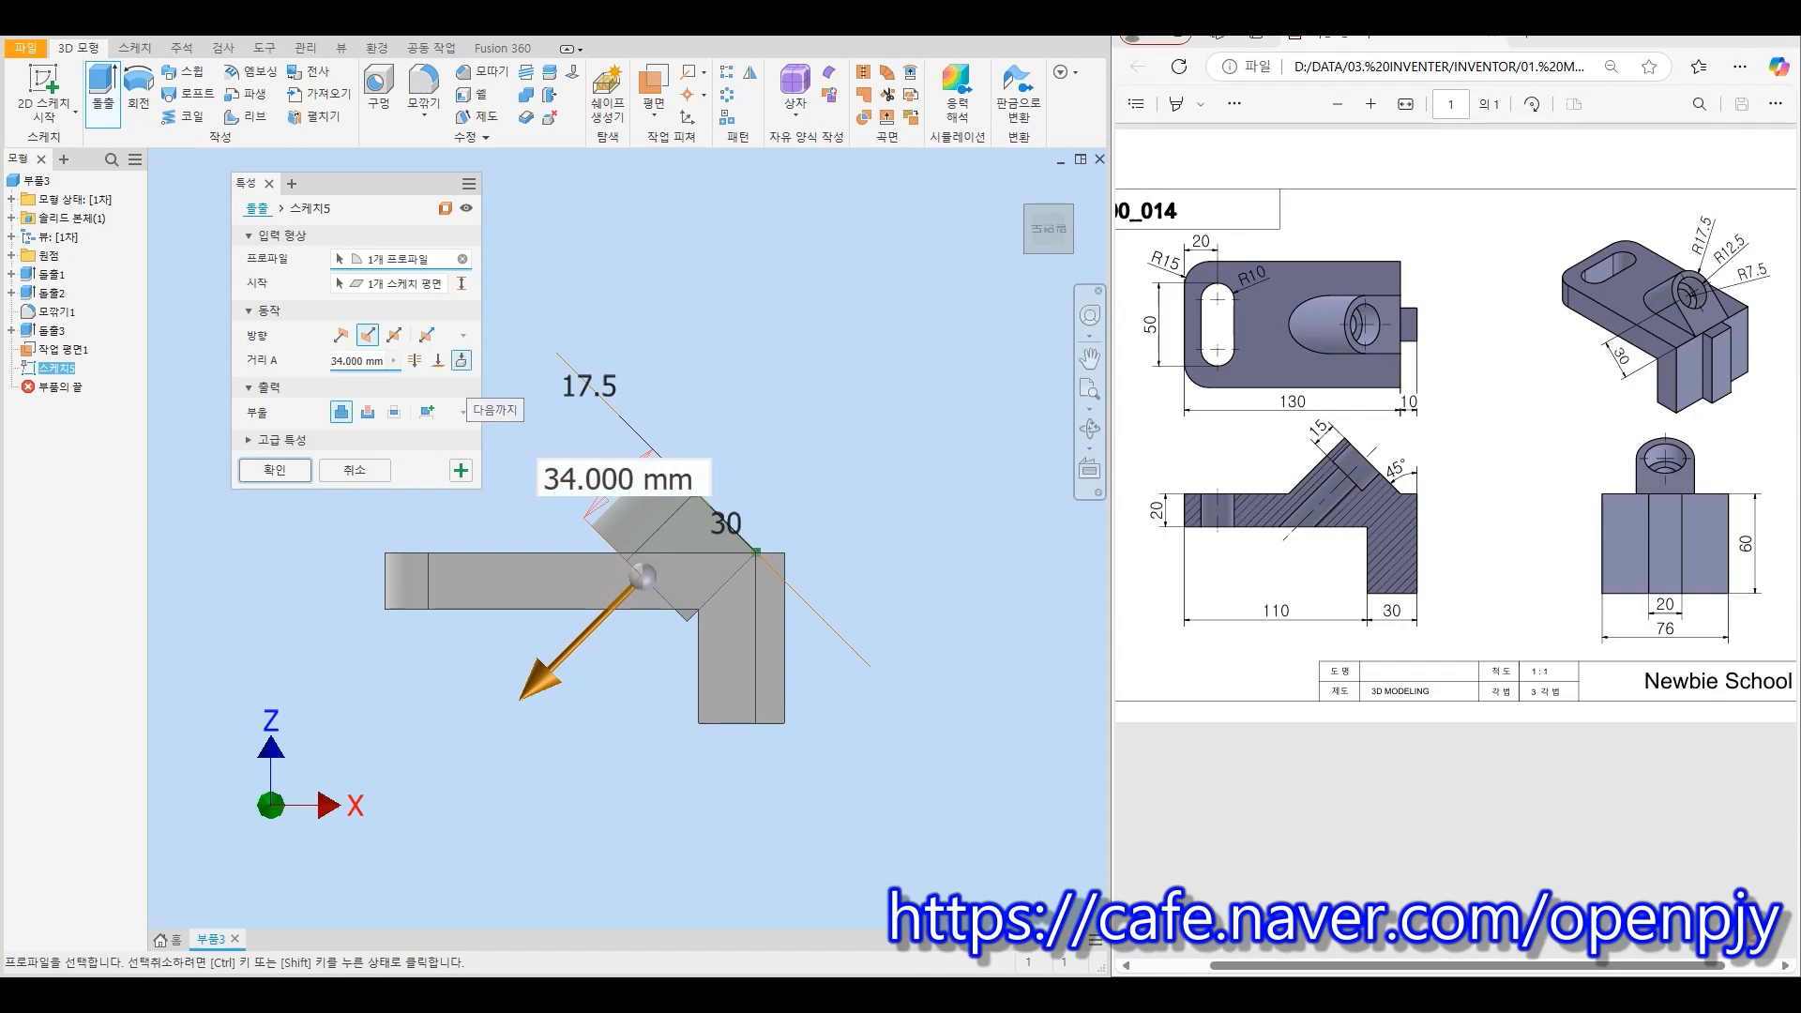
left_click_drag(1047, 228, 1046, 232)
middle_click_drag(597, 385, 598, 399, "shift")
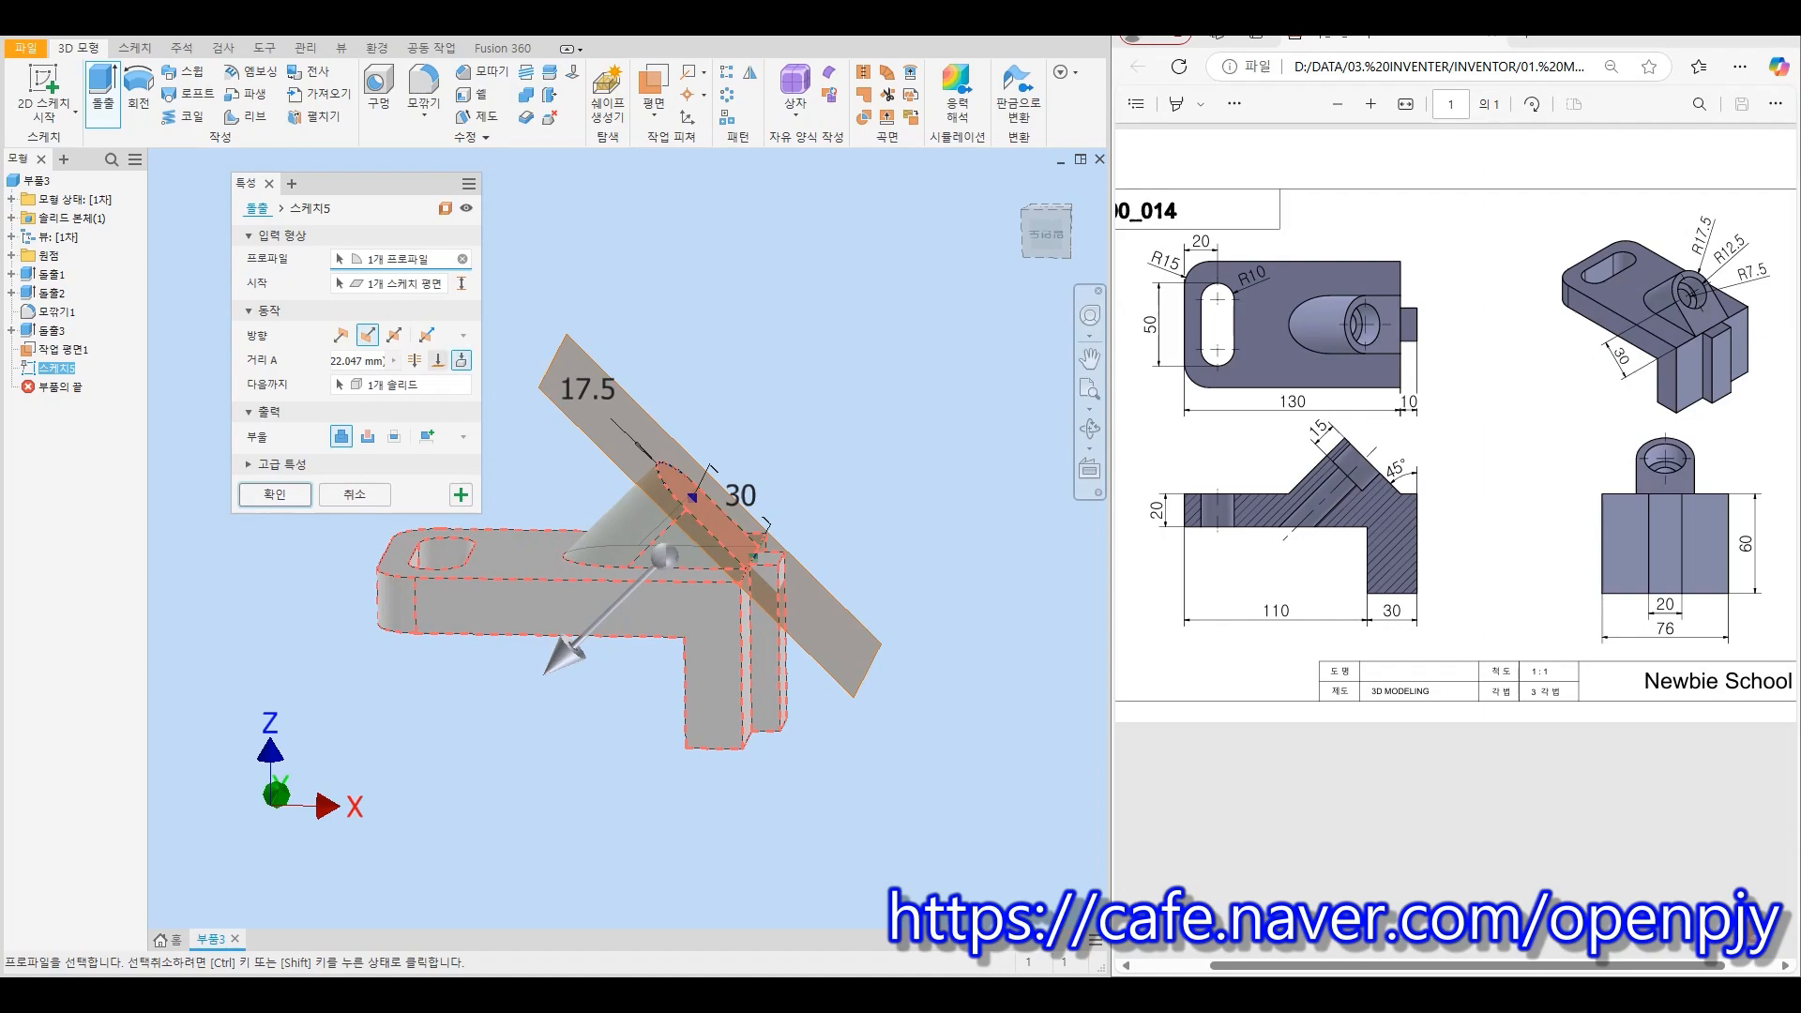
left_click(437, 360)
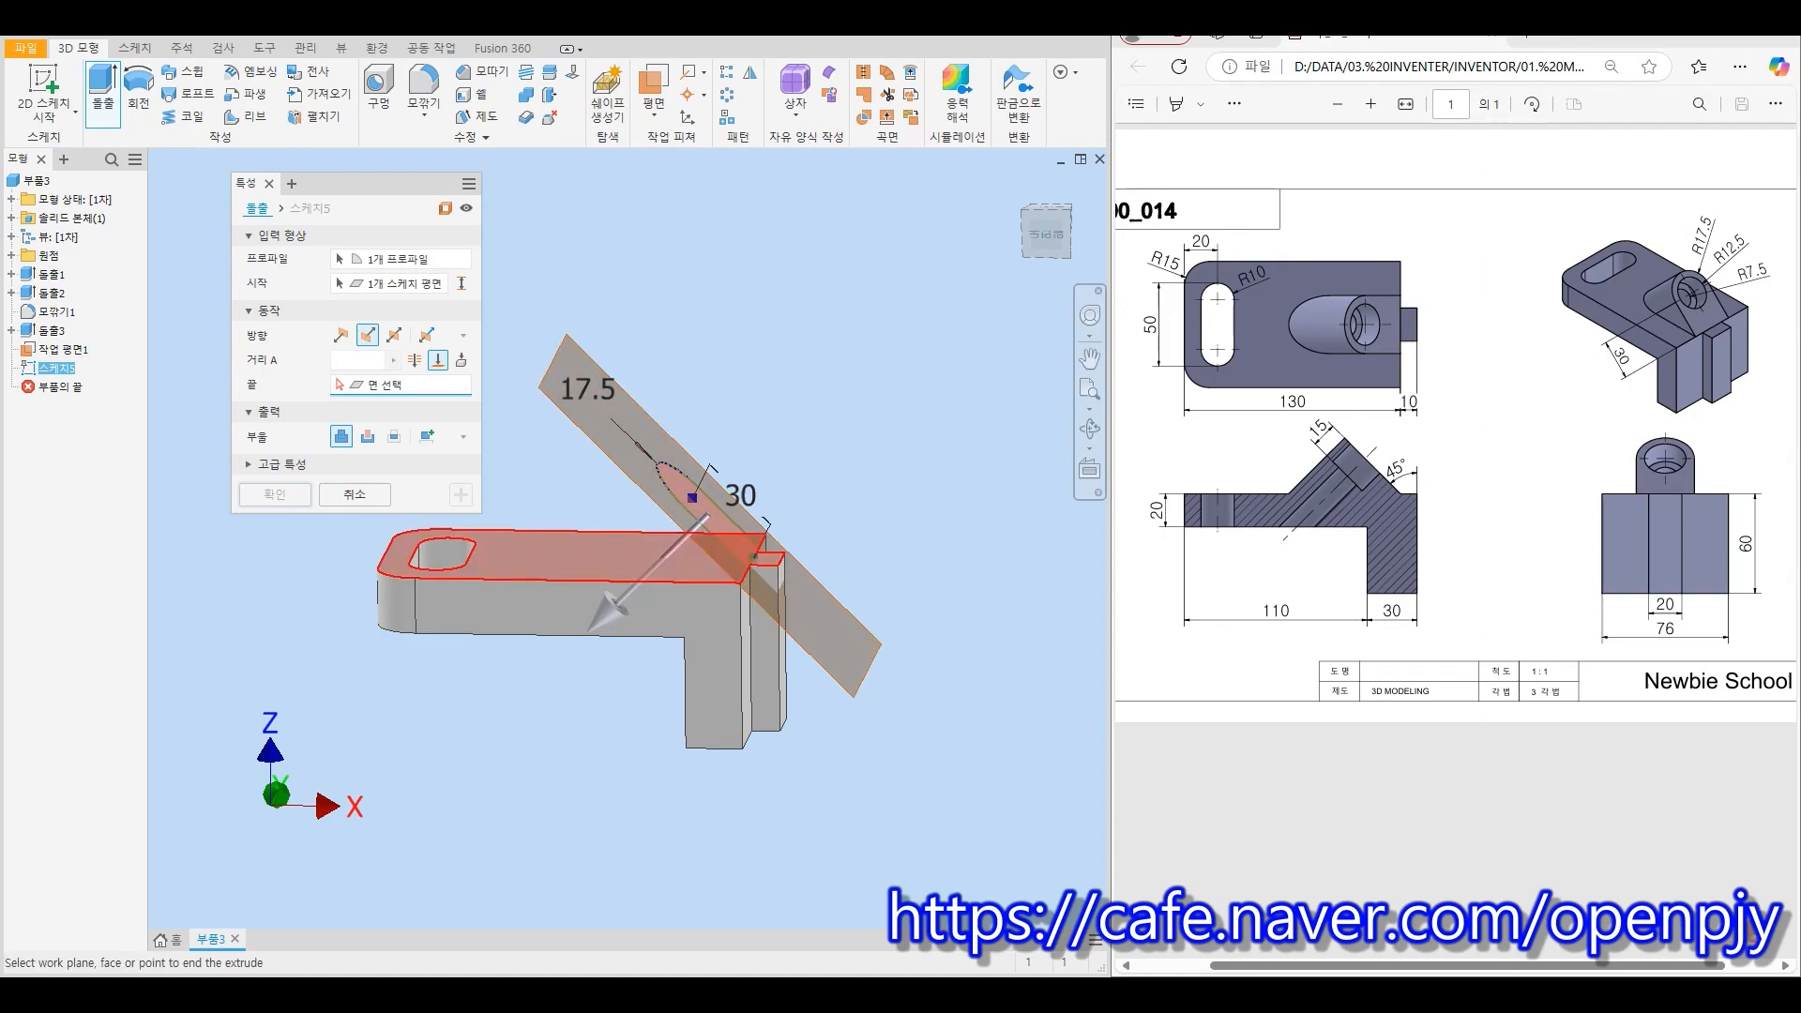
left_click(756, 555)
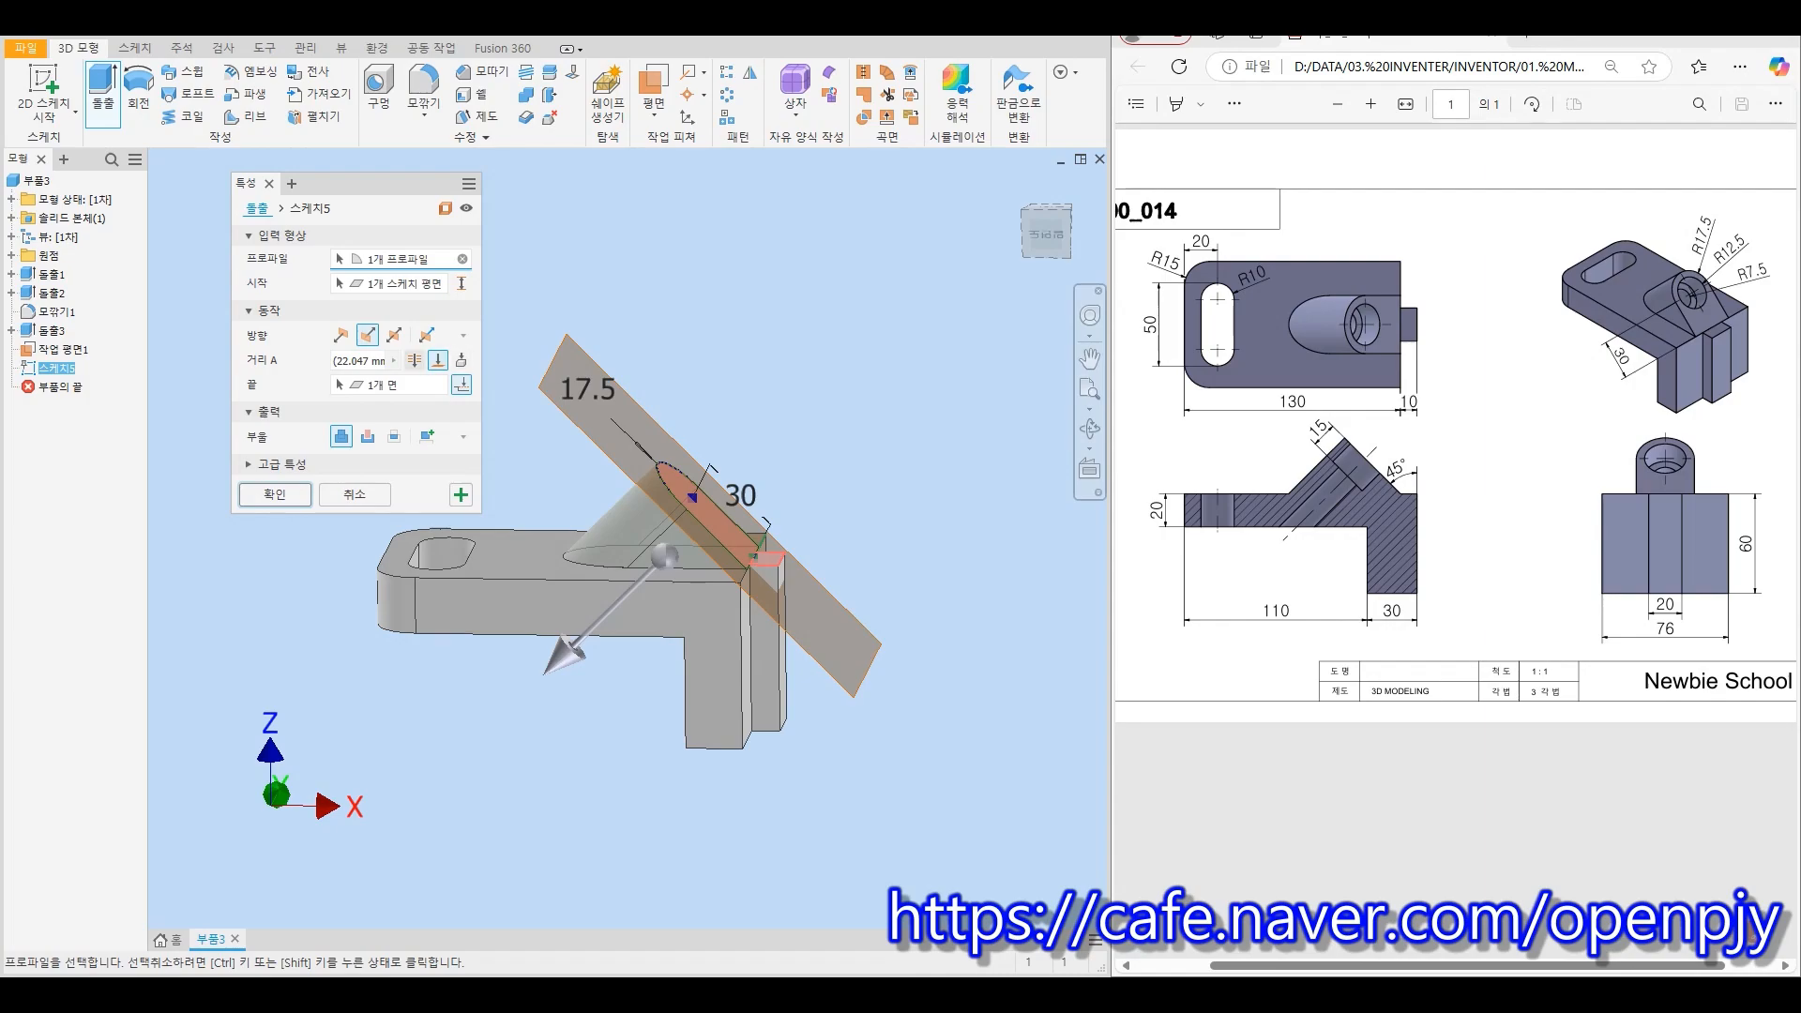
left_click(274, 494)
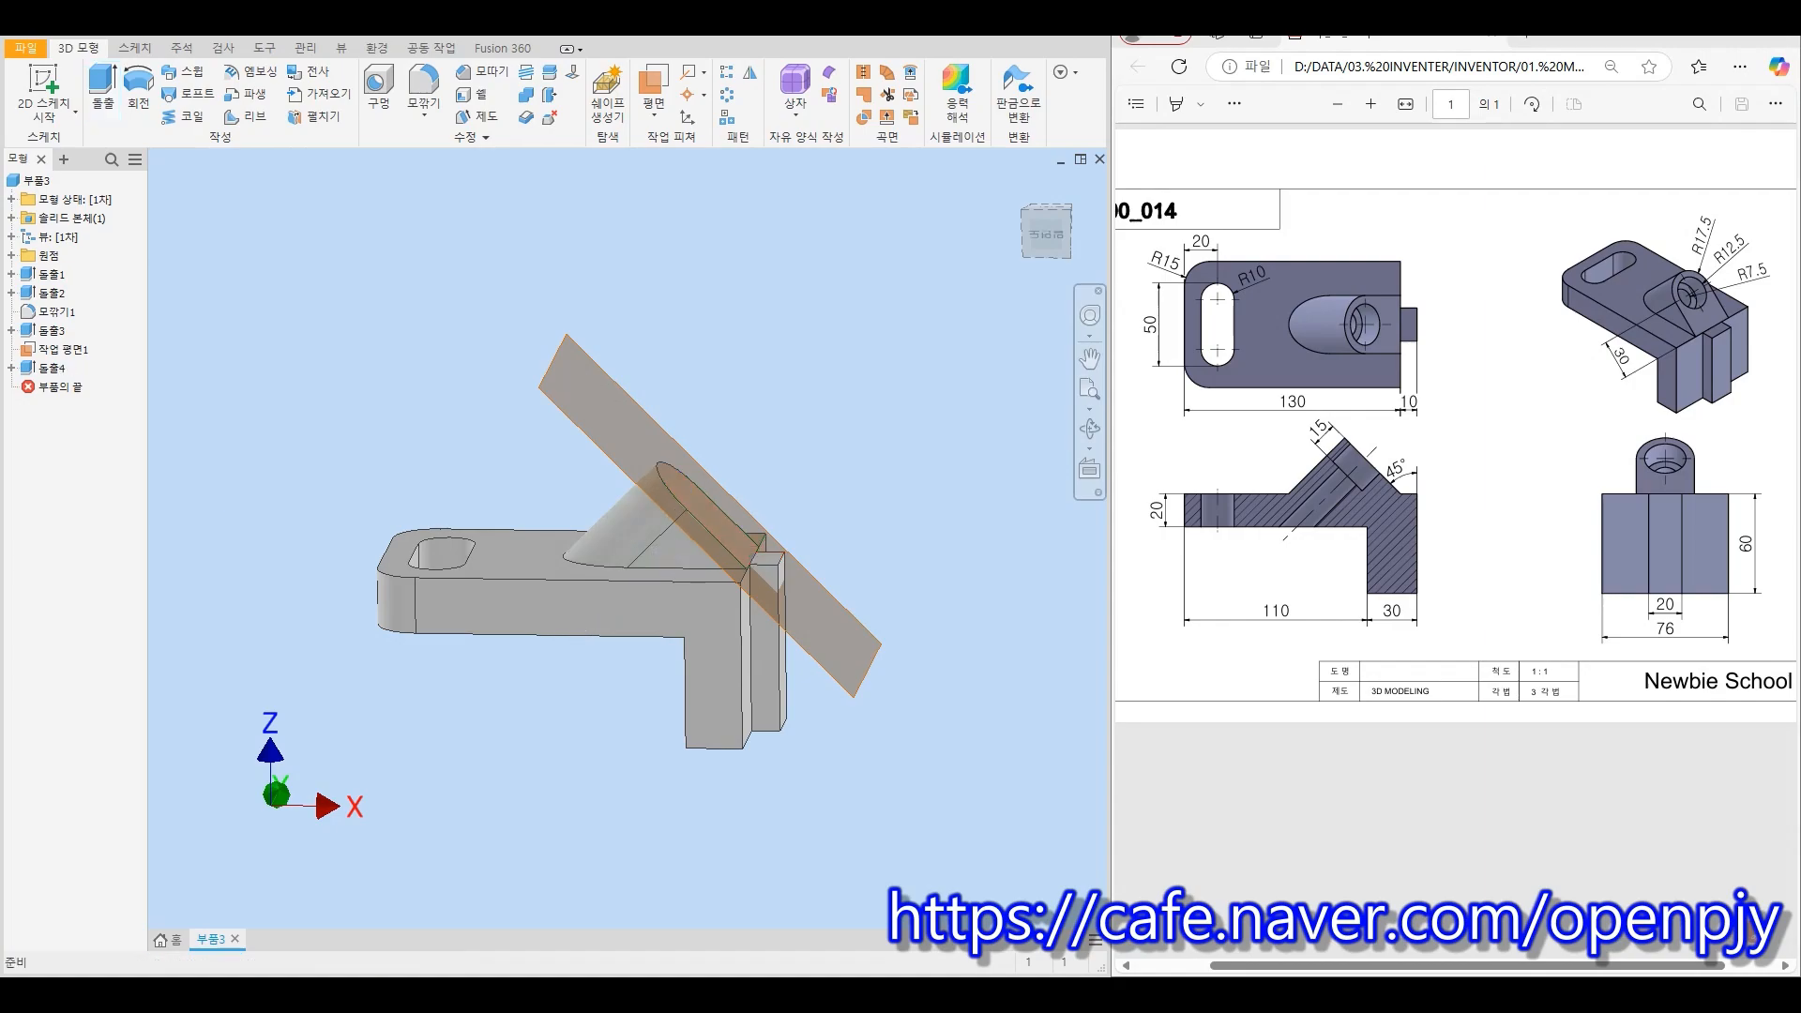
Hide the angled work plane and show the part in its home isometric view
mouse_move(625, 541)
middle_mouse_down("shift")
mouse_move(623, 483)
mouse_move(651, 543)
middle_mouse_up("shift")
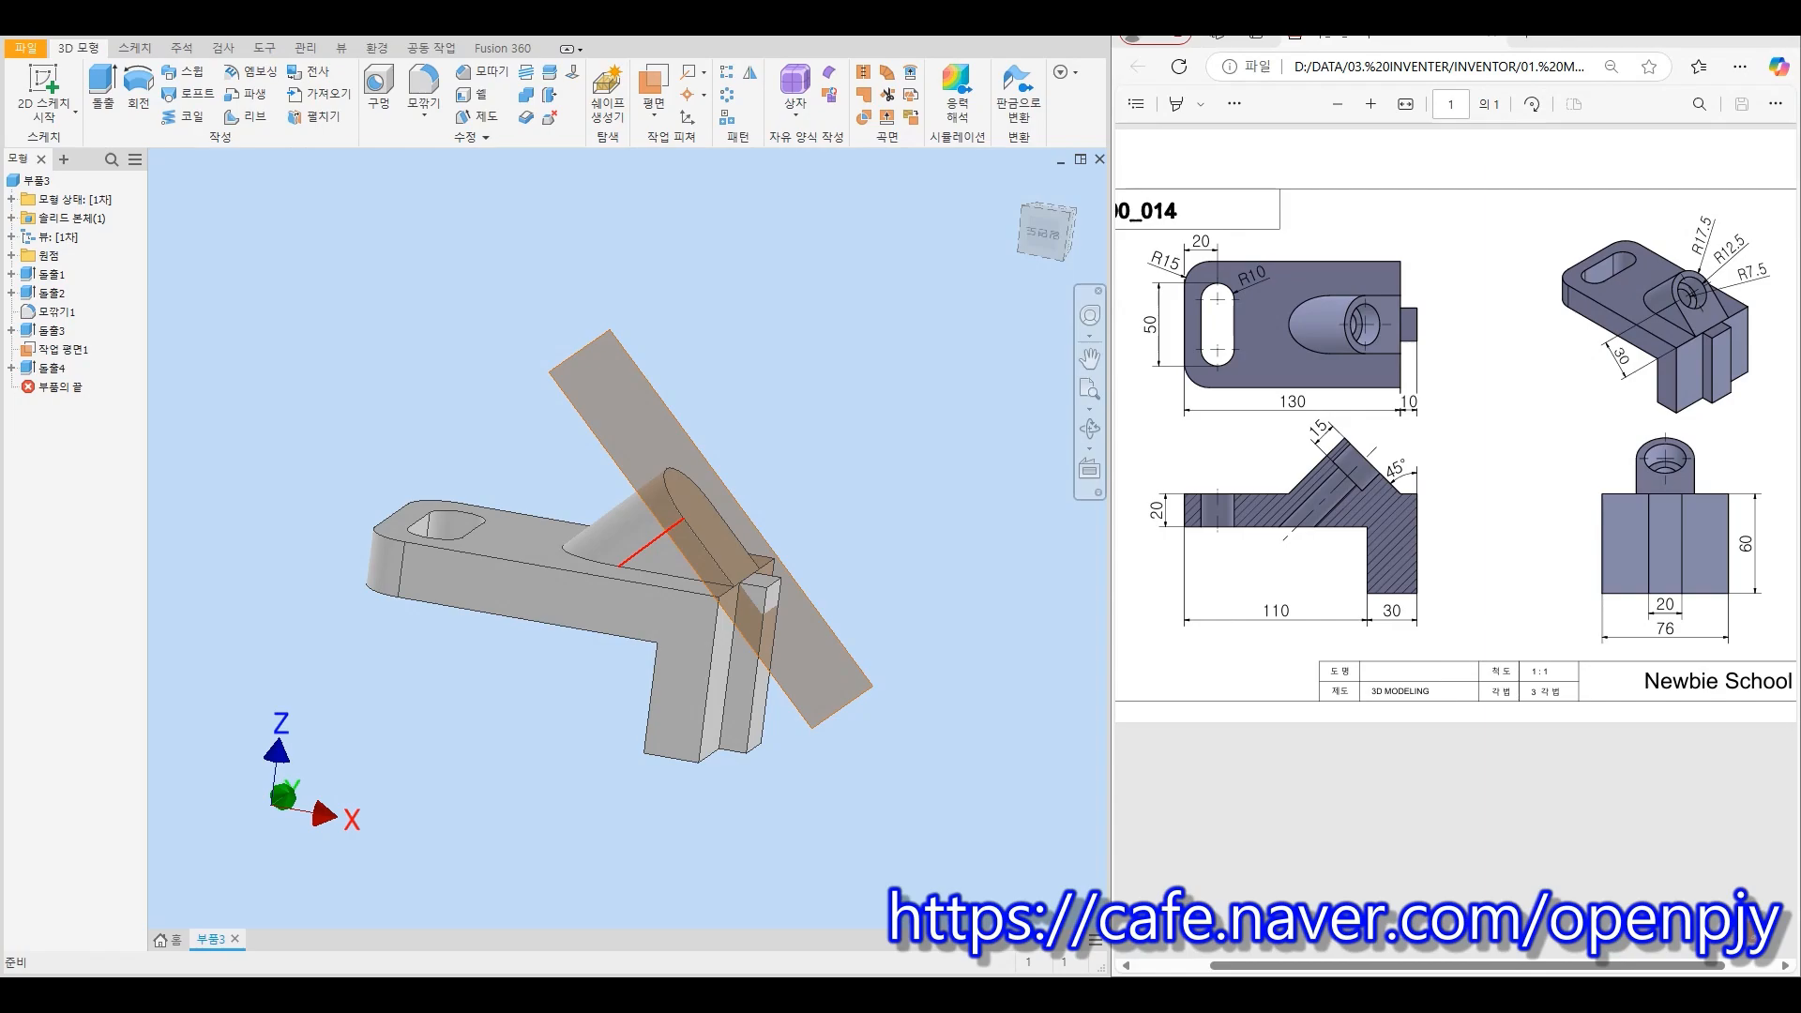
left_click(690, 542)
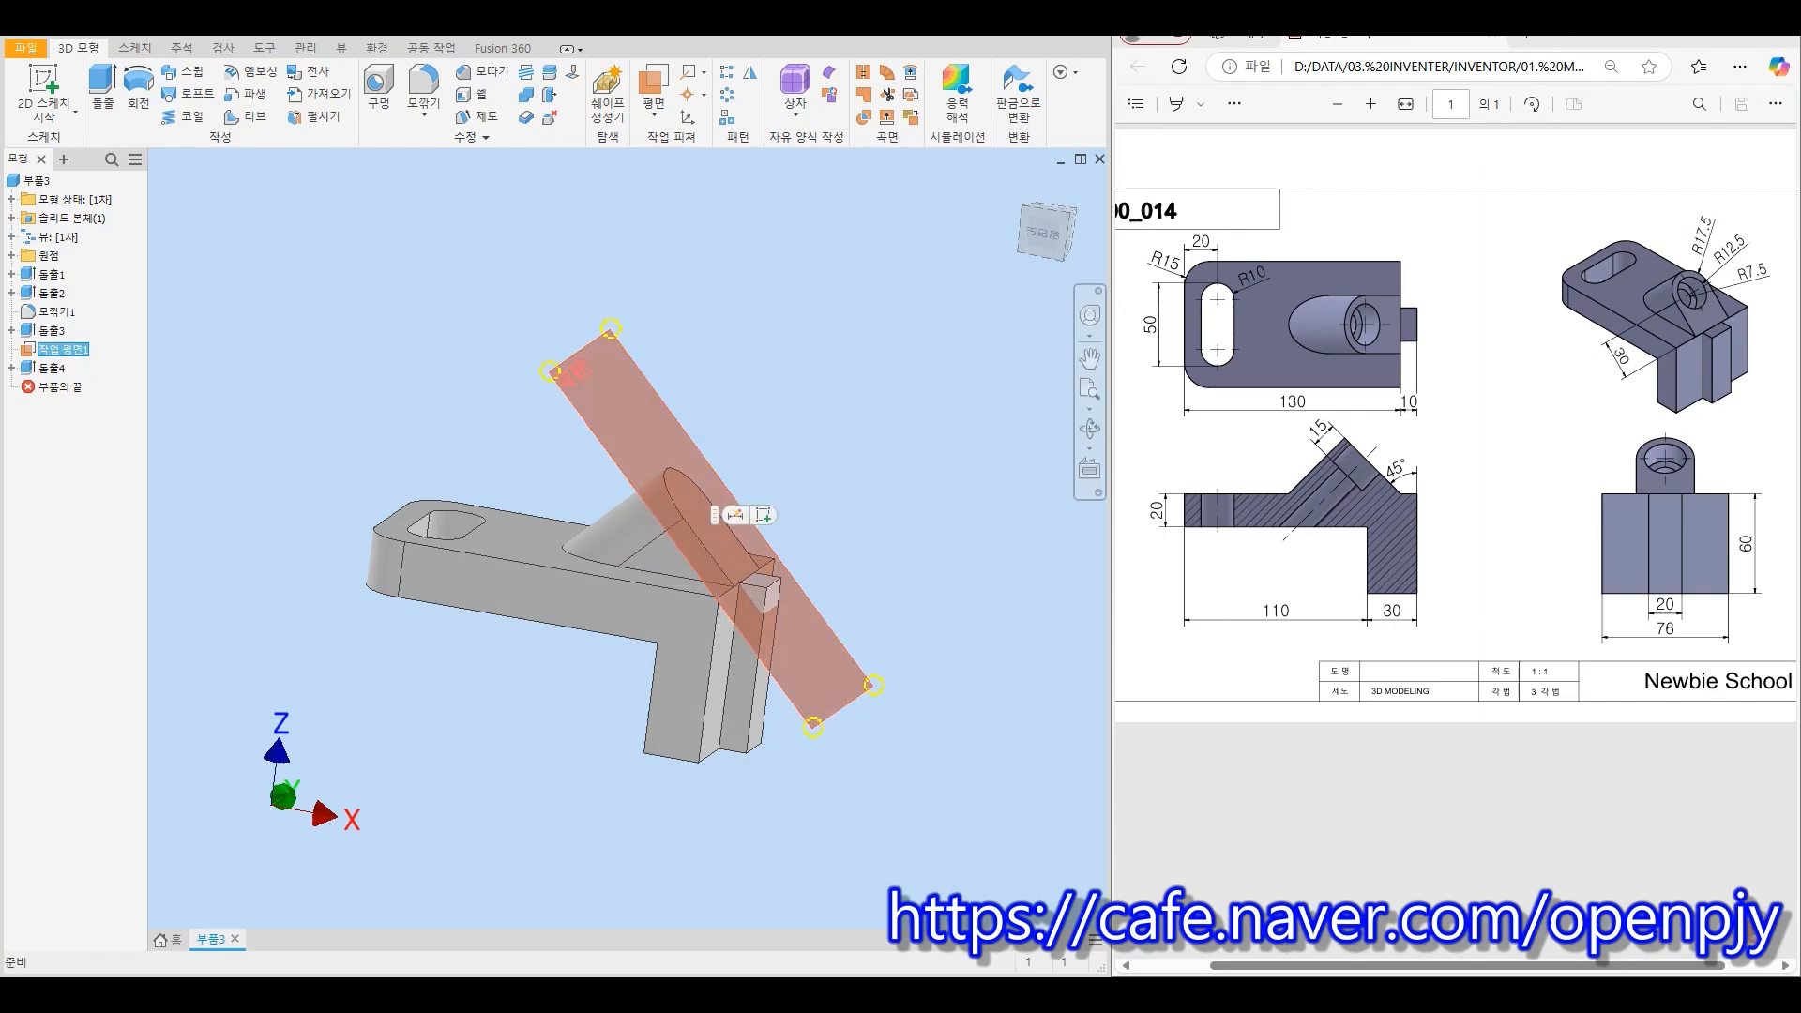
right_click(62, 349)
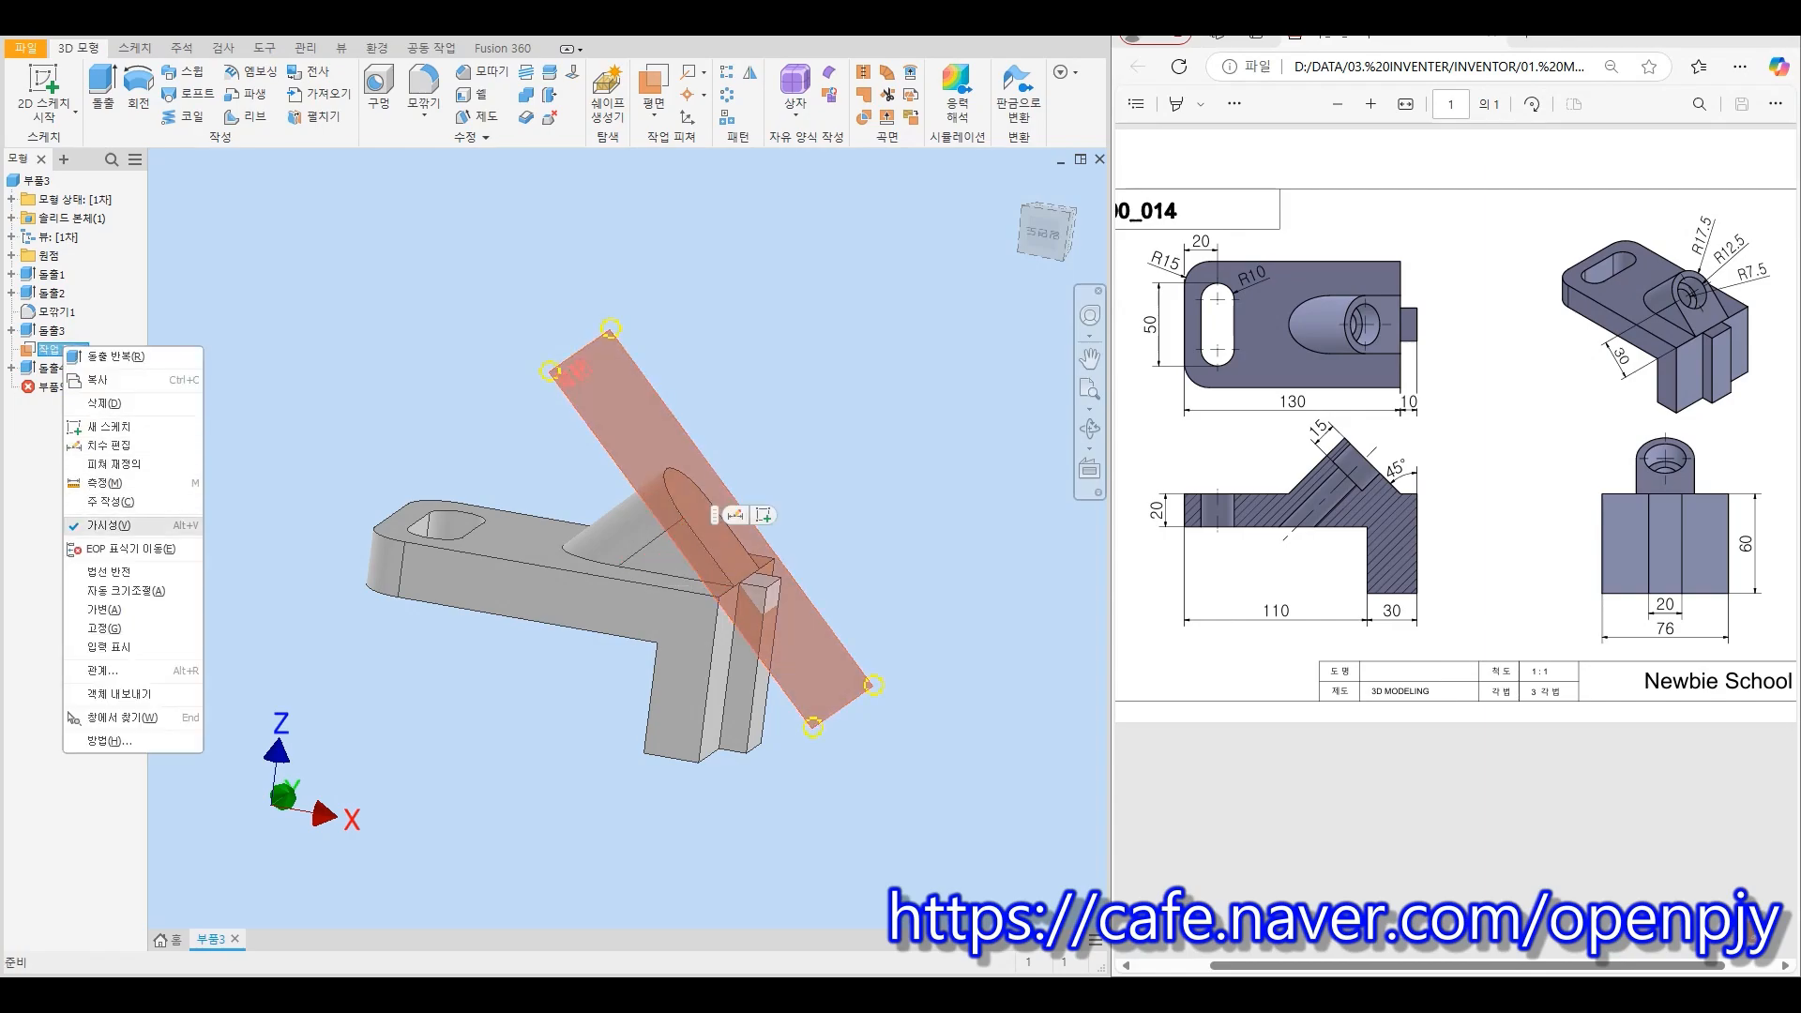
left_click(108, 525)
key("F6")
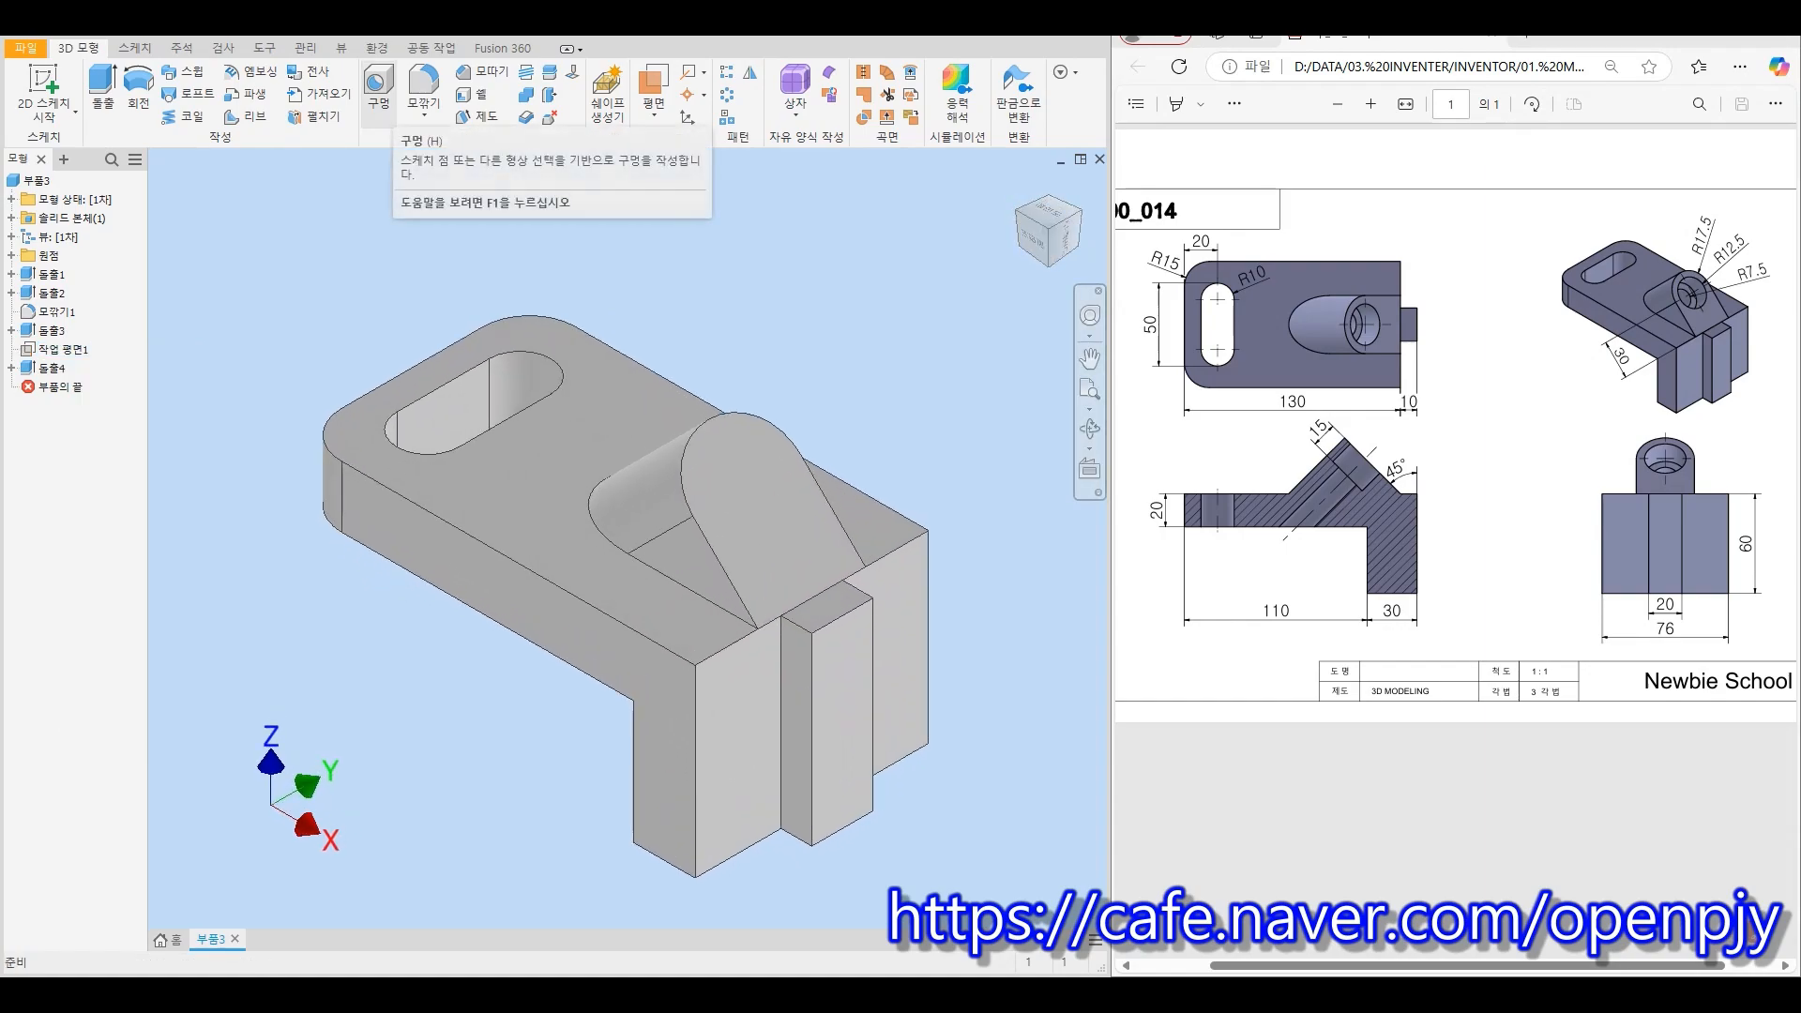
Set up a spotface hole with a spotface diameter of 12.5*2 mm and a spotface depth of 15 mm
left_click(379, 87)
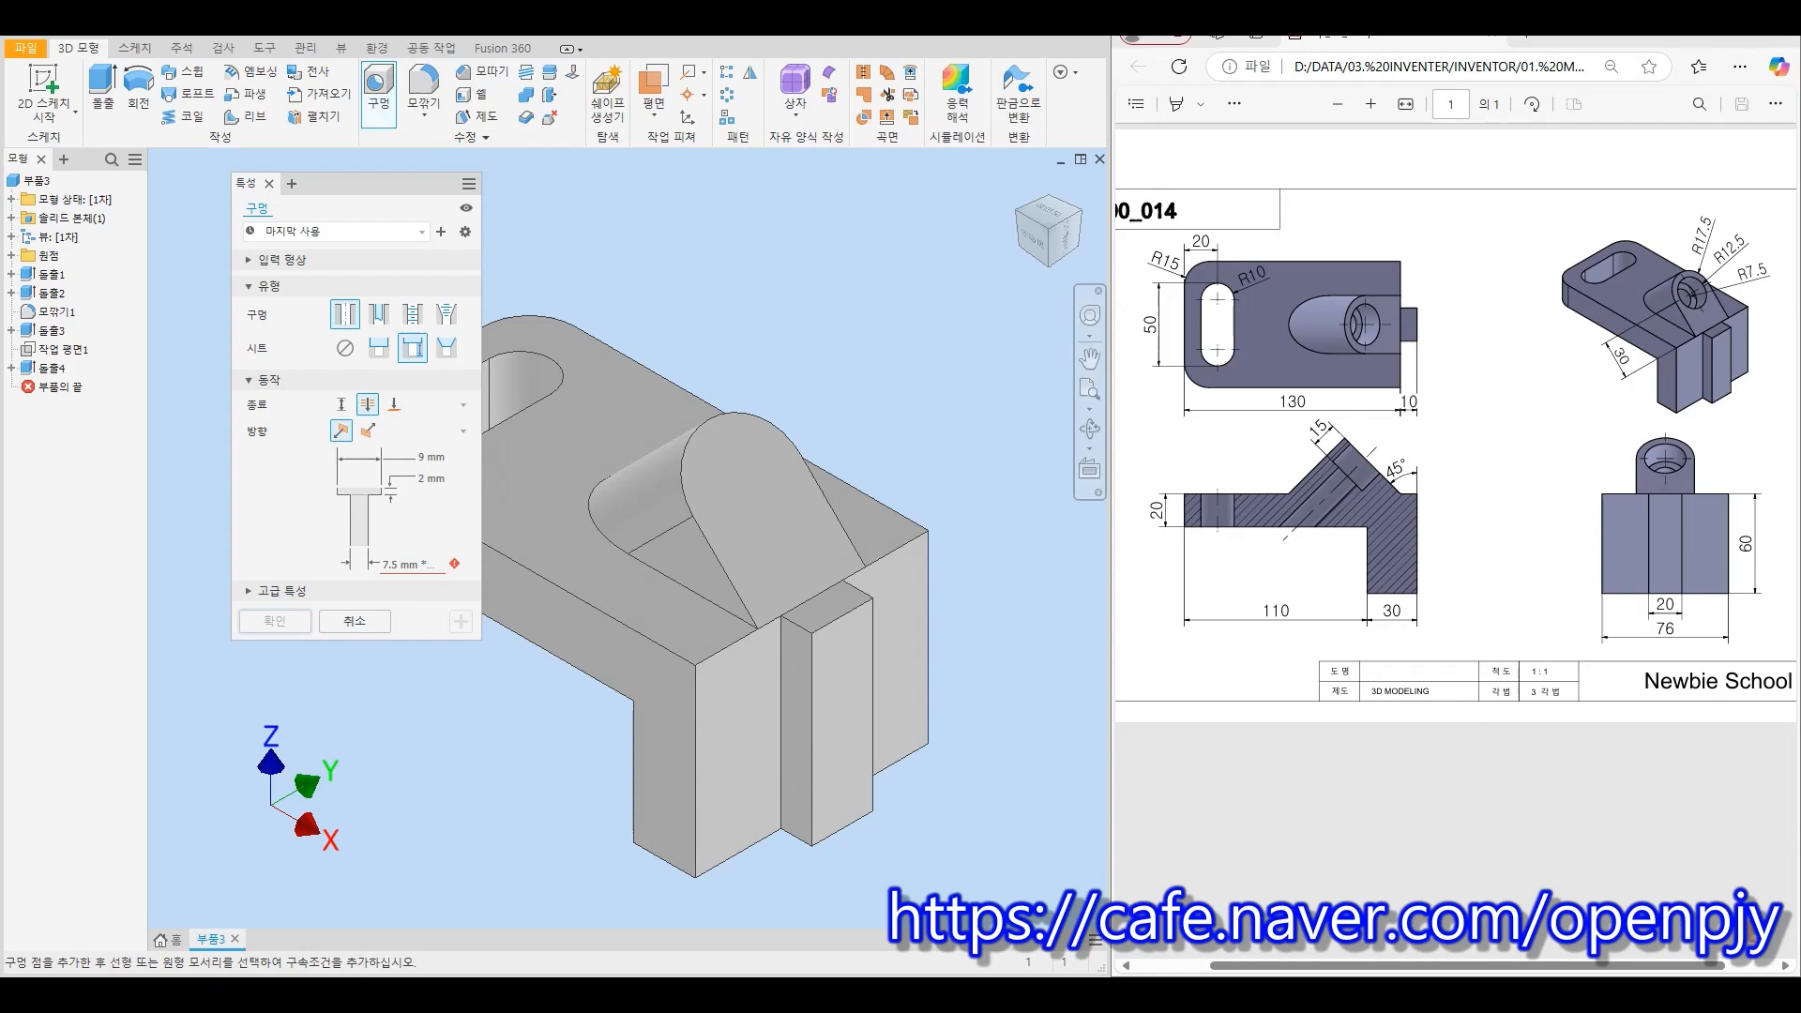
left_click(417, 457)
type("12.5*2")
key("Tab")
type("15")
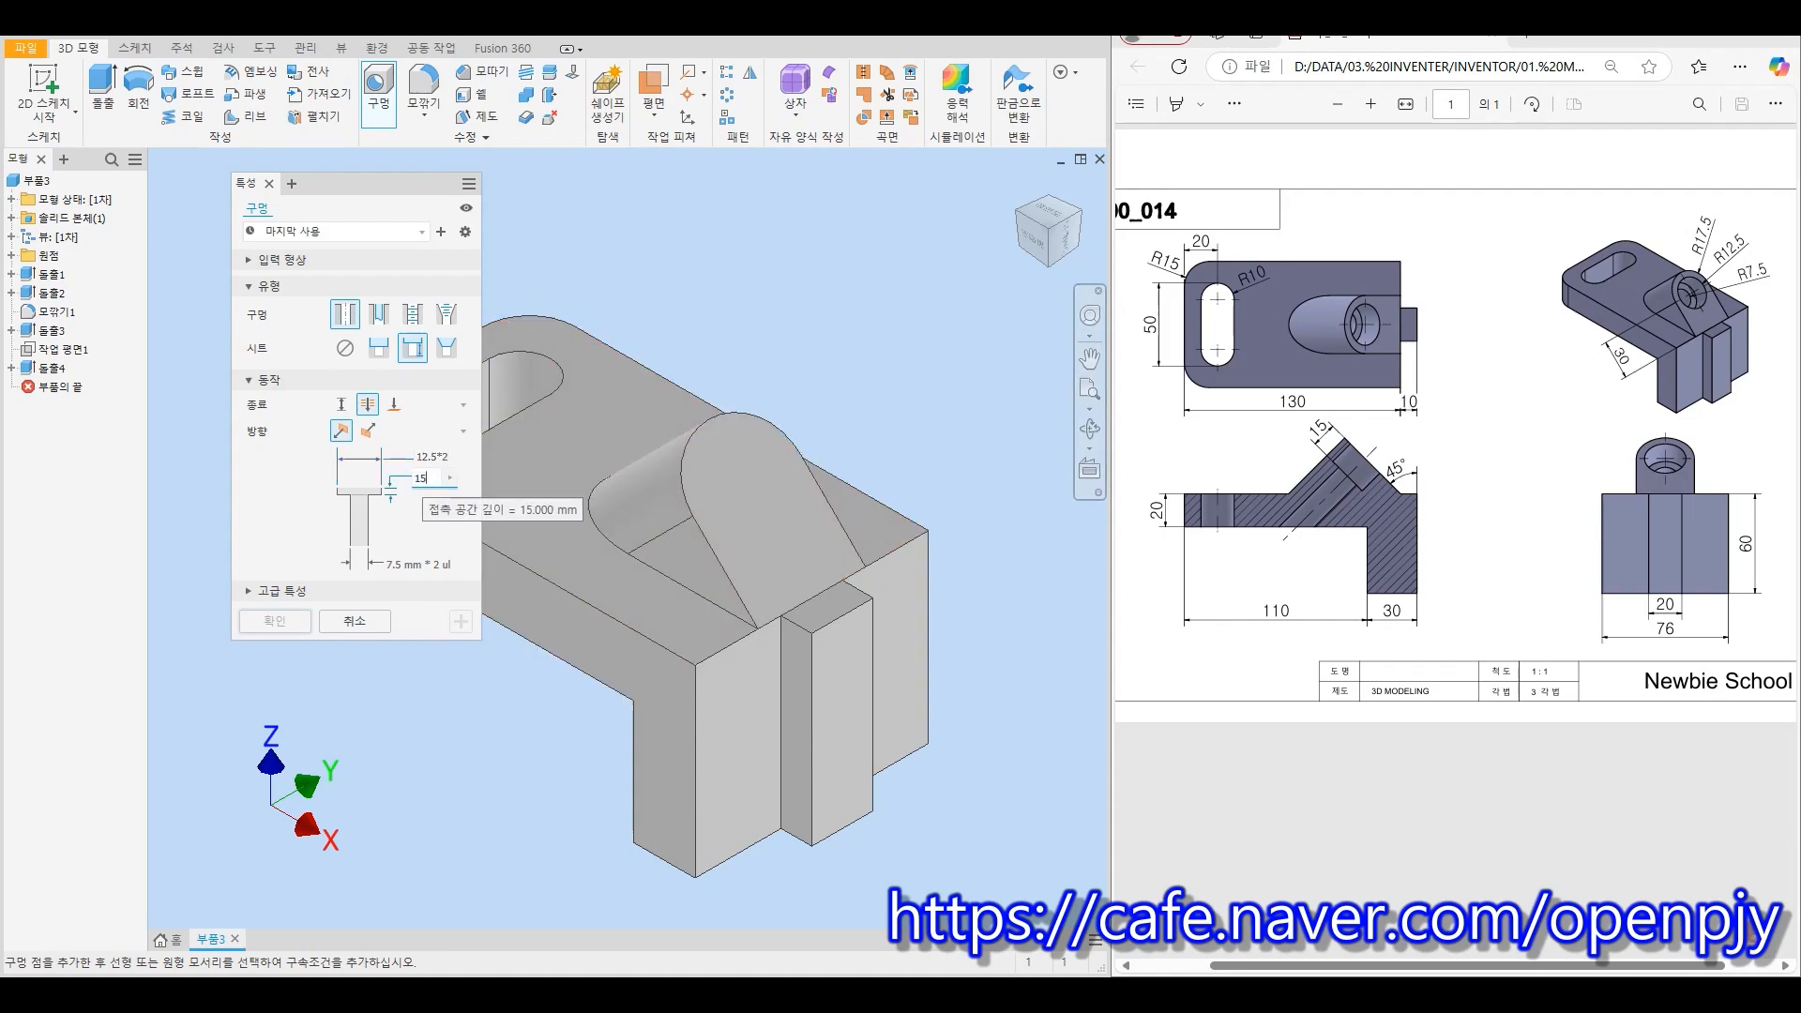
key("Tab")
left_click(398, 564)
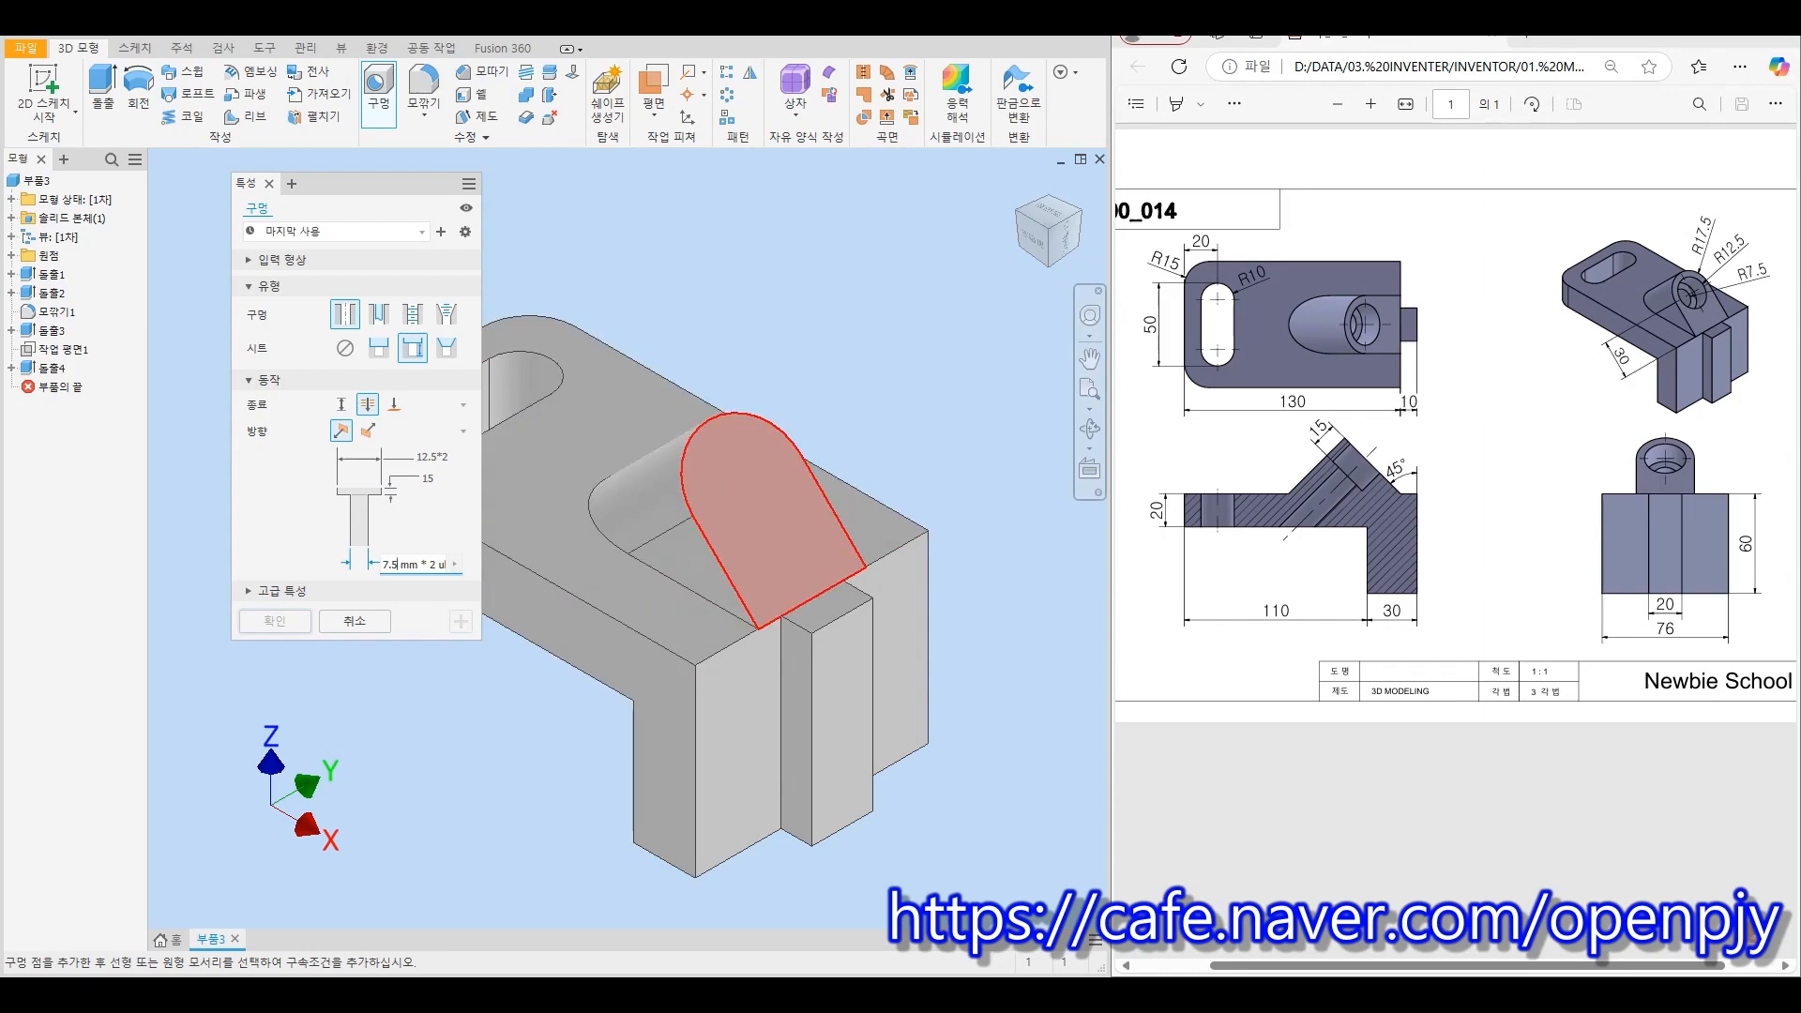
Place the 7.5 mm * 2 through-all spotface hole on the boss's angled face, concentric with its rounded edge, and create it
left_click(756, 517)
left_click(778, 429)
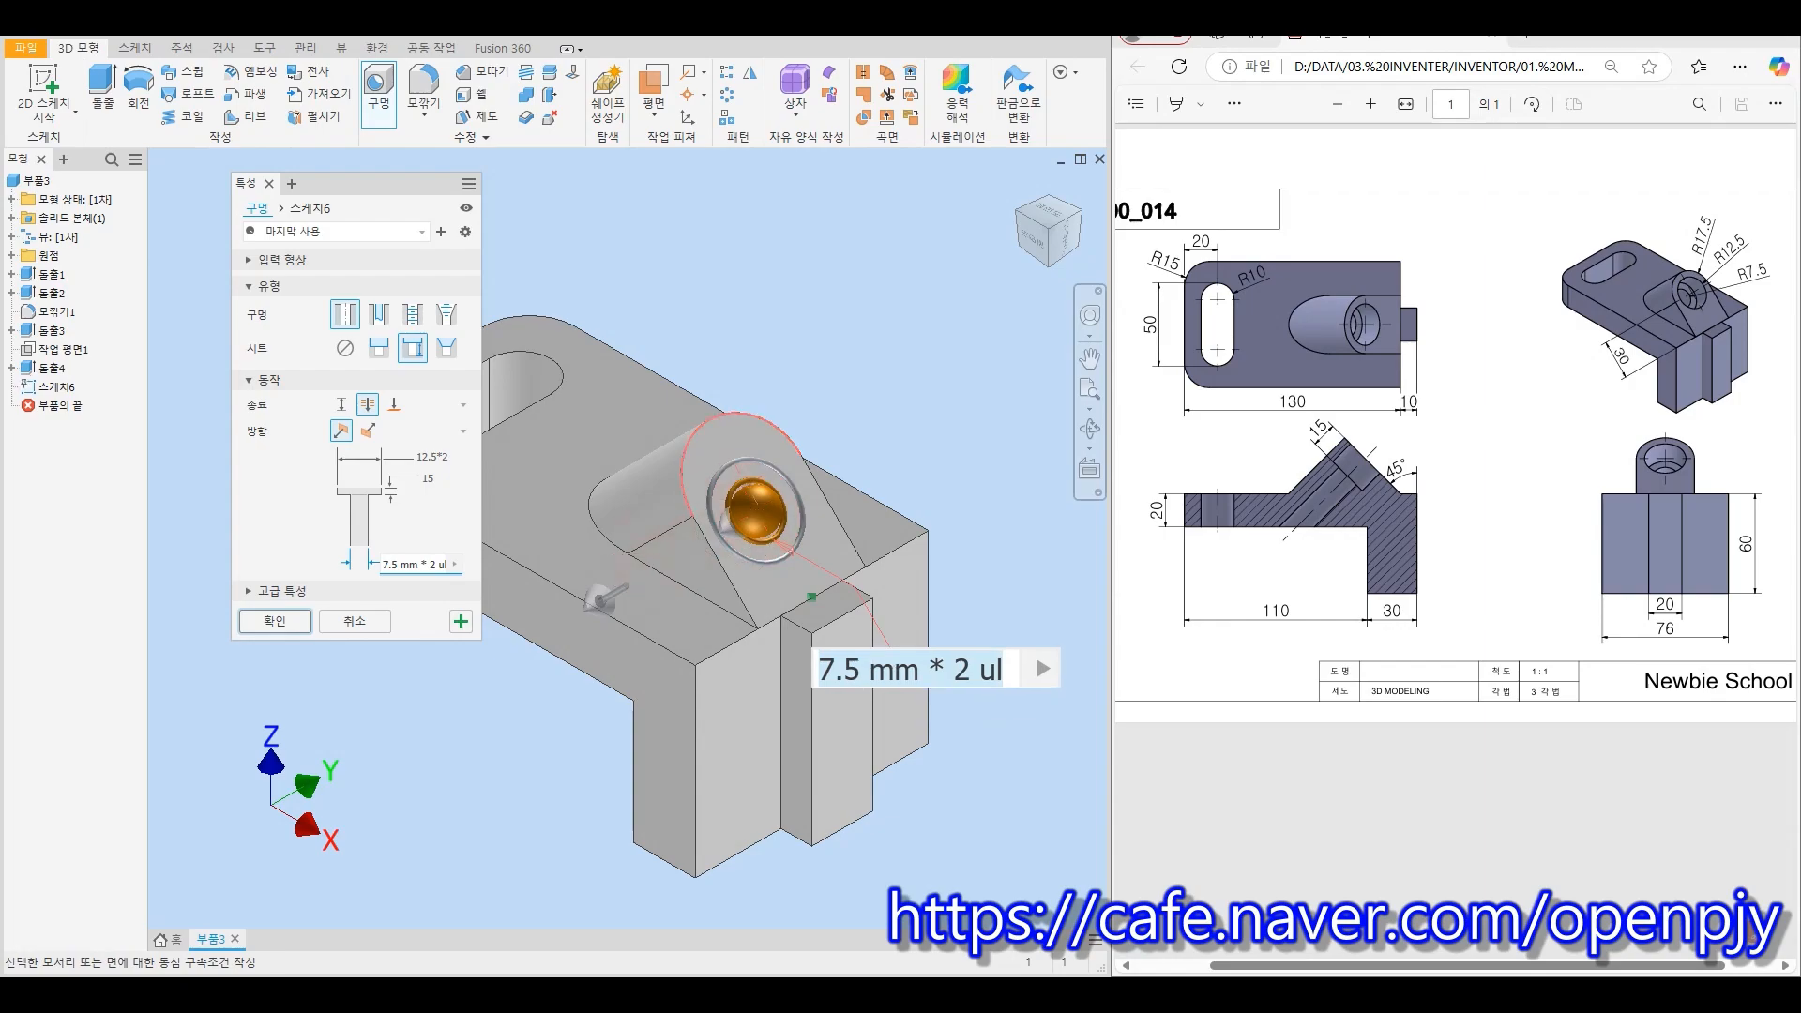
middle_click_drag(535, 528, 627, 528, "shift")
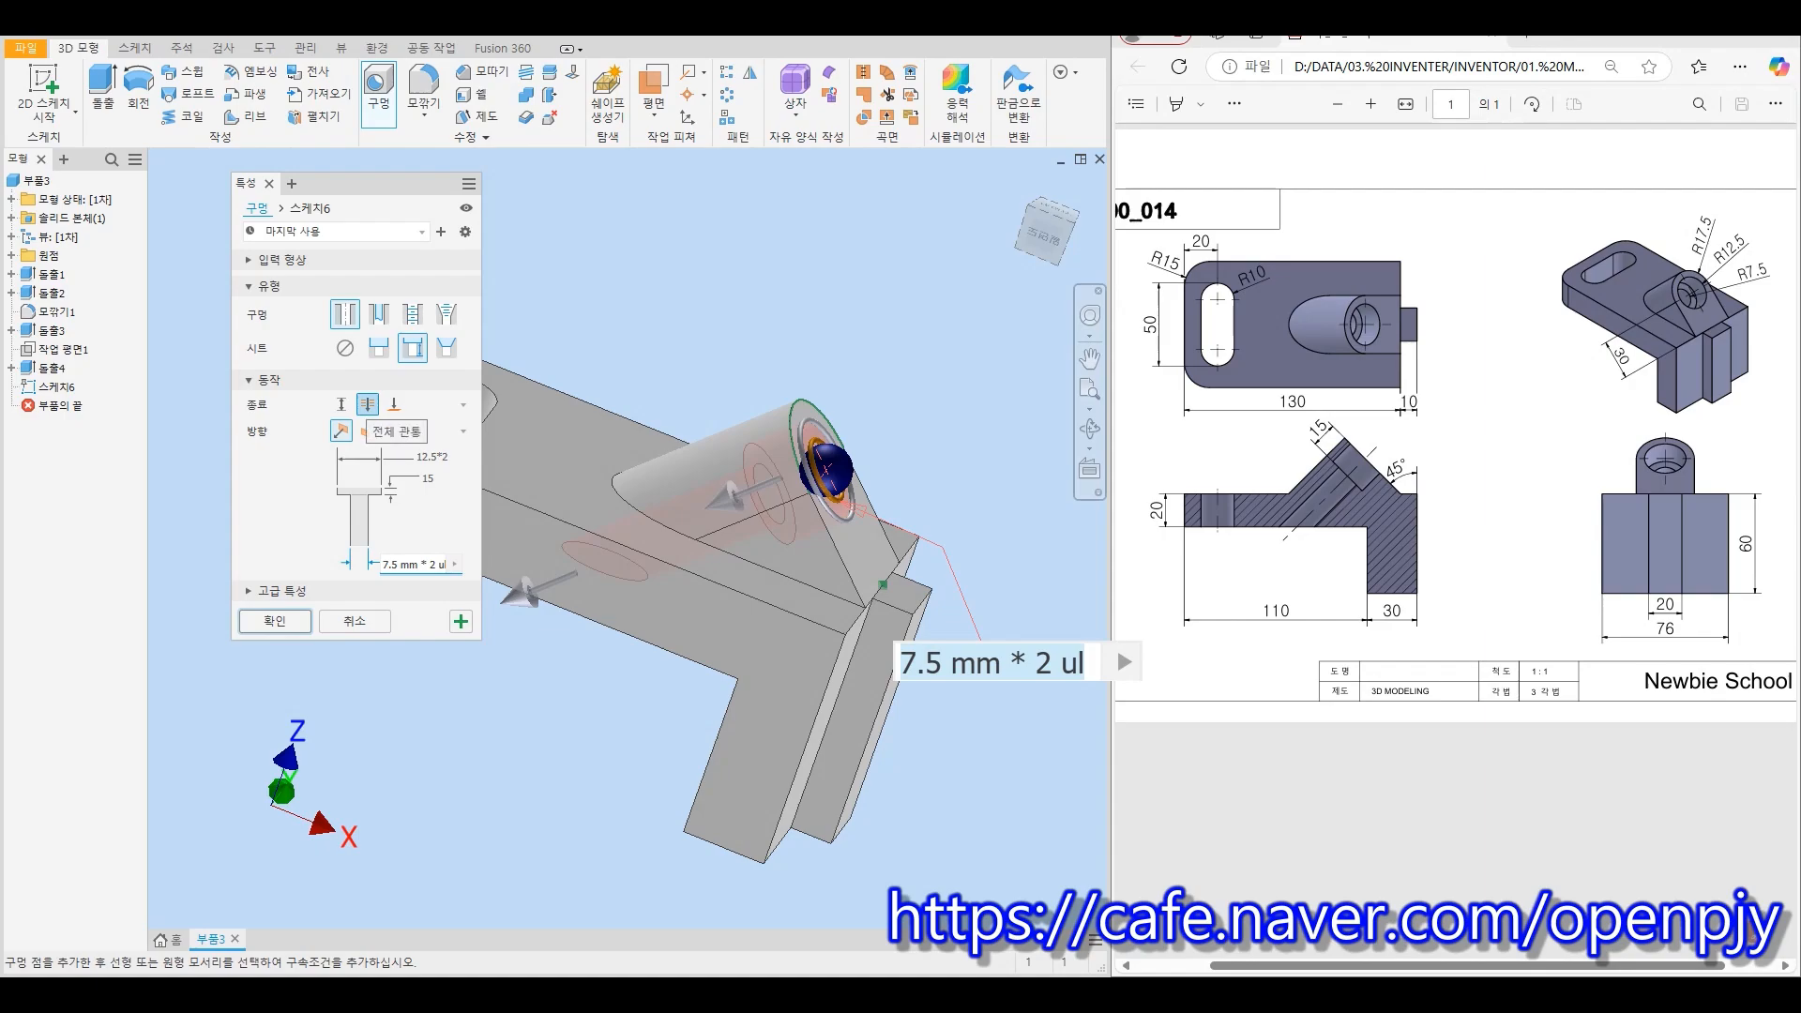
key("Return")
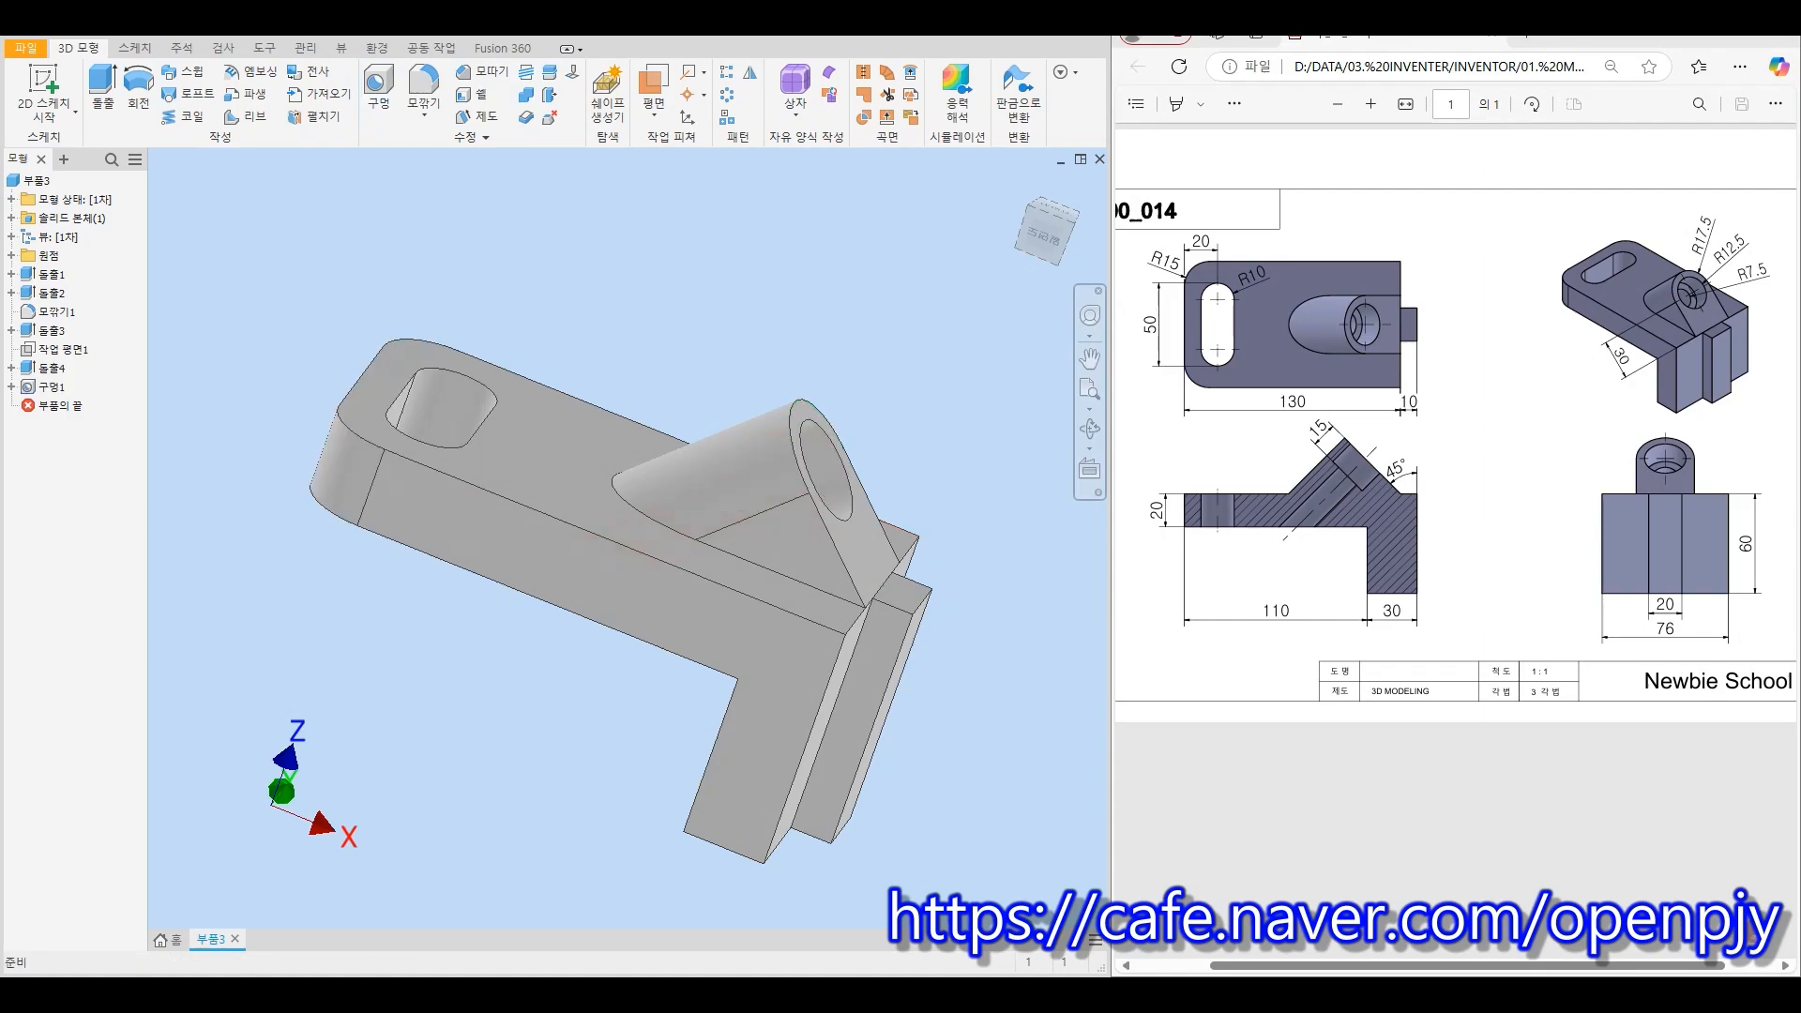
middle_click_drag(601, 656, 624, 540, "shift")
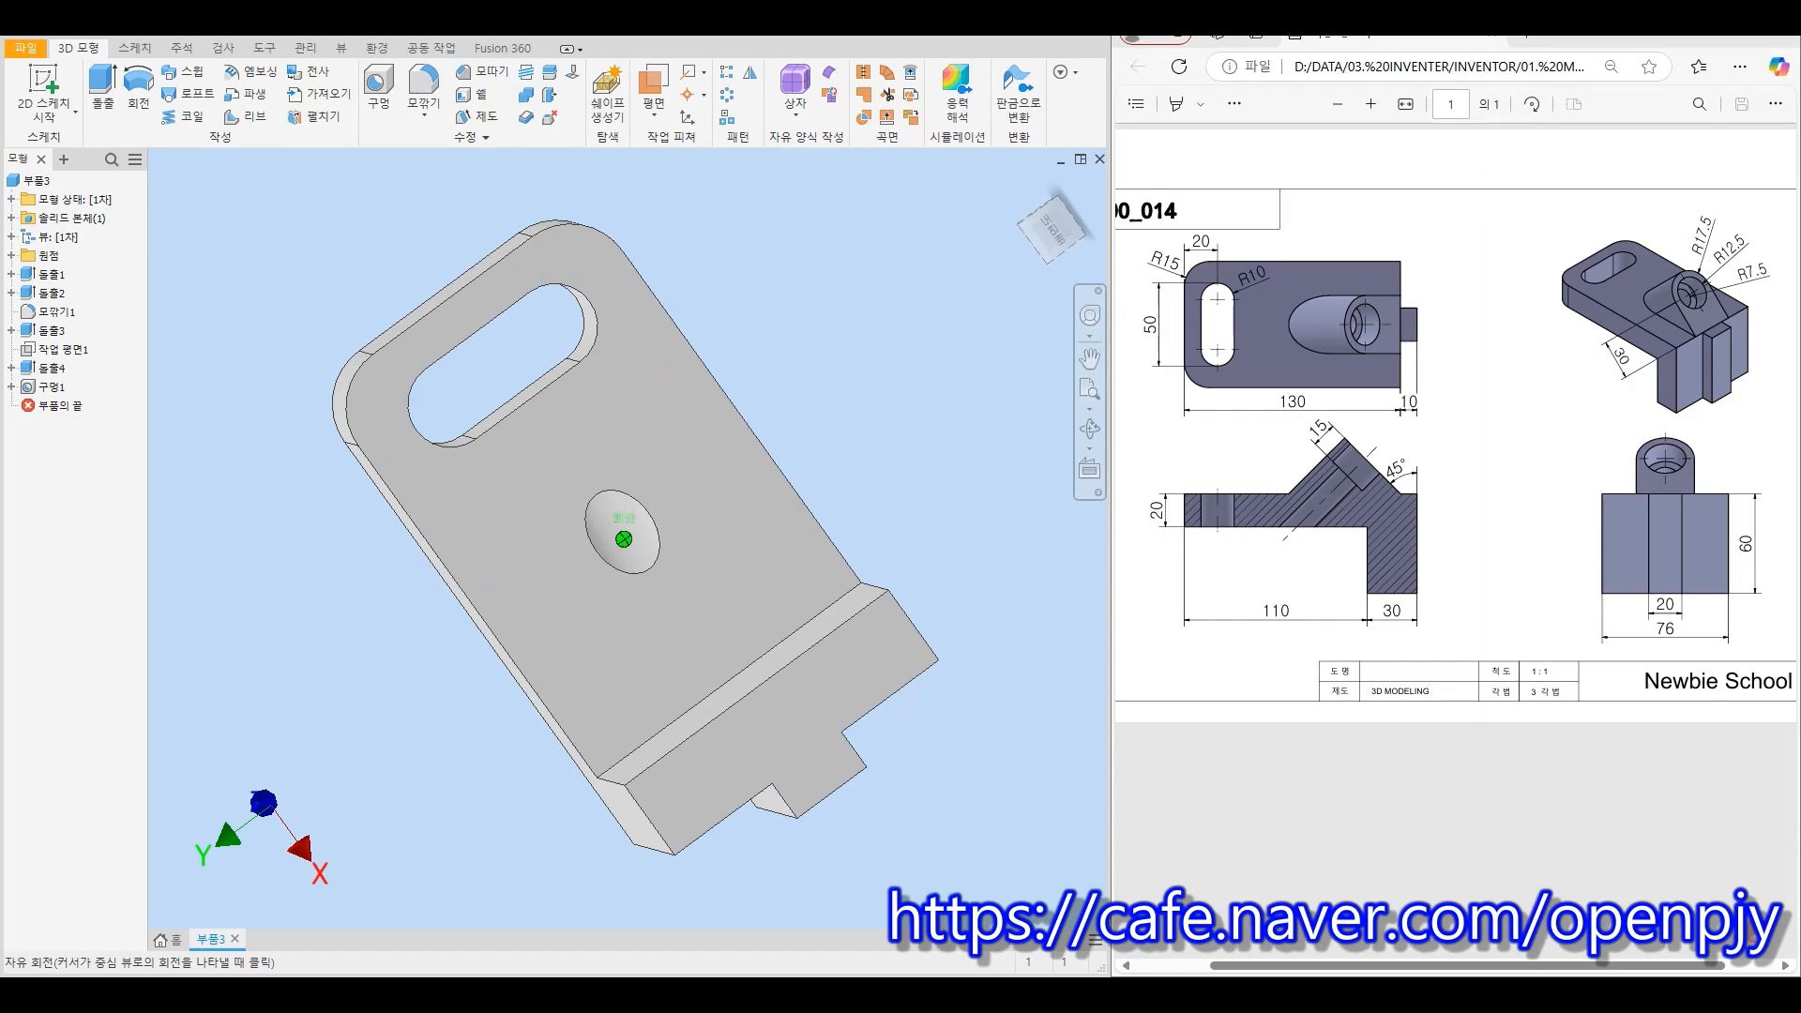
key("F6")
Create a half-section analysis on the XZ origin plane with a 0 mm offset and the section direction flipped
left_click(222, 48)
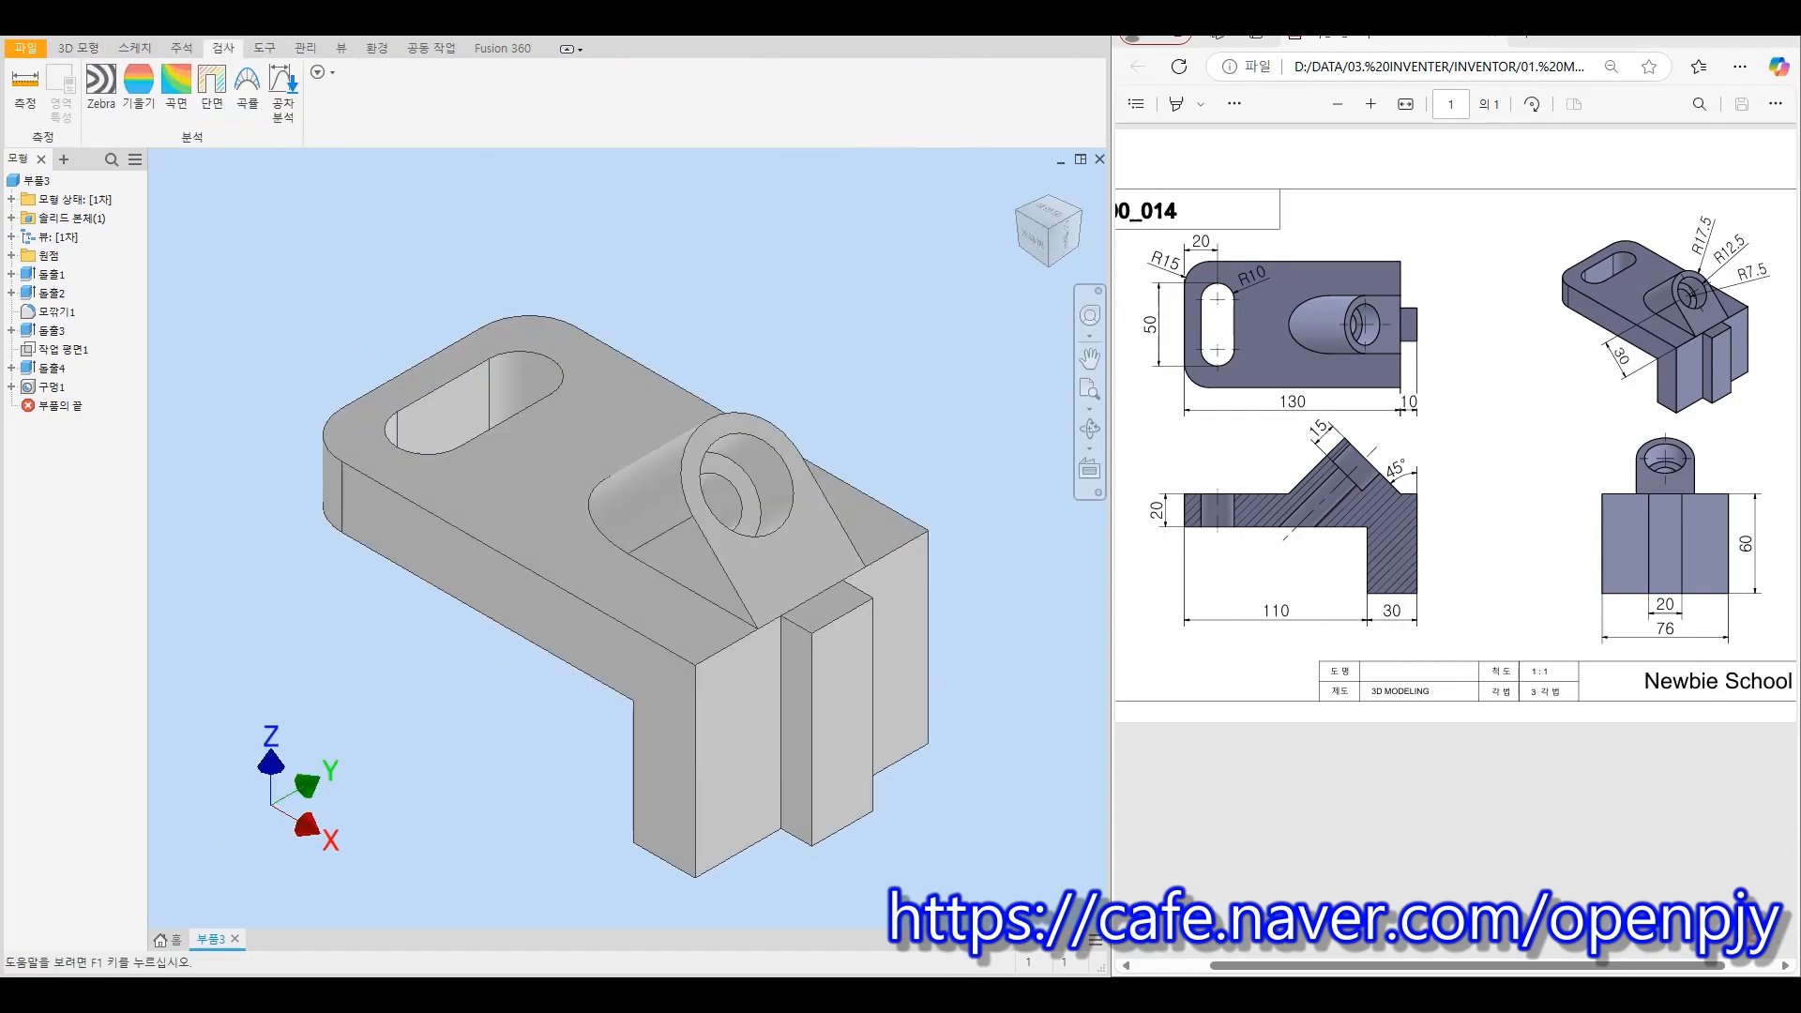
left_click(212, 85)
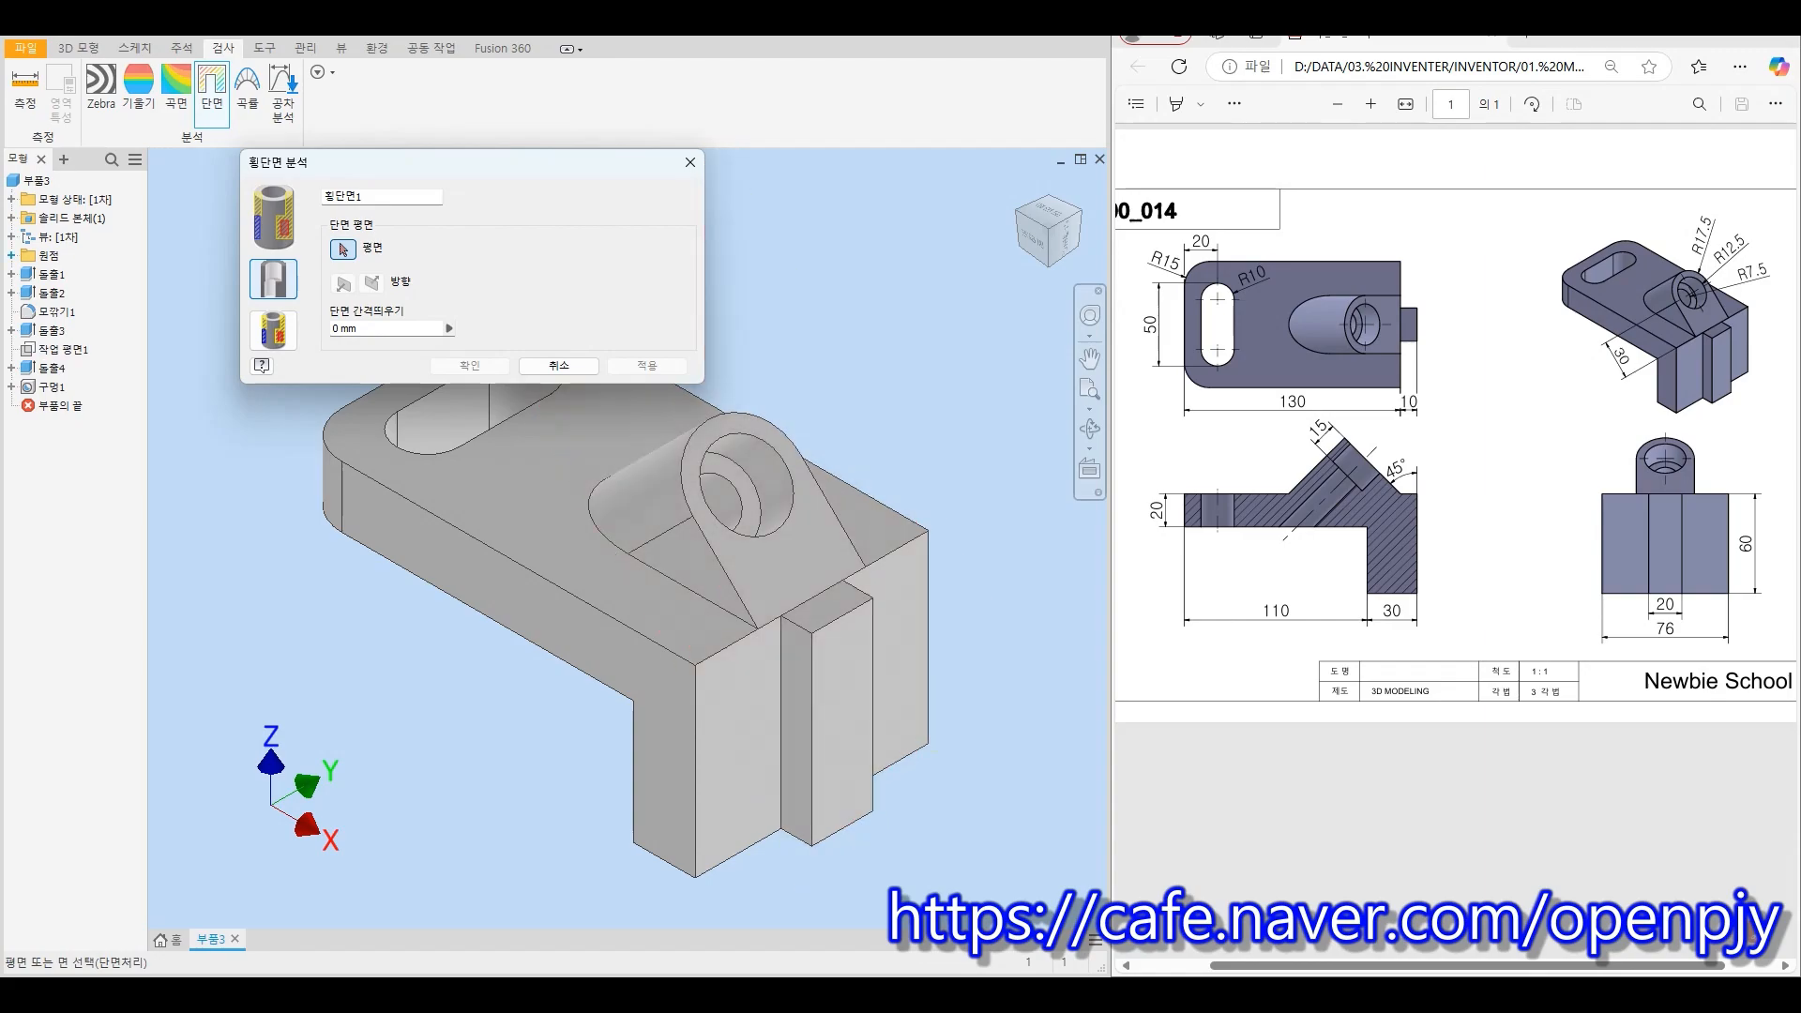
left_click(12, 256)
left_click(70, 293)
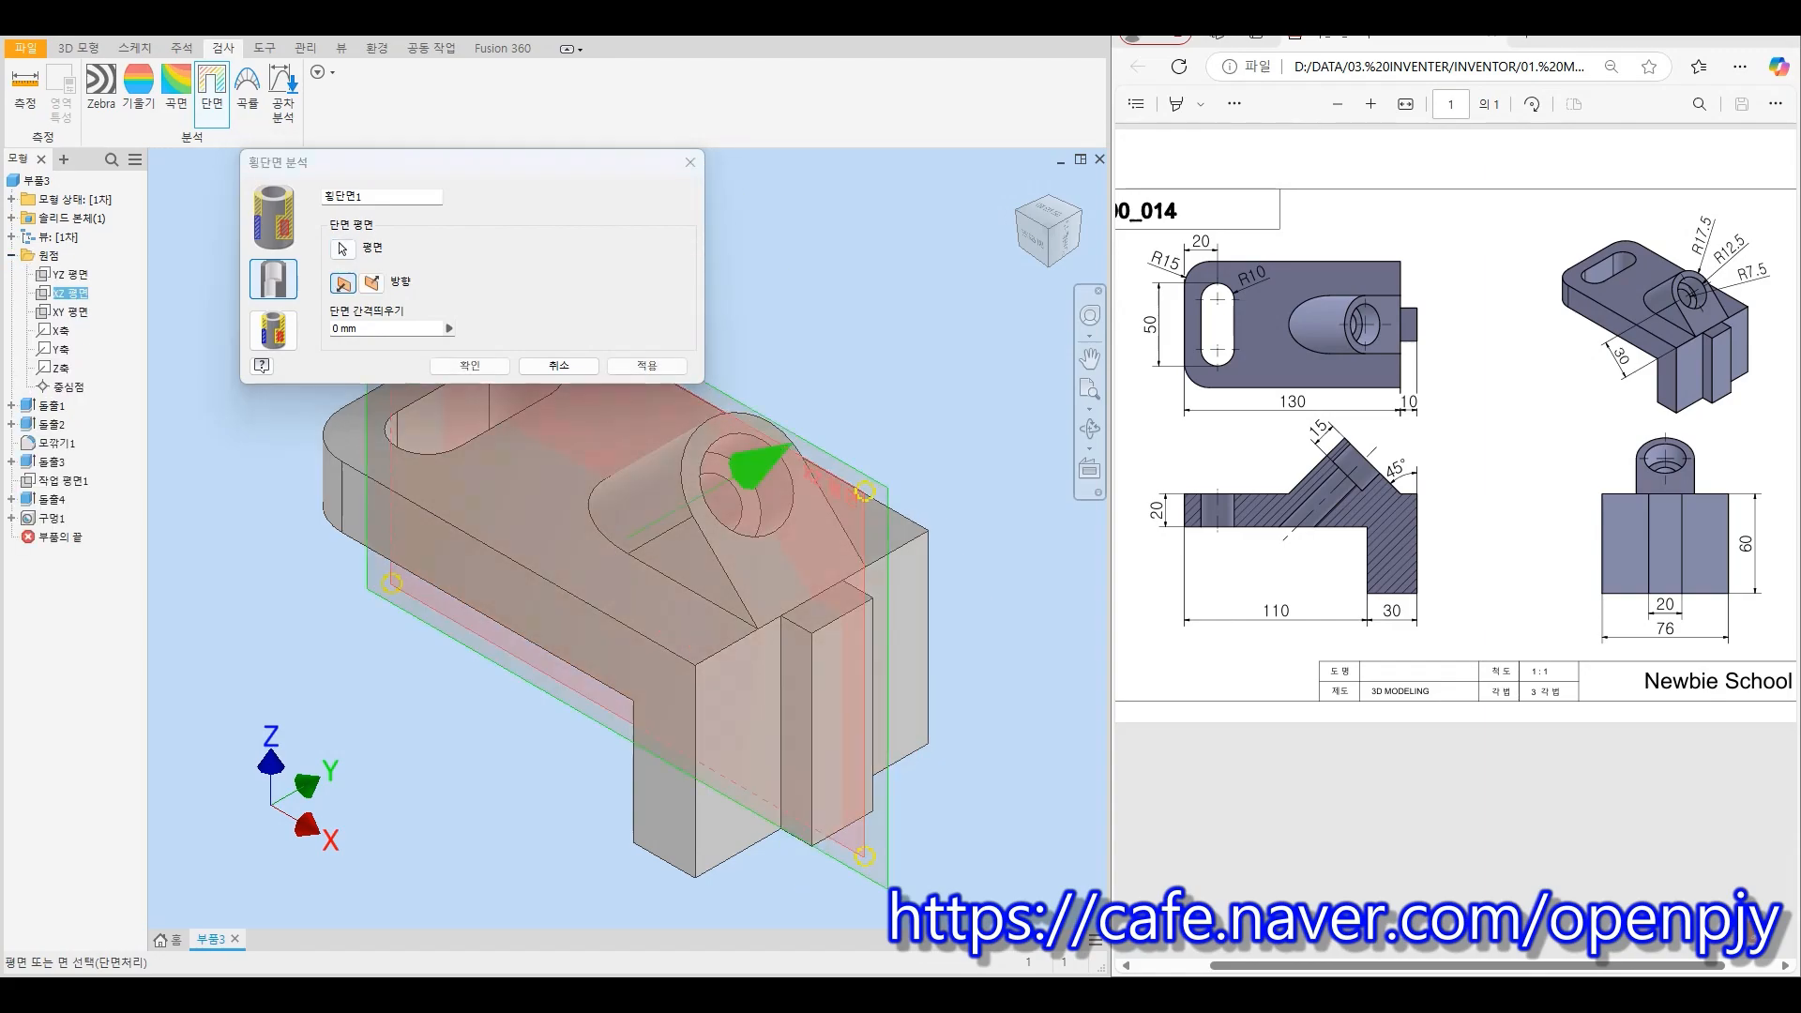
middle_click_drag(713, 563, 600, 563, "shift")
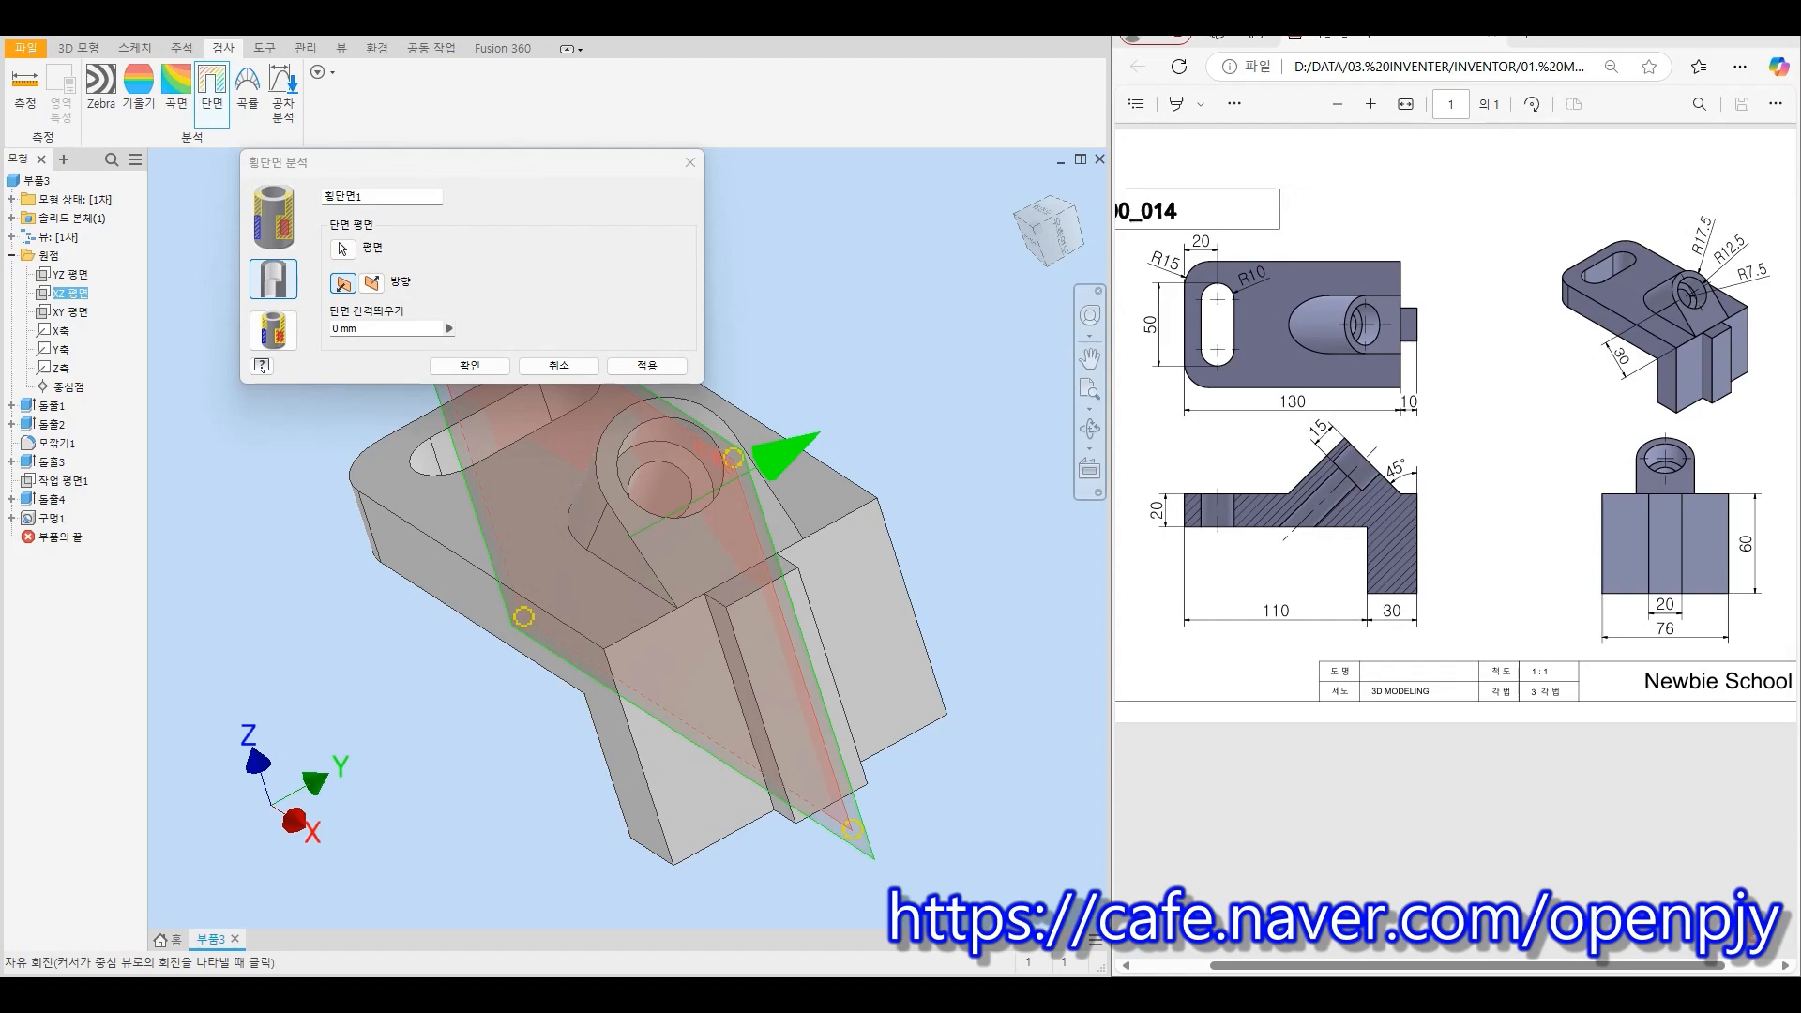
left_click(371, 282)
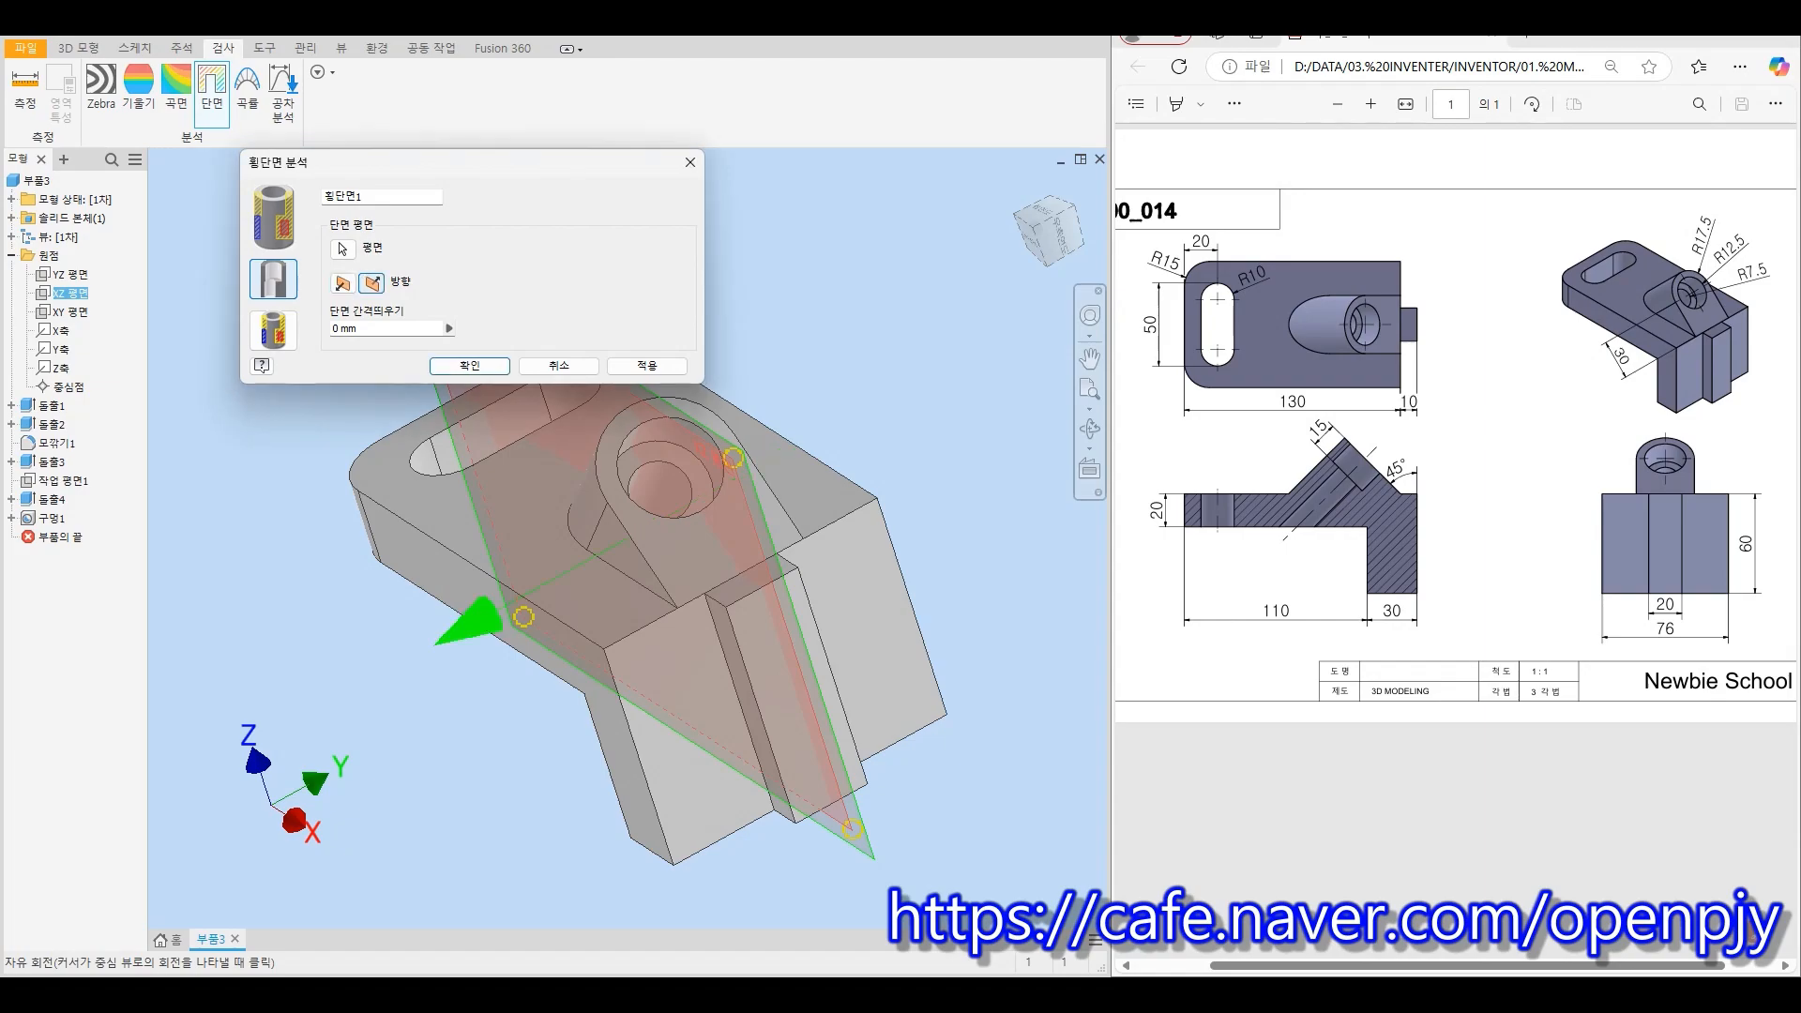
middle_click_drag(601, 563, 788, 535, "shift")
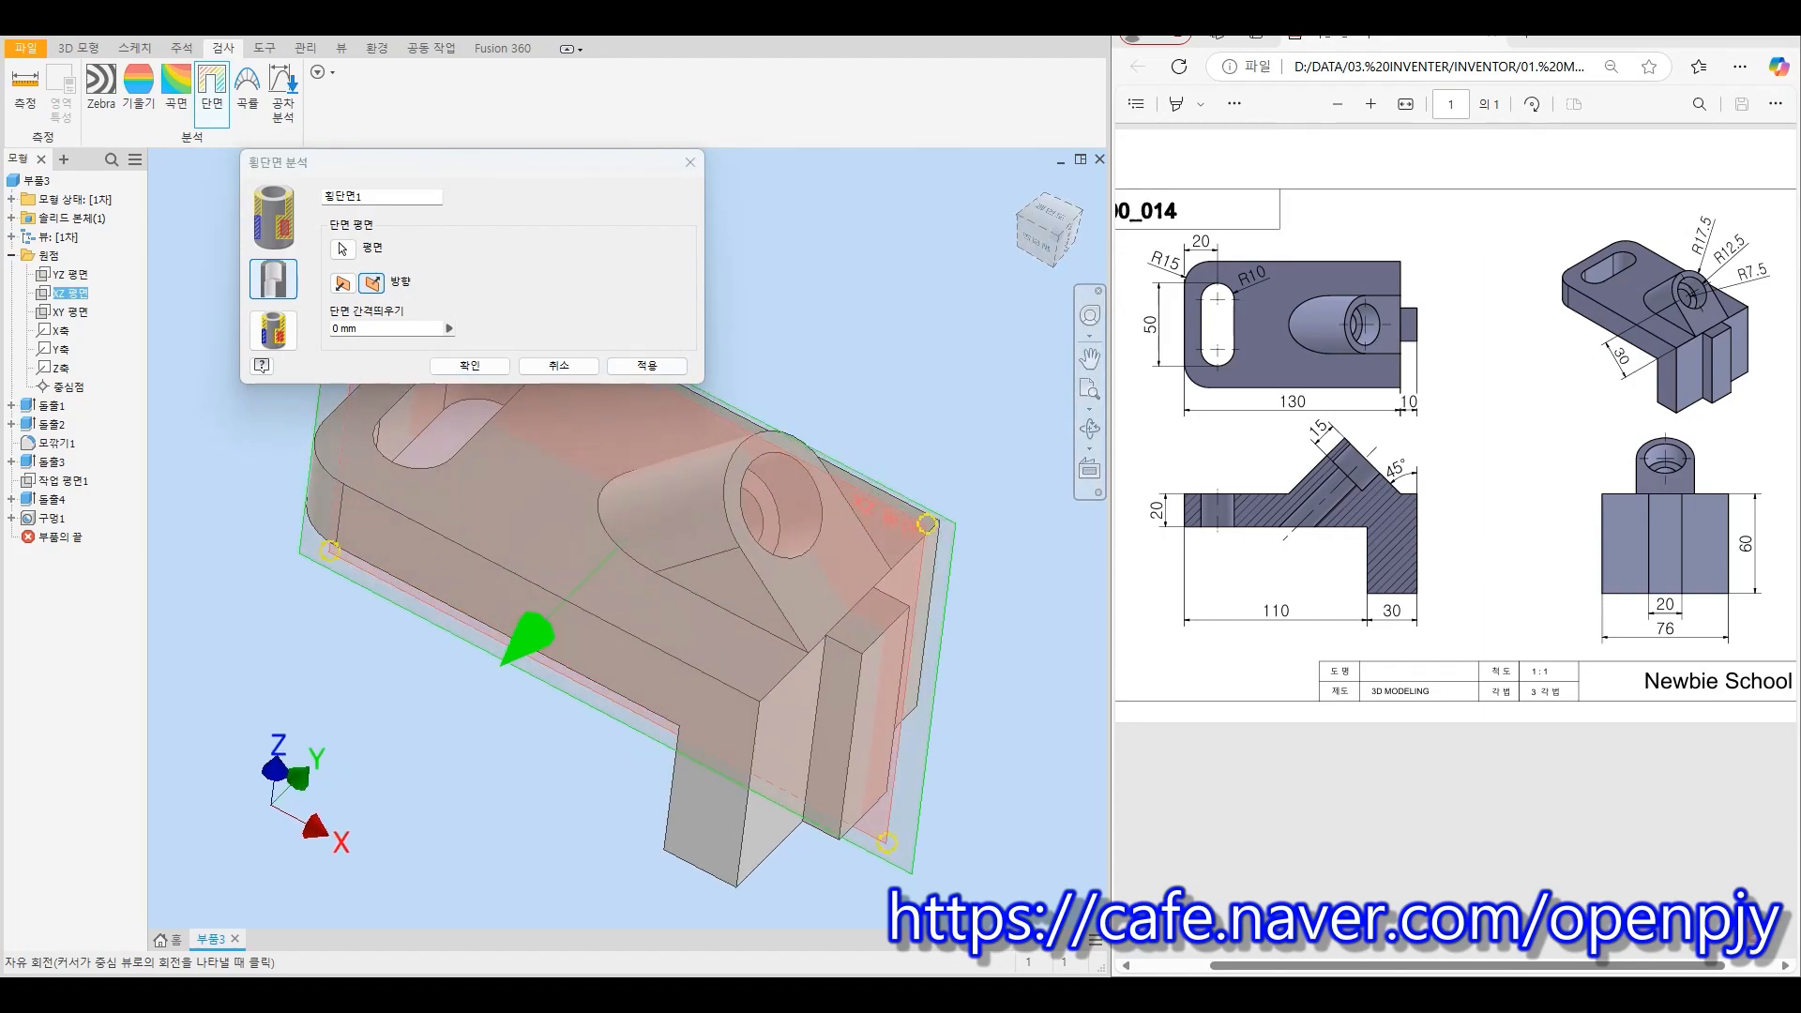
middle_click_drag(581, 535, 656, 525, "shift")
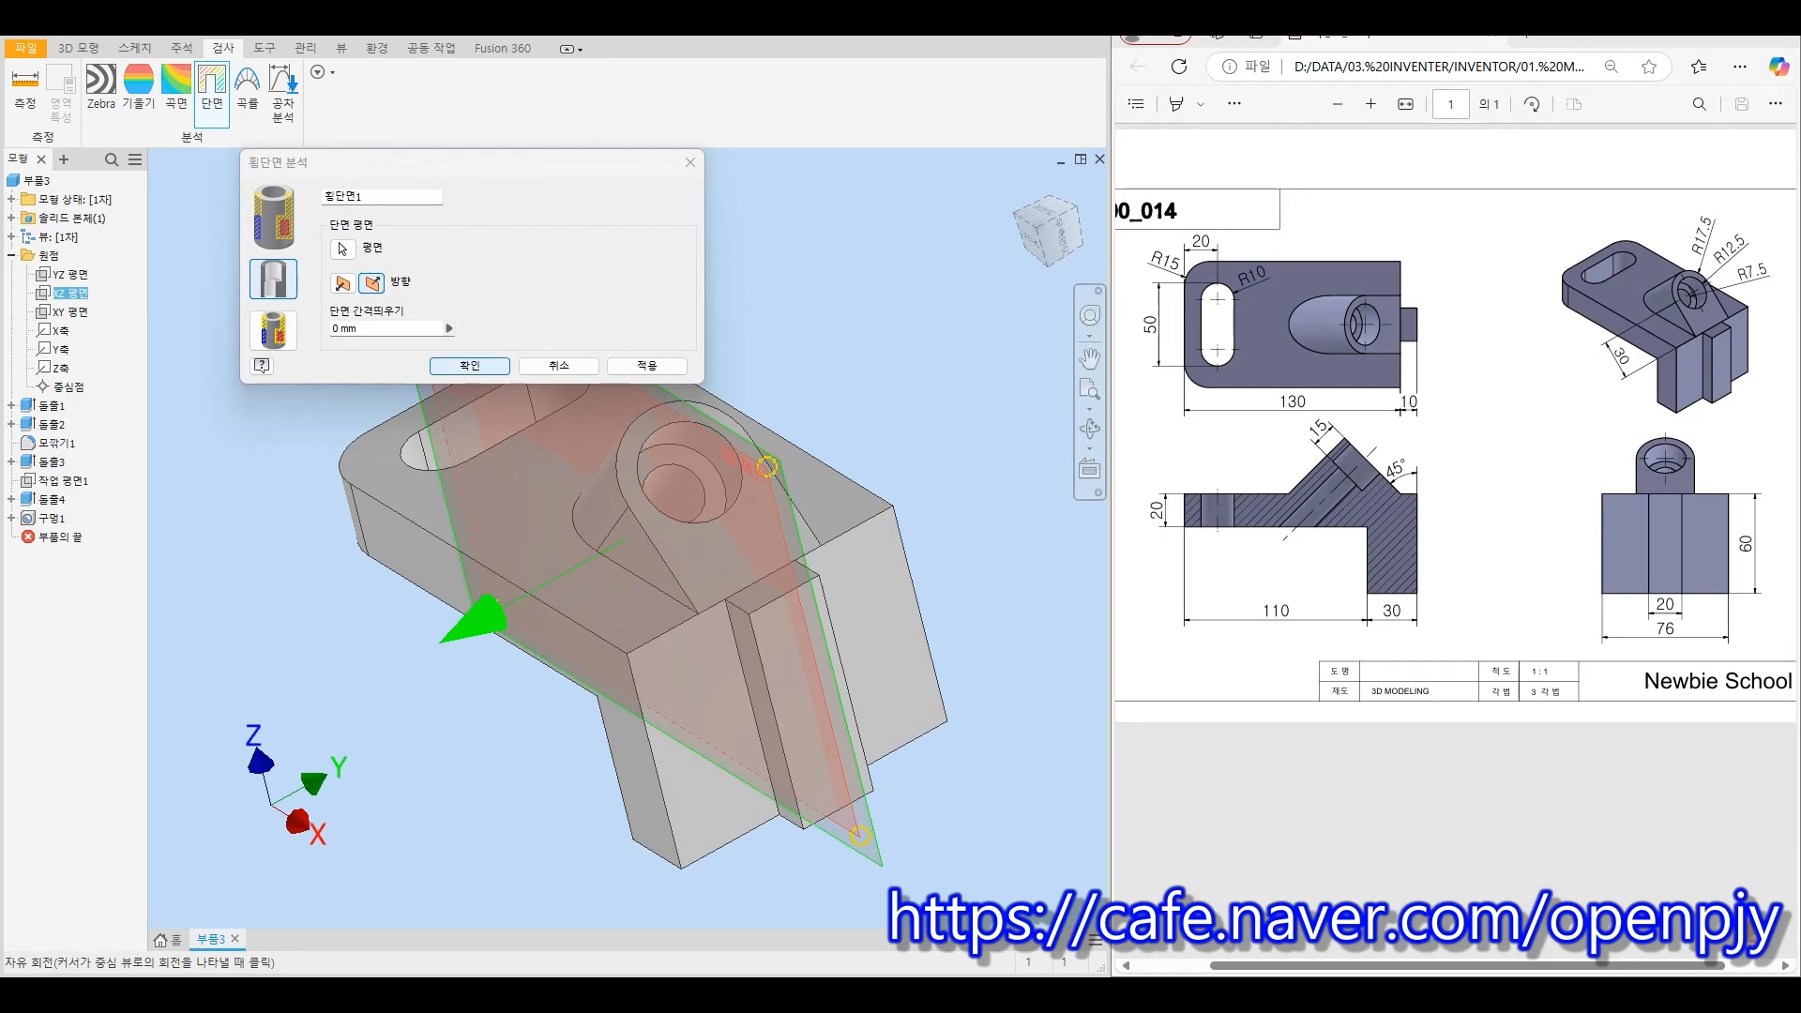
left_click(469, 366)
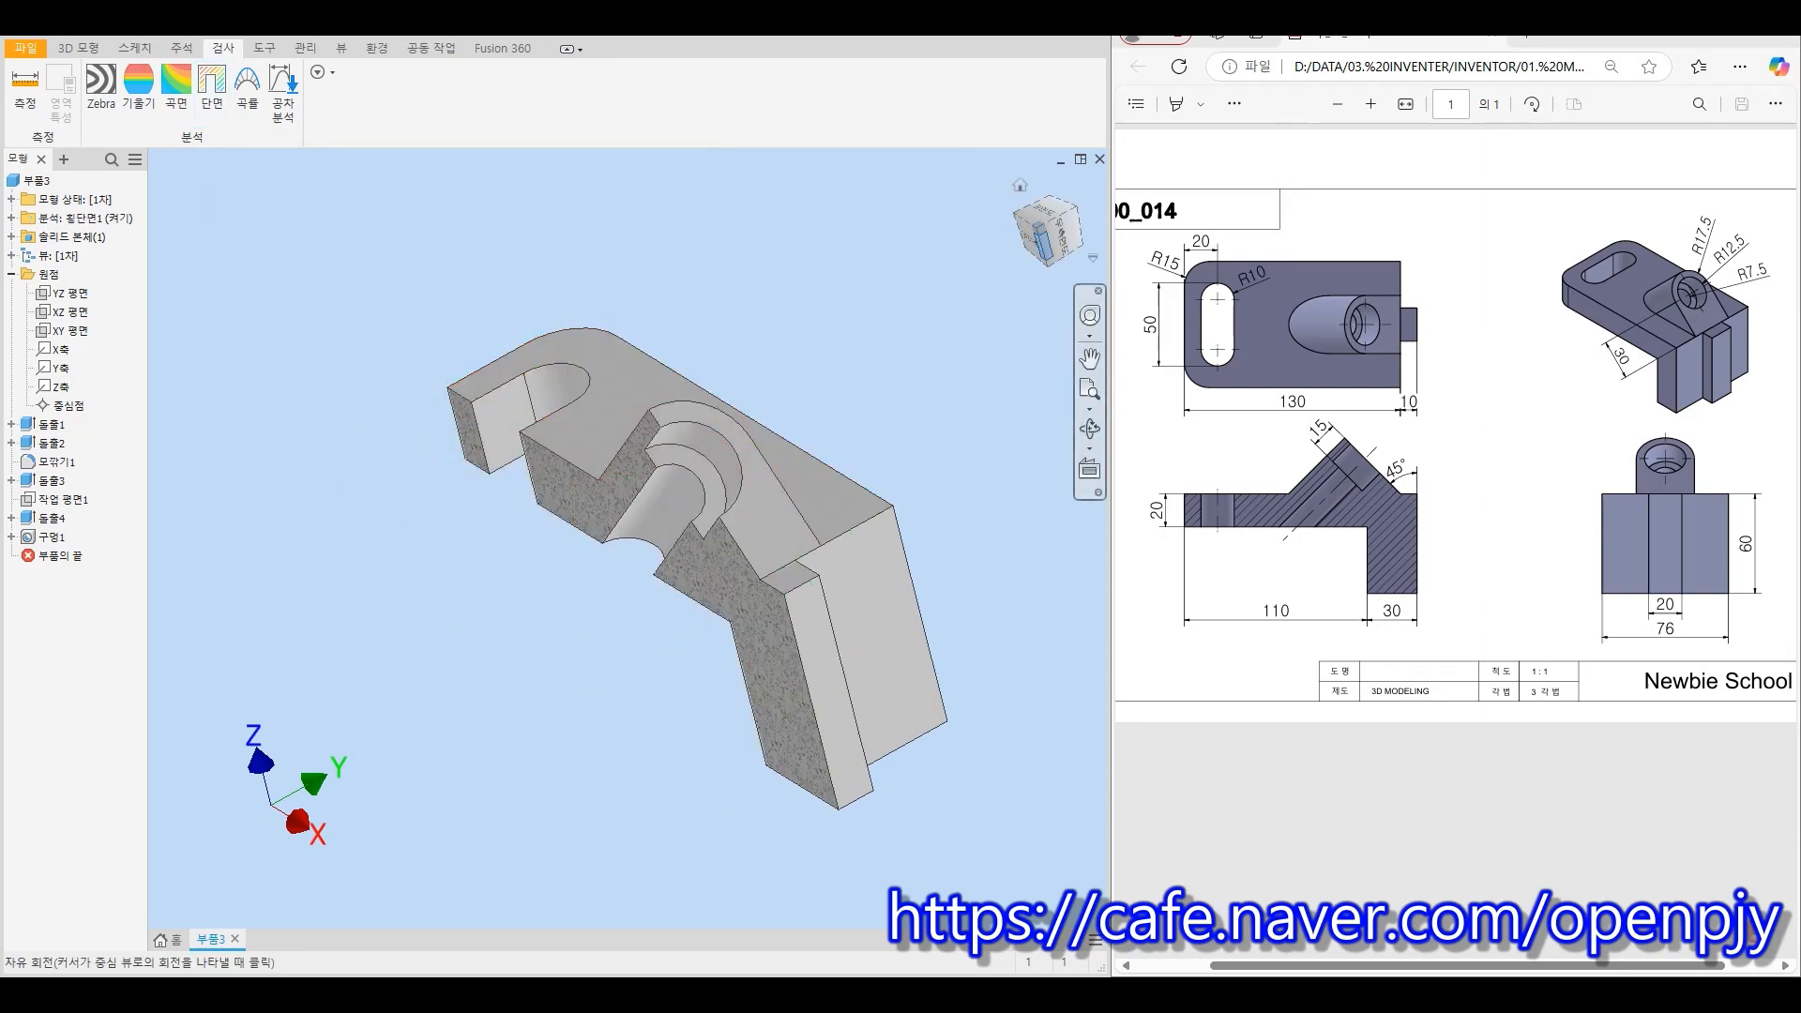
Check the sectioned part from the front, restore the home view and turn off the section analysis visibility
left_click(1030, 240)
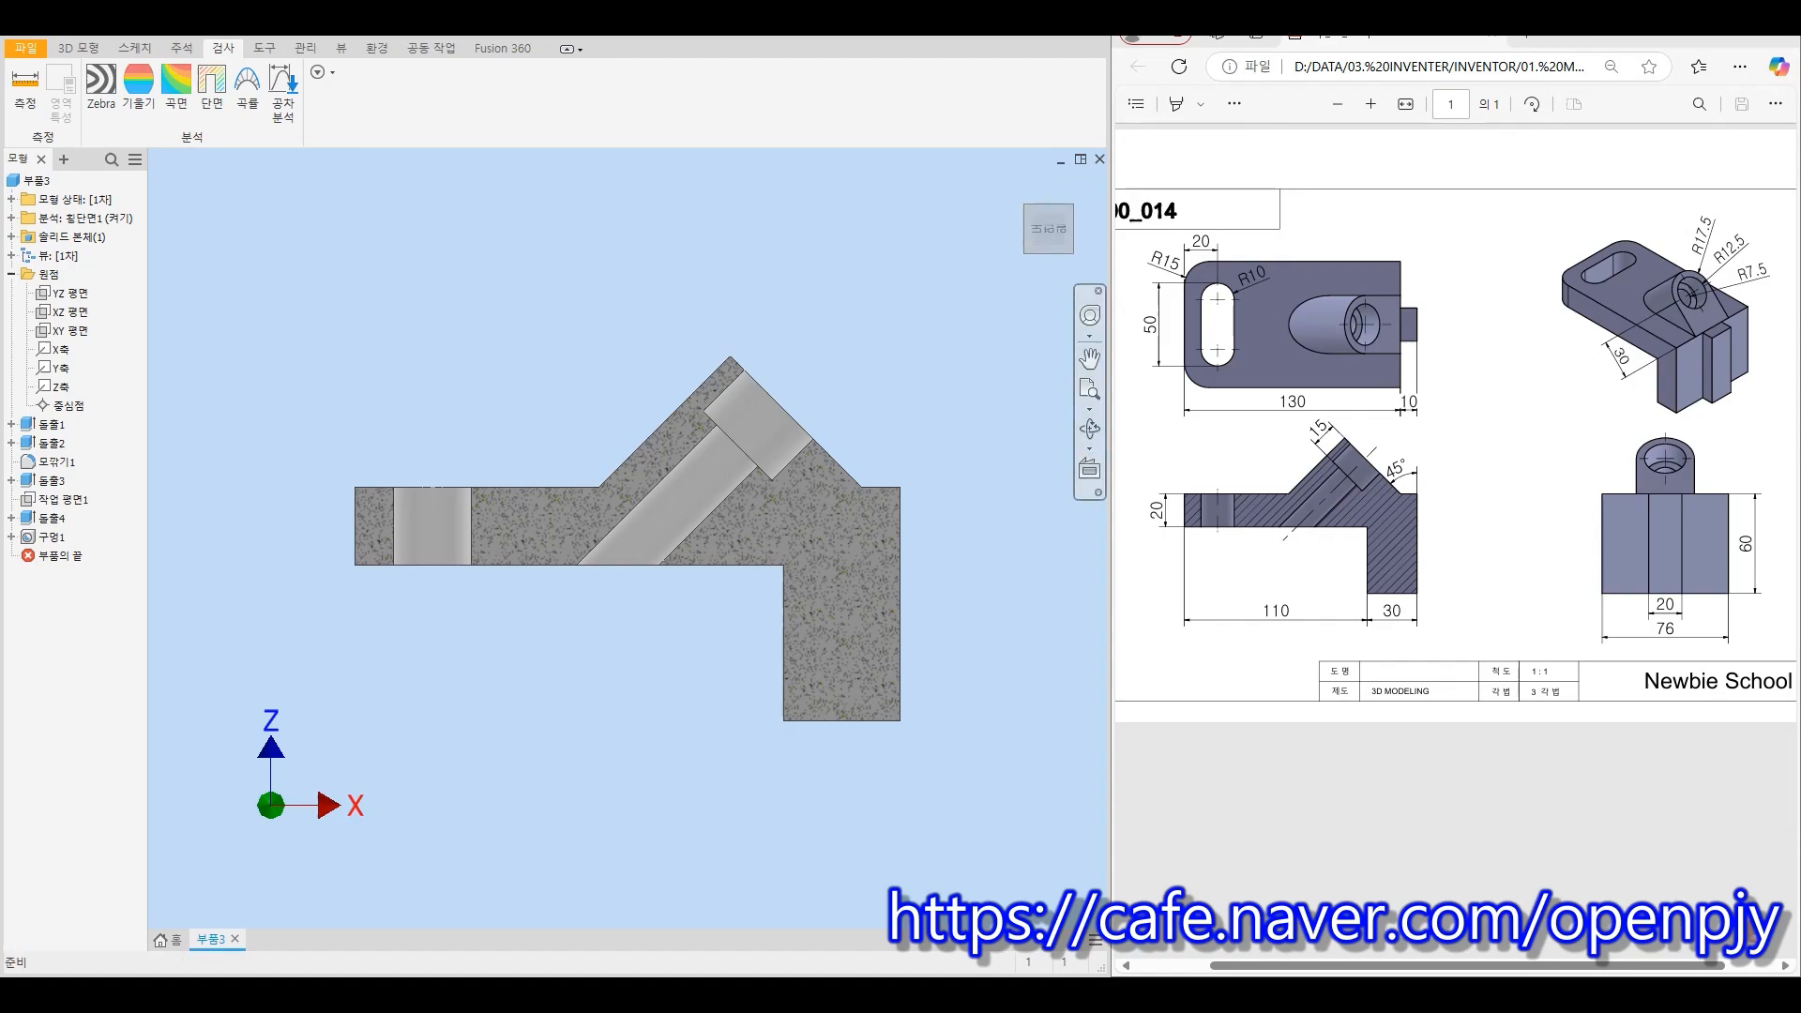
key("F6")
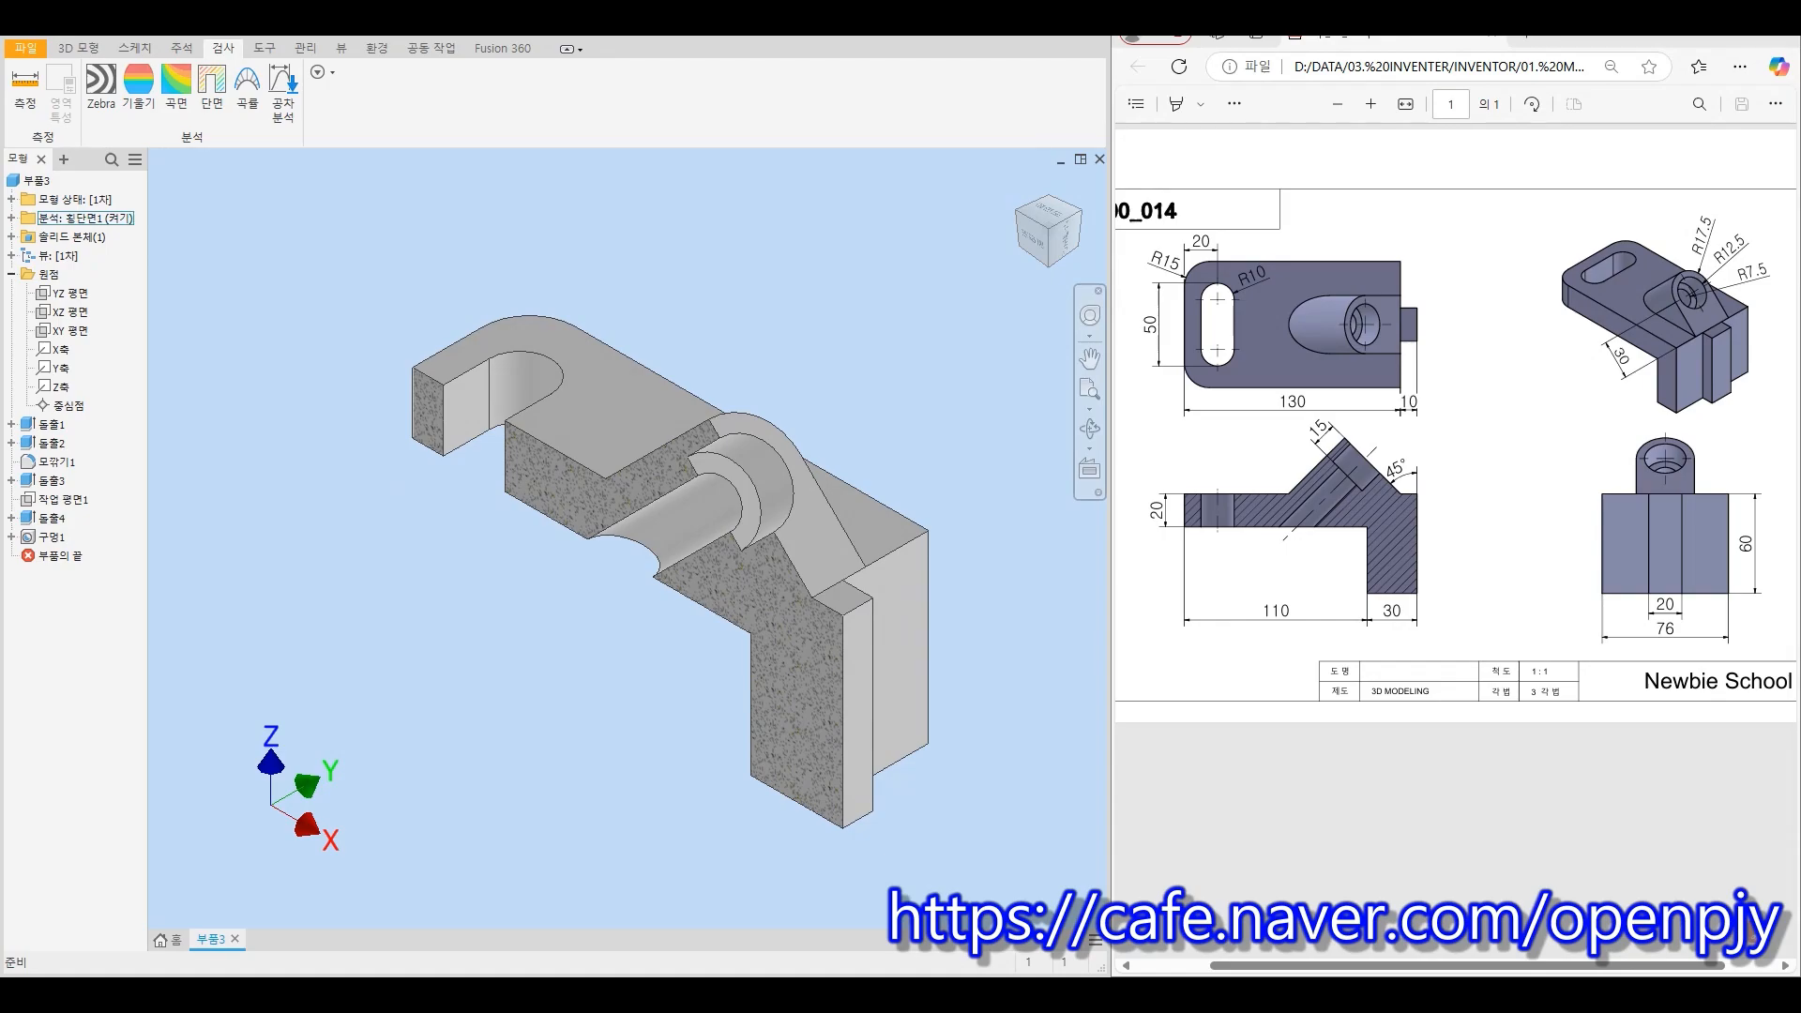
left_click(86, 217)
right_click(93, 217)
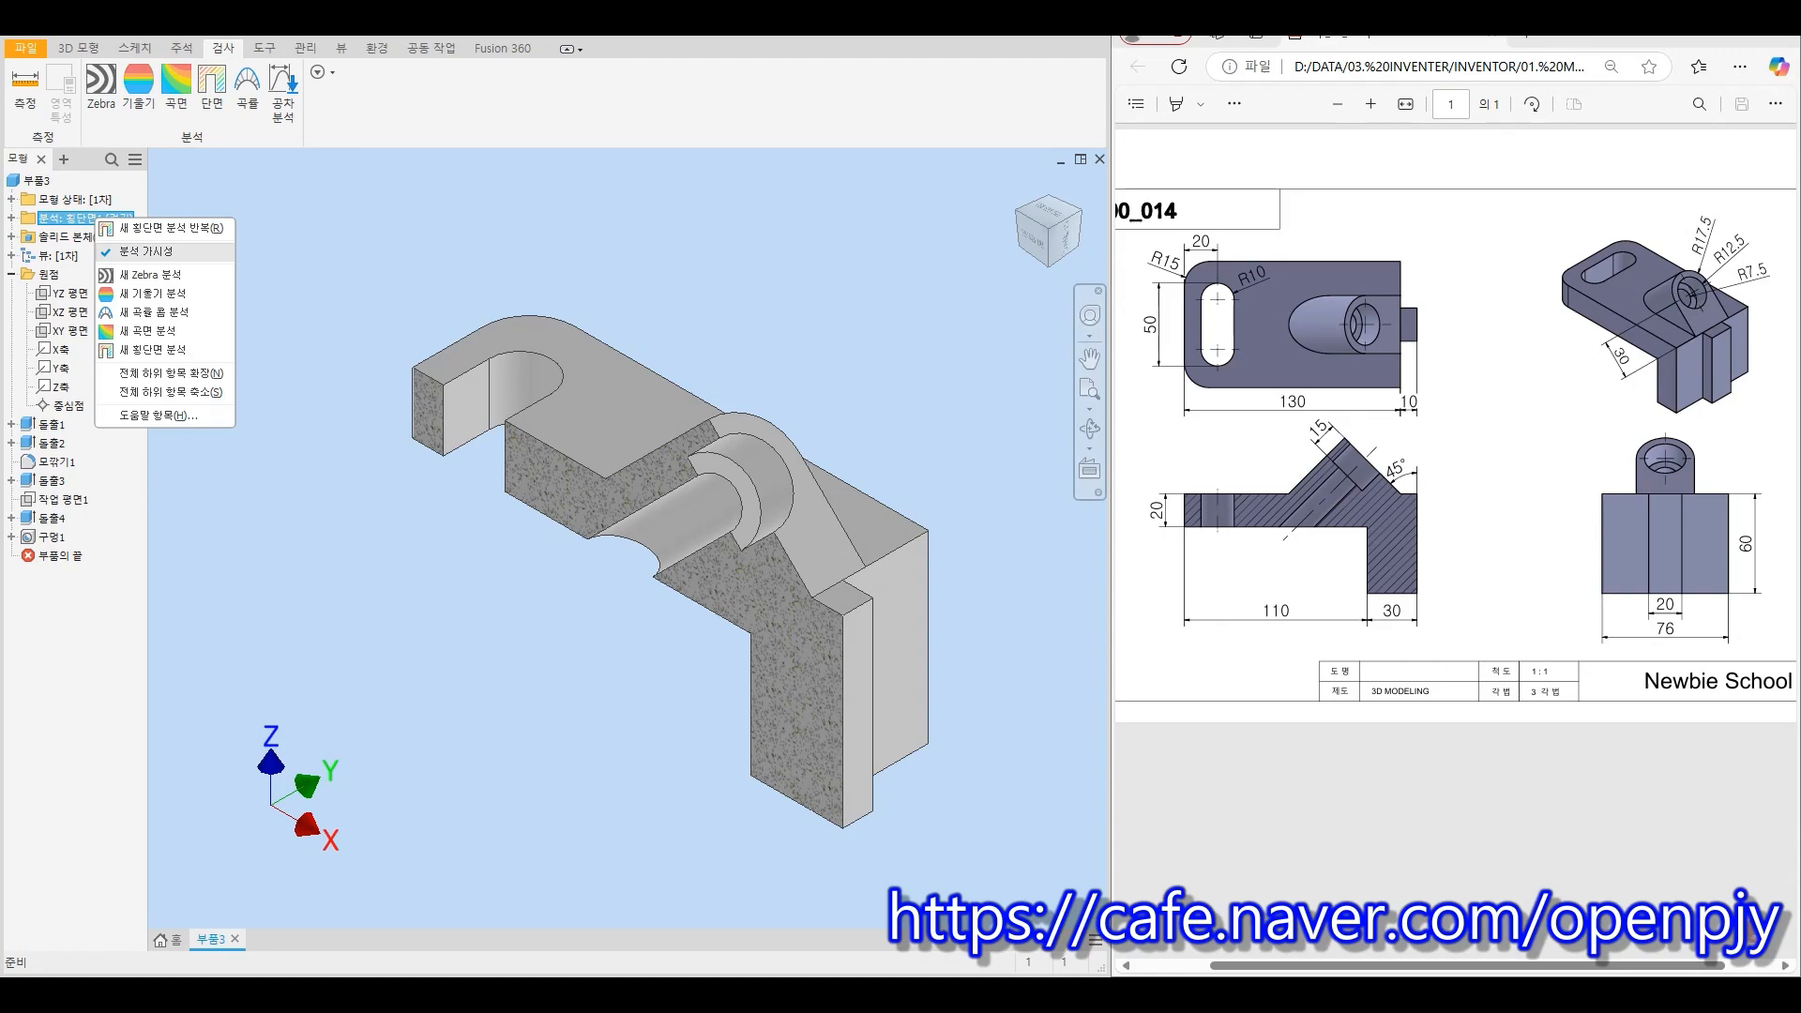
left_click(147, 251)
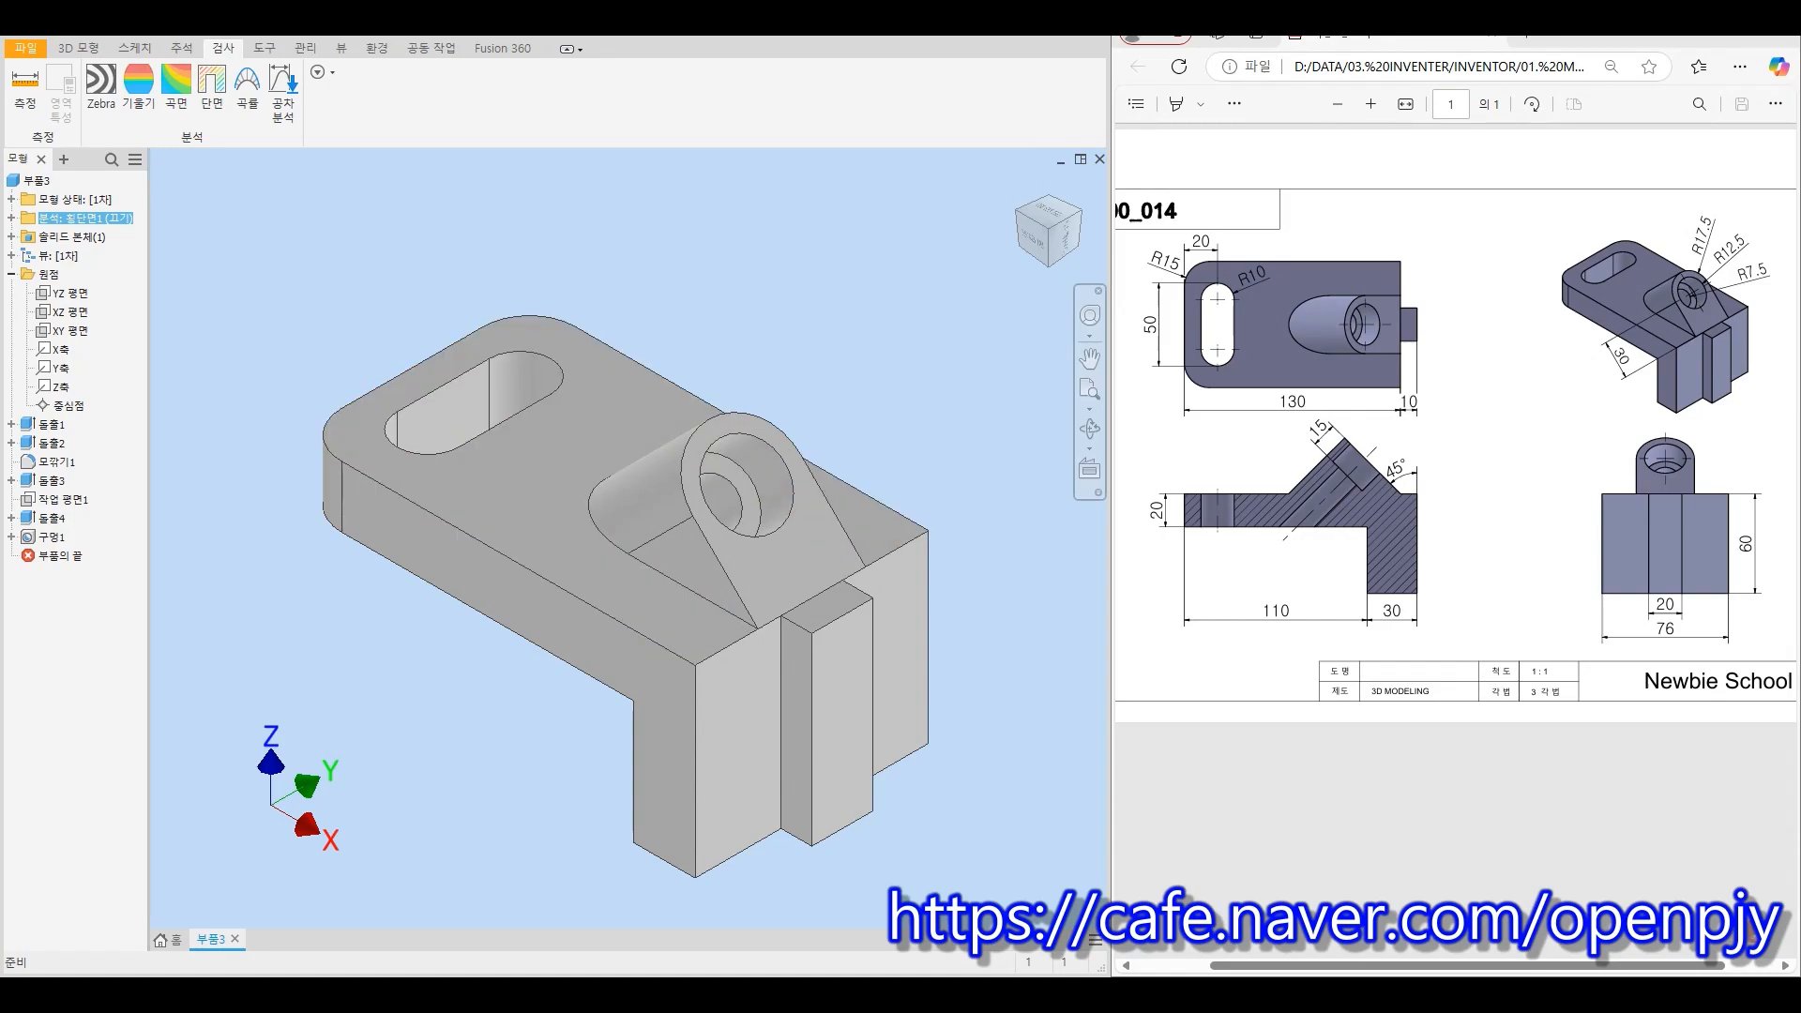
Apply the polished copper appearance (구리 - 연마) from the Inventor material library to the whole part and restore the home view
left_click(37, 180)
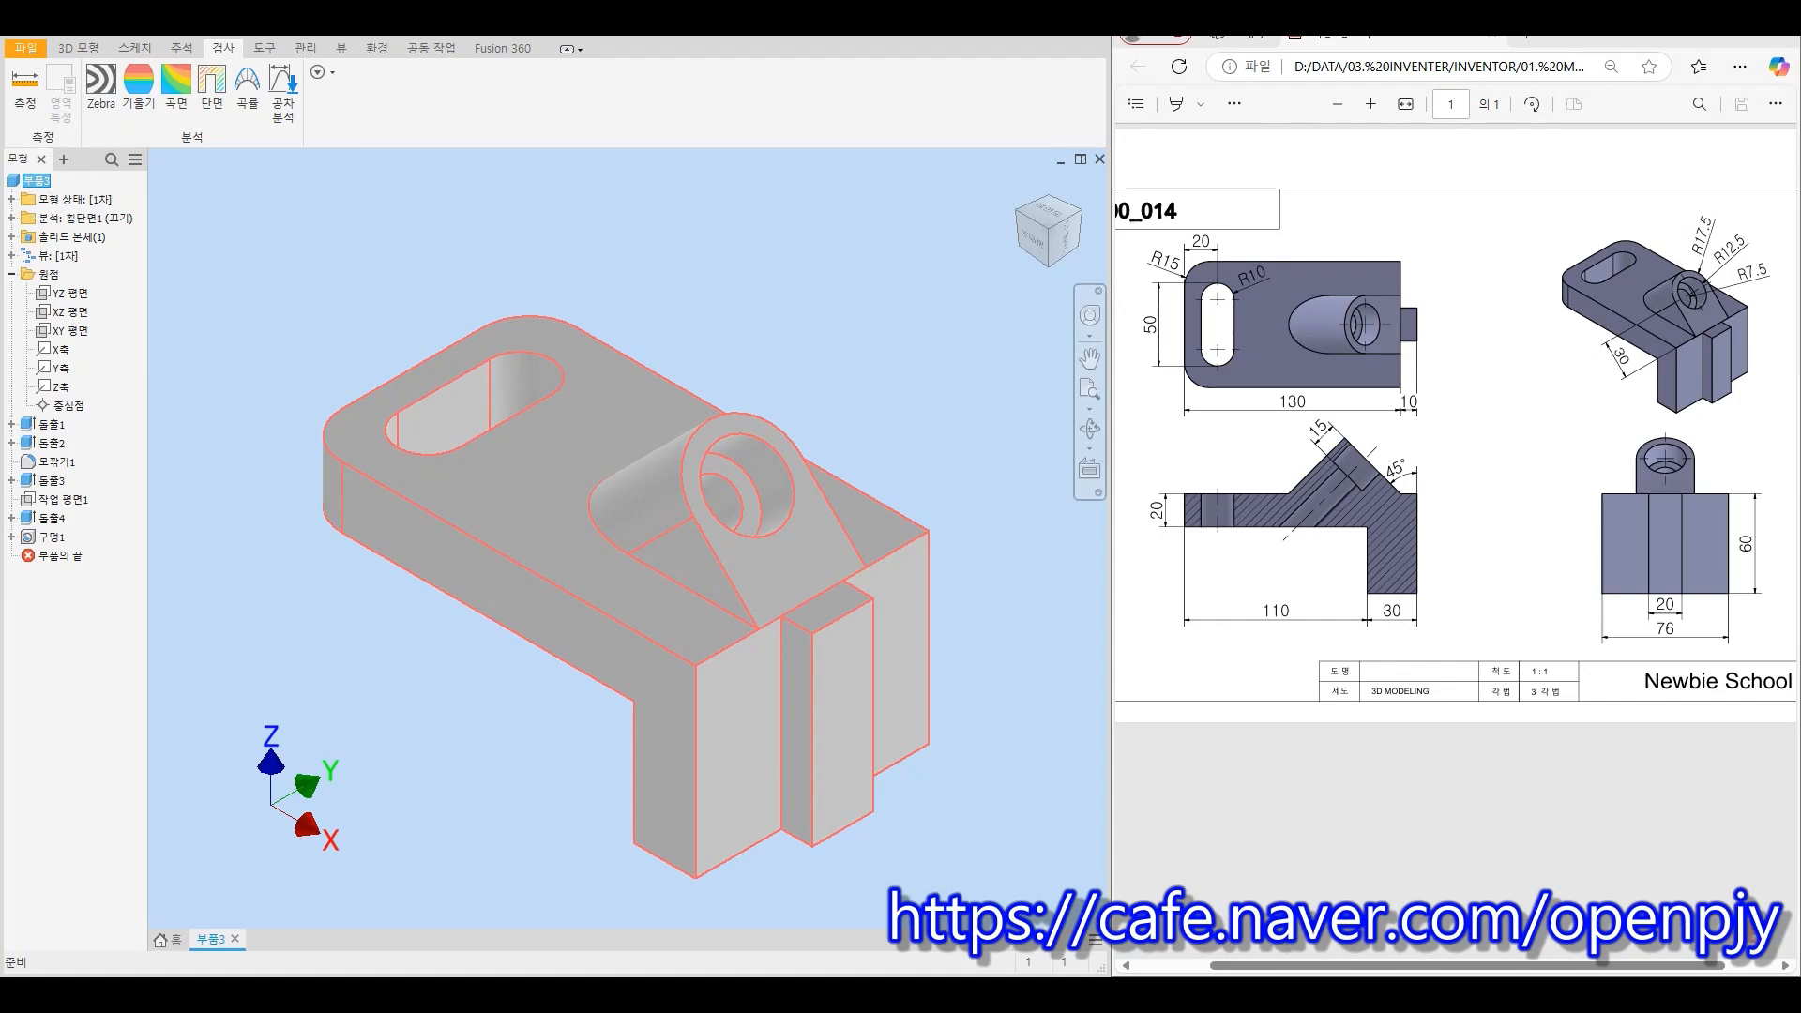
left_click(264, 48)
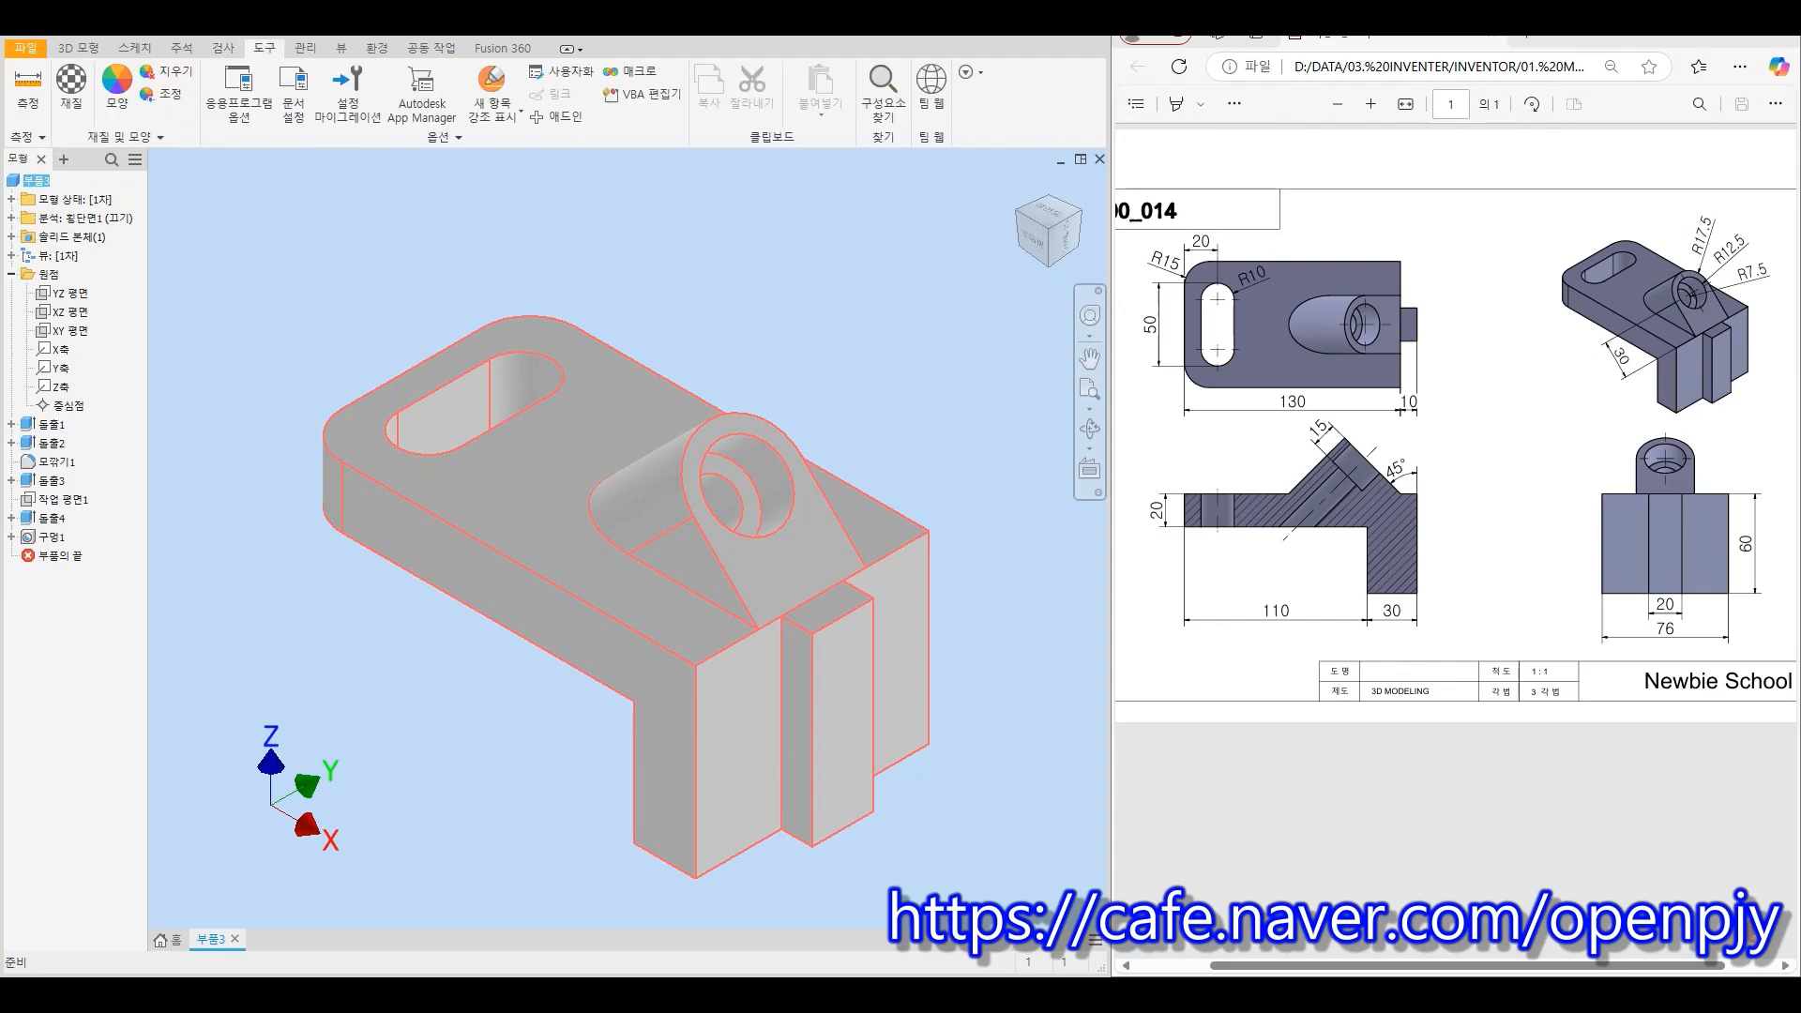
left_click(116, 93)
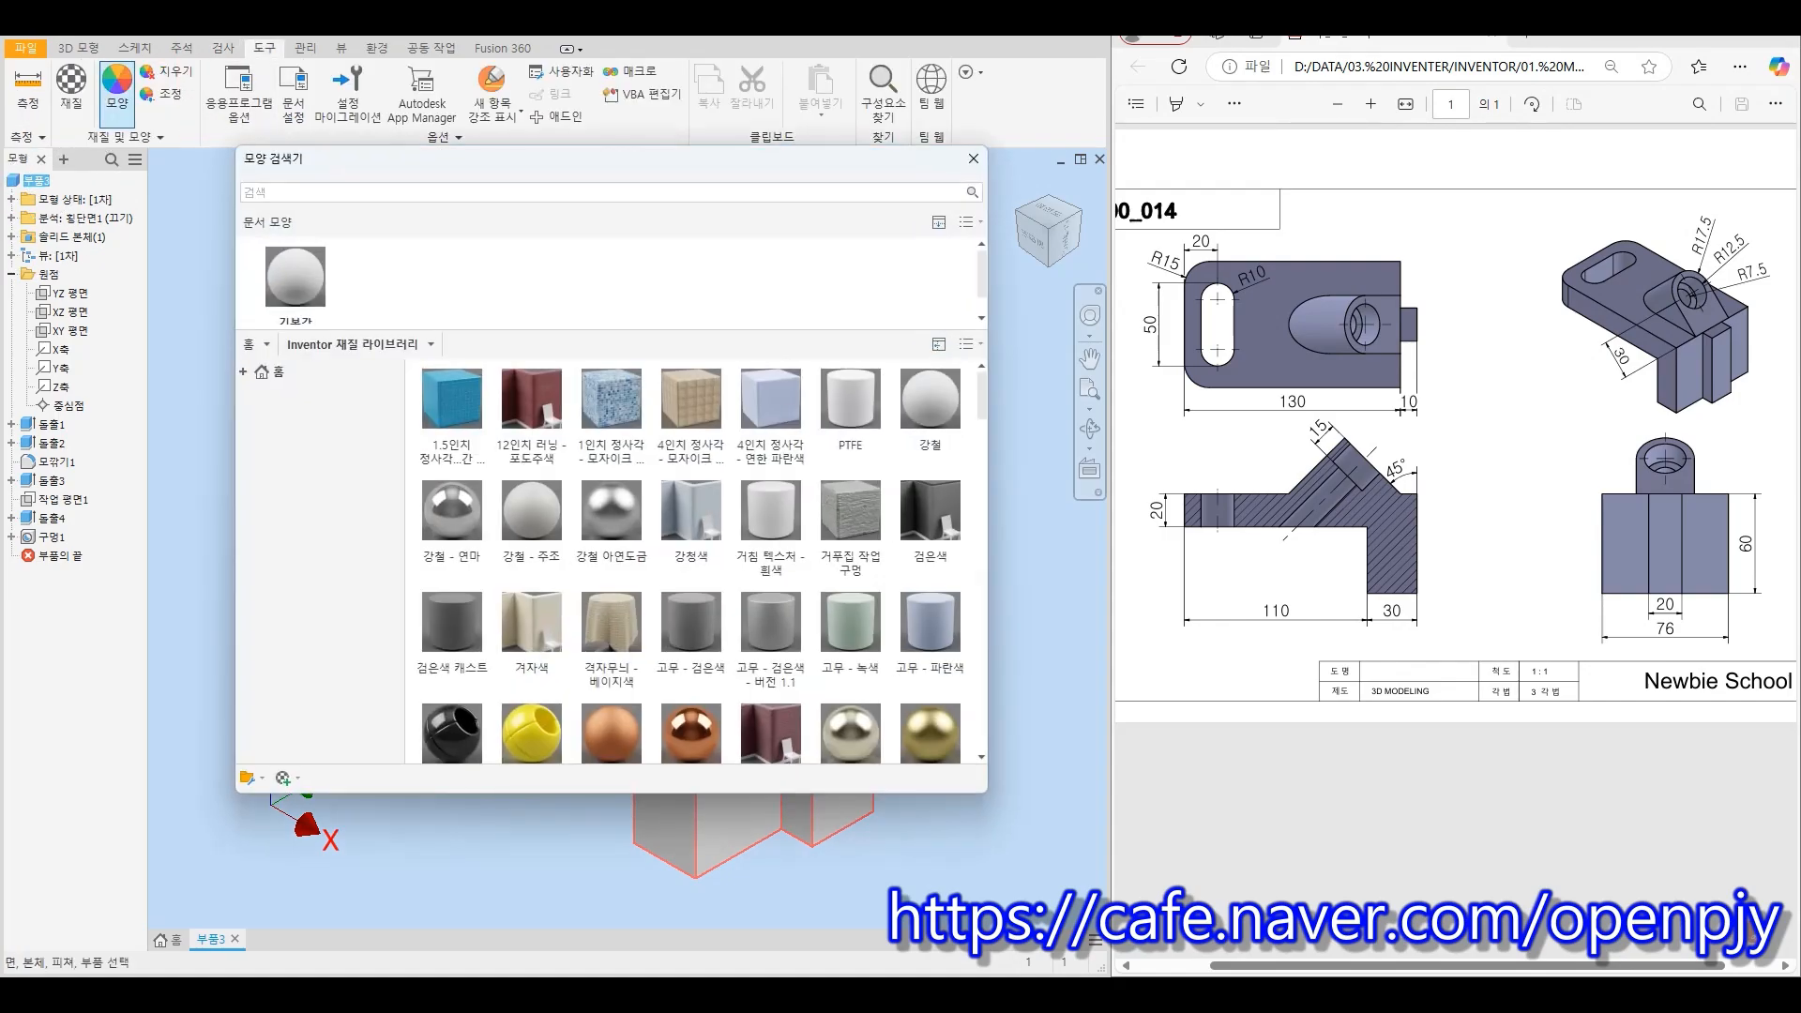
scroll(692, 657, "down", 1)
left_click(692, 694)
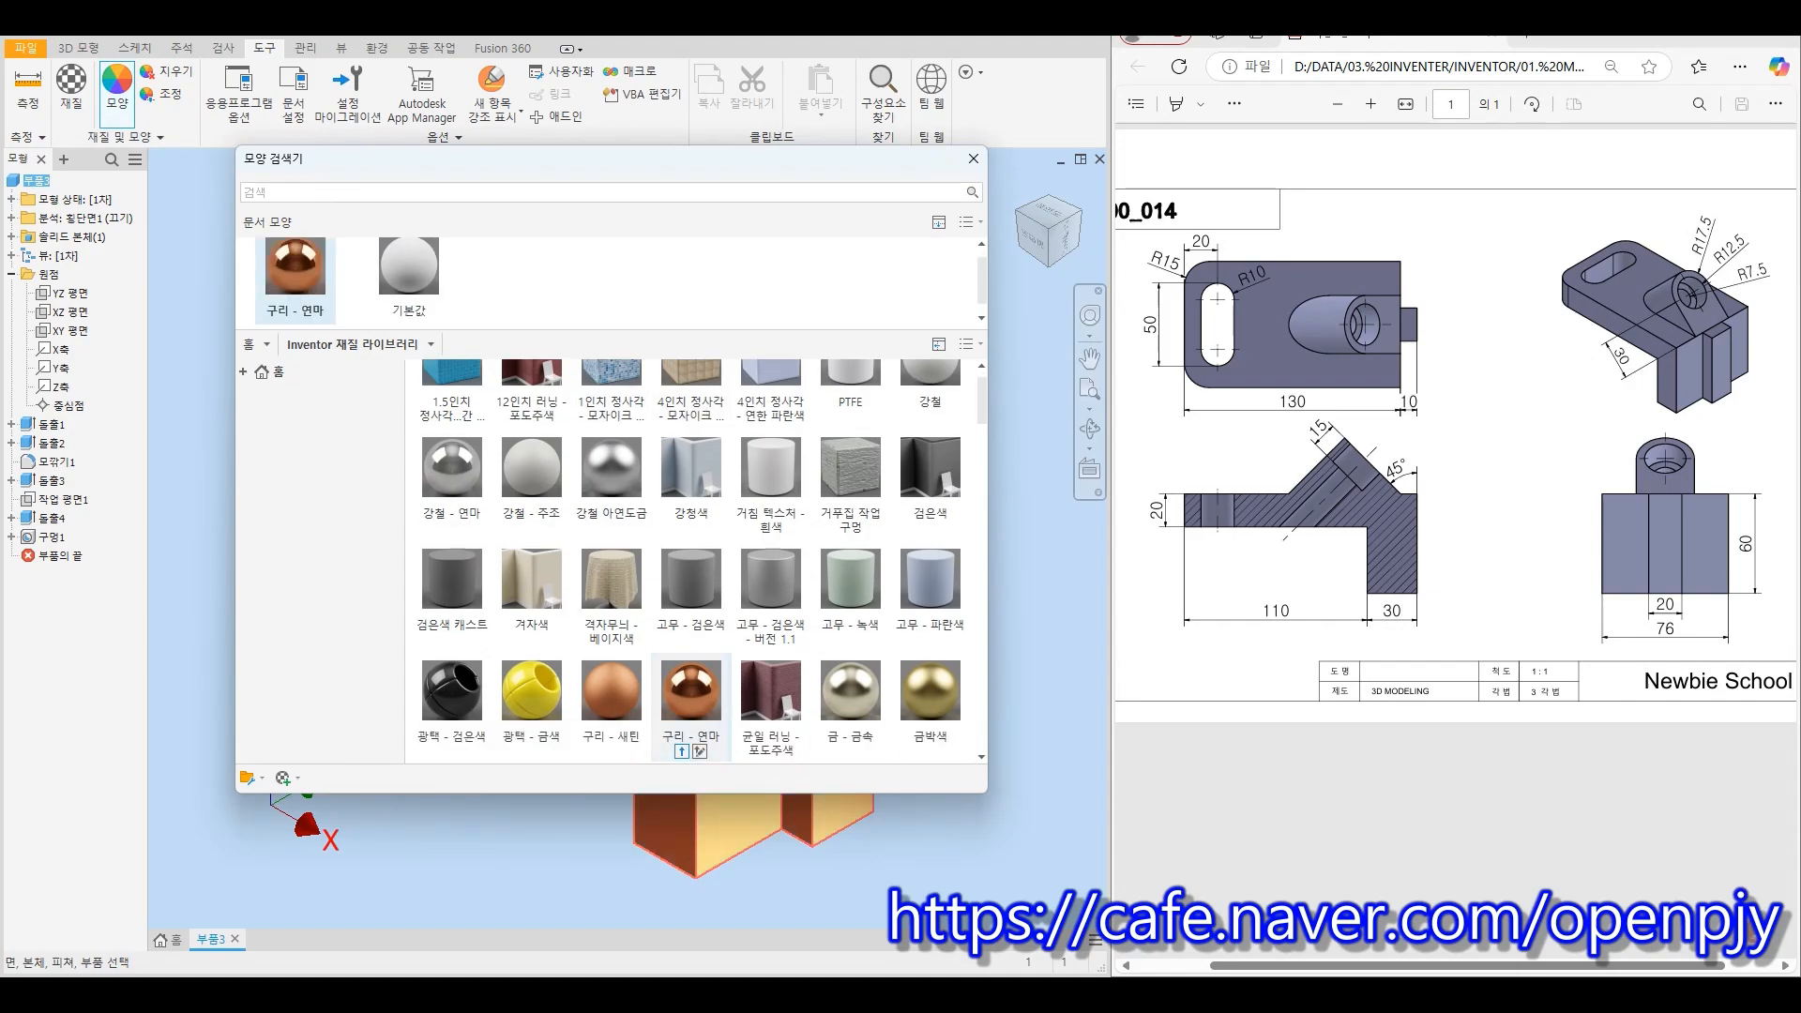
scroll(691, 656, "up", 1)
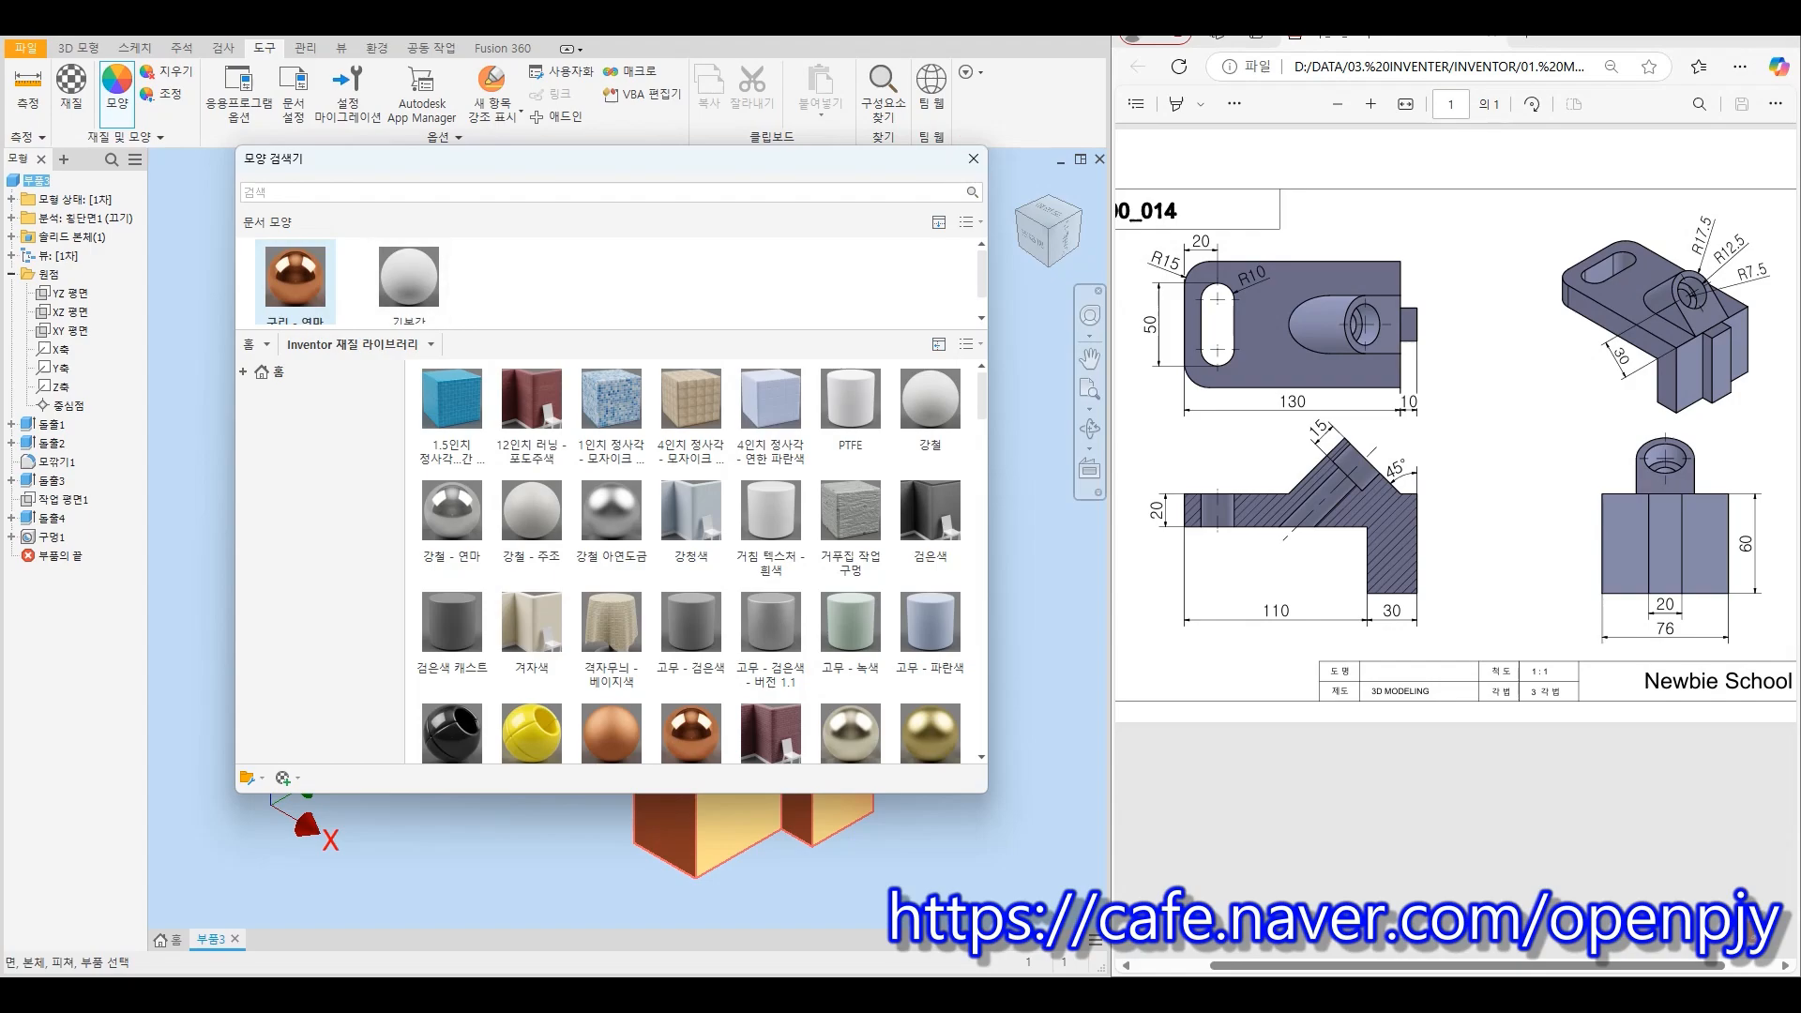
left_click(973, 158)
left_click(1022, 186)
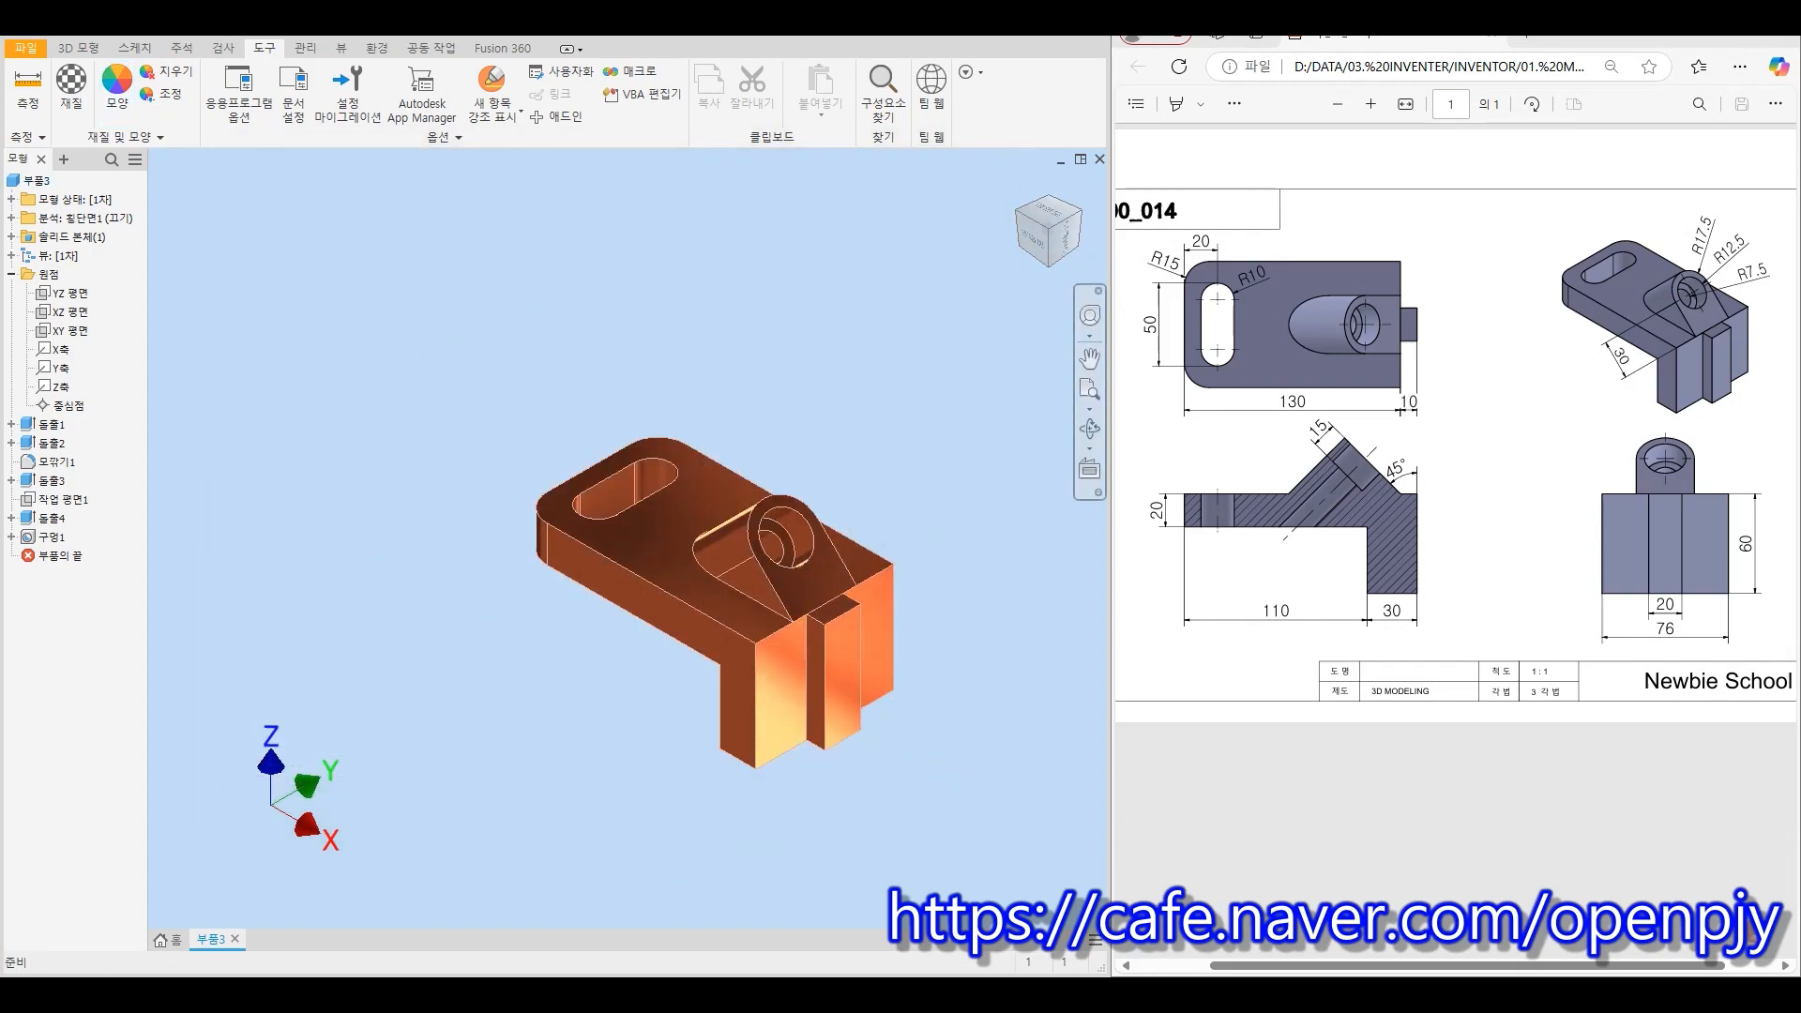